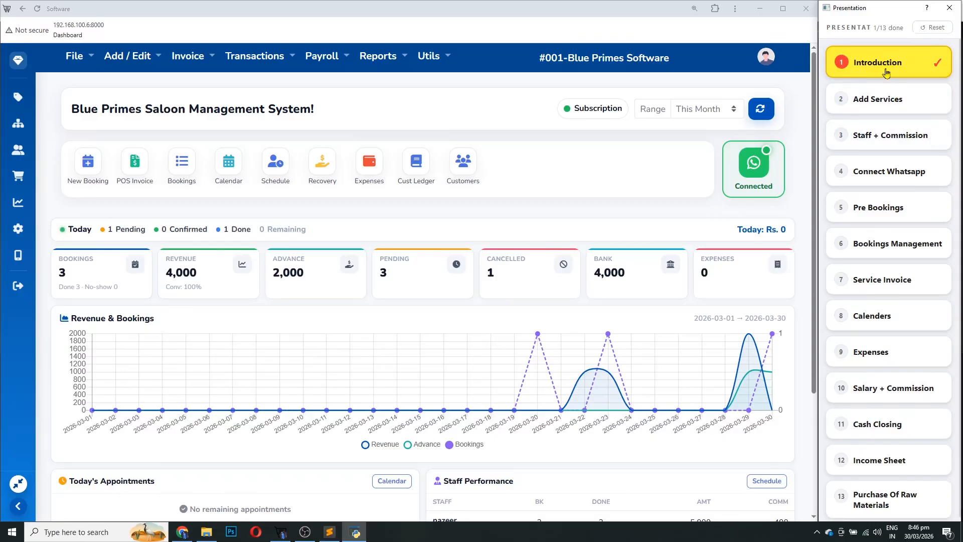
# Mark Add Services, Staff + Commission, Connect Whatsapp, Pre Bookings, Bookings Management and Service Invoice done (7/13)
pyautogui.click(879, 102)
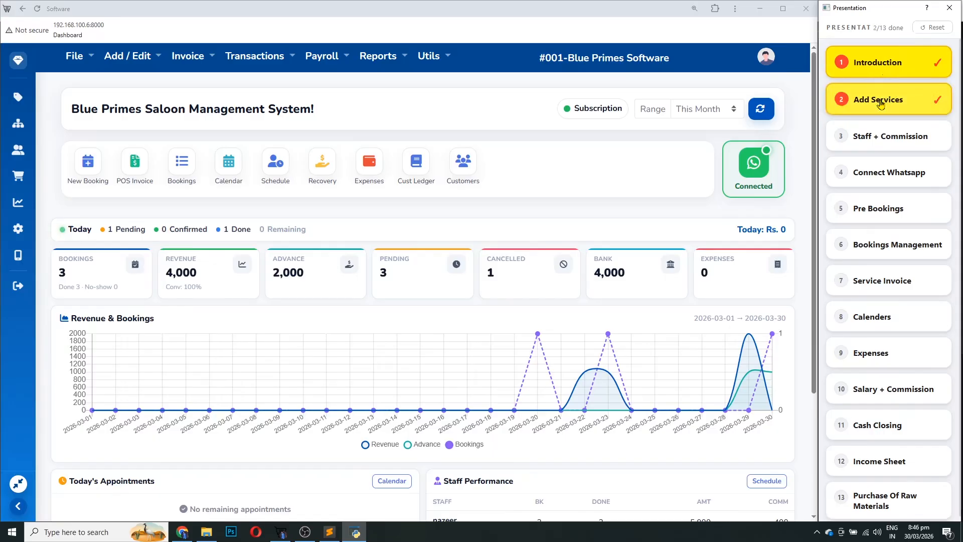
pyautogui.click(891, 139)
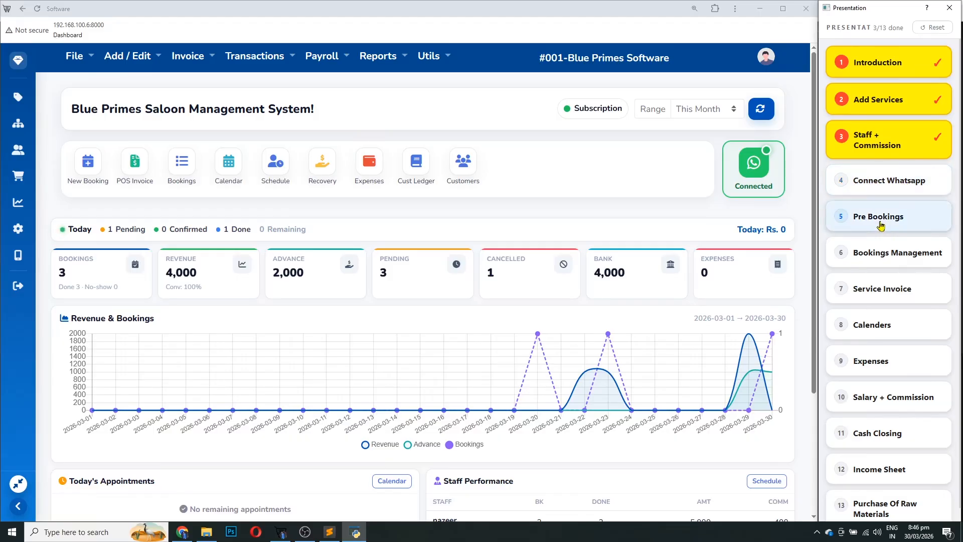
pyautogui.click(883, 189)
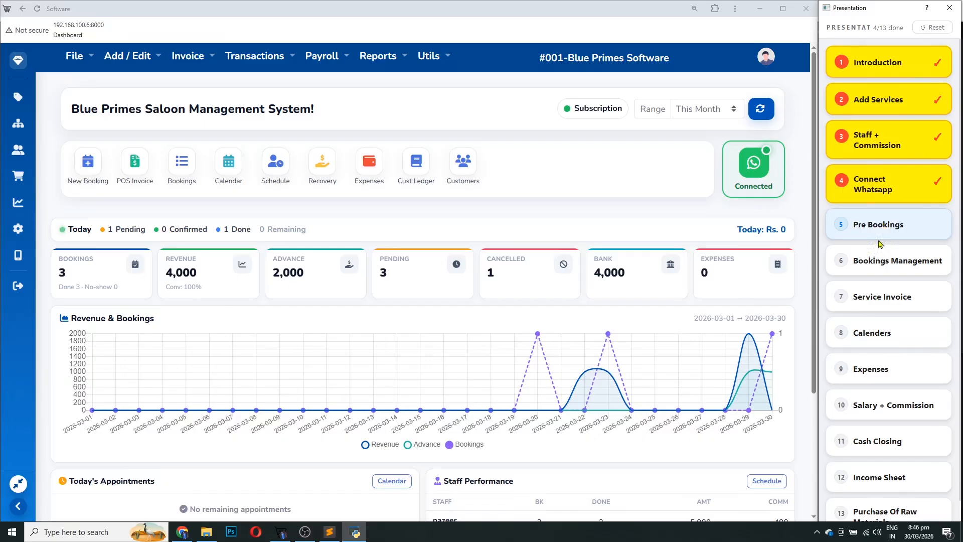
pyautogui.click(883, 228)
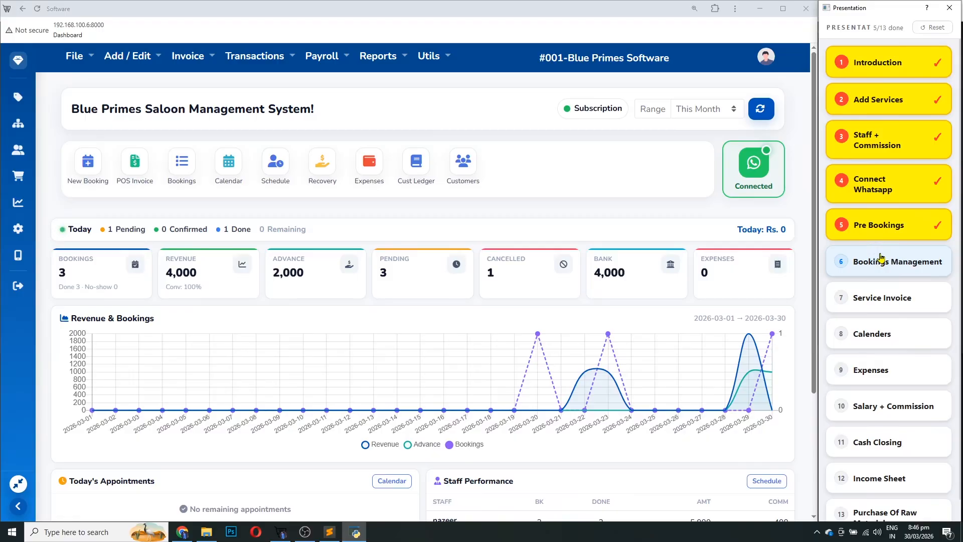
pyautogui.click(881, 258)
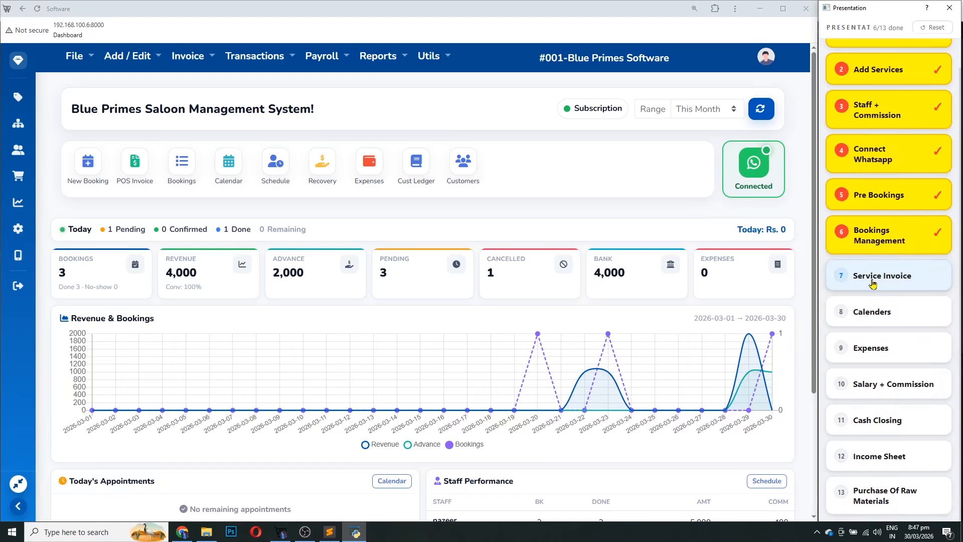
pyautogui.click(873, 285)
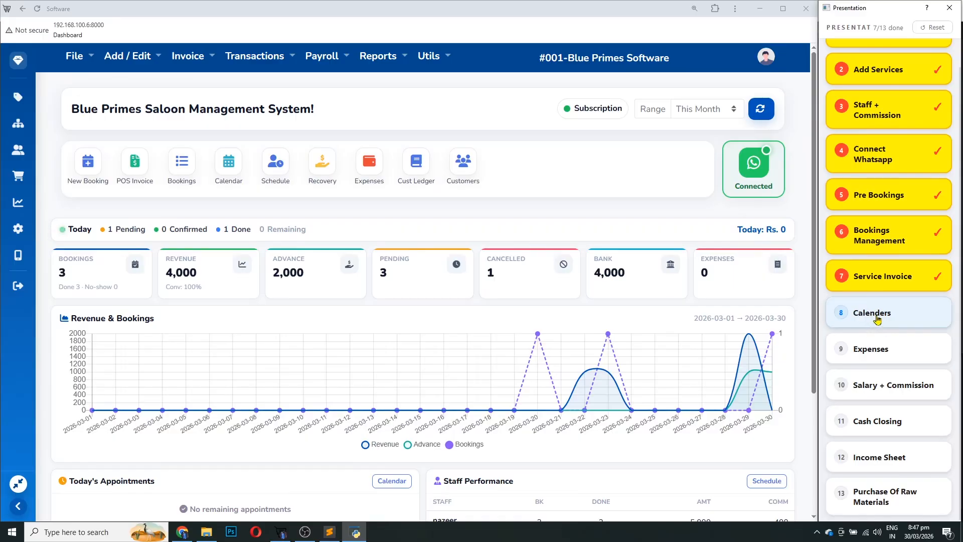
# Mark Calenders through Purchase Of Raw Materials done, reaching 12/13, then reset the checklist to 0/13
pyautogui.click(877, 319)
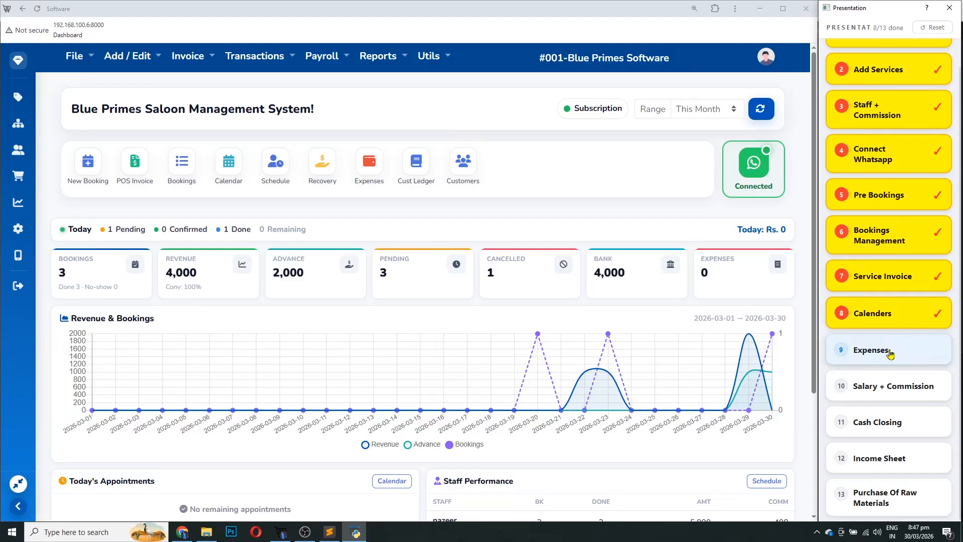
pyautogui.click(893, 356)
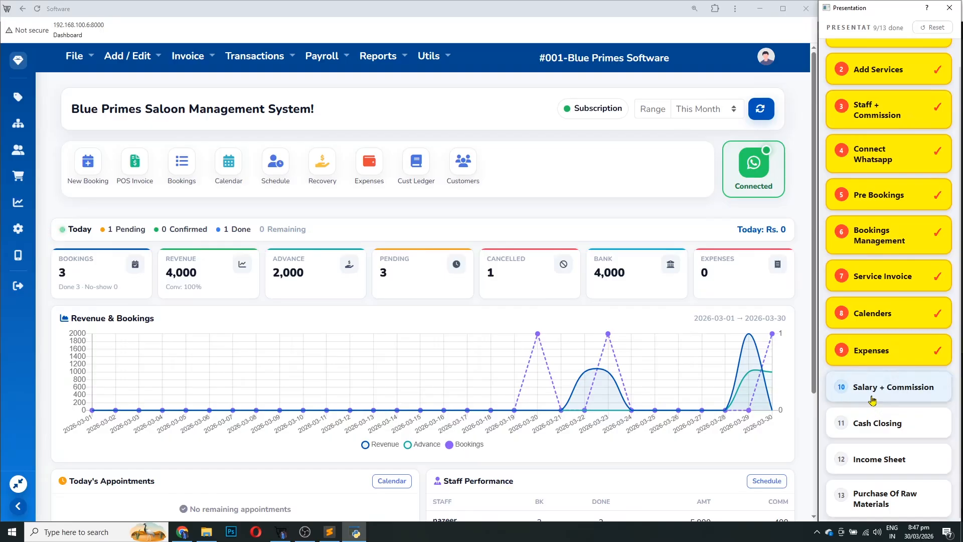
pyautogui.scroll(-1, 873, 396)
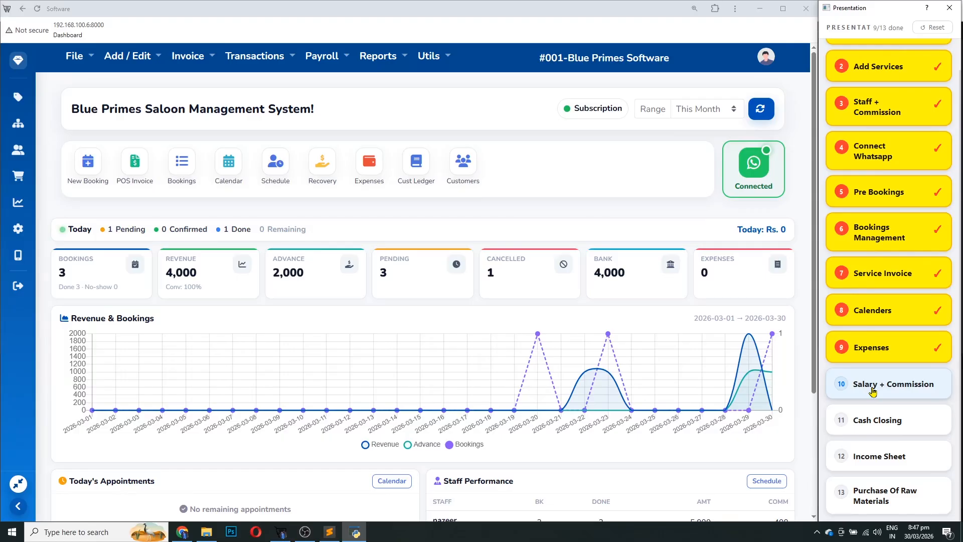
pyautogui.click(873, 392)
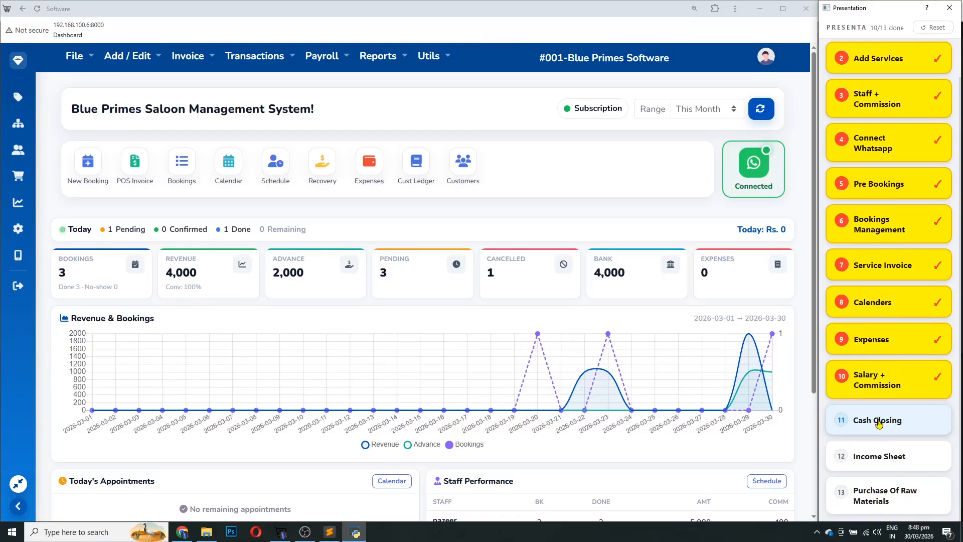
pyautogui.click(878, 424)
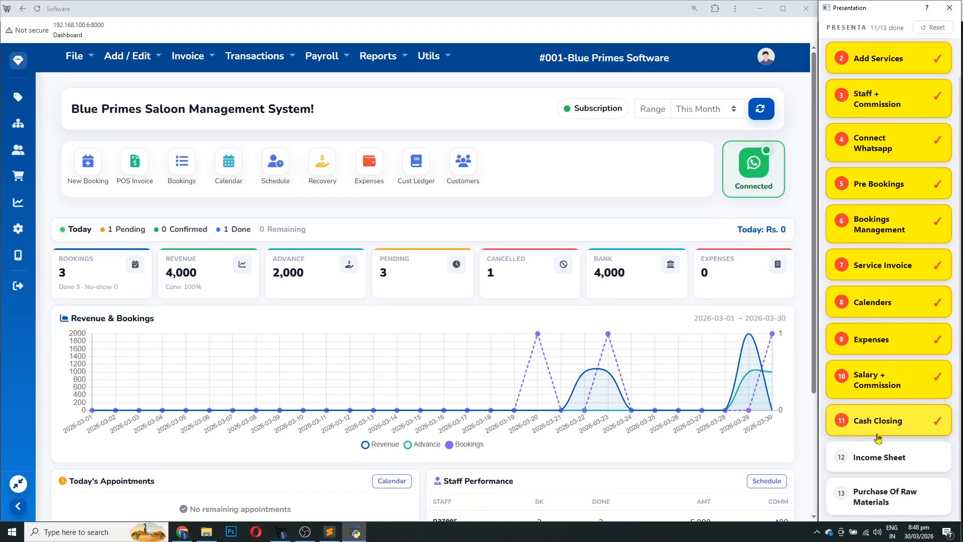
pyautogui.click(879, 462)
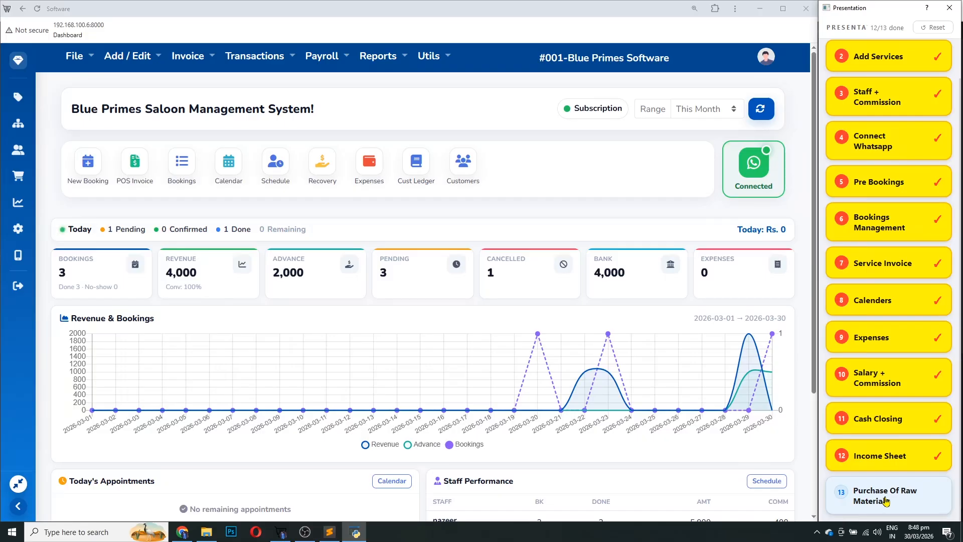
pyautogui.click(886, 497)
pyautogui.click(930, 28)
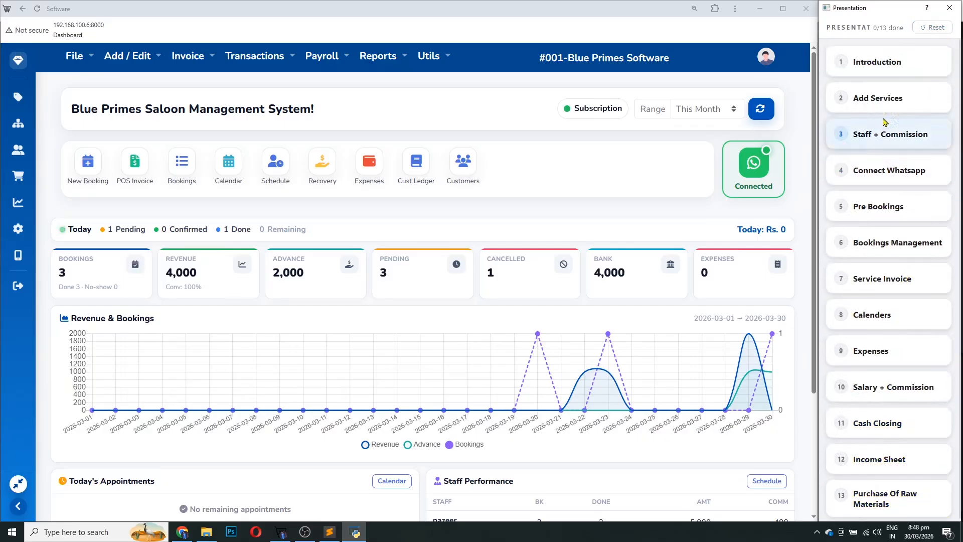
# Mark the Introduction step done in the presentation checklist
pyautogui.click(873, 71)
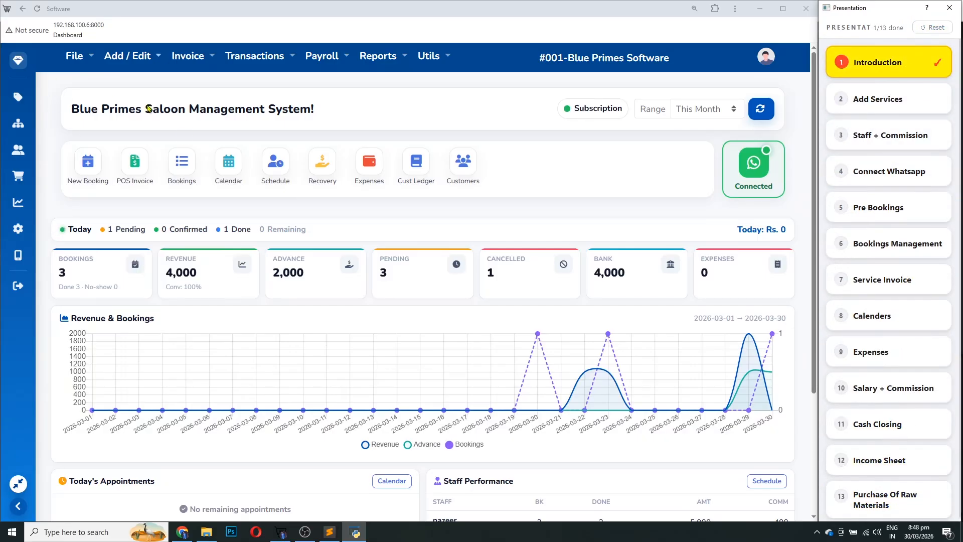
pyautogui.scroll(-3, 444, 240)
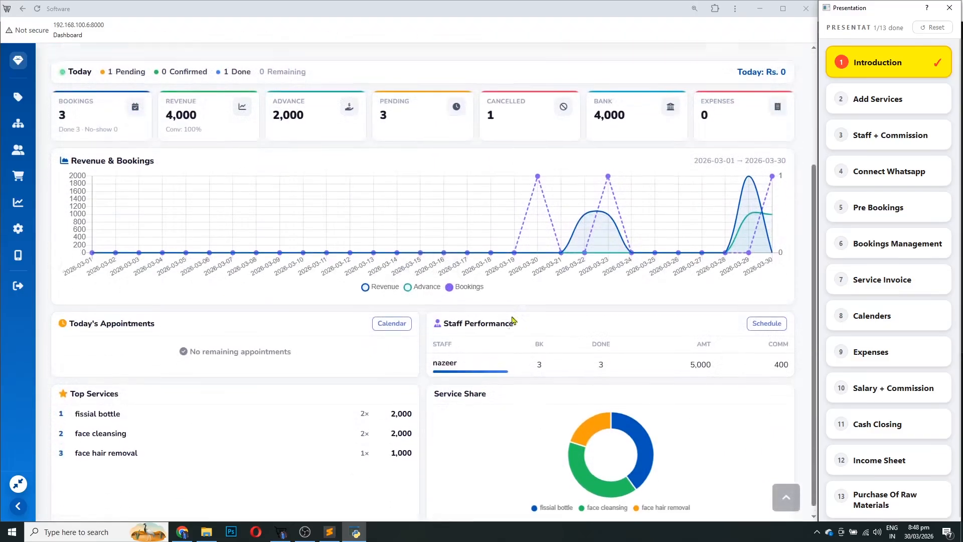
pyautogui.scroll(4, 496, 321)
# Log out of the current session from the account menu, confirming the prompt
pyautogui.click(764, 64)
pyautogui.click(790, 89)
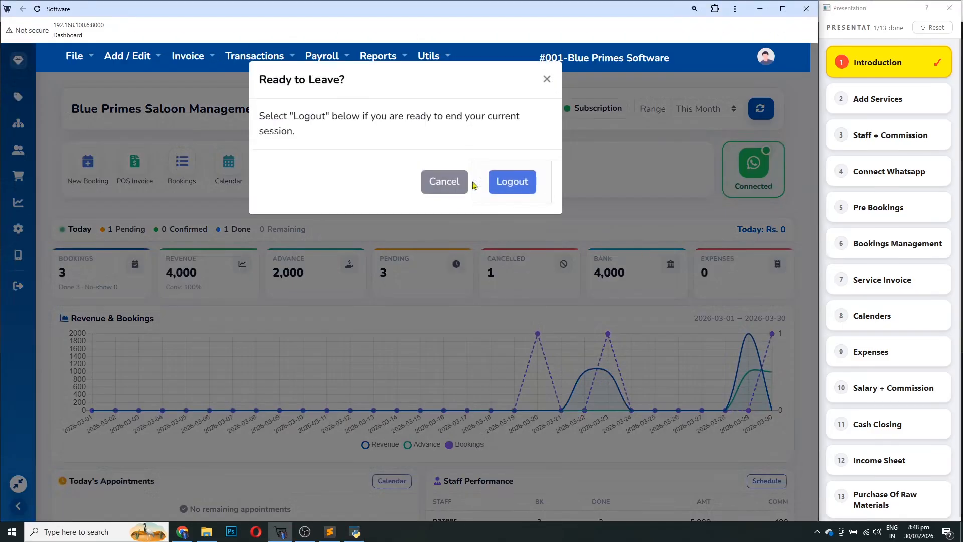
pyautogui.click(509, 181)
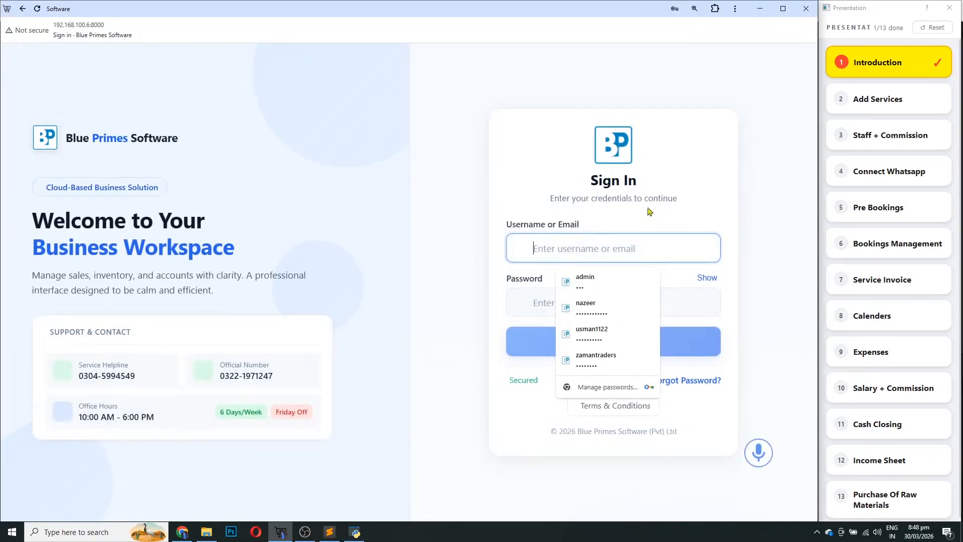
# Sign back in with the admin username and the account password
pyautogui.click(648, 207)
pyautogui.click(559, 245)
pyautogui.write('admin')
pyautogui.press('Tab')
pyautogui.press('Tab')
pyautogui.write('•••')
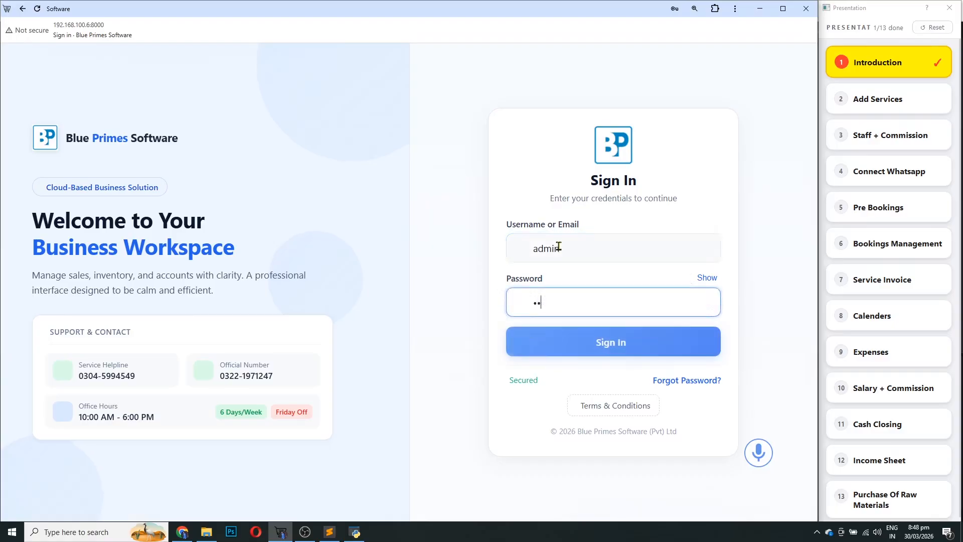
pyautogui.press('Return')
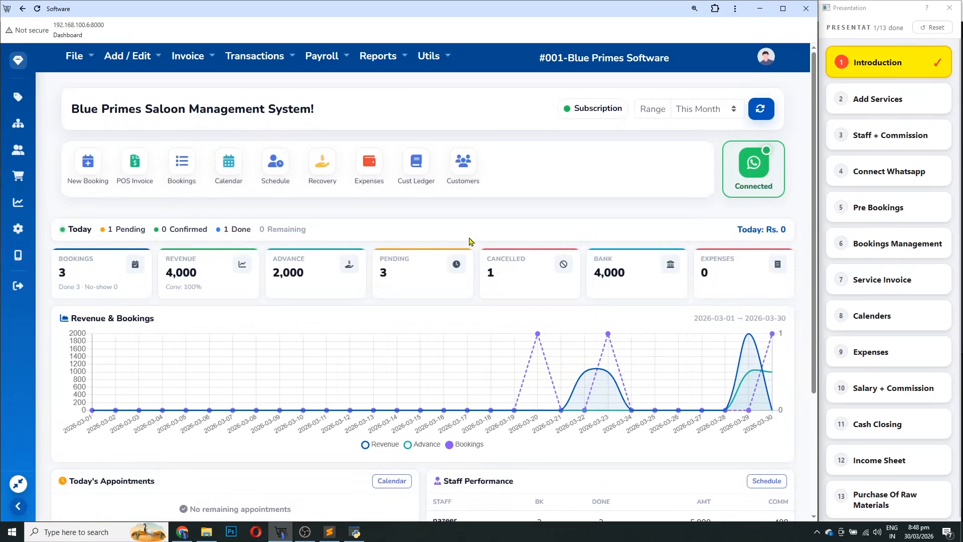
# Review today's dashboard figures, highlighting the Pending, Confirmed and Done counts and the Revenue card
pyautogui.scroll(-3, 408, 290)
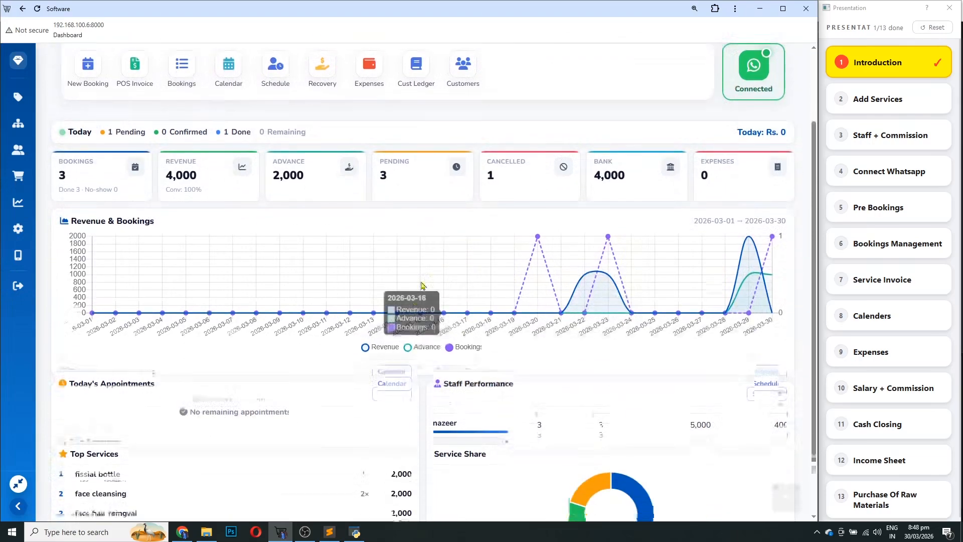
pyautogui.scroll(3, 195, 189)
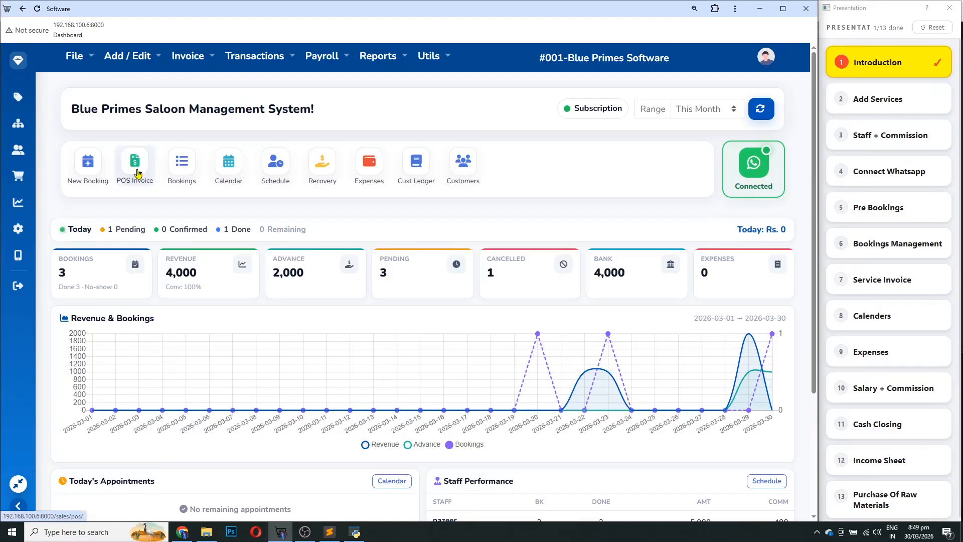
pyautogui.scroll(-1, 87, 181)
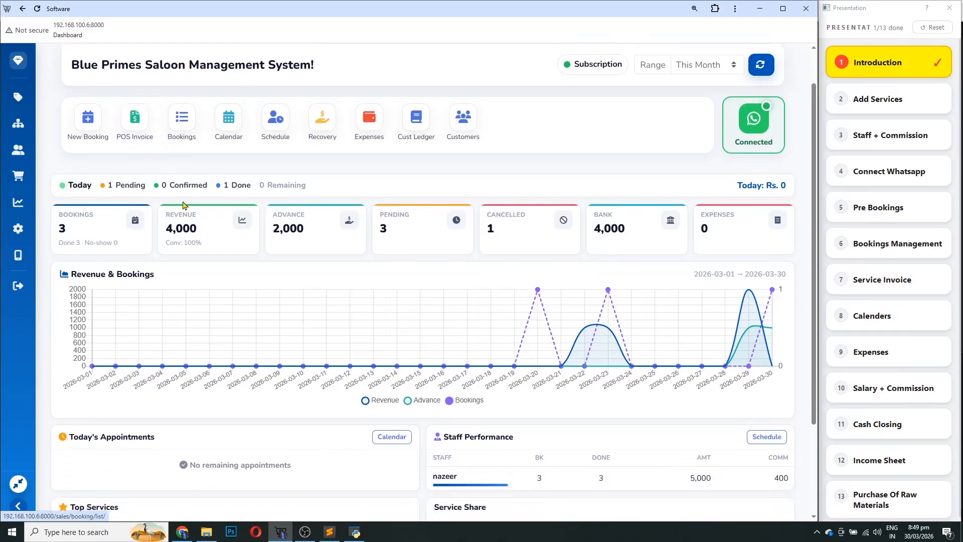
pyautogui.doubleClick(86, 178)
pyautogui.click(106, 178)
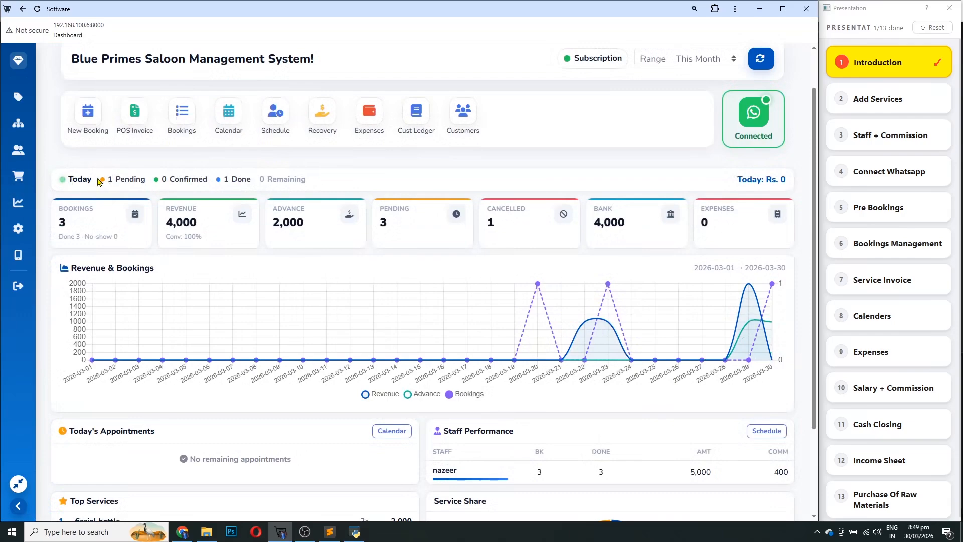
pyautogui.moveTo(107, 179); pyautogui.dragTo(250, 181)
pyautogui.click(262, 188)
pyautogui.moveTo(242, 182); pyautogui.dragTo(169, 181)
pyautogui.click(308, 188)
pyautogui.moveTo(267, 191); pyautogui.dragTo(276, 190)
pyautogui.click(296, 181)
# Open the dashboard Range dropdown to see the date range choices
pyautogui.scroll(-1, 362, 281)
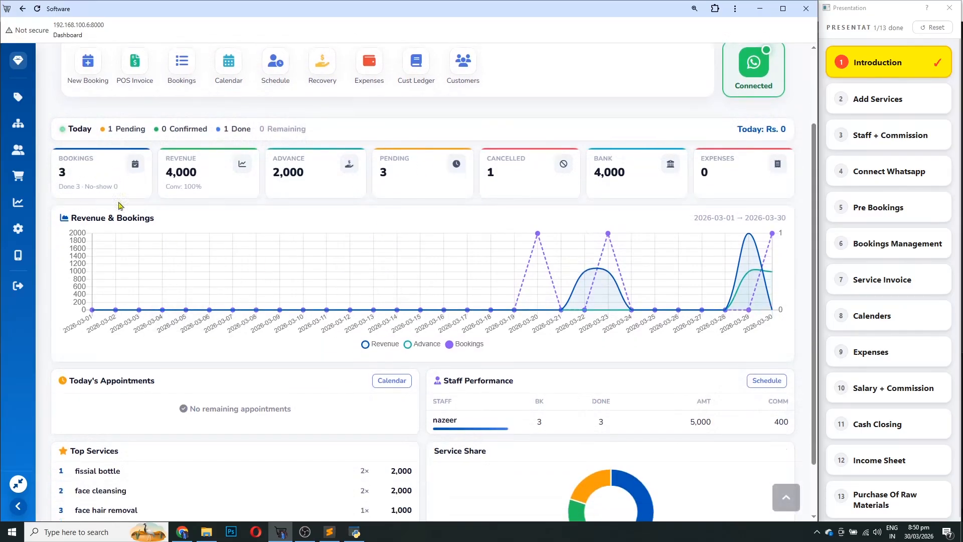
pyautogui.scroll(2, 394, 217)
pyautogui.click(695, 114)
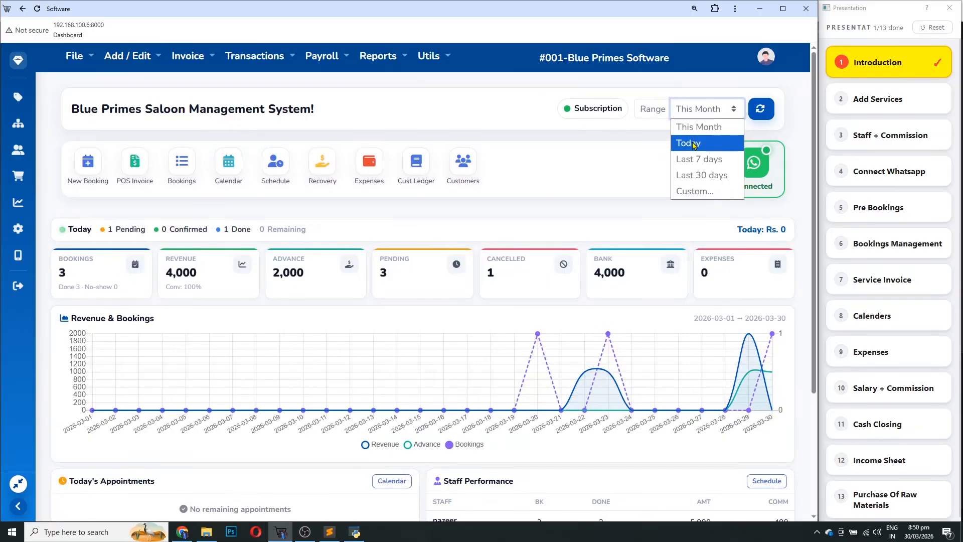
pyautogui.click(581, 192)
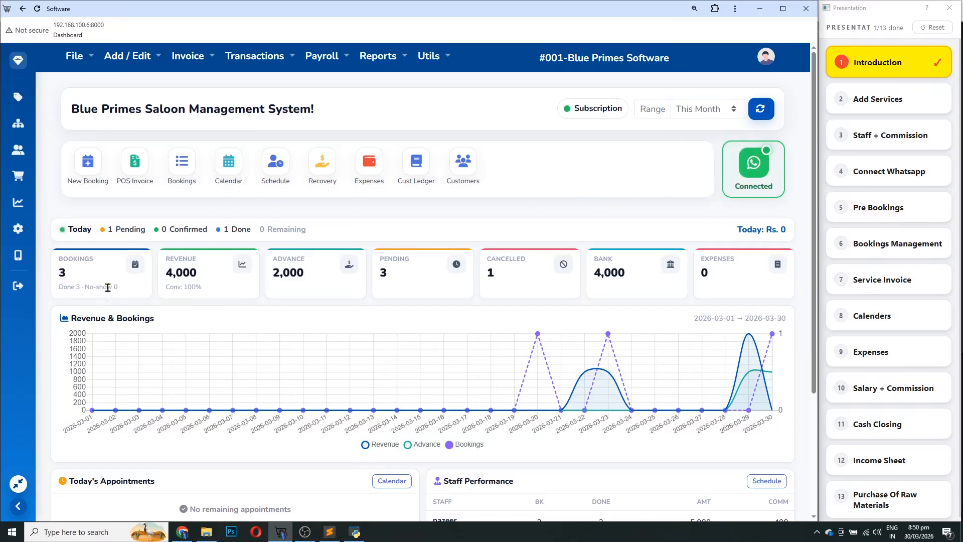
pyautogui.doubleClick(61, 271)
pyautogui.moveTo(56, 290); pyautogui.dragTo(87, 301)
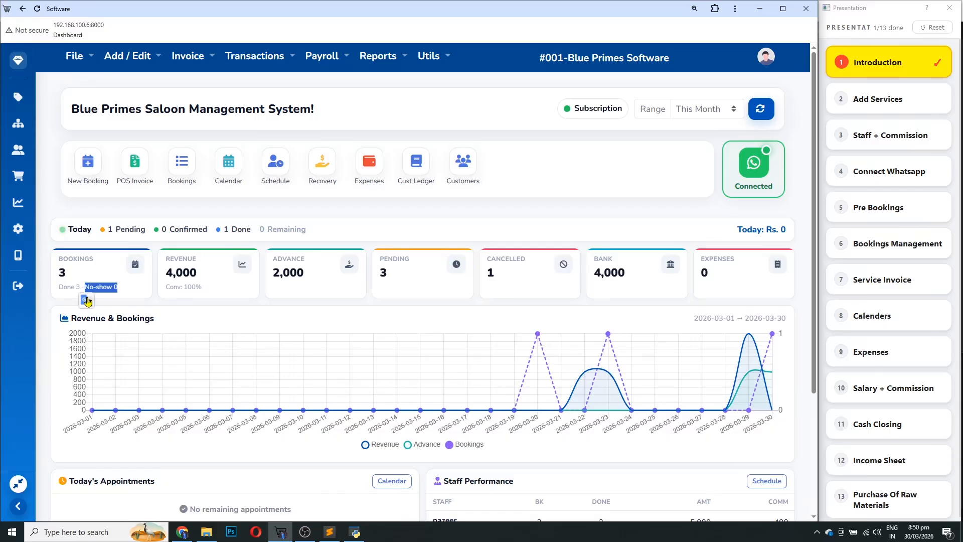
pyautogui.moveTo(166, 272); pyautogui.dragTo(178, 269)
pyautogui.click(196, 271)
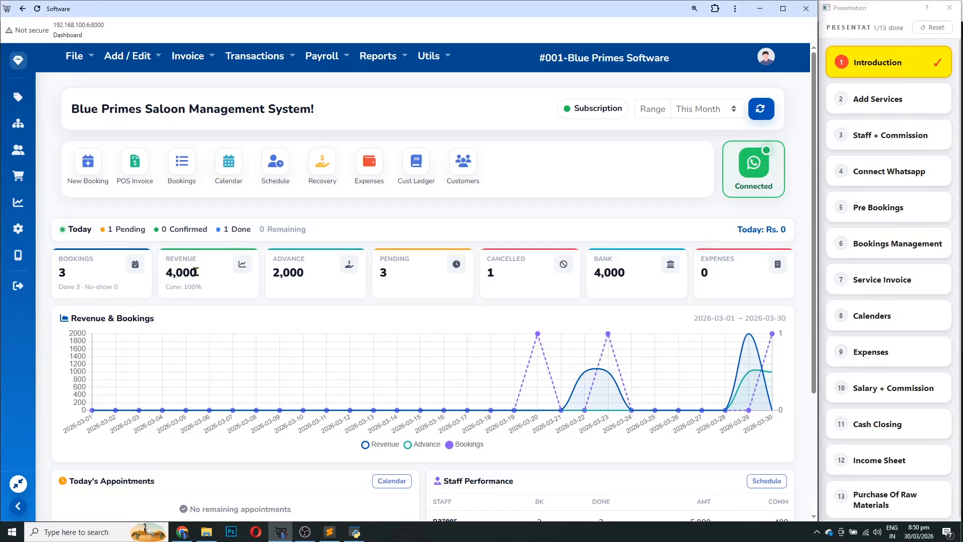
pyautogui.click(696, 110)
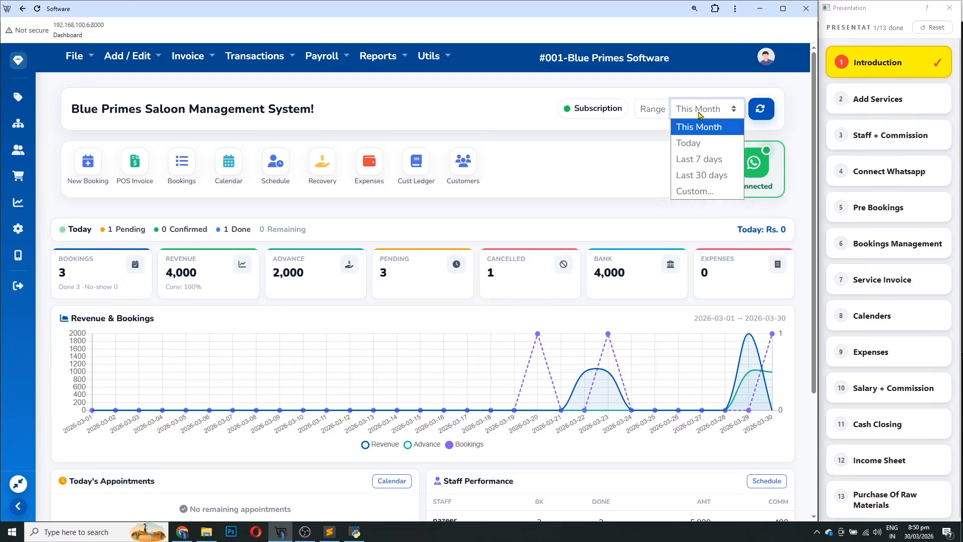
pyautogui.click(217, 318)
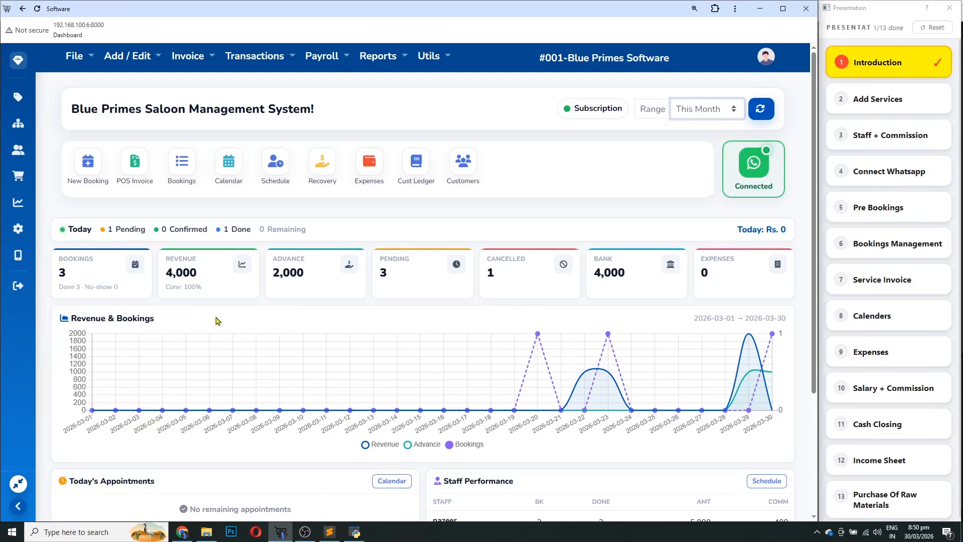
pyautogui.moveTo(197, 275); pyautogui.dragTo(140, 281)
pyautogui.click(236, 293)
pyautogui.moveTo(206, 295); pyautogui.dragTo(167, 291)
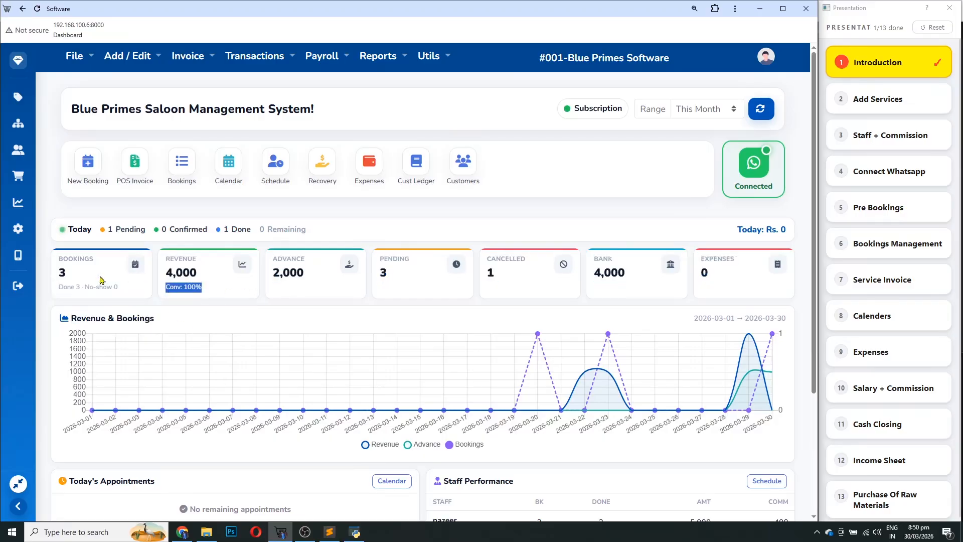
pyautogui.moveTo(98, 259); pyautogui.dragTo(73, 260)
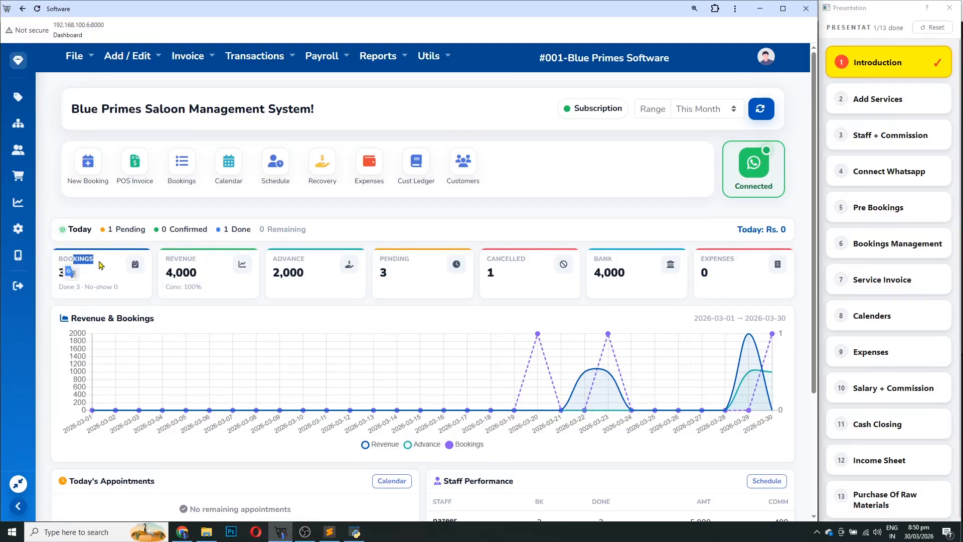
pyautogui.doubleClick(167, 274)
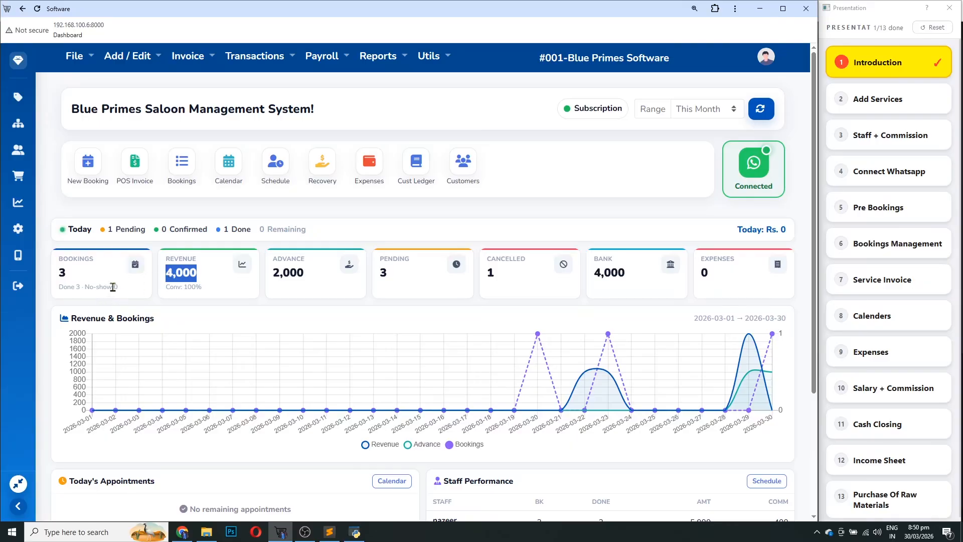
pyautogui.moveTo(119, 288); pyautogui.dragTo(84, 288)
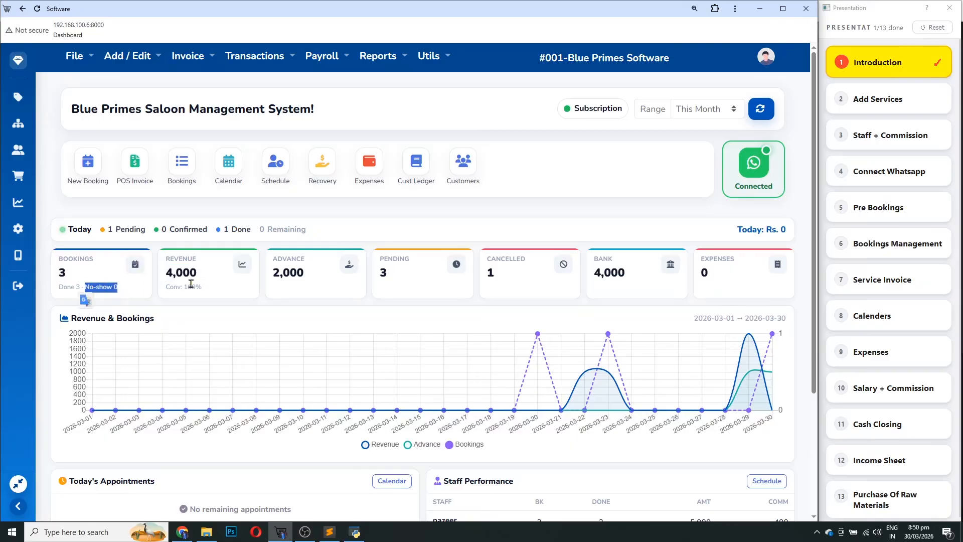
pyautogui.moveTo(203, 293); pyautogui.dragTo(167, 301)
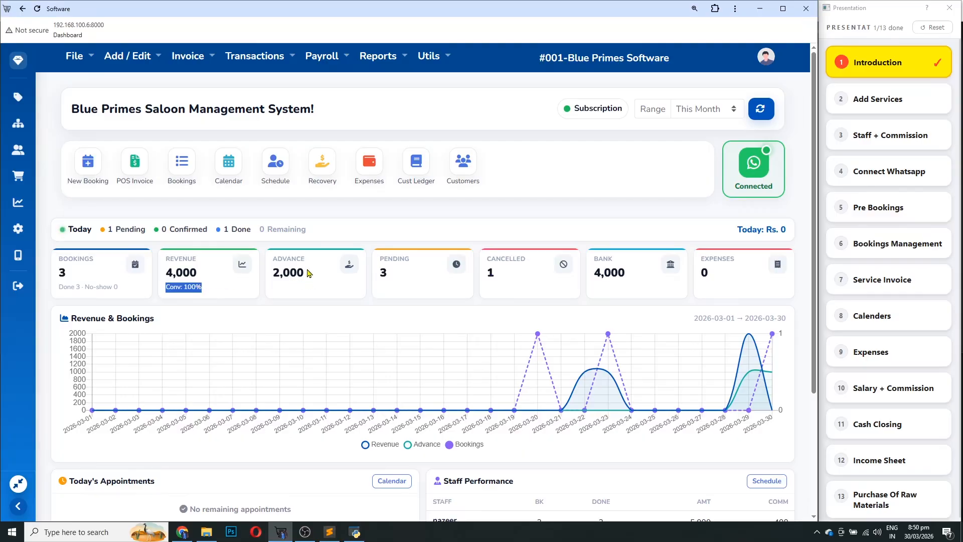
pyautogui.moveTo(308, 272); pyautogui.dragTo(273, 283)
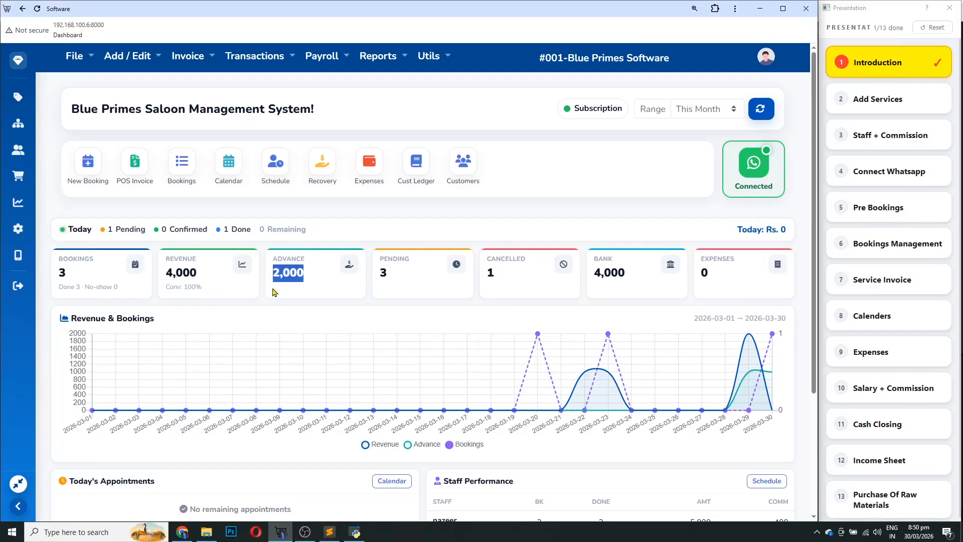
pyautogui.moveTo(390, 274); pyautogui.dragTo(378, 281)
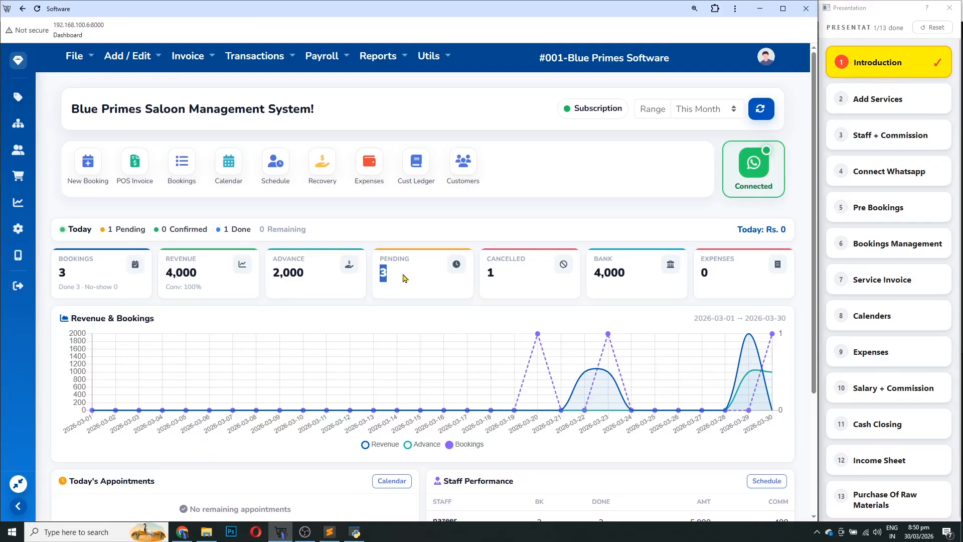
pyautogui.moveTo(495, 273); pyautogui.dragTo(478, 276)
pyautogui.moveTo(628, 273); pyautogui.dragTo(581, 275)
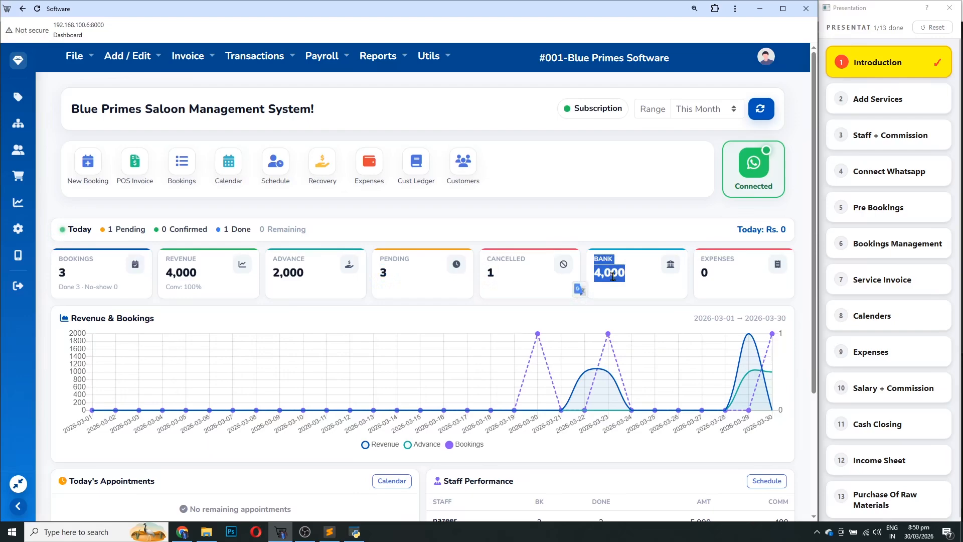
pyautogui.click(621, 270)
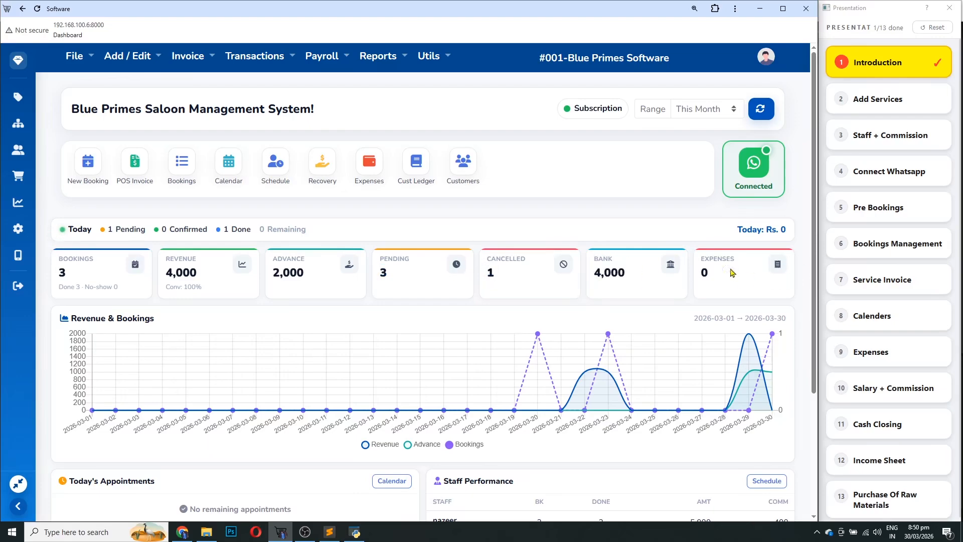
pyautogui.moveTo(630, 275); pyautogui.dragTo(600, 279)
pyautogui.click(627, 279)
pyautogui.doubleClick(616, 276)
pyautogui.doubleClick(705, 271)
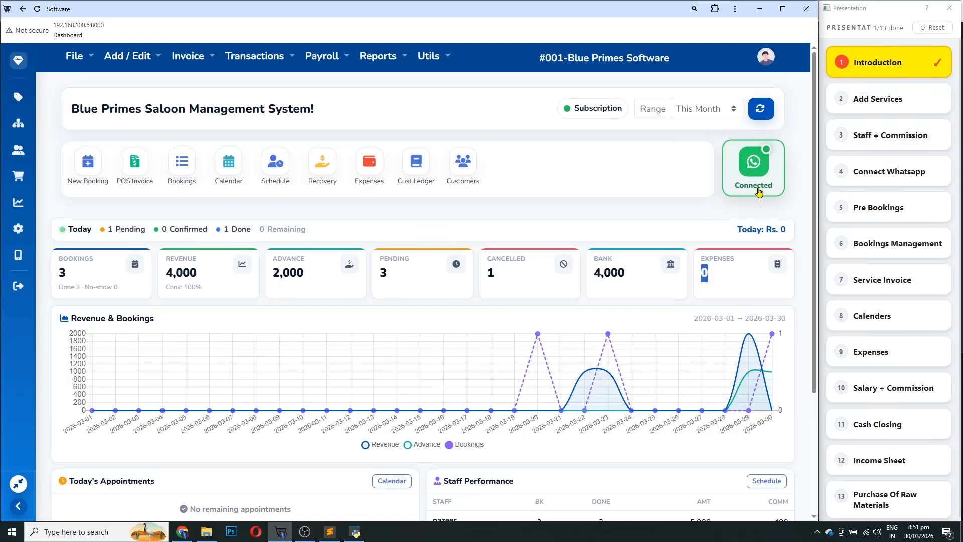
pyautogui.scroll(-1, 606, 303)
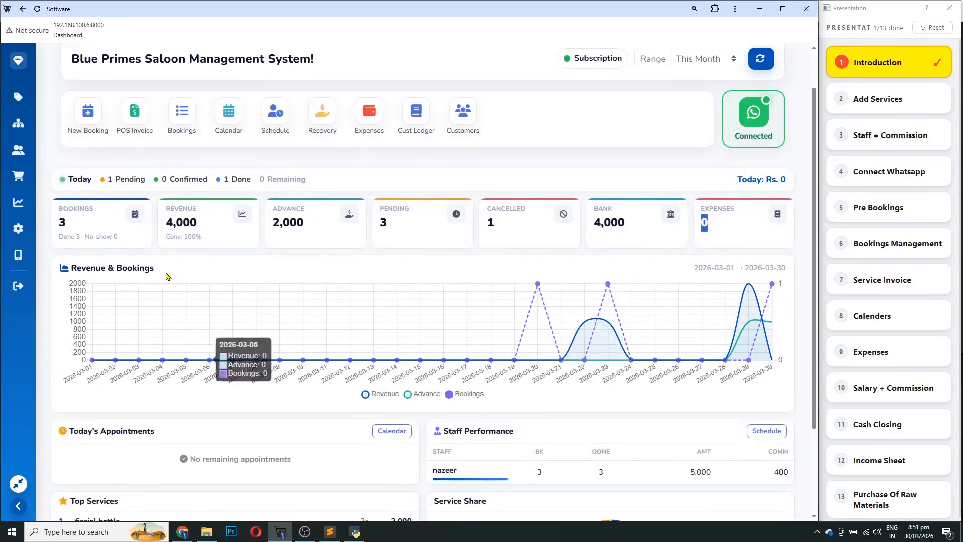
pyautogui.moveTo(157, 270); pyautogui.dragTo(71, 269)
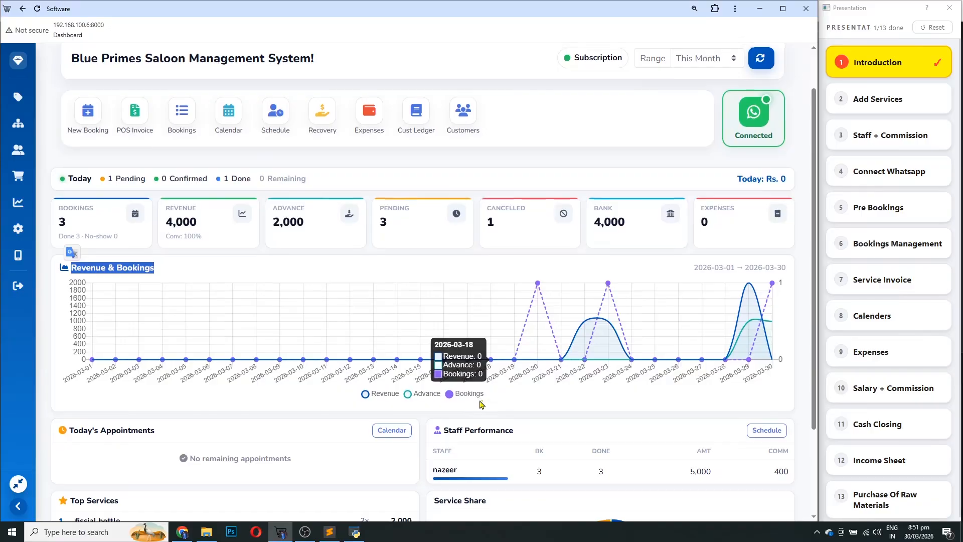
pyautogui.scroll(-2, 417, 404)
pyautogui.click(157, 320)
pyautogui.moveTo(157, 320); pyautogui.dragTo(71, 317)
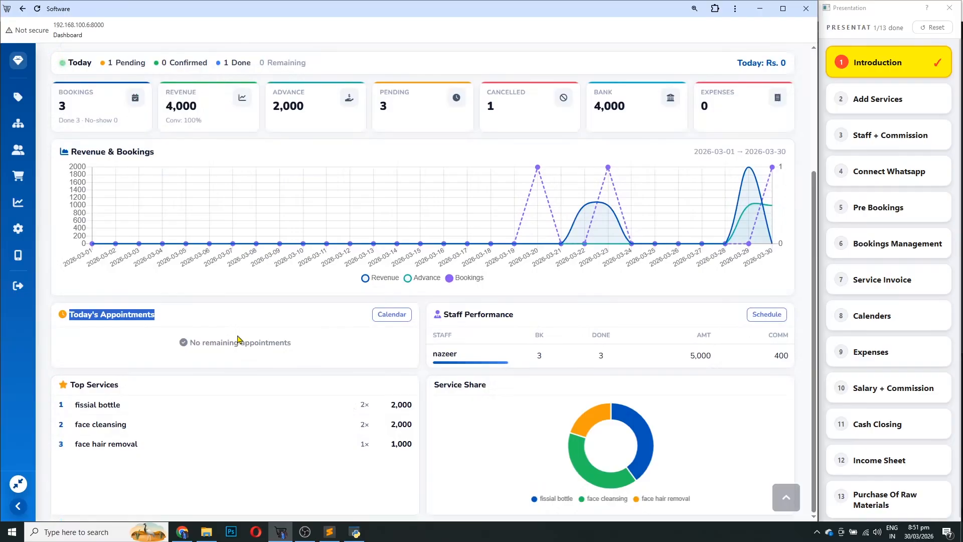
pyautogui.moveTo(190, 343); pyautogui.dragTo(292, 345)
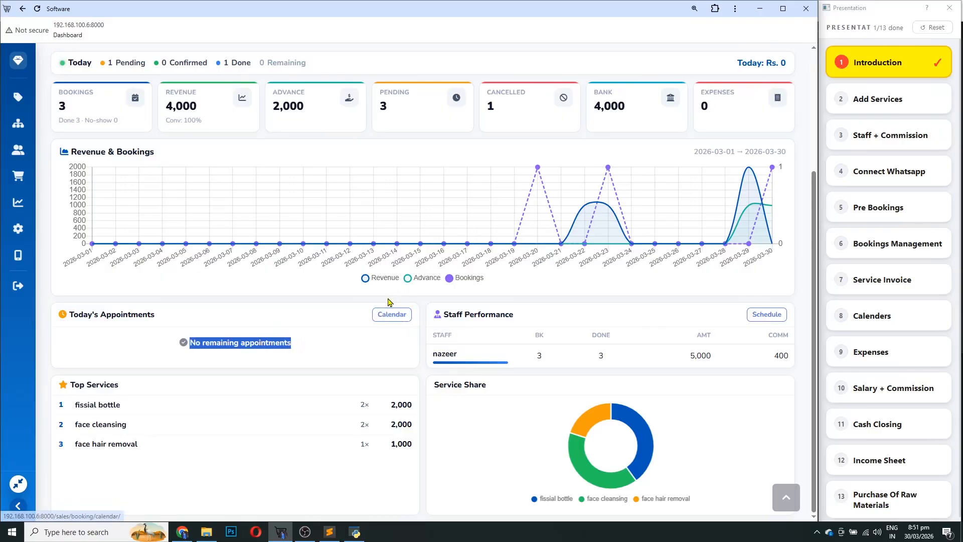
pyautogui.moveTo(521, 319); pyautogui.dragTo(429, 320)
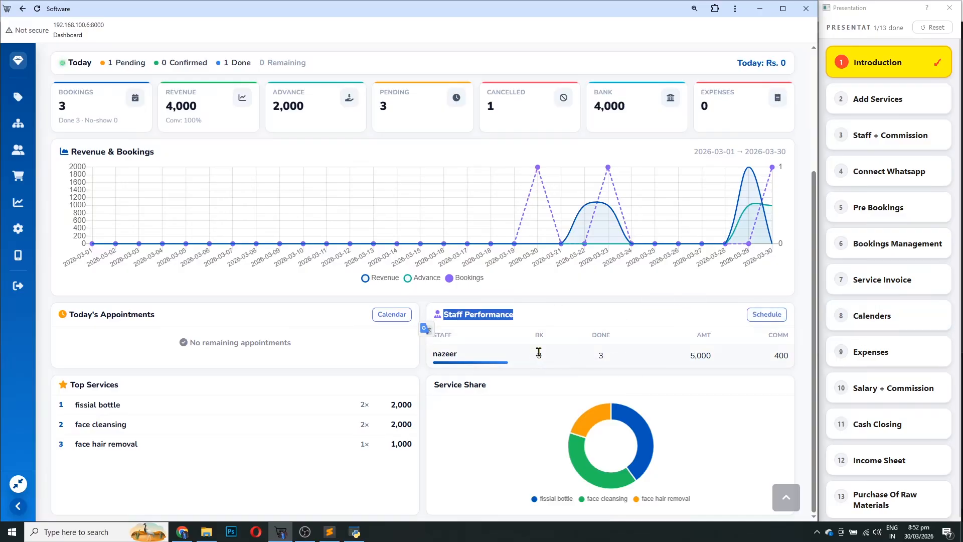
pyautogui.doubleClick(699, 355)
pyautogui.click(703, 394)
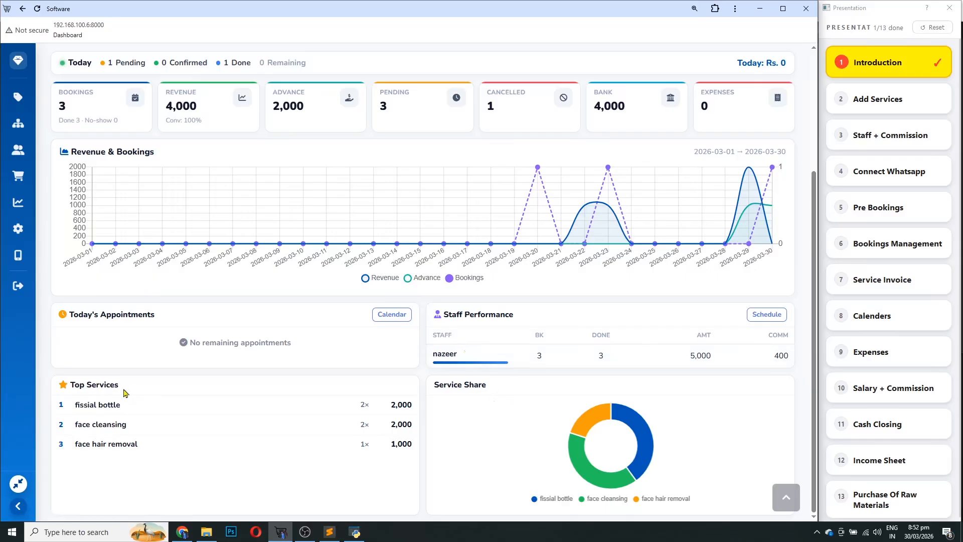
pyautogui.moveTo(121, 389); pyautogui.dragTo(73, 382)
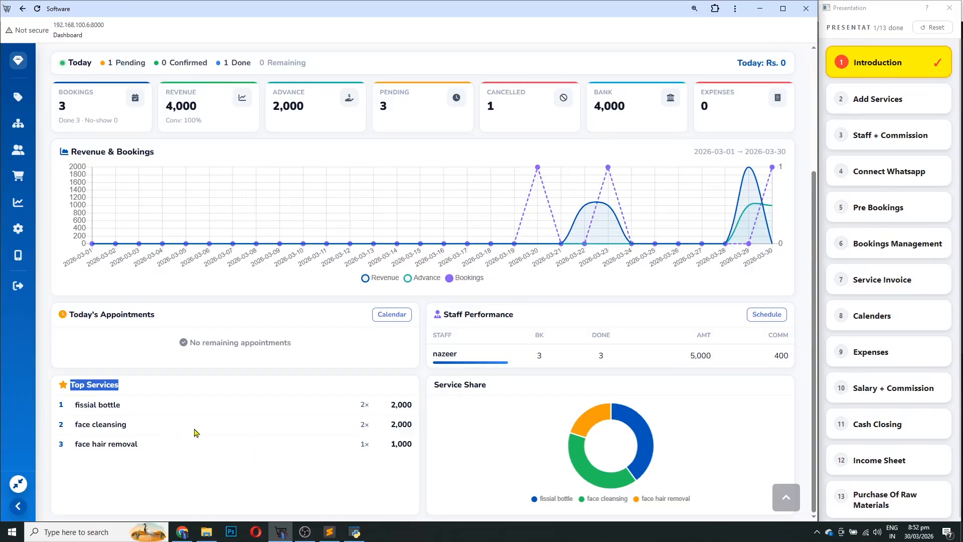
pyautogui.moveTo(482, 385); pyautogui.dragTo(428, 396)
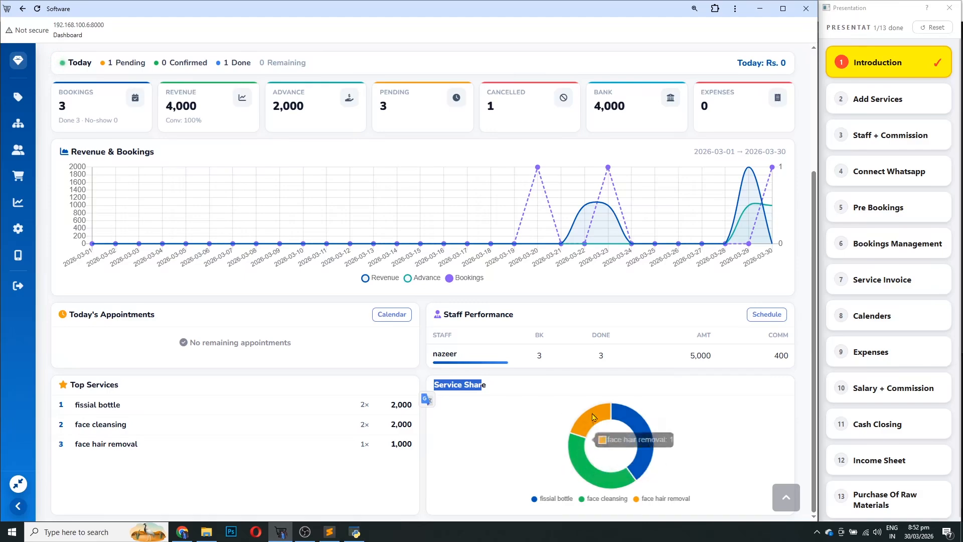
pyautogui.scroll(4, 612, 414)
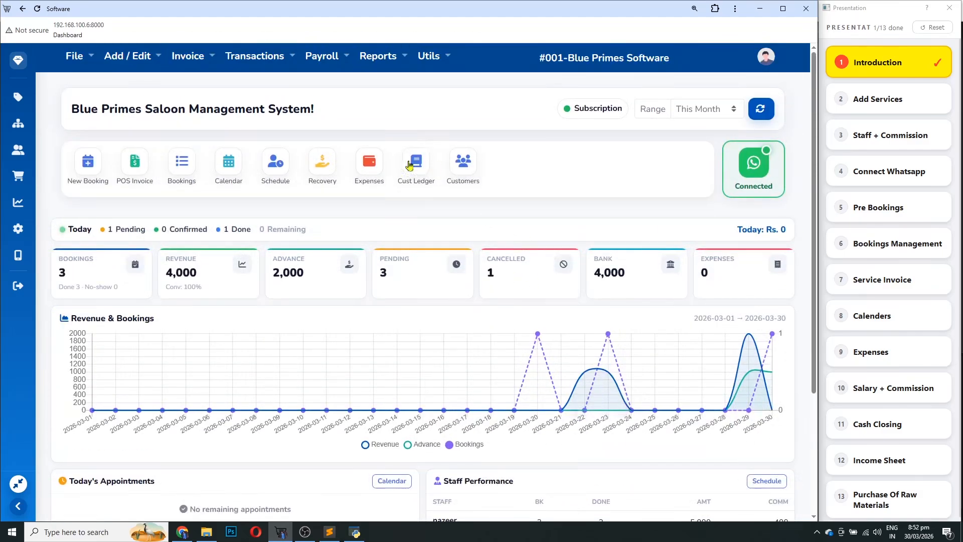
# Browse the File and Add / Edit menus, ending on File's branch, user access and password options
pyautogui.click(78, 62)
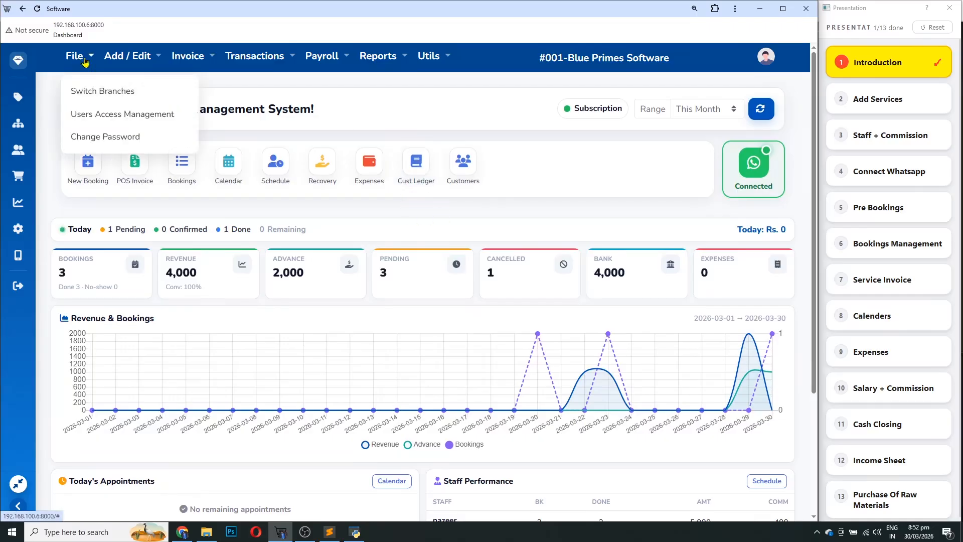
pyautogui.click(133, 61)
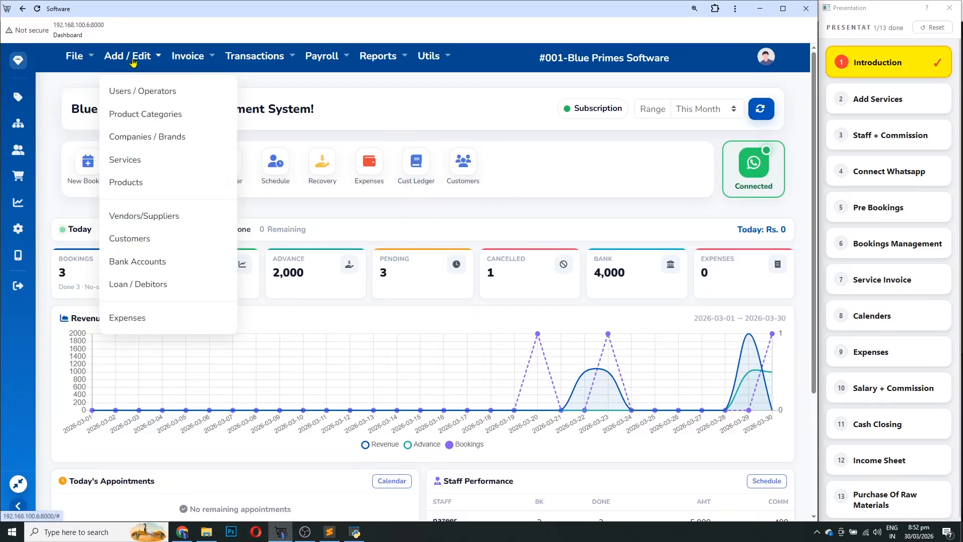
pyautogui.moveTo(331, 61)
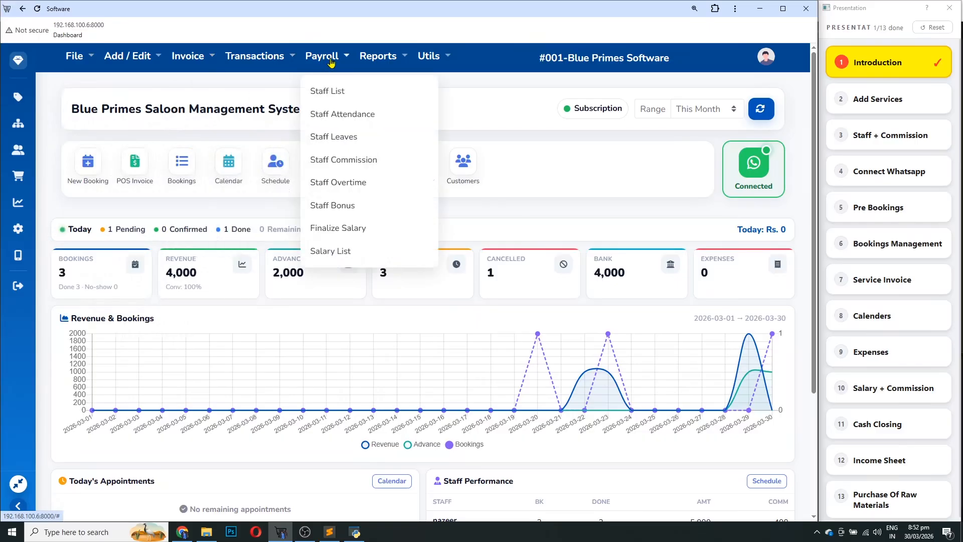
pyautogui.moveTo(124, 64)
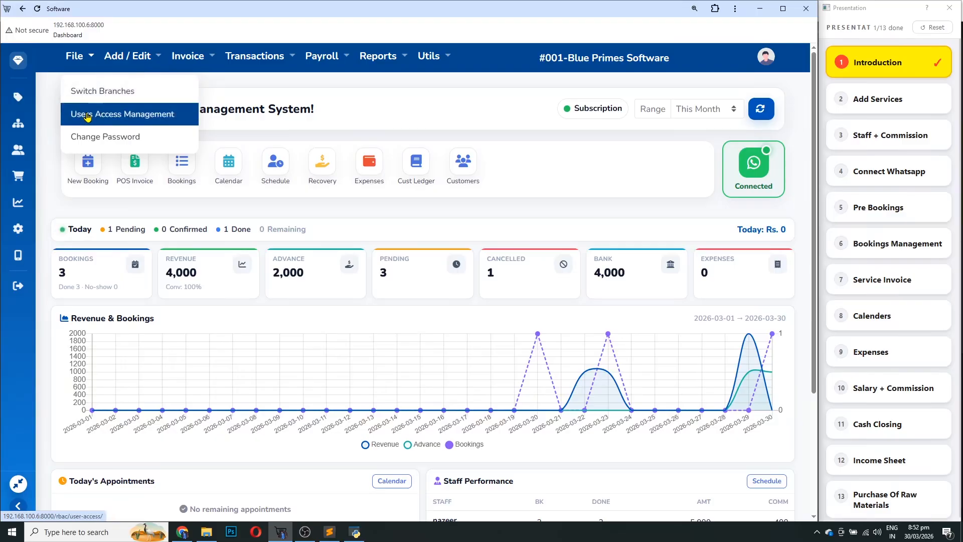
pyautogui.click(128, 56)
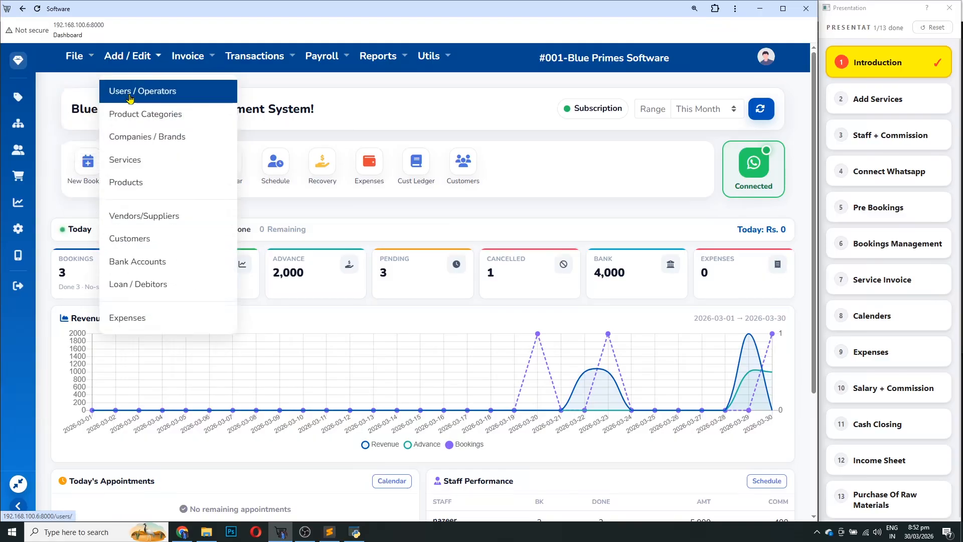
pyautogui.click(79, 57)
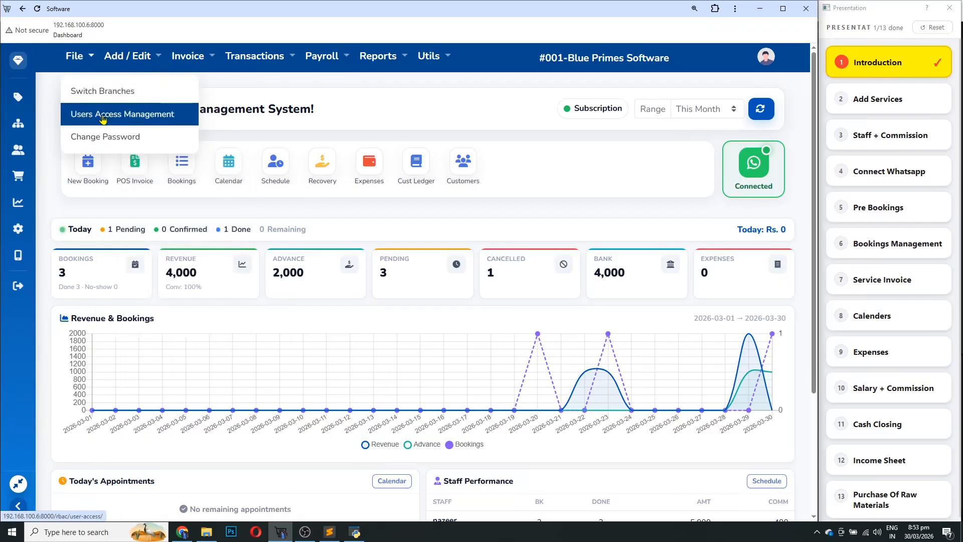
pyautogui.click(100, 117)
pyautogui.click(152, 151)
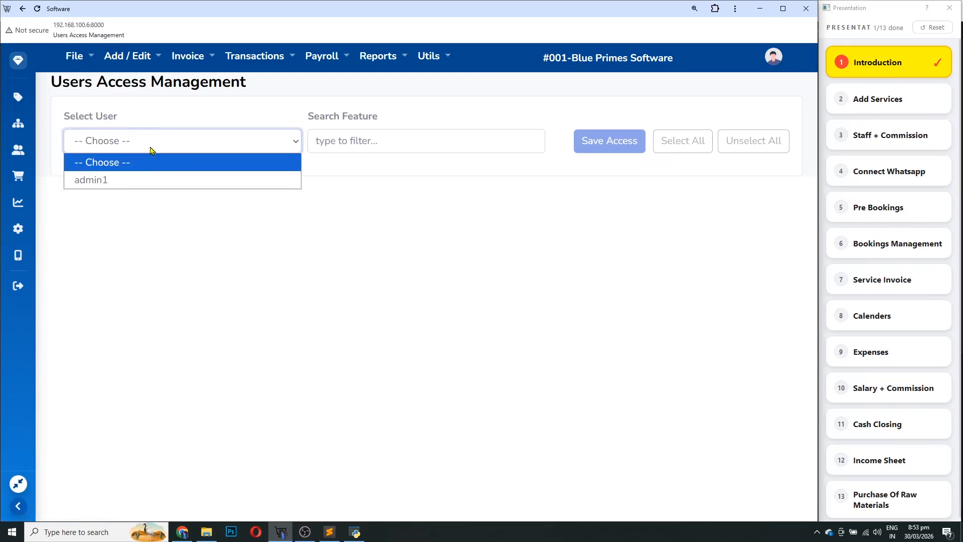
pyautogui.click(143, 177)
pyautogui.scroll(-10, 444, 293)
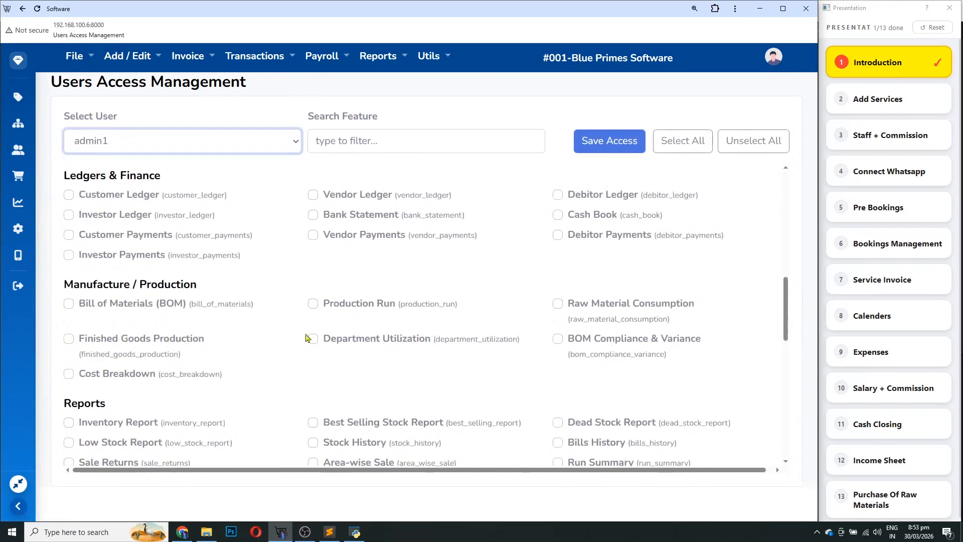
pyautogui.scroll(10, 308, 338)
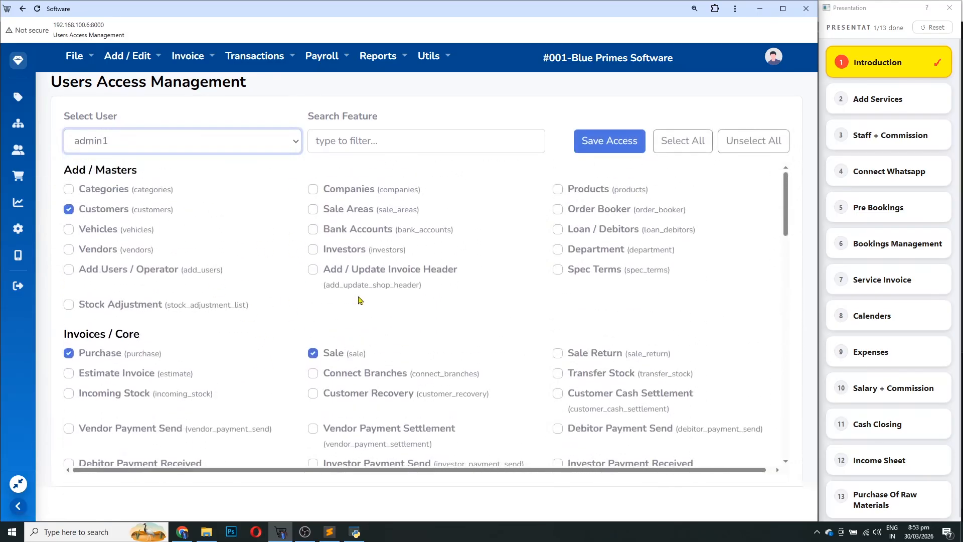
pyautogui.click(19, 61)
pyautogui.click(74, 56)
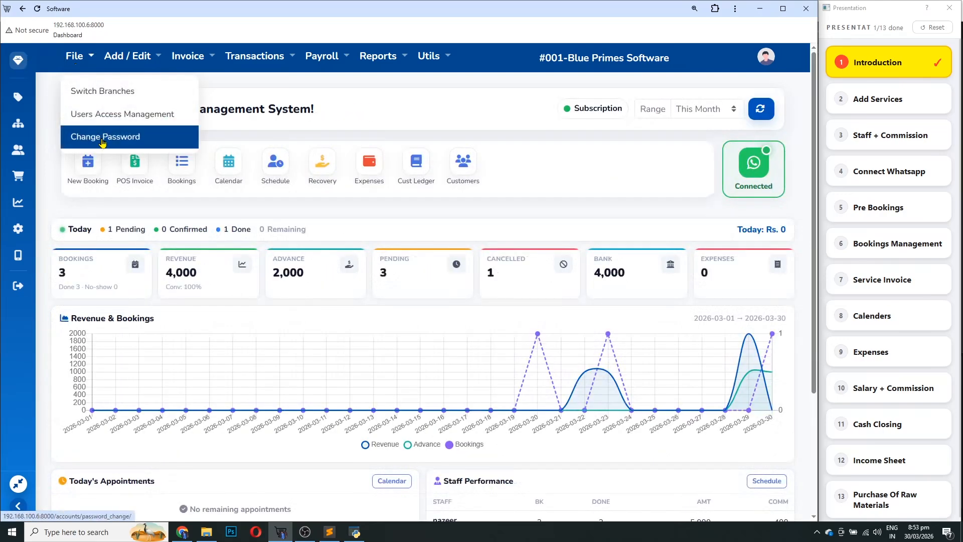
pyautogui.click(128, 56)
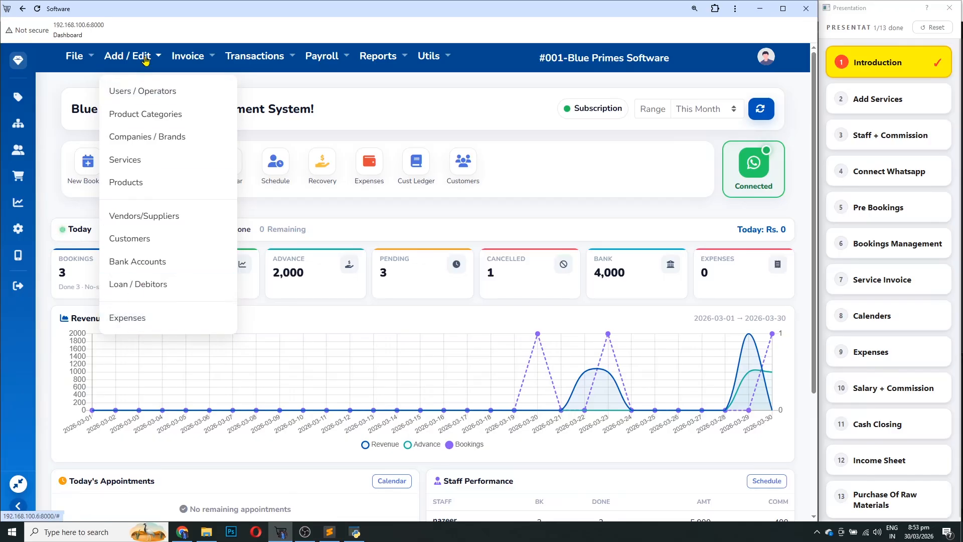
# Look through the Invoice, Transactions and Payroll menus, then open Reports to list its categories
pyautogui.moveTo(193, 63)
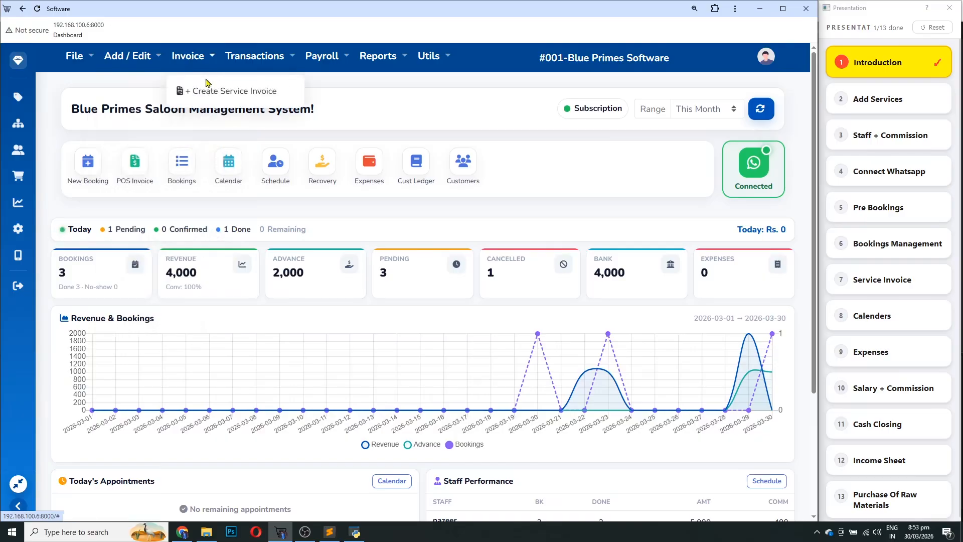
pyautogui.moveTo(256, 61)
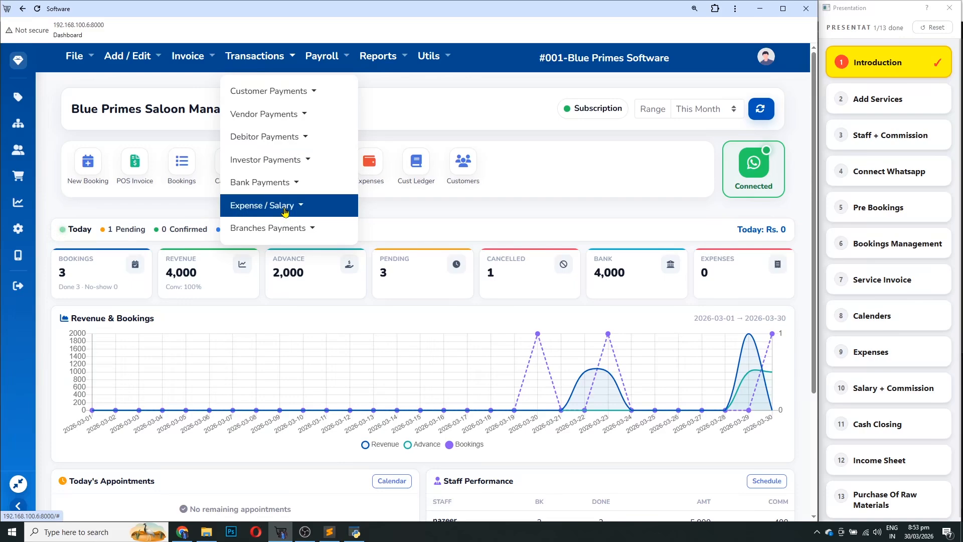
pyautogui.click(276, 60)
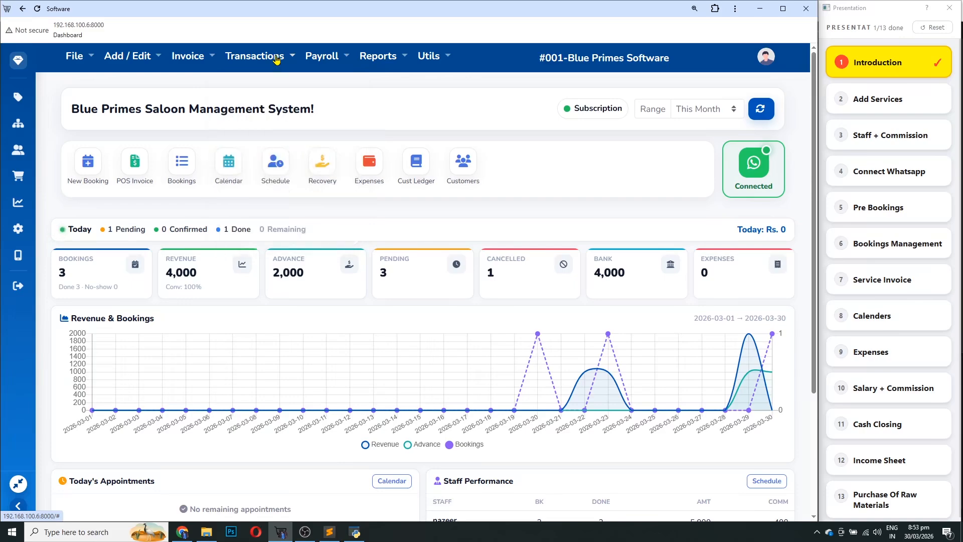
pyautogui.click(334, 60)
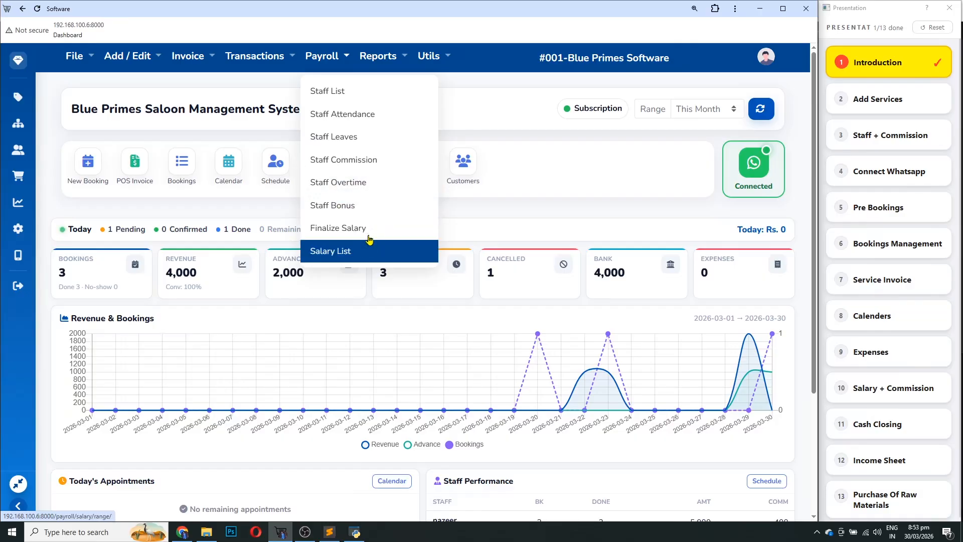
pyautogui.click(382, 66)
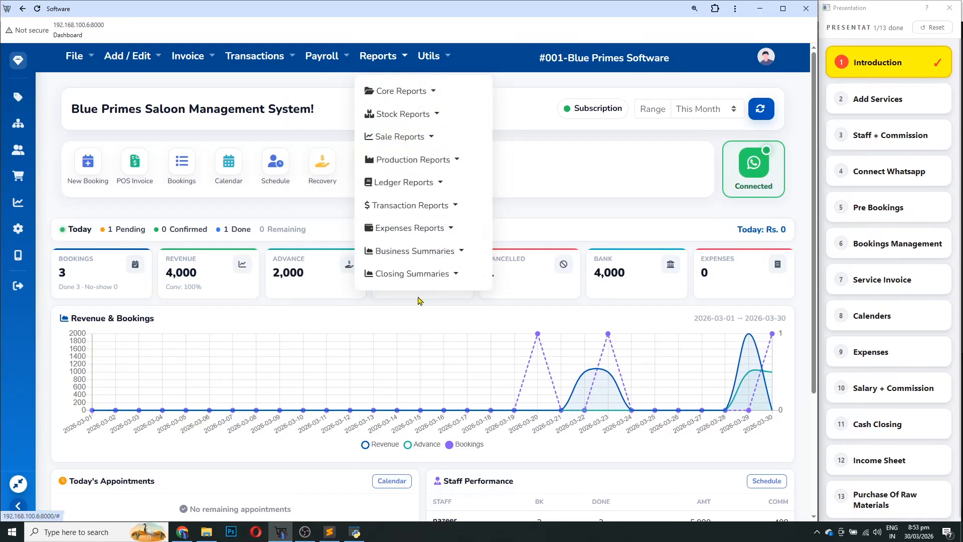
pyautogui.click(406, 91)
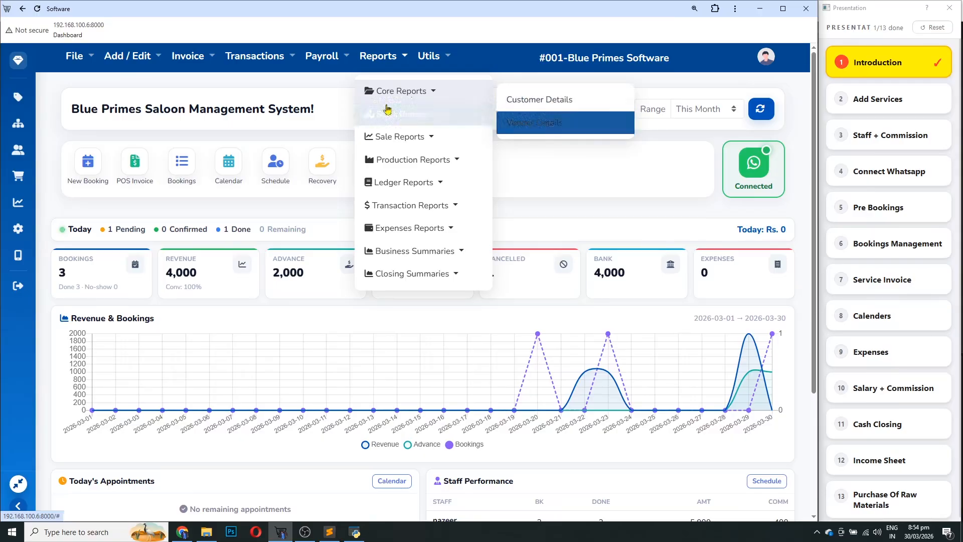
pyautogui.click(404, 114)
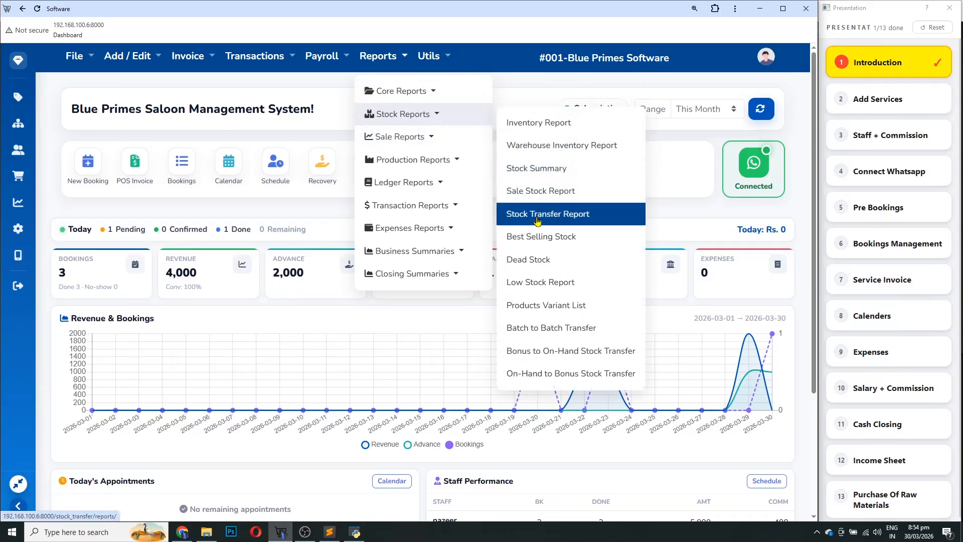
pyautogui.click(435, 137)
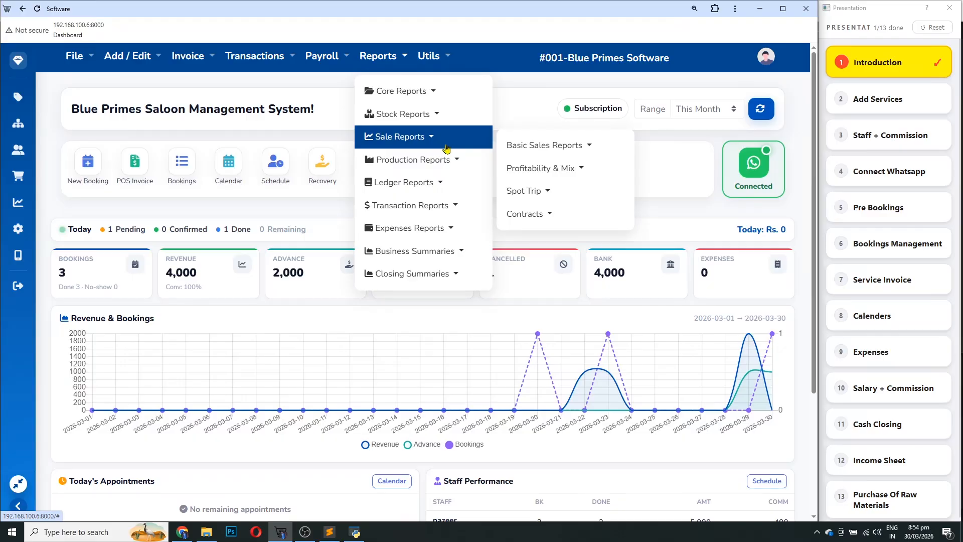
pyautogui.click(562, 145)
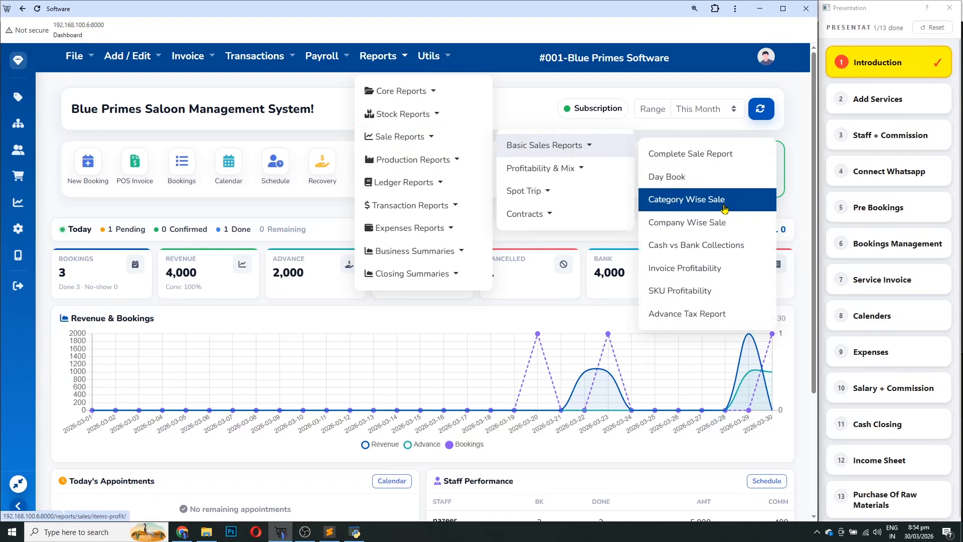
pyautogui.click(399, 160)
pyautogui.click(414, 176)
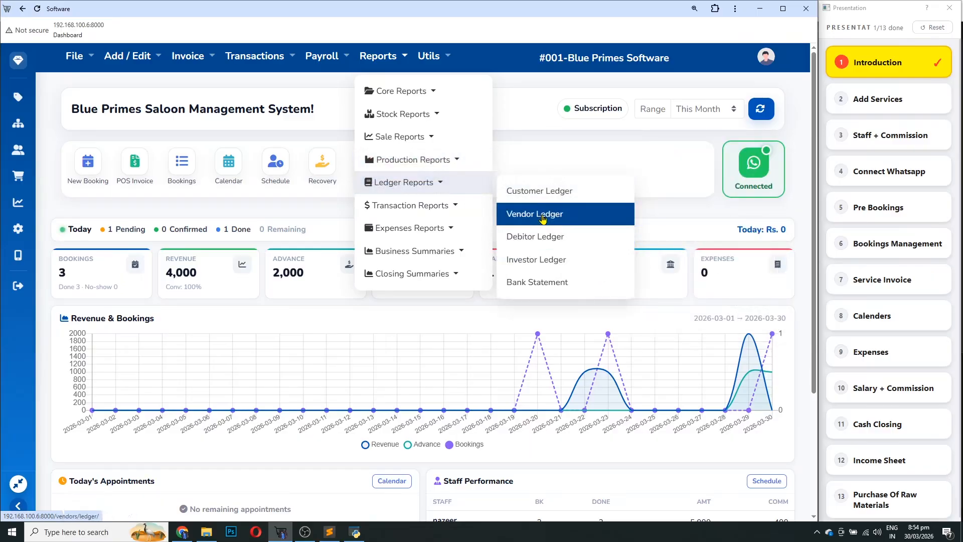
pyautogui.click(434, 209)
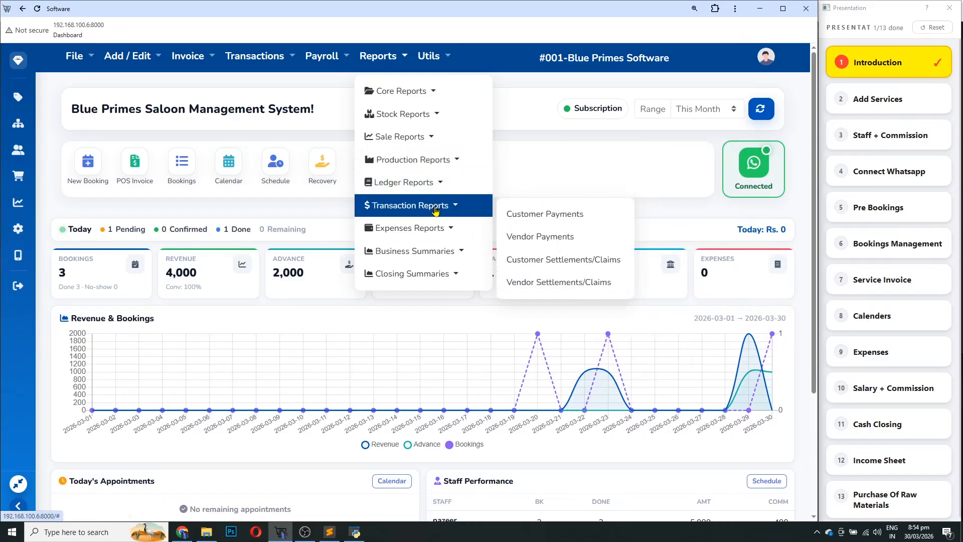
pyautogui.click(460, 235)
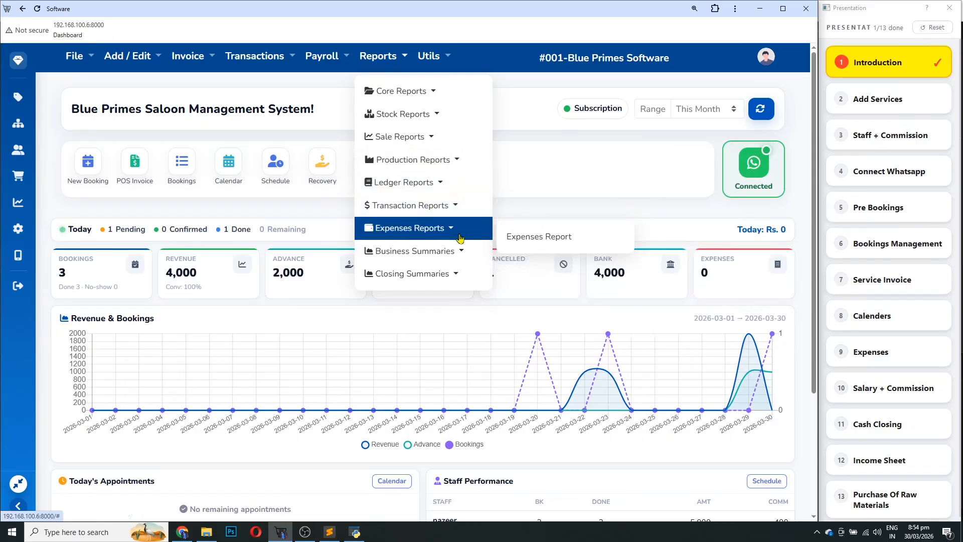
pyautogui.click(446, 256)
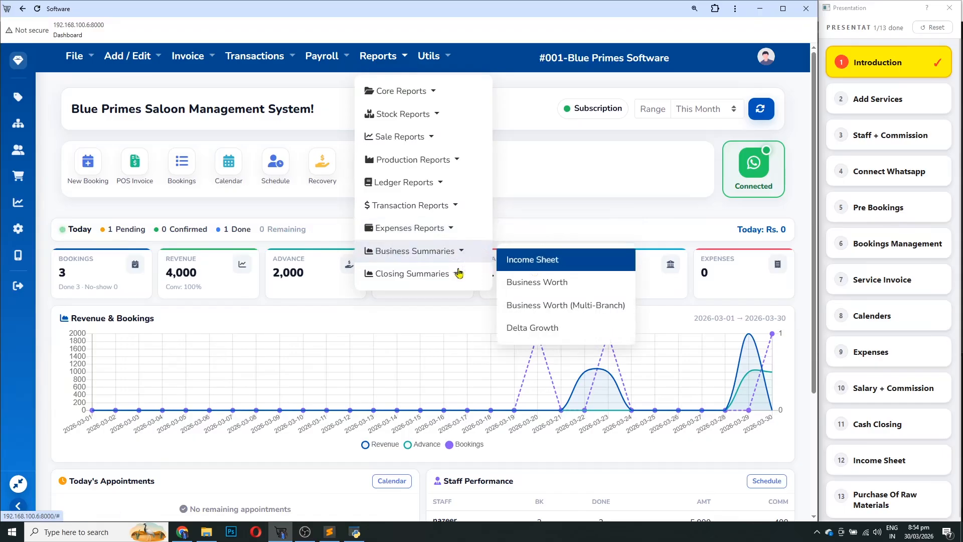
pyautogui.click(442, 275)
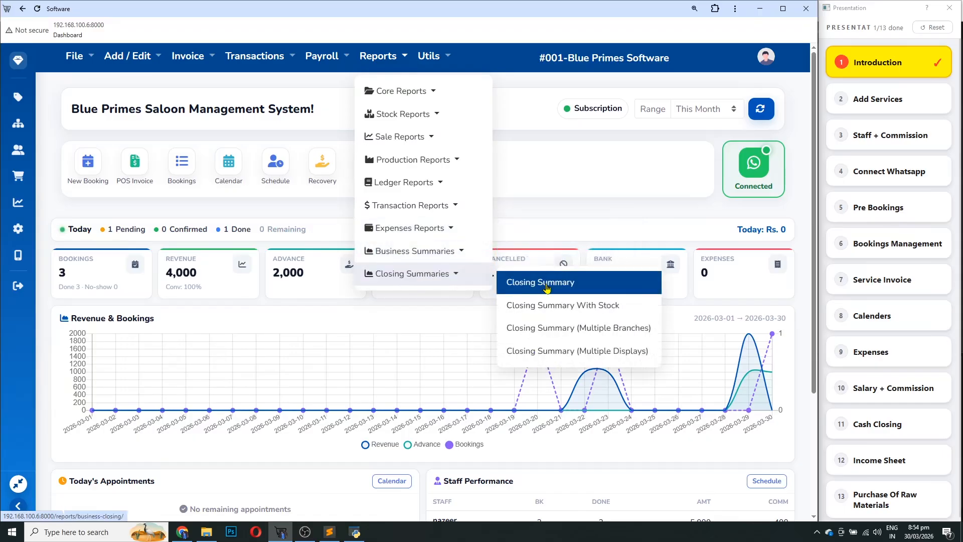
pyautogui.click(632, 156)
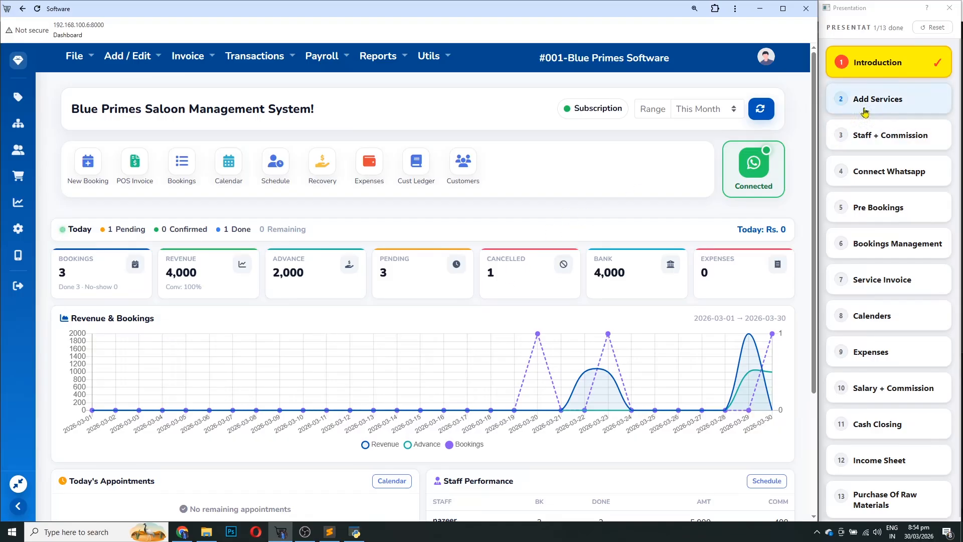
# Mark Add Services done and open the Add / Edit > Services list
pyautogui.click(894, 101)
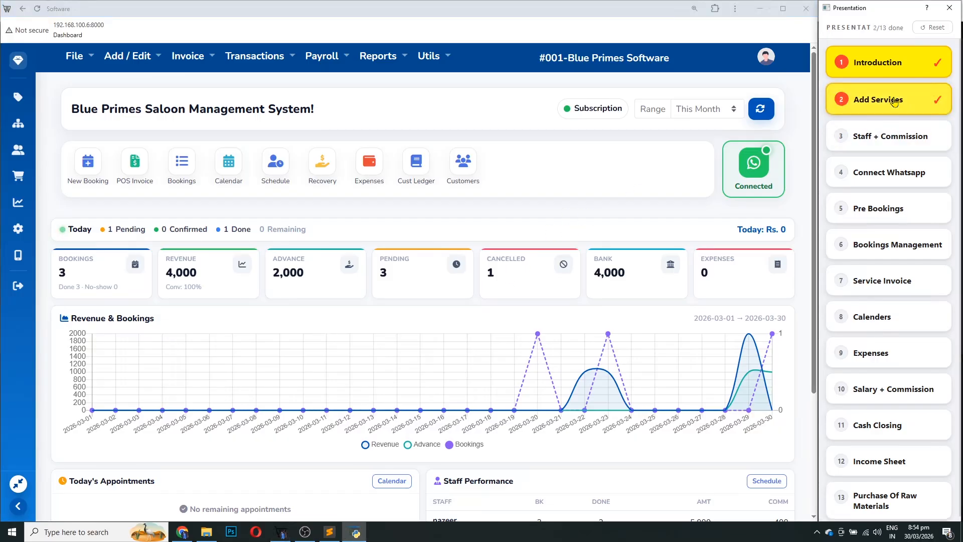
pyautogui.click(121, 59)
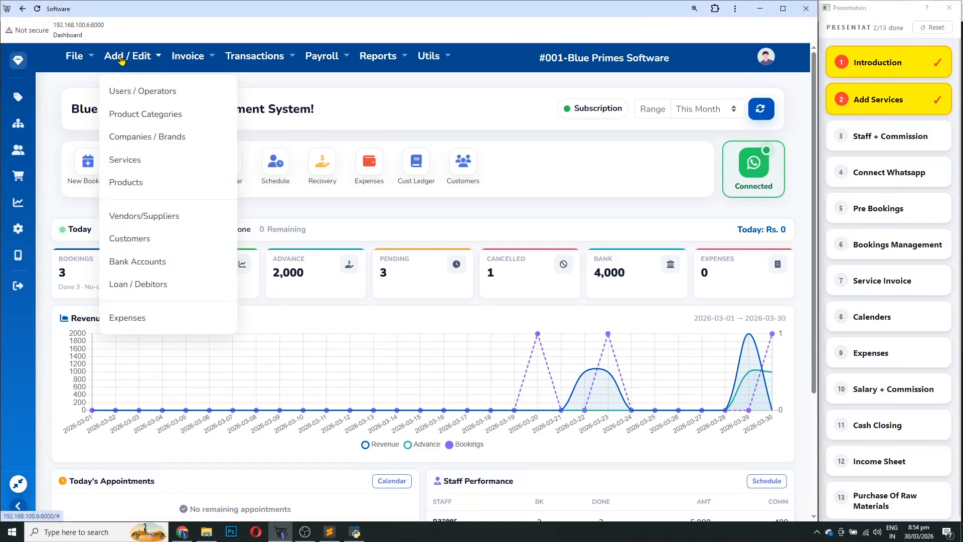
pyautogui.click(130, 166)
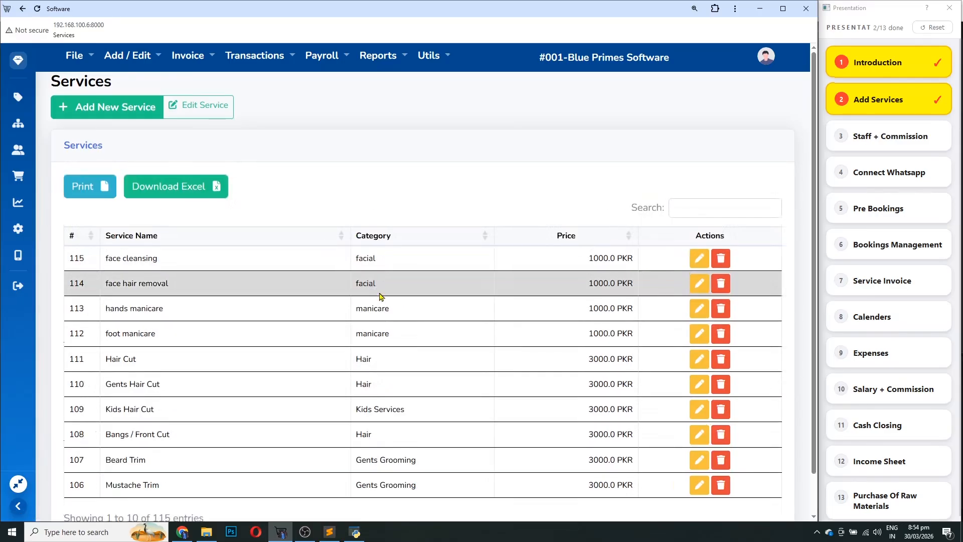
pyautogui.scroll(-1, 451, 397)
# Page through the services table to page four, then open the Add New Service form
pyautogui.click(576, 495)
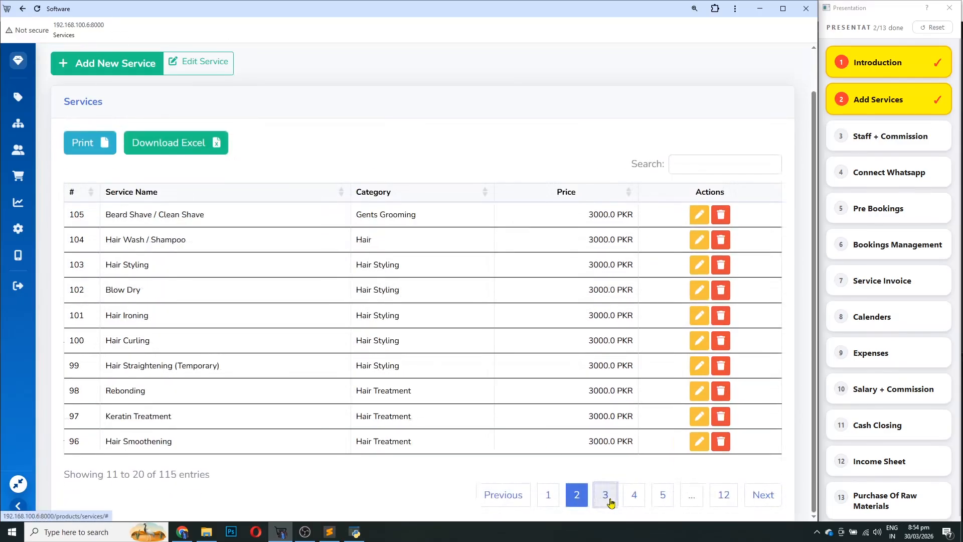
pyautogui.click(606, 496)
pyautogui.click(635, 495)
pyautogui.scroll(2, 398, 393)
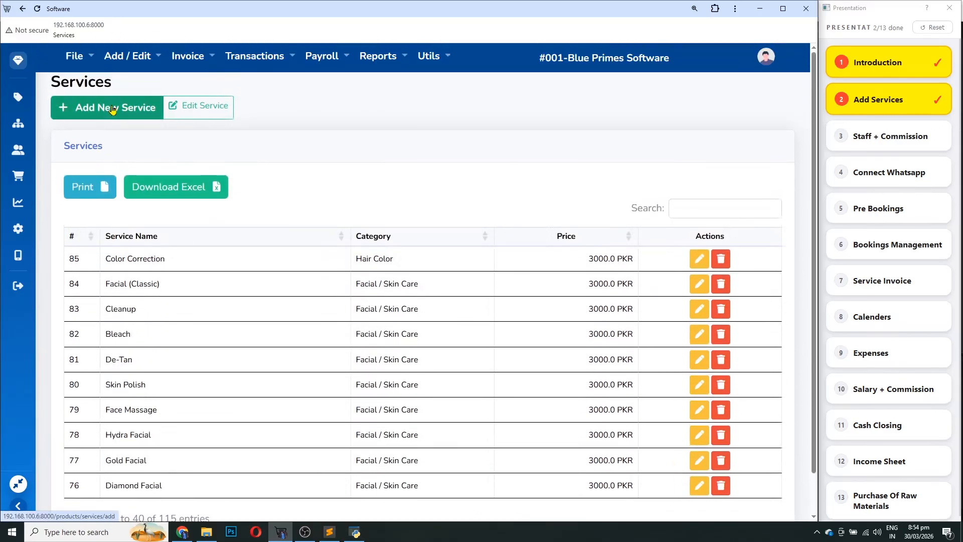
pyautogui.click(112, 109)
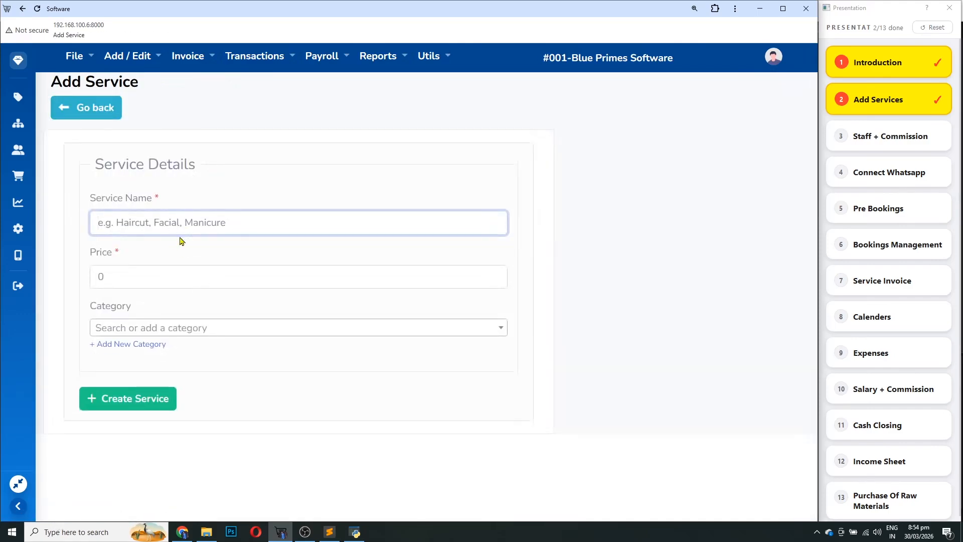
# Create the 'mani care' service priced 500 in the Facial / Skin Care category
pyautogui.click(180, 222)
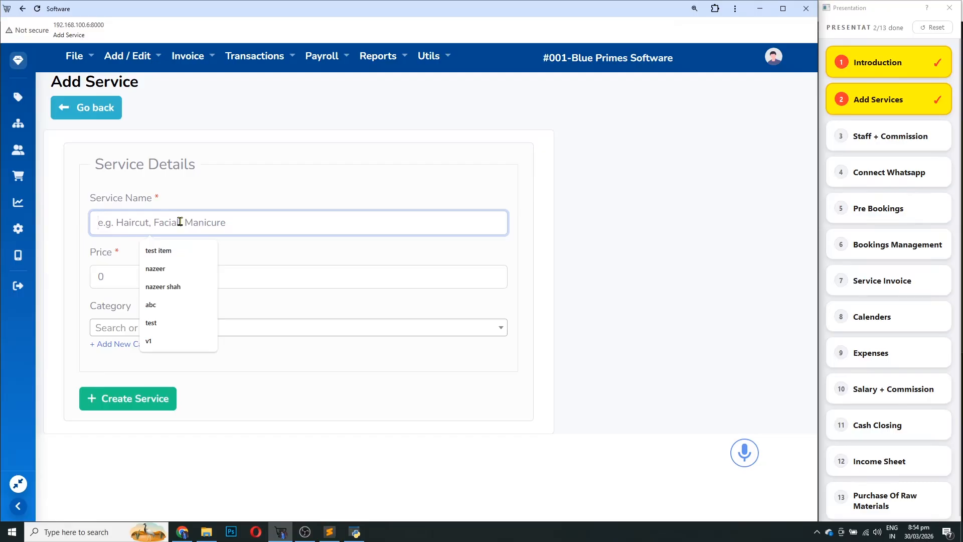
pyautogui.write('mani care')
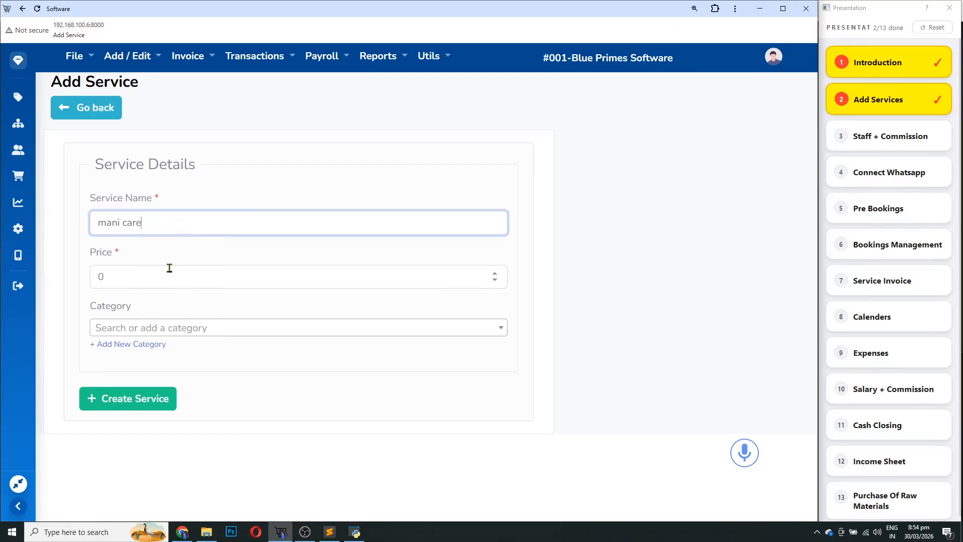
pyautogui.click(170, 268)
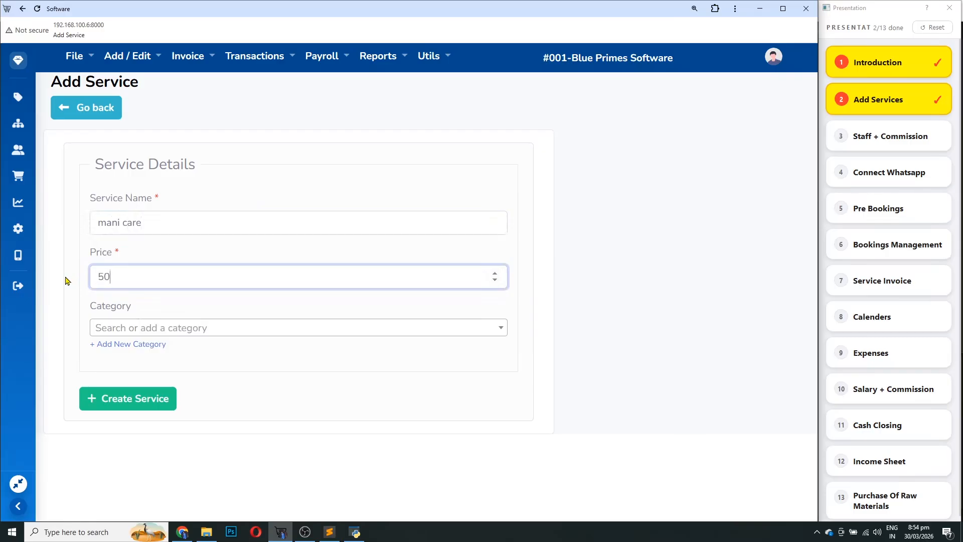
pyautogui.click(147, 328)
pyautogui.write('s')
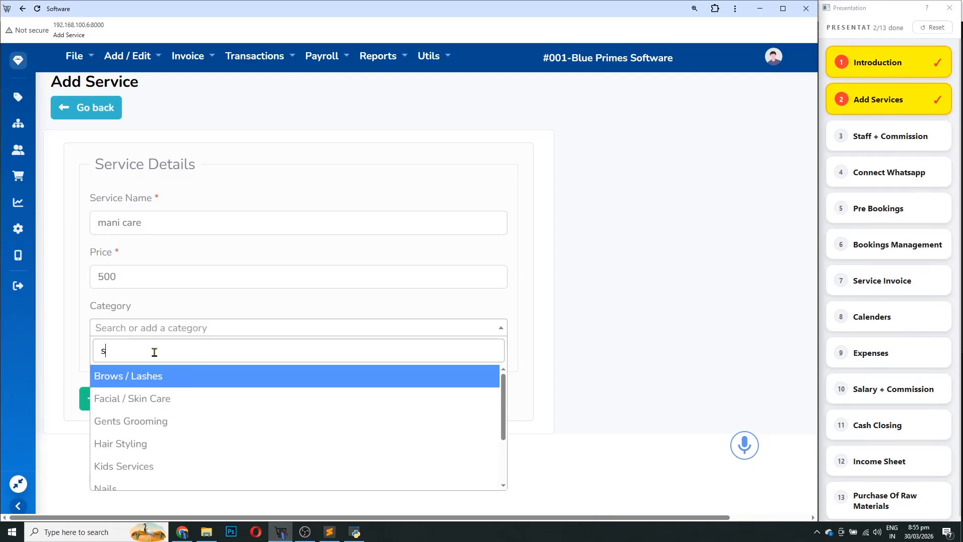
pyautogui.press('Down')
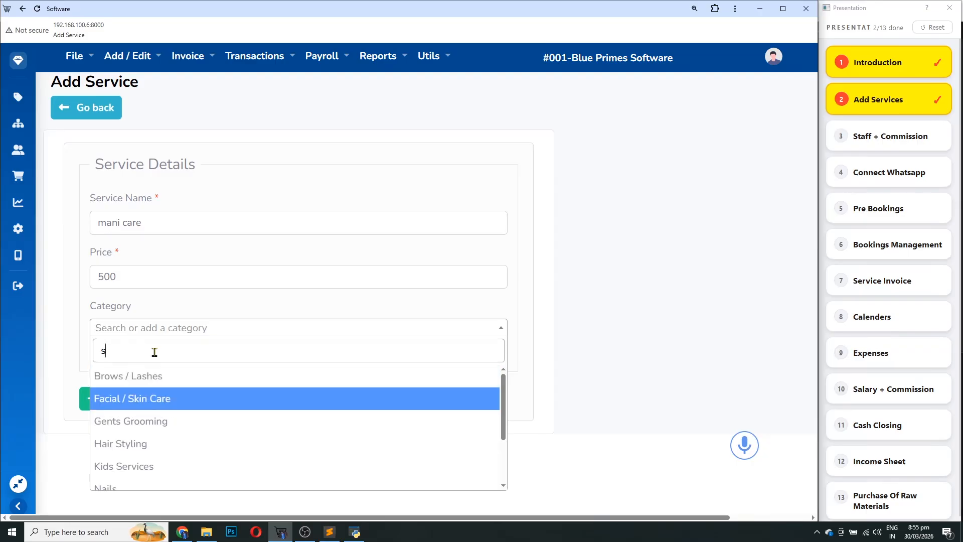
pyautogui.press('Return')
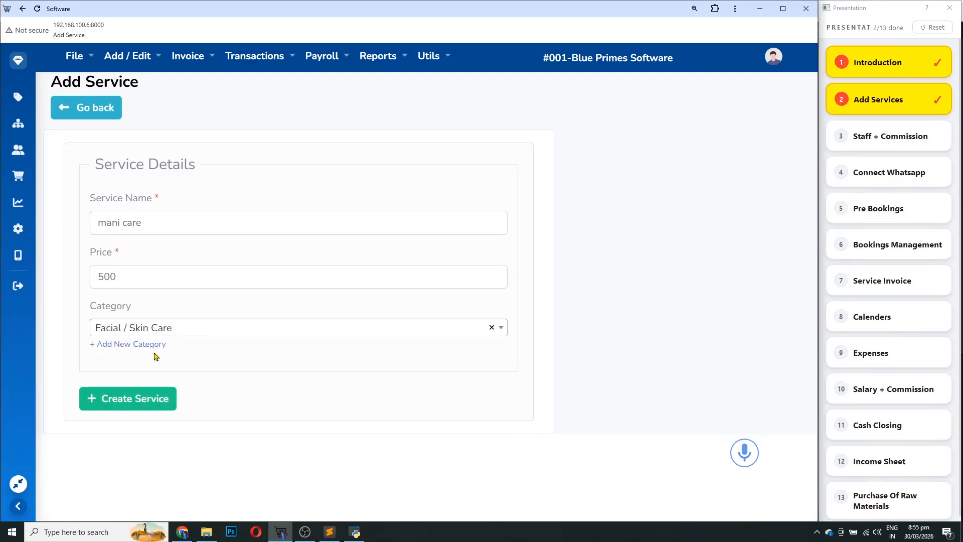
pyautogui.click(134, 397)
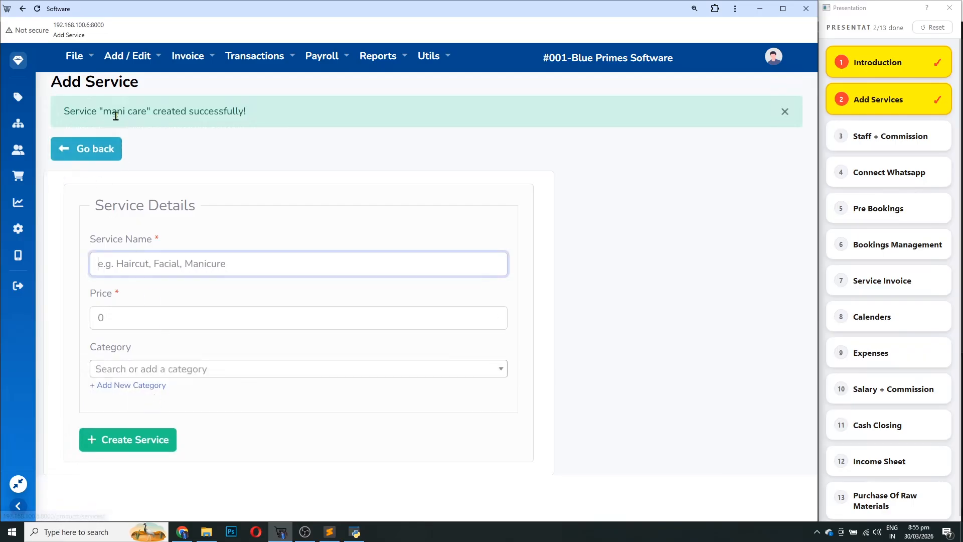
# Go back from the success message to the services list
pyautogui.moveTo(103, 111); pyautogui.dragTo(235, 111)
pyautogui.click(97, 152)
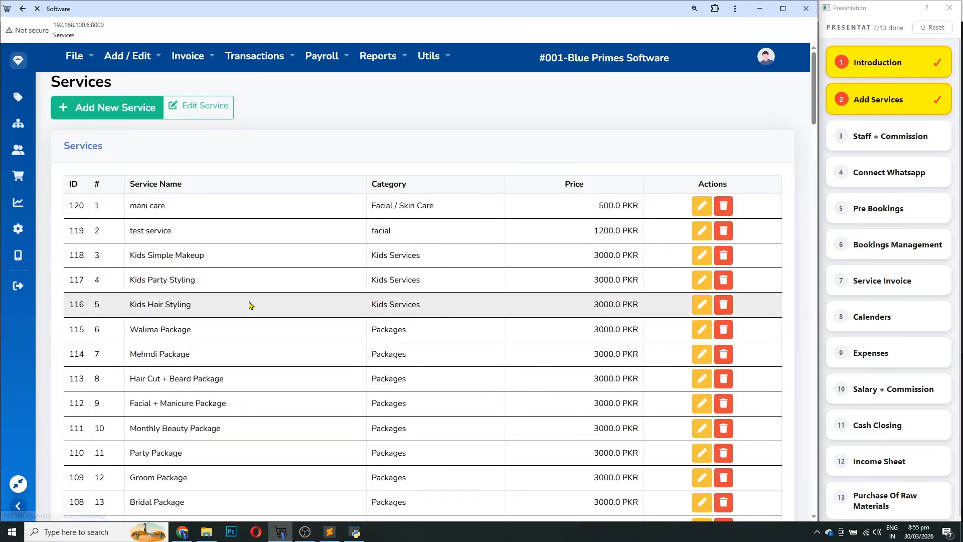
pyautogui.scroll(-1, 243, 326)
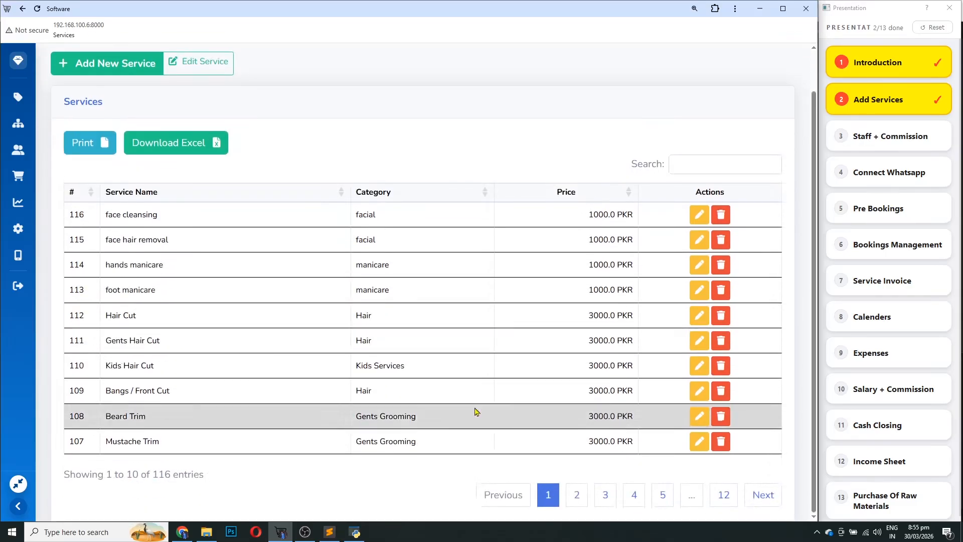
# Change the mani care service's price to 700, save it, and return to the services list
pyautogui.scroll(1, 166, 331)
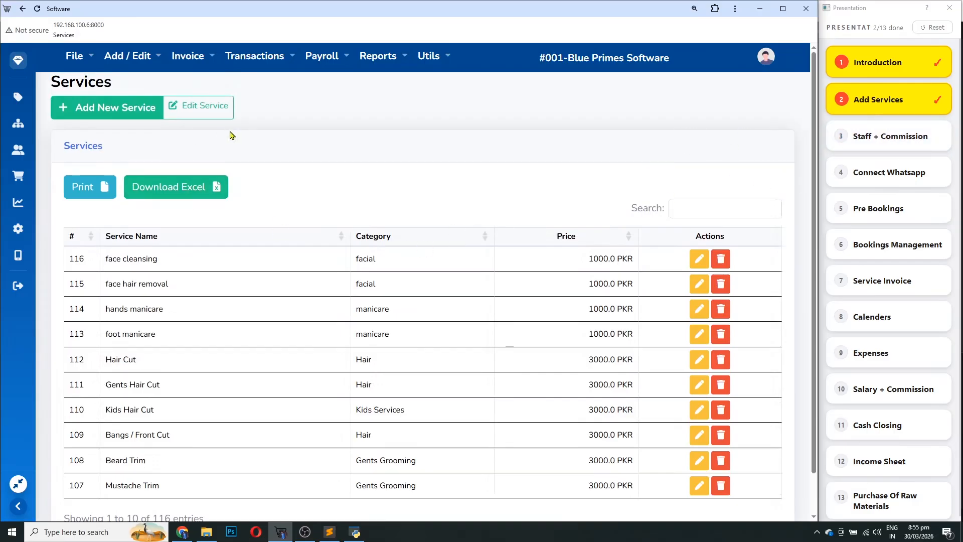
pyautogui.click(216, 104)
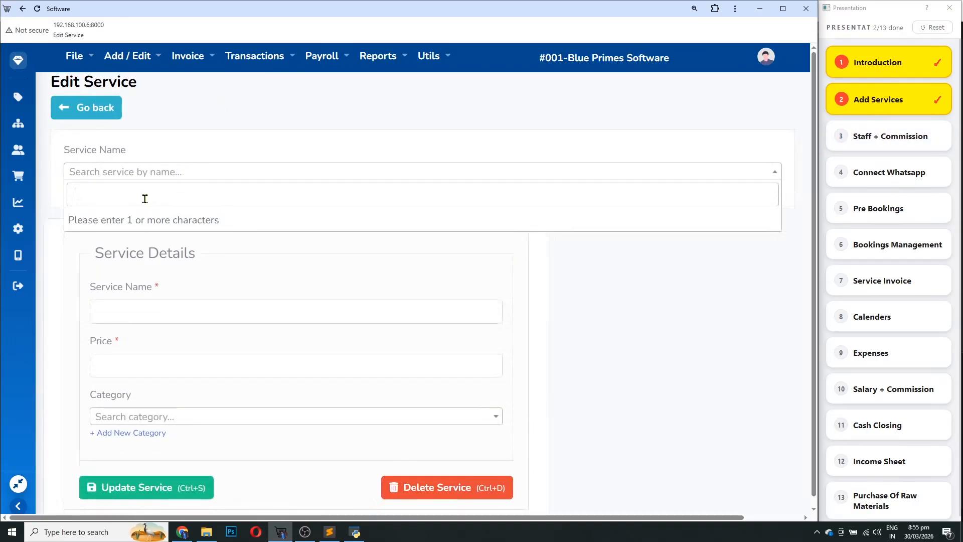
pyautogui.write('man')
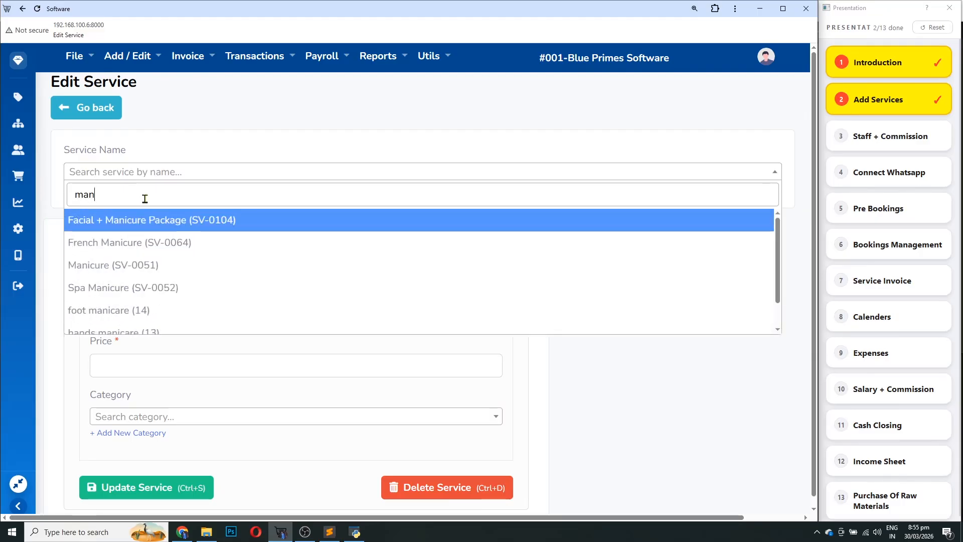
pyautogui.write('i ca')
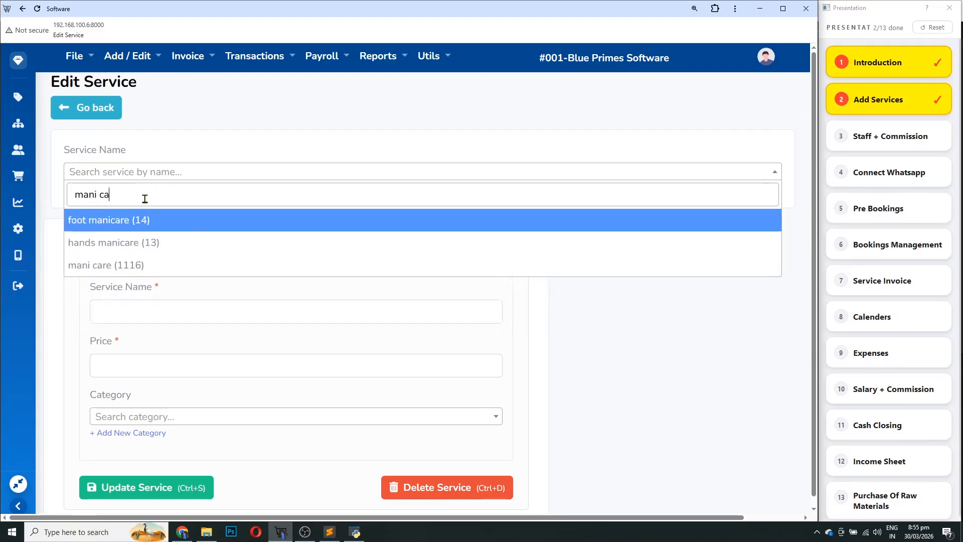
pyautogui.press('Down')
pyautogui.press('Down')
pyautogui.press('Return')
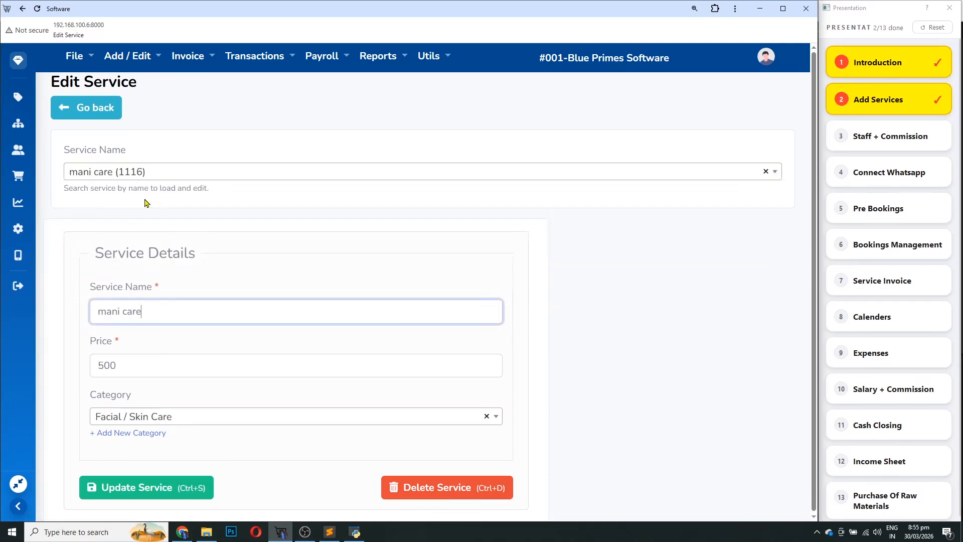
pyautogui.press('Tab')
pyautogui.write('700')
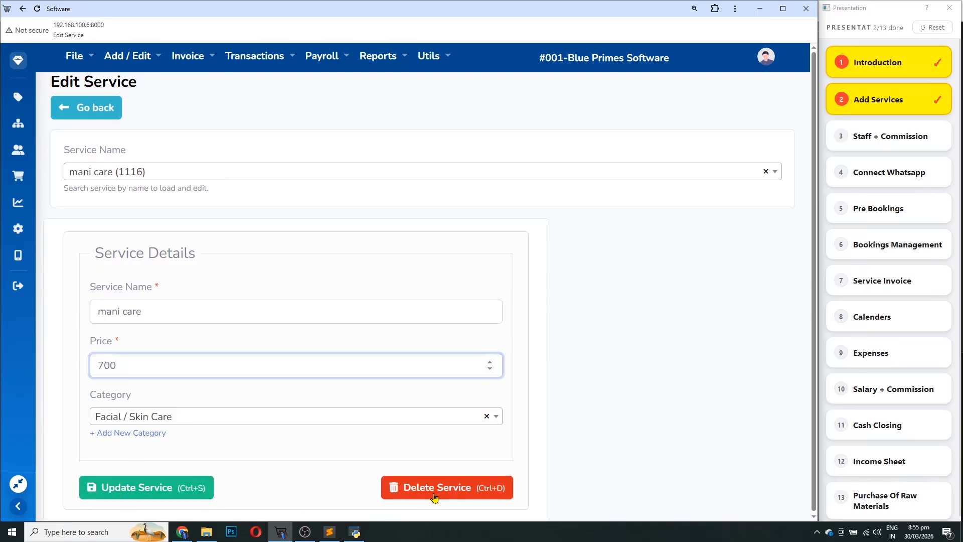
pyautogui.click(186, 490)
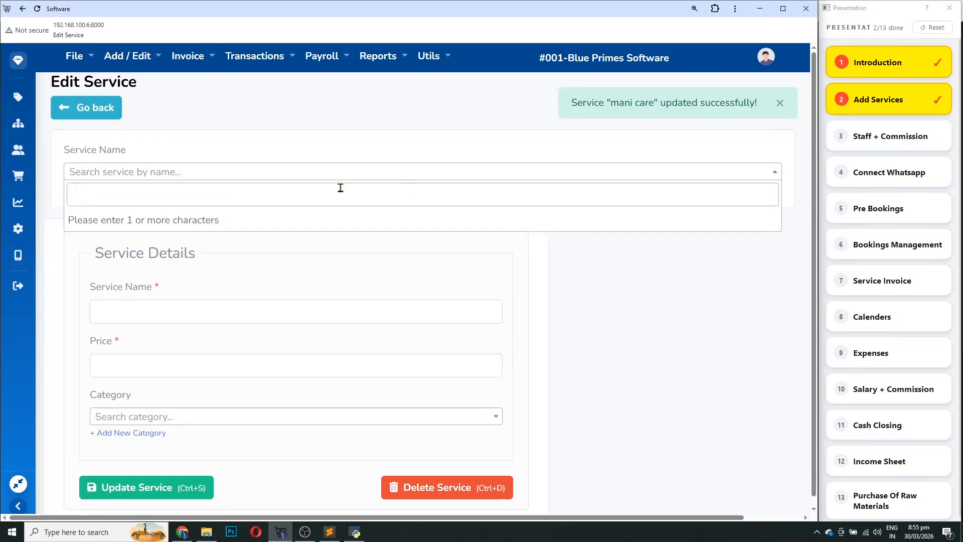
pyautogui.click(95, 108)
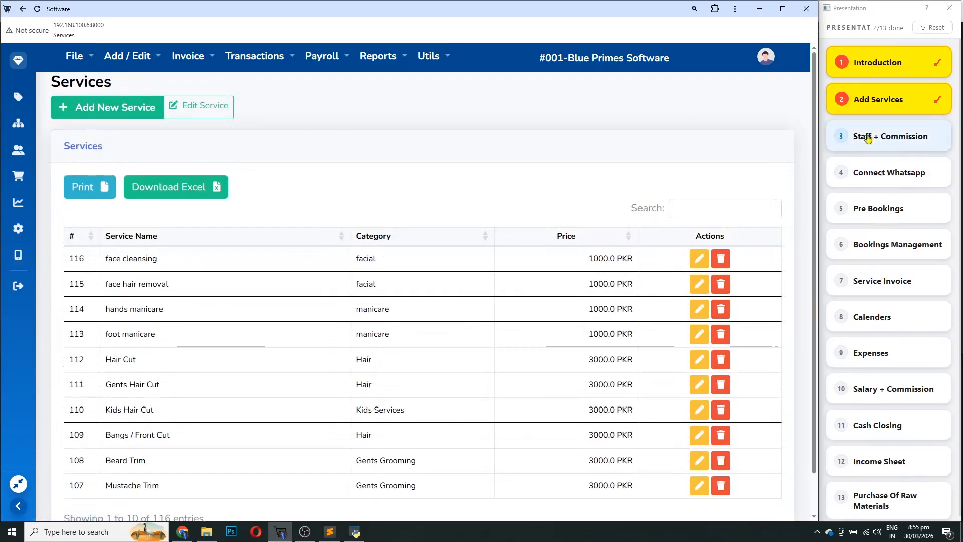
# Mark Staff + Commission done and open a blank Add Staff Member form from Payroll > Staff List
pyautogui.click(873, 143)
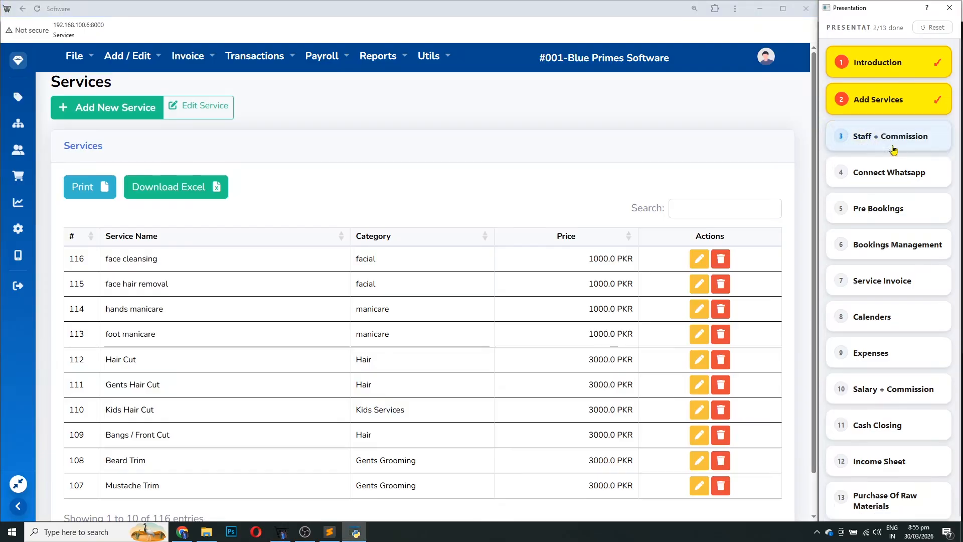
pyautogui.click(321, 56)
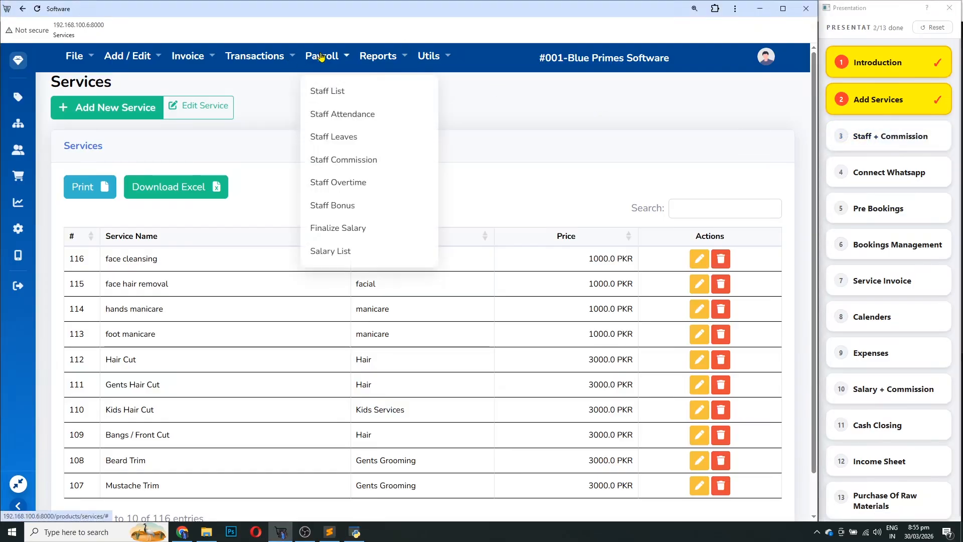
pyautogui.click(334, 96)
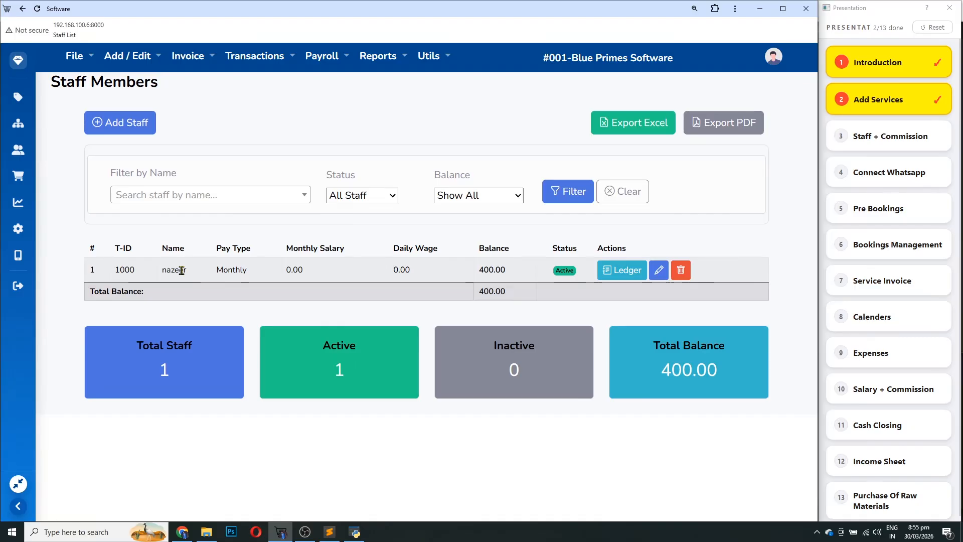
pyautogui.click(130, 123)
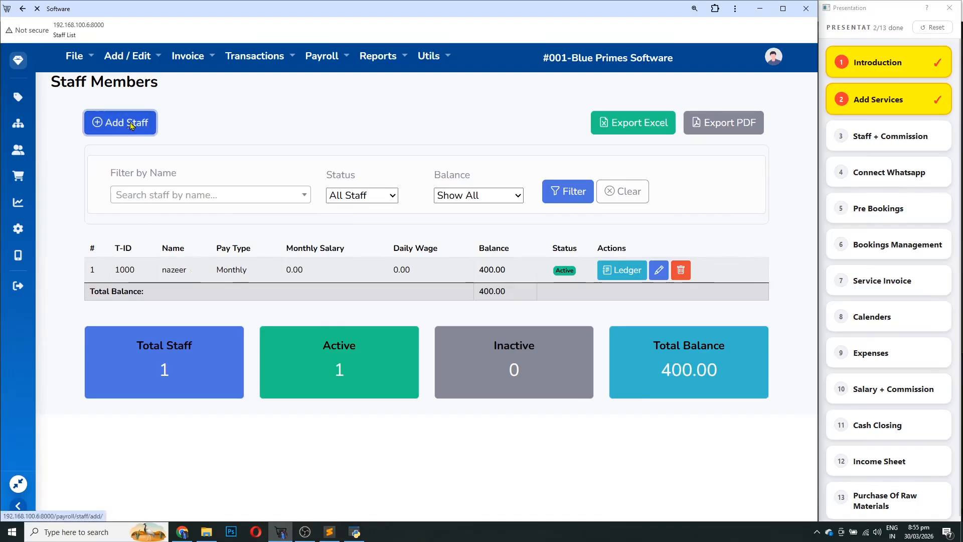
pyautogui.click(180, 212)
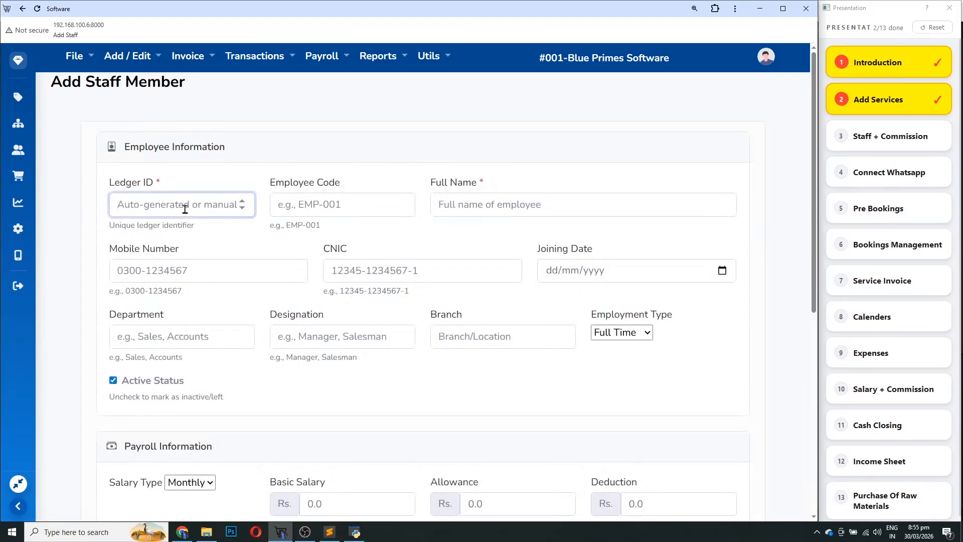
# Enter ledger ID 1002, employee code e1002 and the staff member's full name
pyautogui.write('1002')
pyautogui.press('Tab')
pyautogui.write('e')
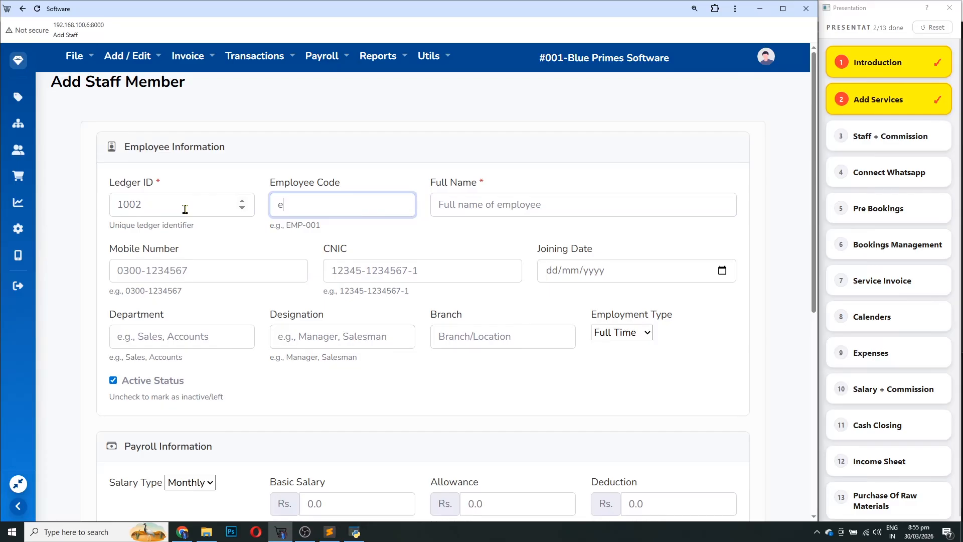
pyautogui.press('Tab')
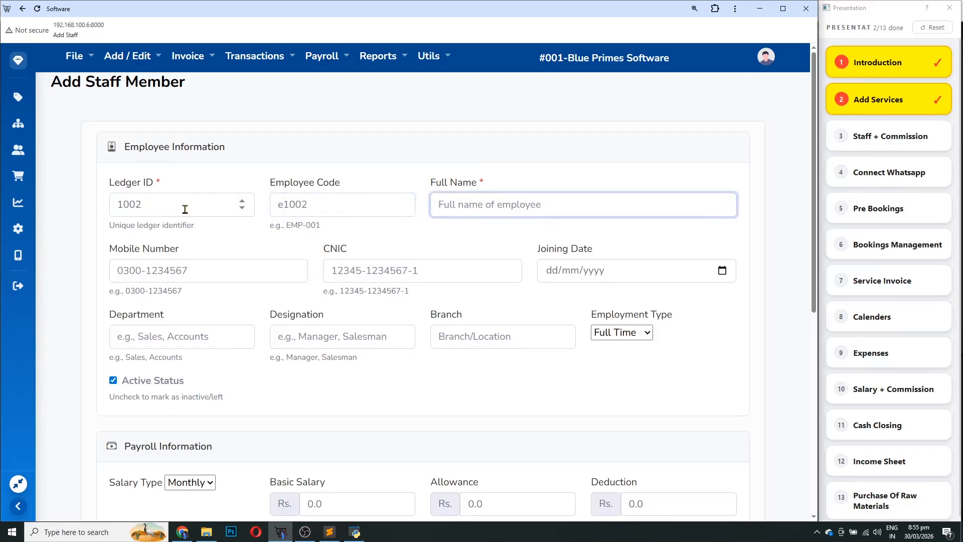
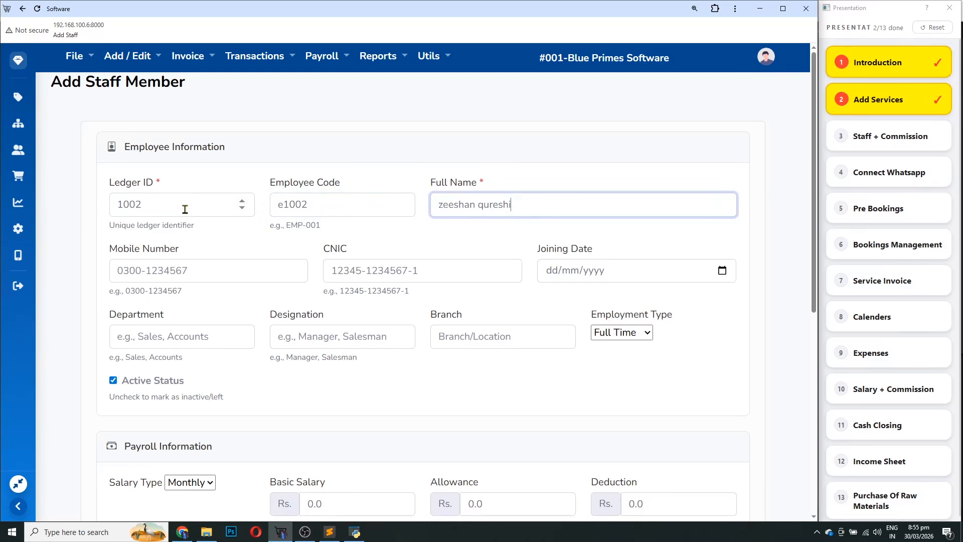
pyautogui.press('Tab')
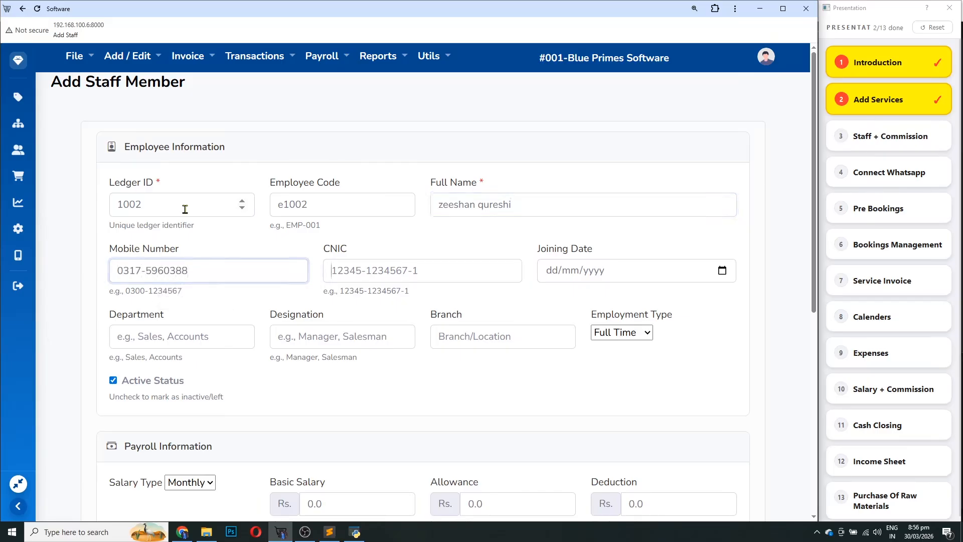
# Fill in the staff member's mobile number, CNIC and joining date 01/01/2026
pyautogui.press('Tab')
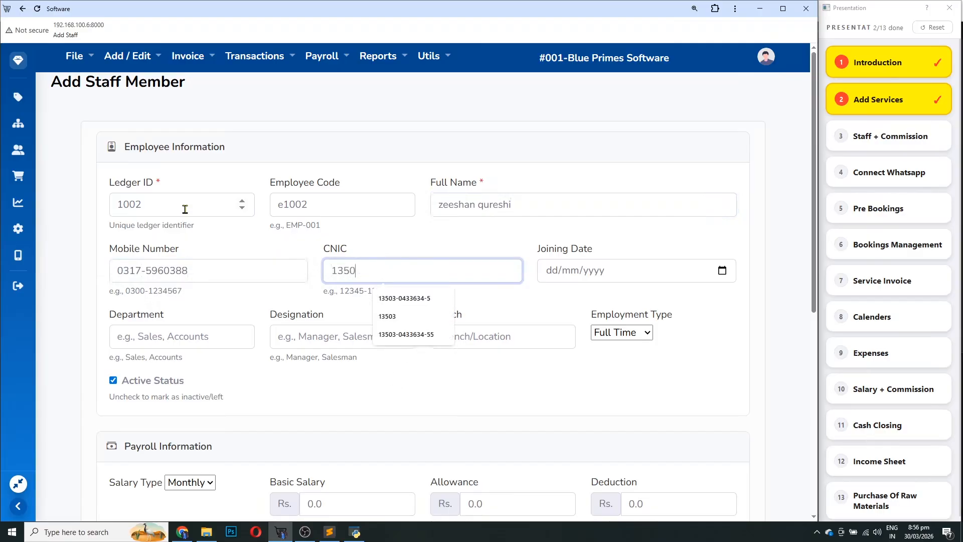
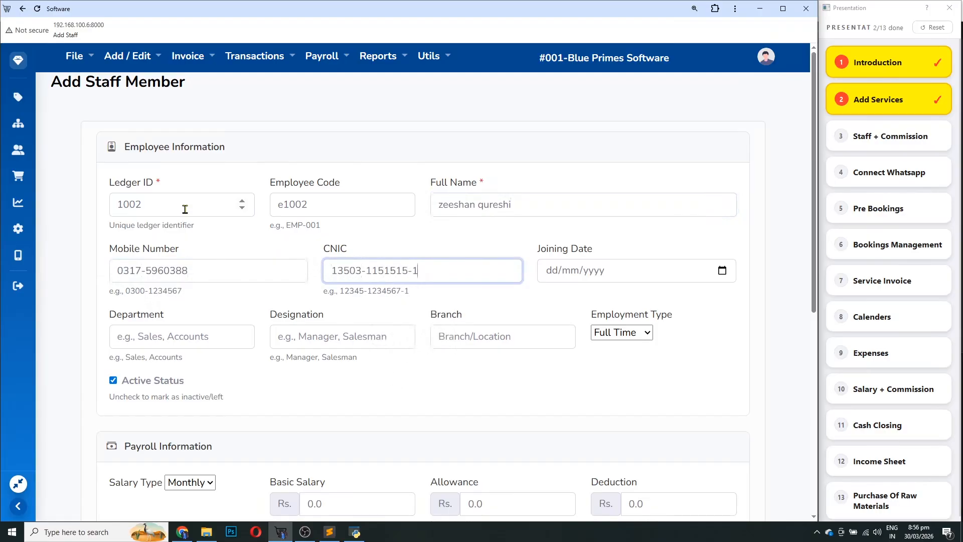
pyautogui.press('Tab')
pyautogui.write('01/01/')
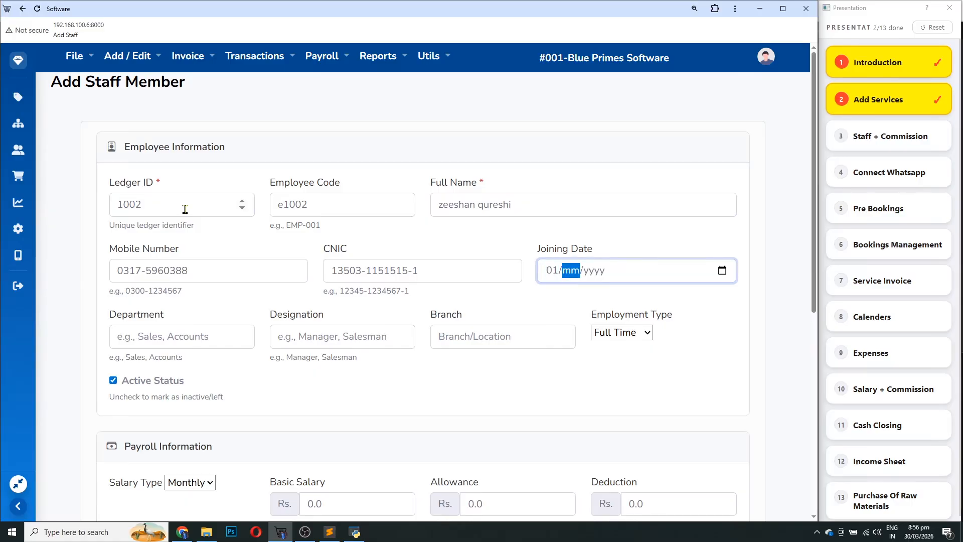
pyautogui.write('2026')
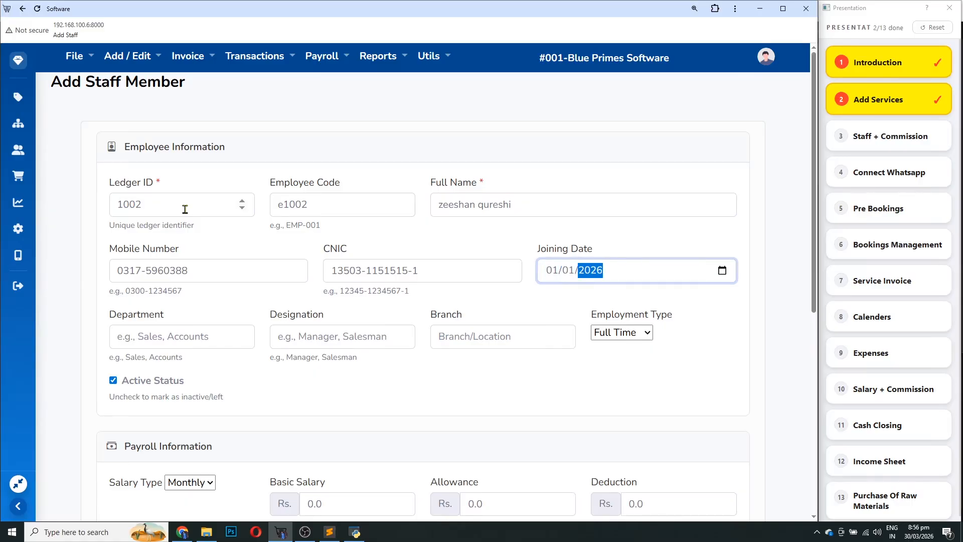
pyautogui.press('Tab')
# Highlight the required Ledger ID and Full Name fields on the form
pyautogui.scroll(-1, 271, 346)
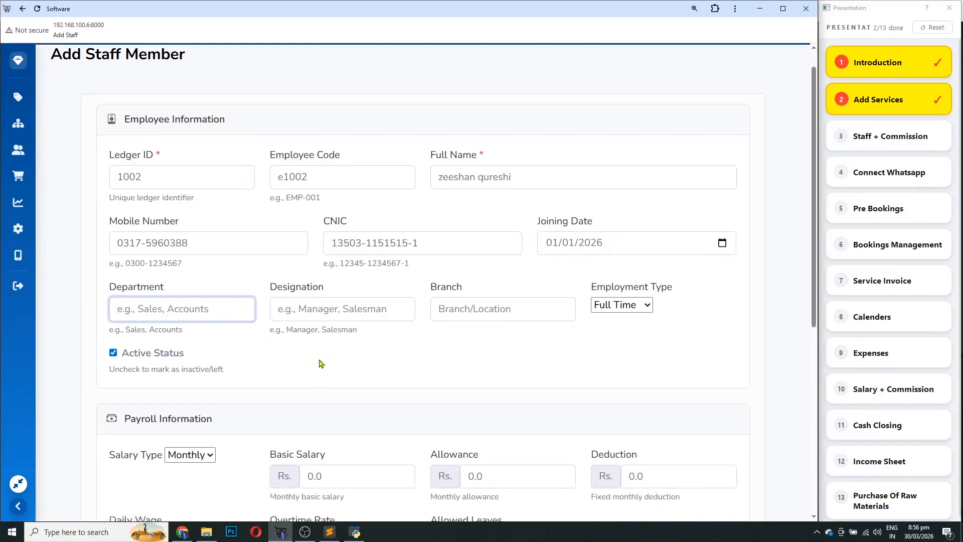
pyautogui.click(360, 283)
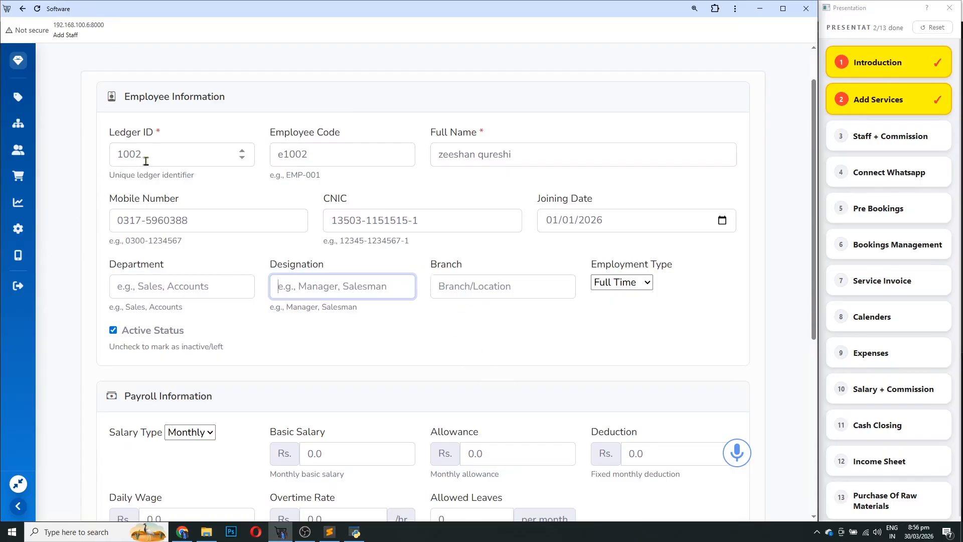
pyautogui.moveTo(168, 136); pyautogui.dragTo(106, 133)
pyautogui.click(166, 135)
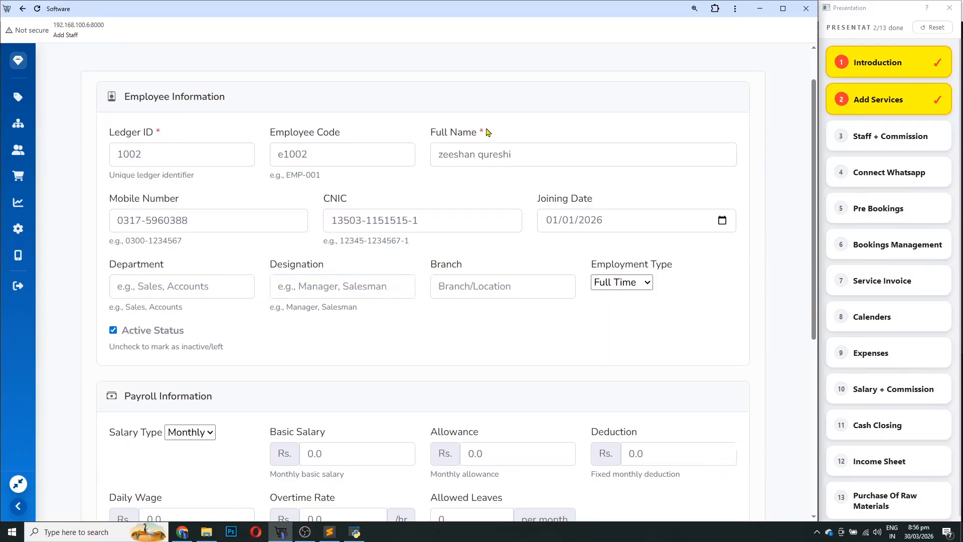
pyautogui.moveTo(490, 131); pyautogui.dragTo(431, 139)
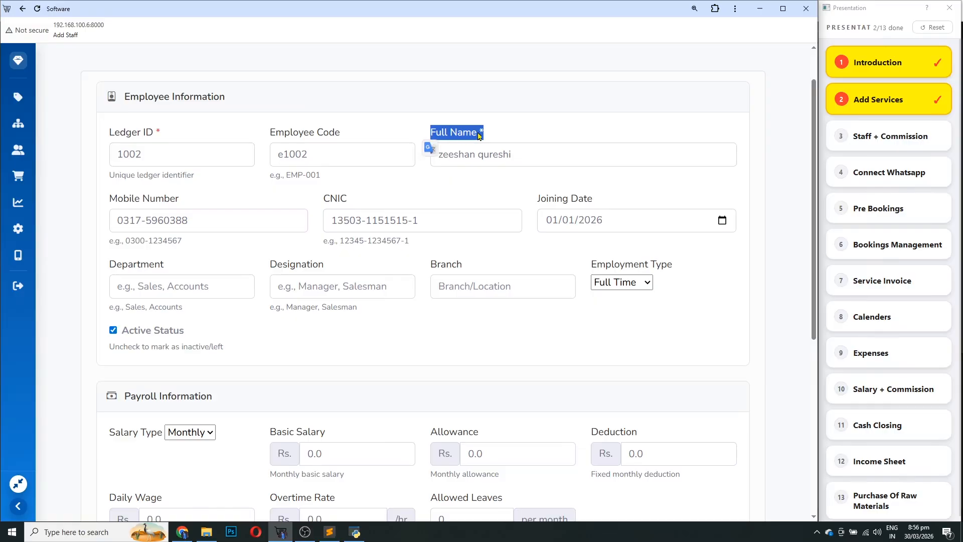
# Set the commission type to Commission on Sale with a 10% commission
pyautogui.scroll(-5, 417, 298)
pyautogui.scroll(-1, 416, 308)
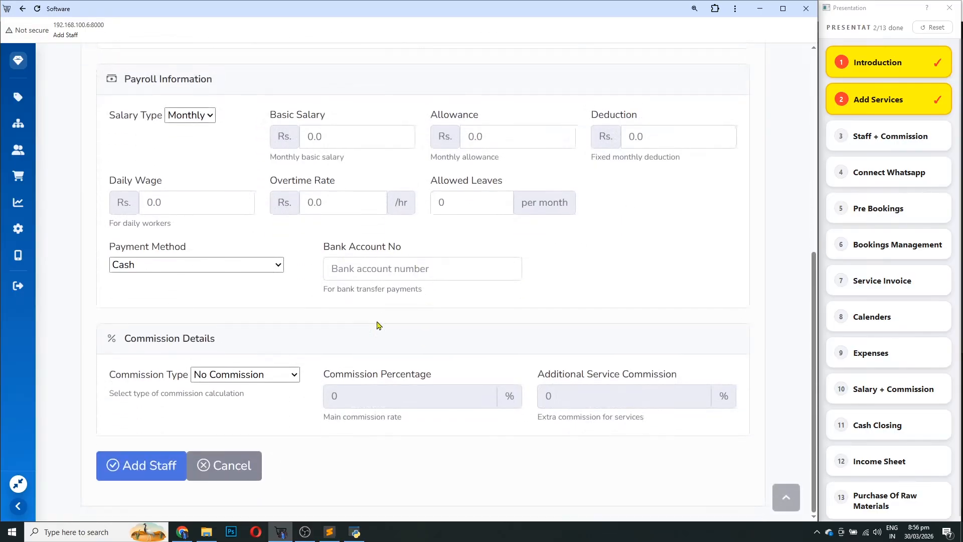
pyautogui.click(275, 375)
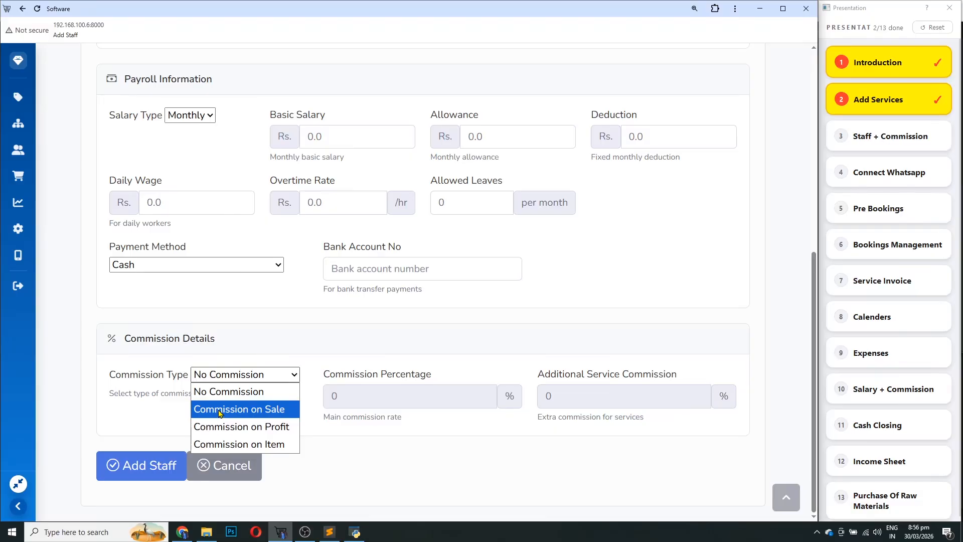
pyautogui.click(250, 412)
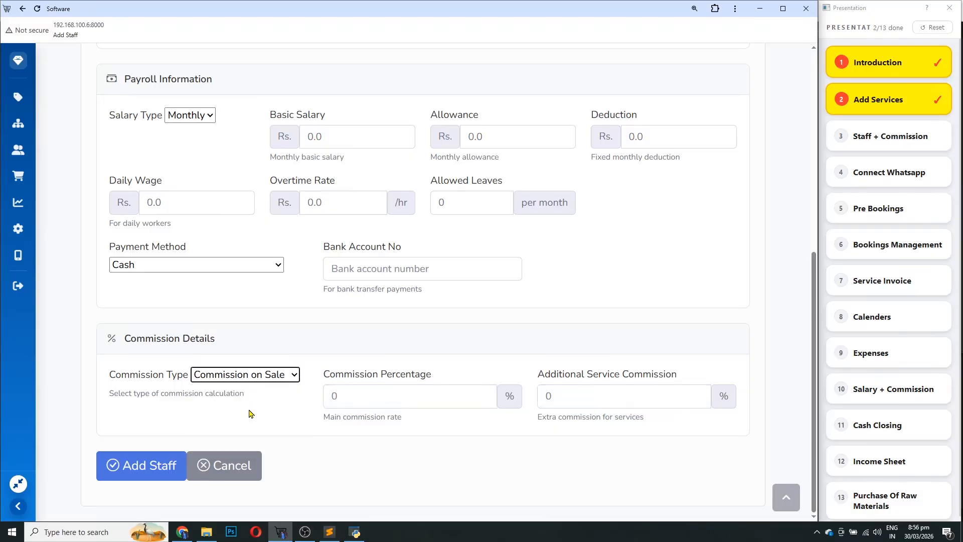
pyautogui.moveTo(334, 410); pyautogui.dragTo(281, 395)
pyautogui.click(363, 437)
pyautogui.write('10')
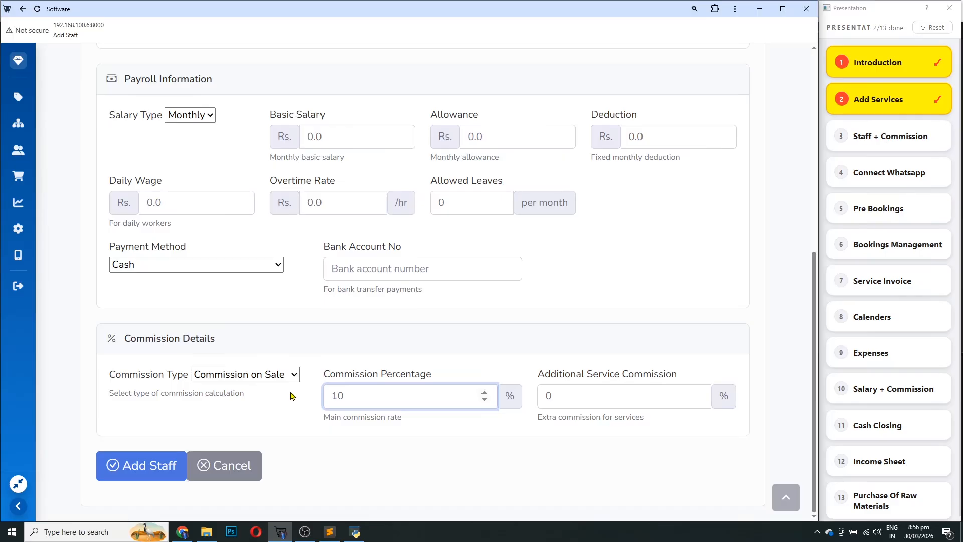
# Set the additional service commission to 20% and save the new staff member
pyautogui.moveTo(687, 381); pyautogui.dragTo(540, 377)
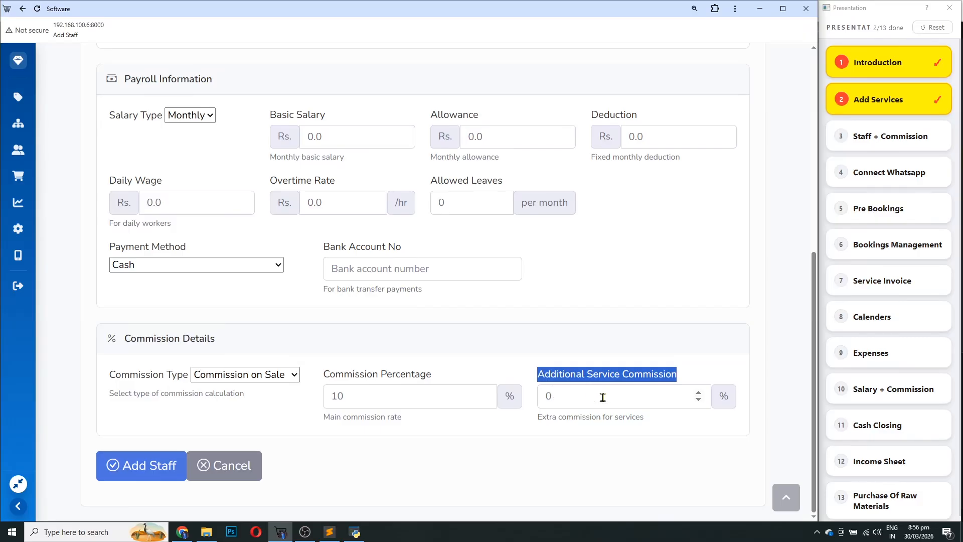
pyautogui.doubleClick(560, 401)
pyautogui.write('20')
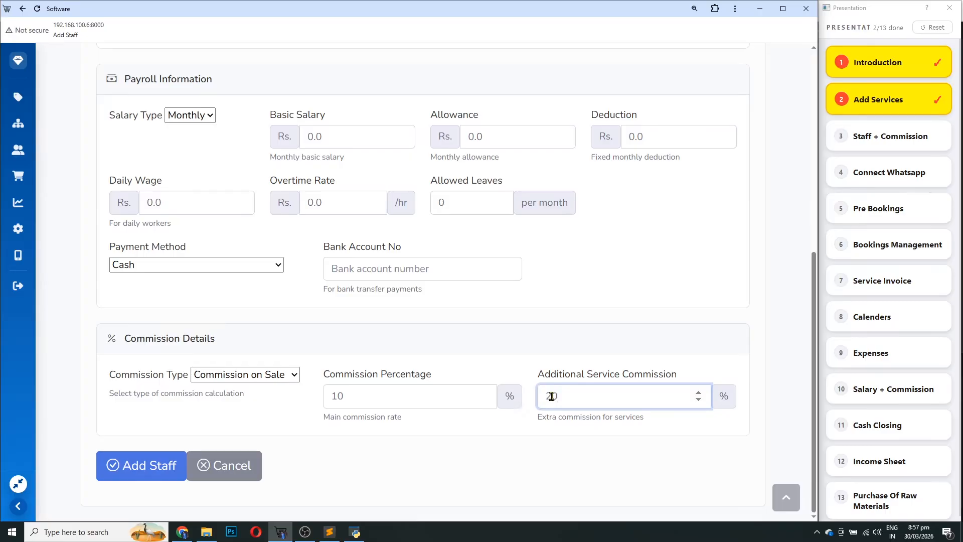
pyautogui.click(134, 468)
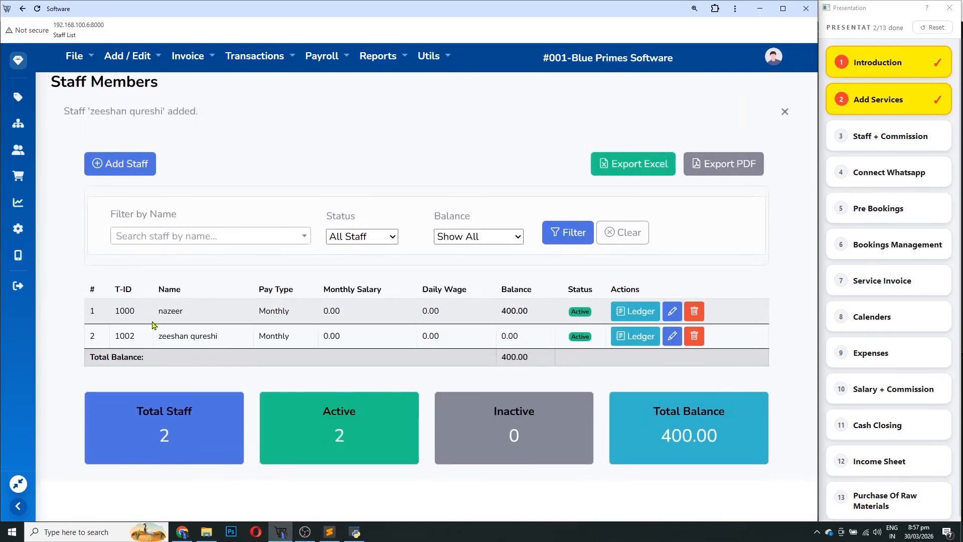
# Highlight the new staff row, tick Staff + Commission in the checklist, and return to the dashboard
pyautogui.moveTo(161, 337); pyautogui.dragTo(218, 336)
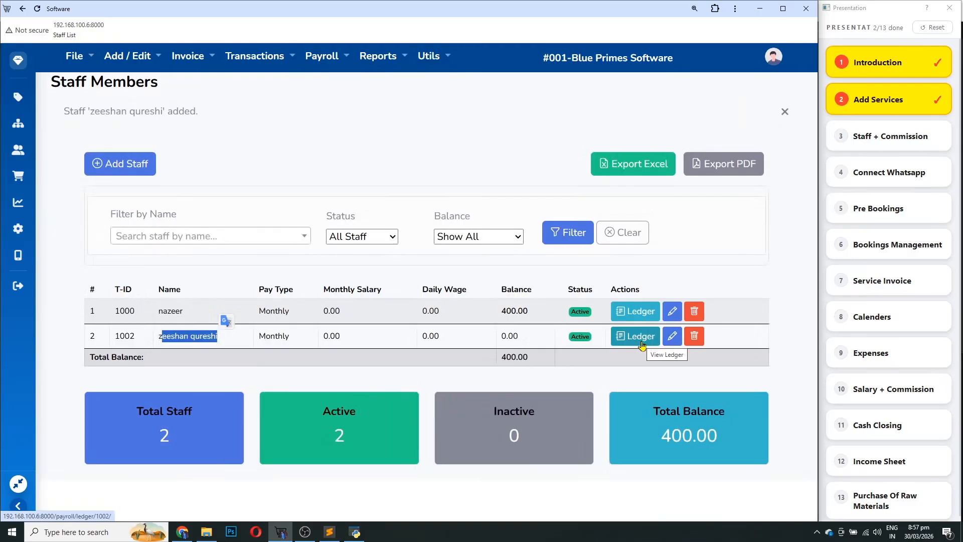
pyautogui.click(884, 139)
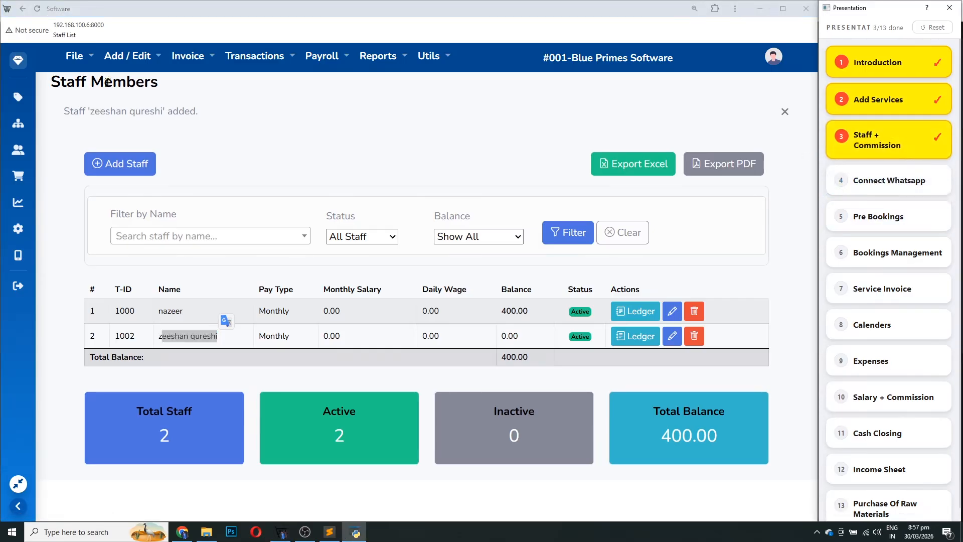
pyautogui.click(18, 60)
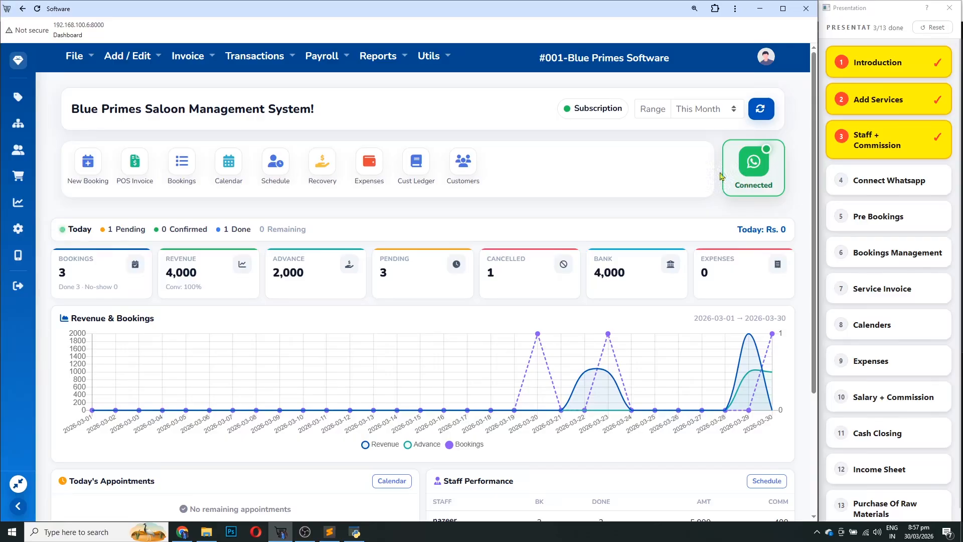
# Review WhatsApp Settings showing the session as Connected, then go back to the dashboard
pyautogui.click(755, 167)
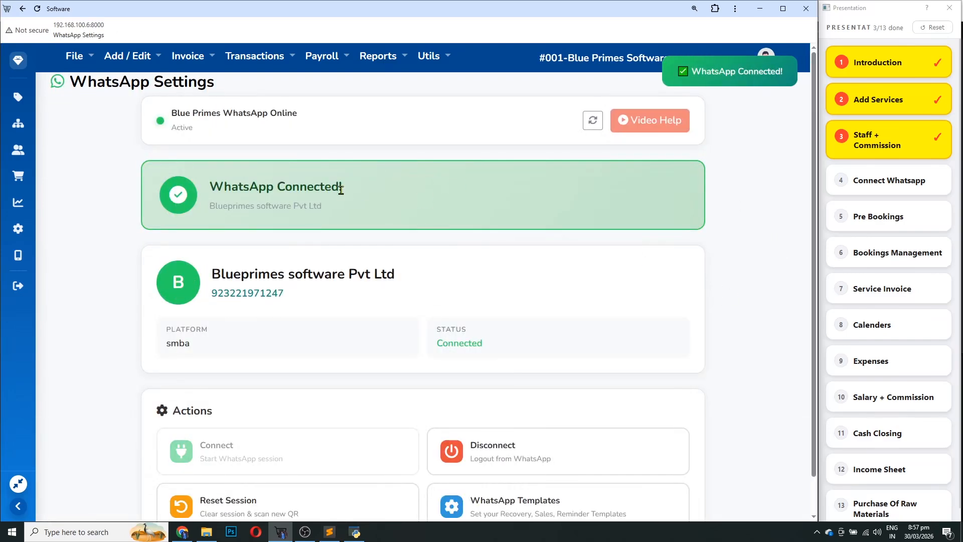
pyautogui.moveTo(342, 187); pyautogui.dragTo(203, 186)
pyautogui.scroll(-1, 421, 280)
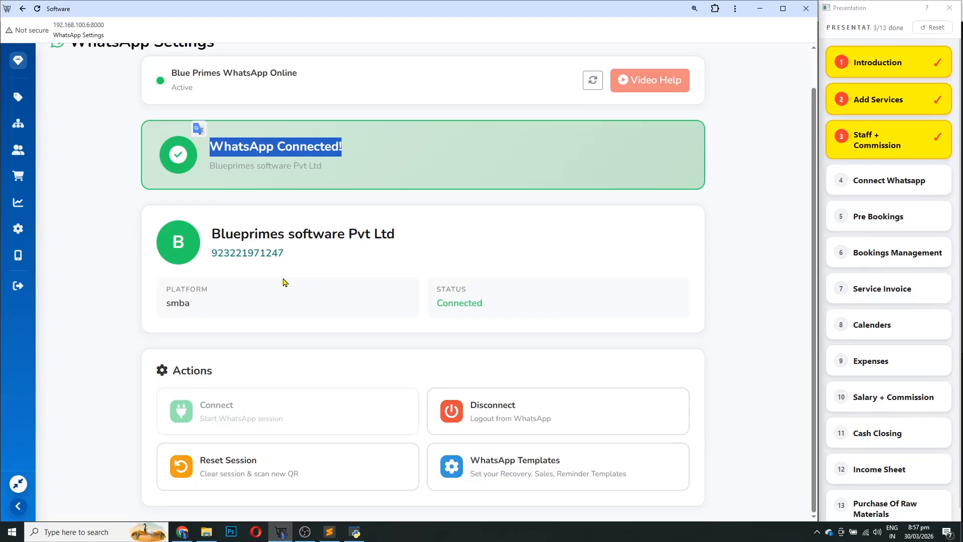
pyautogui.click(348, 284)
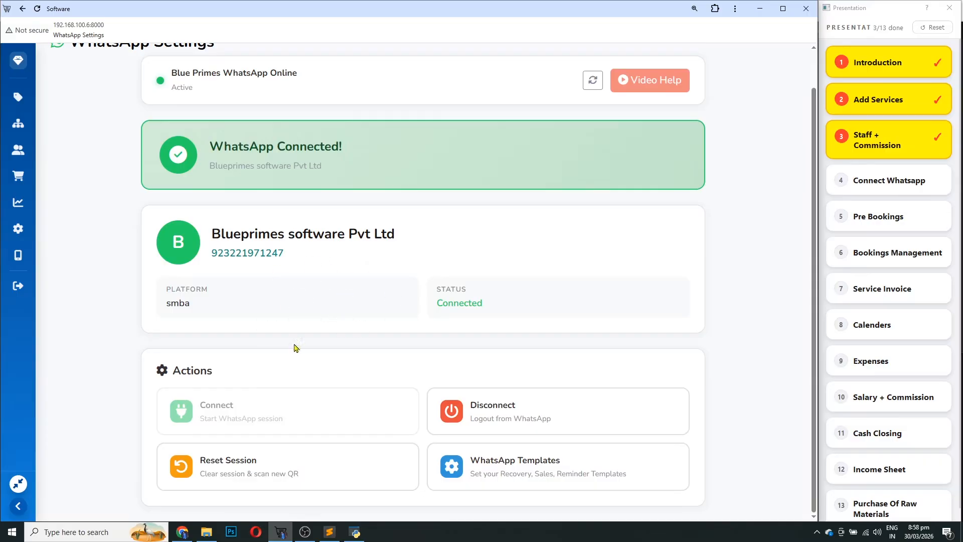
pyautogui.scroll(1, 271, 306)
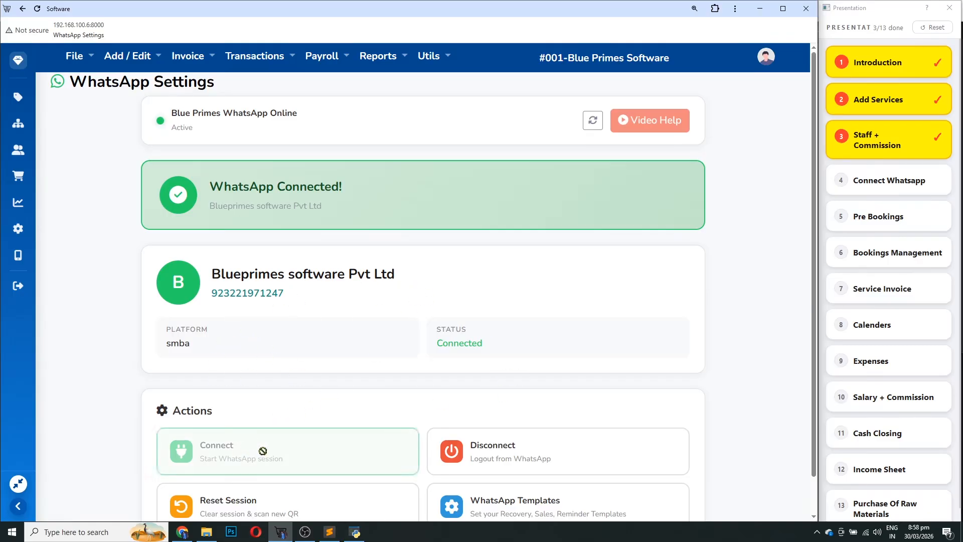
pyautogui.click(21, 64)
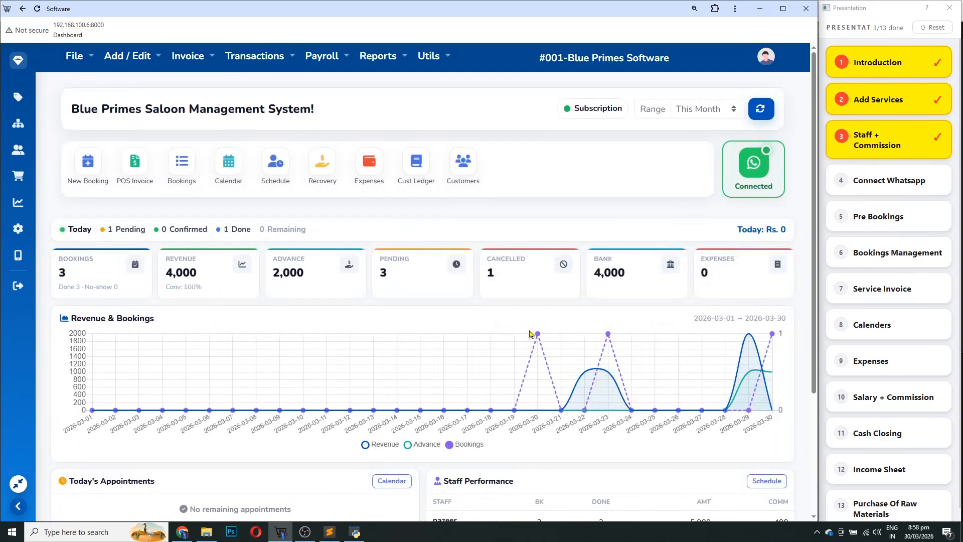
# Tick Connect Whatsapp in the checklist (4/13 done) and start a blank New Pre-Booking
pyautogui.moveTo(539, 334)
pyautogui.doubleClick(383, 271)
pyautogui.click(406, 280)
pyautogui.click(878, 181)
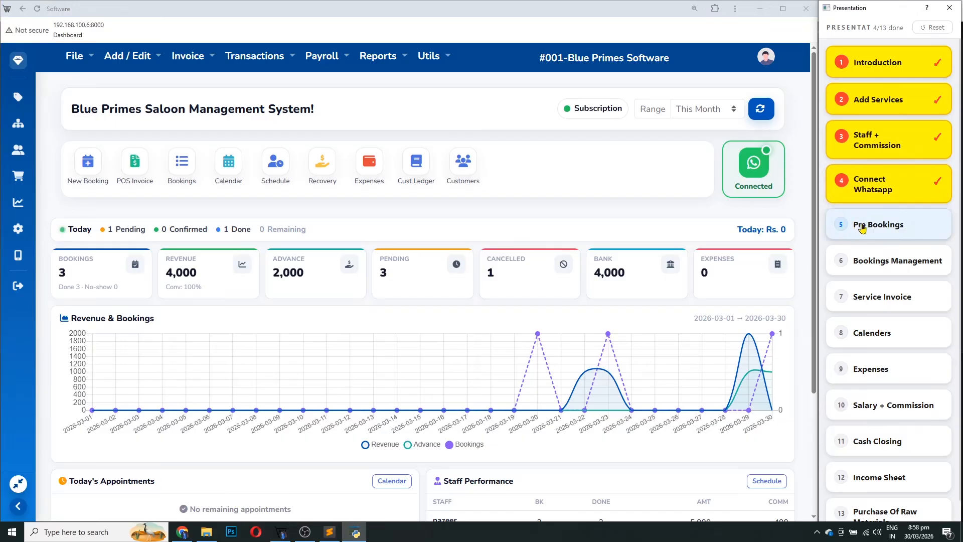
pyautogui.click(895, 229)
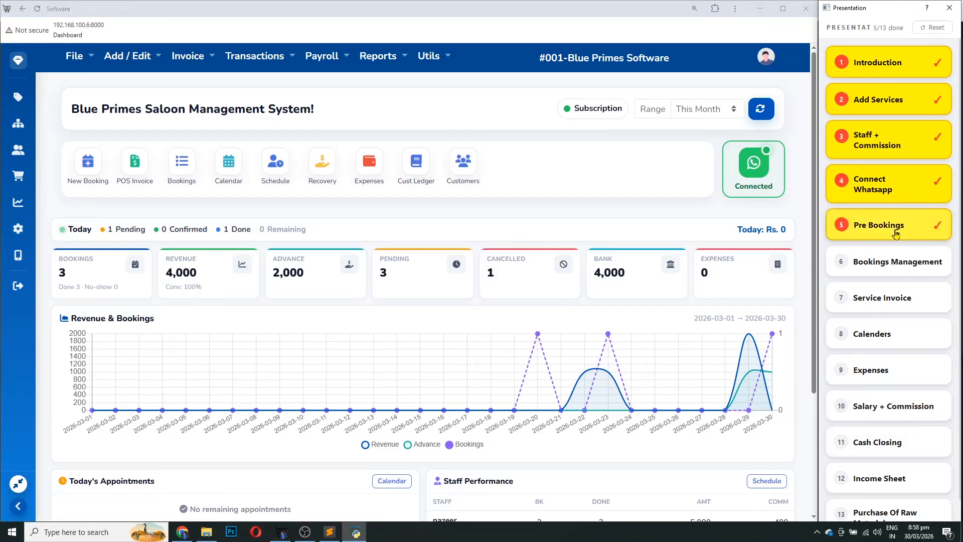
pyautogui.click(889, 229)
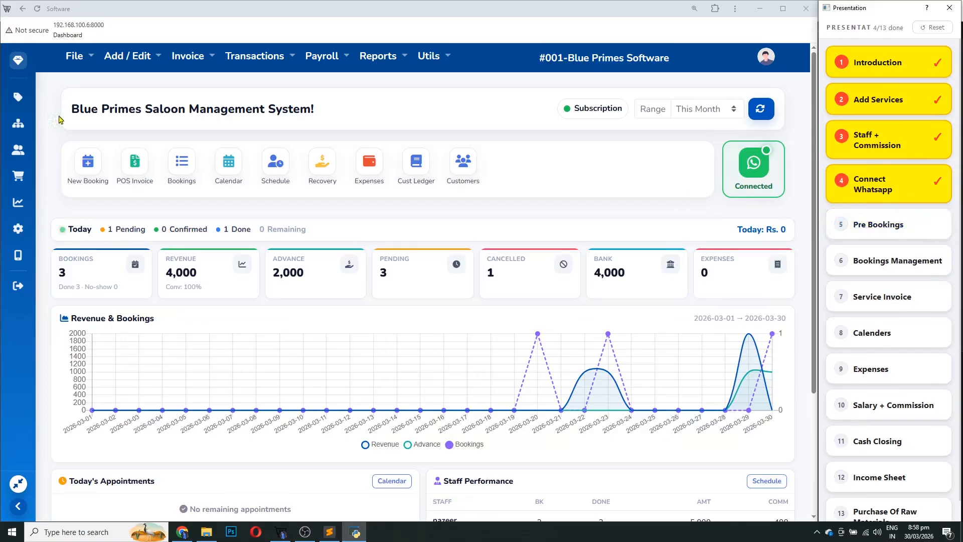
pyautogui.click(94, 177)
# Enter the customer's phone number and look it up
pyautogui.click(333, 177)
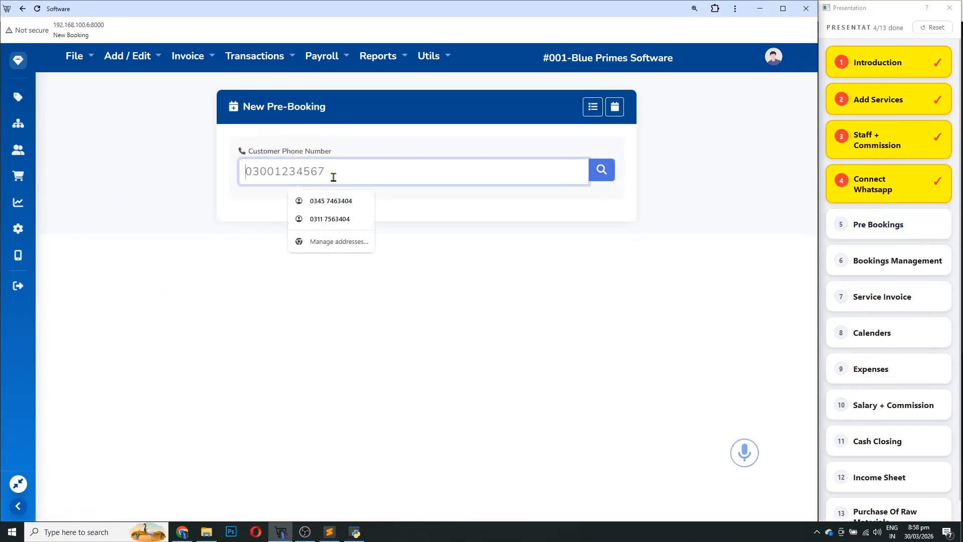
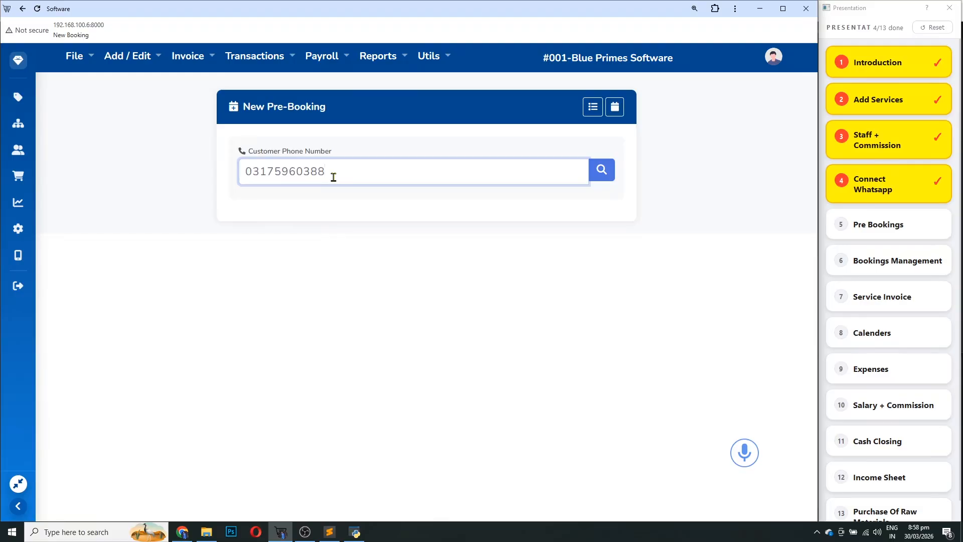
pyautogui.press('Return')
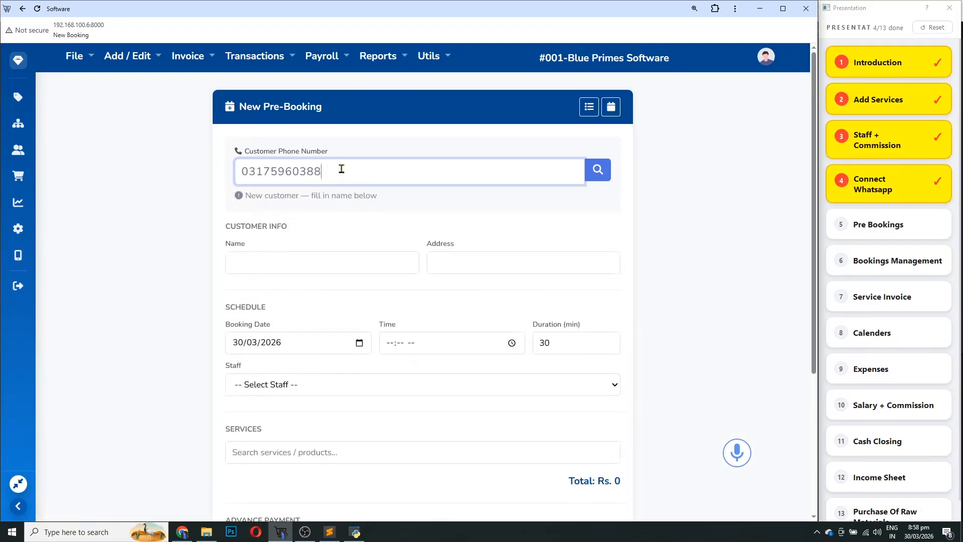
# Fill in the customer's name, correcting a mistyped entry, and their address
pyautogui.click(280, 265)
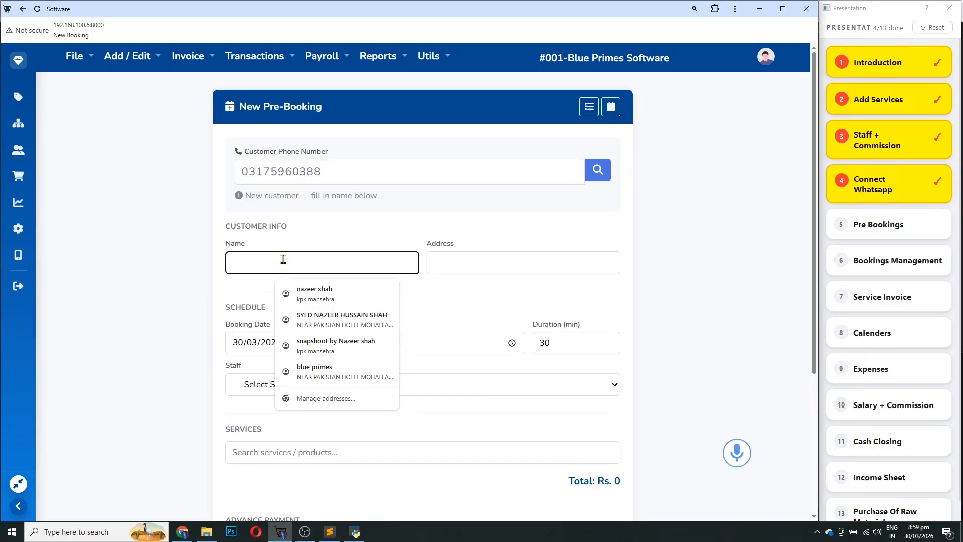
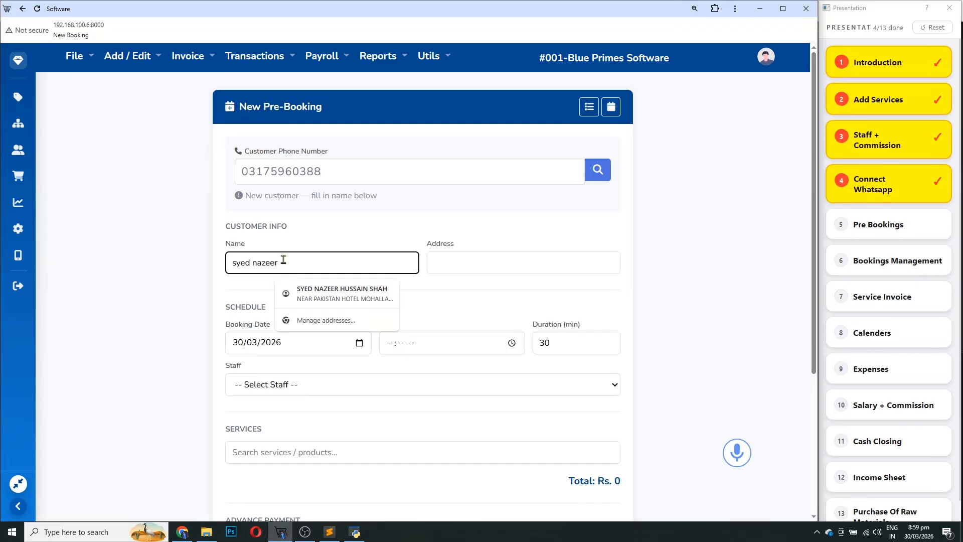
pyautogui.hotkey('ctrl', 'a')
pyautogui.press('BackSpace')
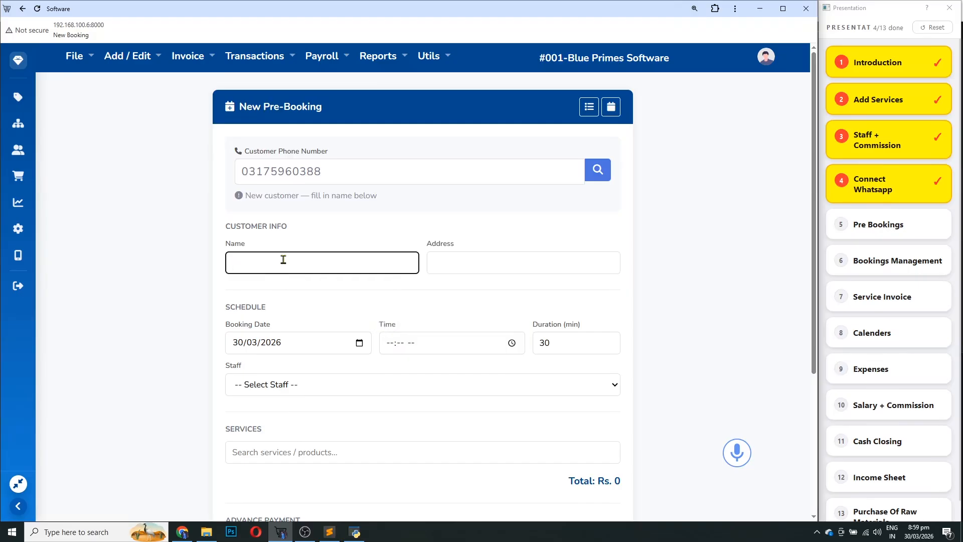
pyautogui.write('Fatima')
pyautogui.press('Tab')
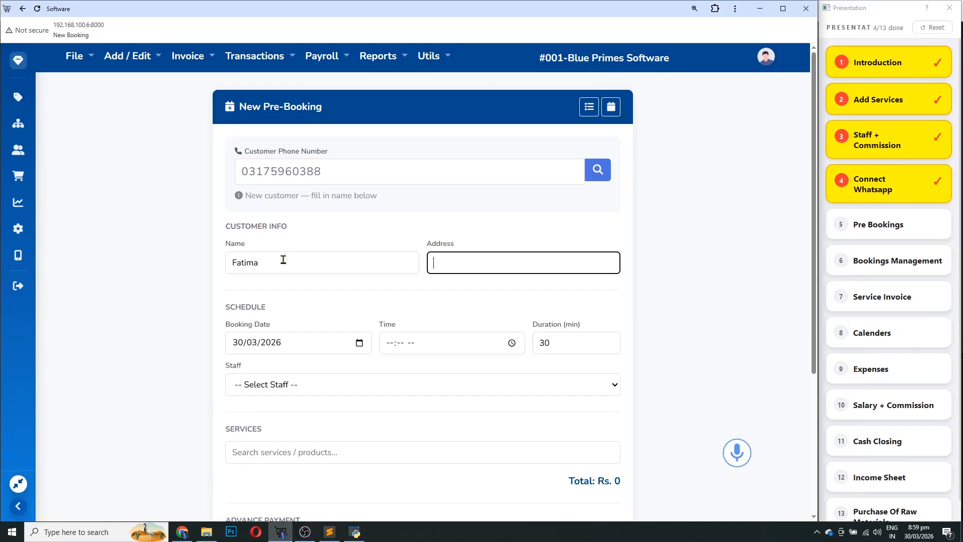
pyautogui.write('islamaba')
pyautogui.write('d')
pyautogui.write('i-10 1')
# Set the booking date to 31/03/2026 and the time to 02:30 pm
pyautogui.click(230, 344)
pyautogui.write('31')
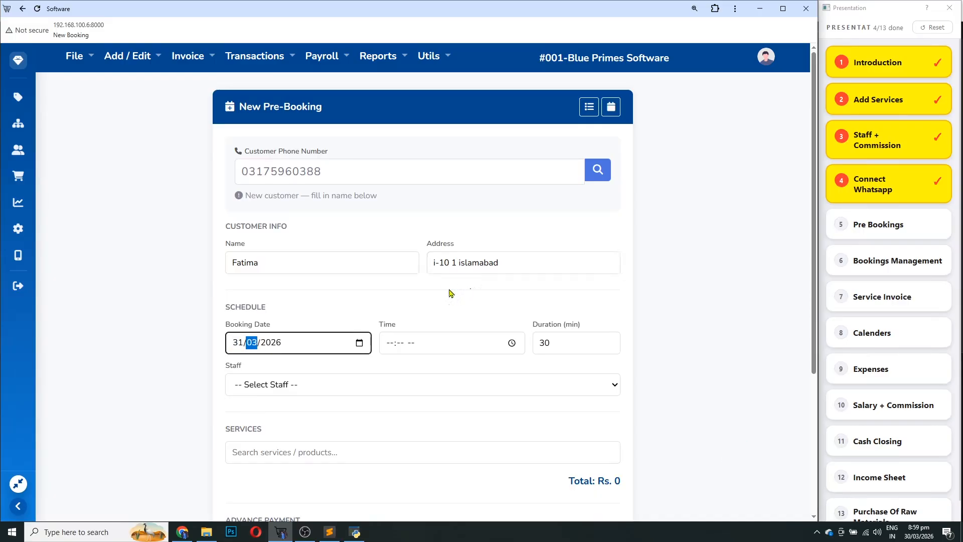
pyautogui.click(389, 348)
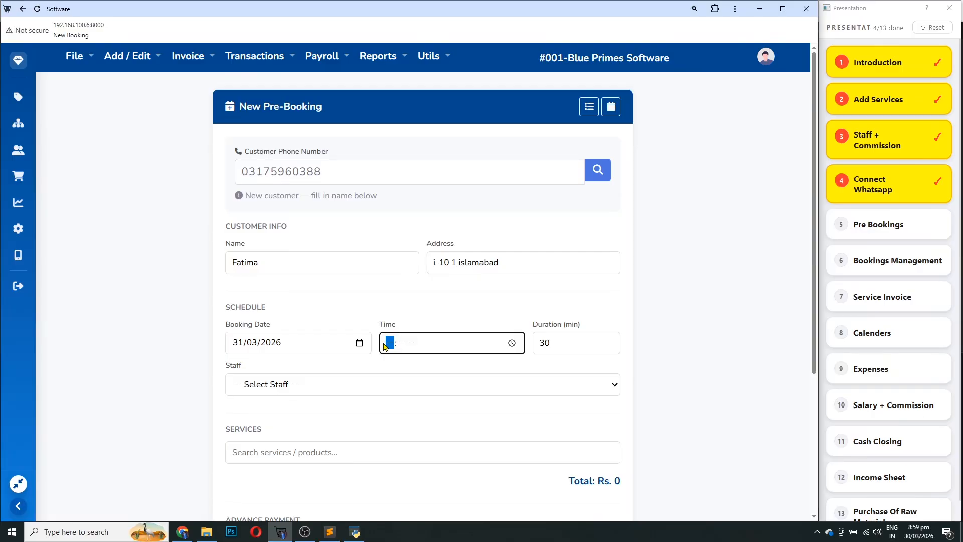
pyautogui.write('2:')
pyautogui.write('30 pm')
pyautogui.scroll(-1, 484, 378)
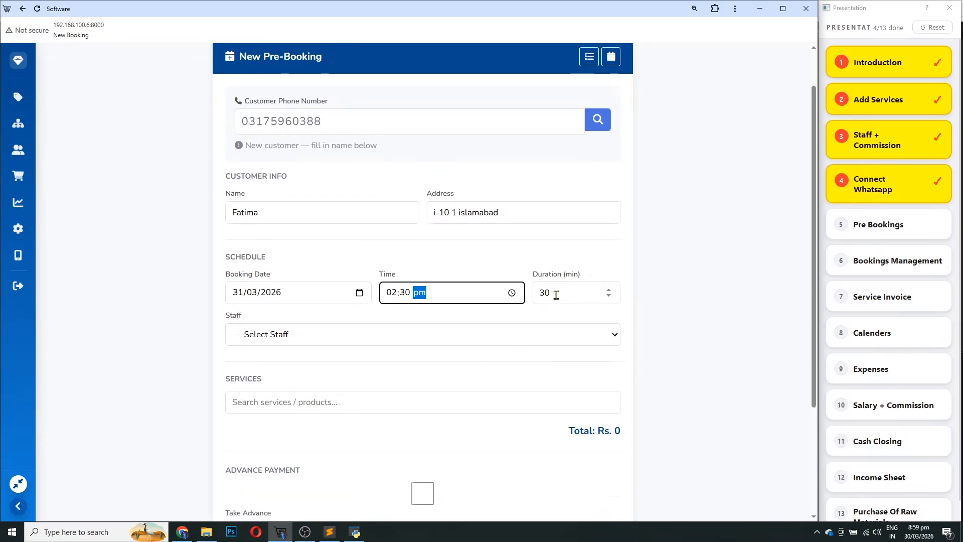
pyautogui.click(288, 336)
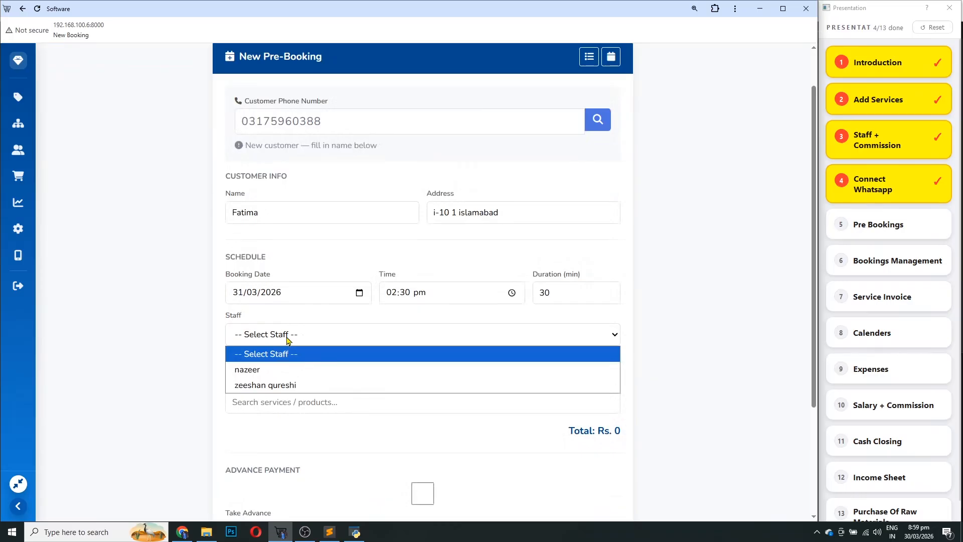
# Assign the second staff member and add Facial + Manicure Package to the booking
pyautogui.click(291, 386)
pyautogui.scroll(-3, 308, 389)
pyautogui.click(288, 248)
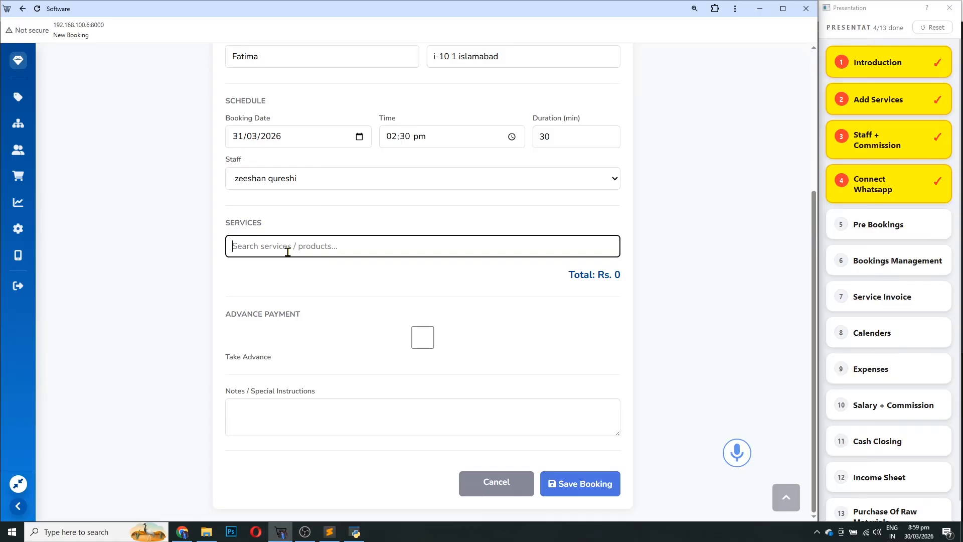
pyautogui.write('mani')
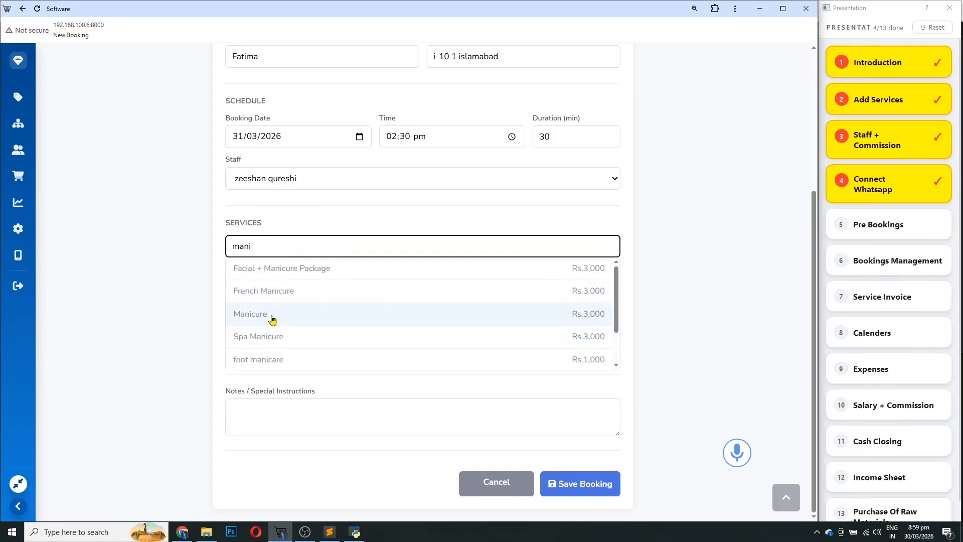
pyautogui.scroll(-2, 273, 326)
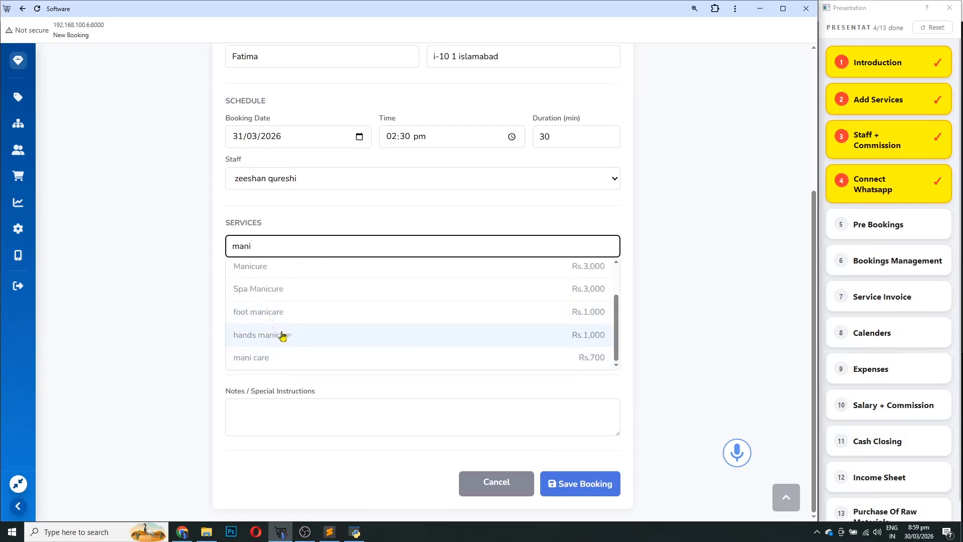
pyautogui.scroll(2, 275, 356)
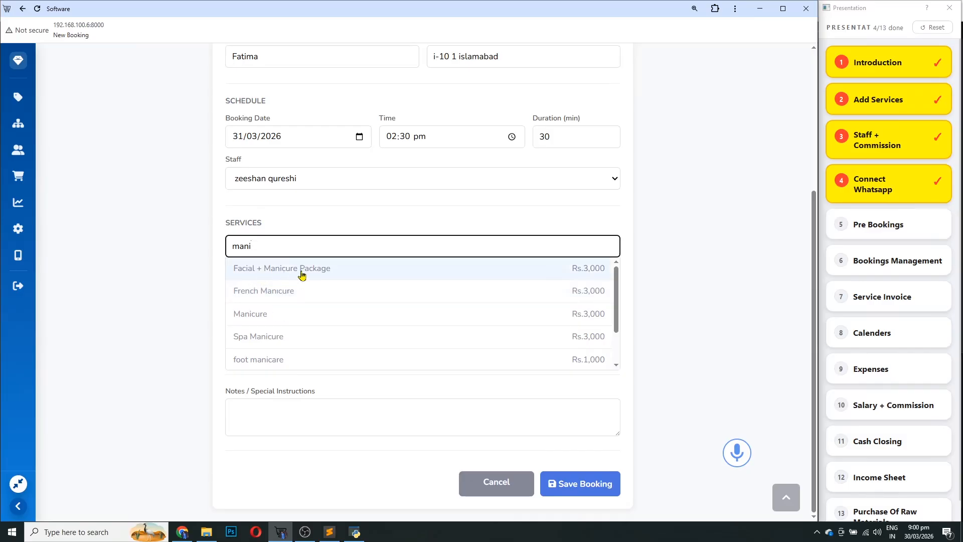
pyautogui.click(588, 270)
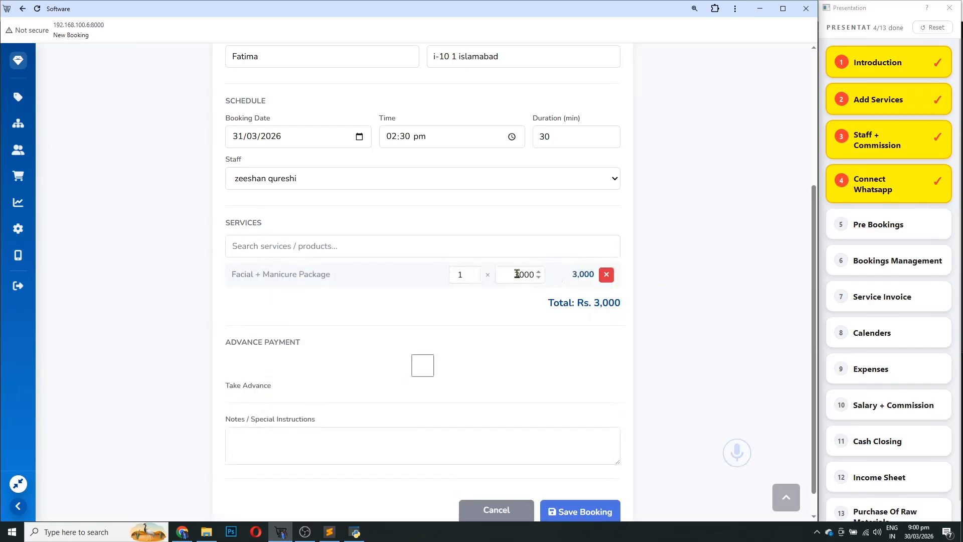
# Add Base Makeup as a second service, bringing the total to Rs. 6,000
pyautogui.click(296, 245)
pyautogui.write('s')
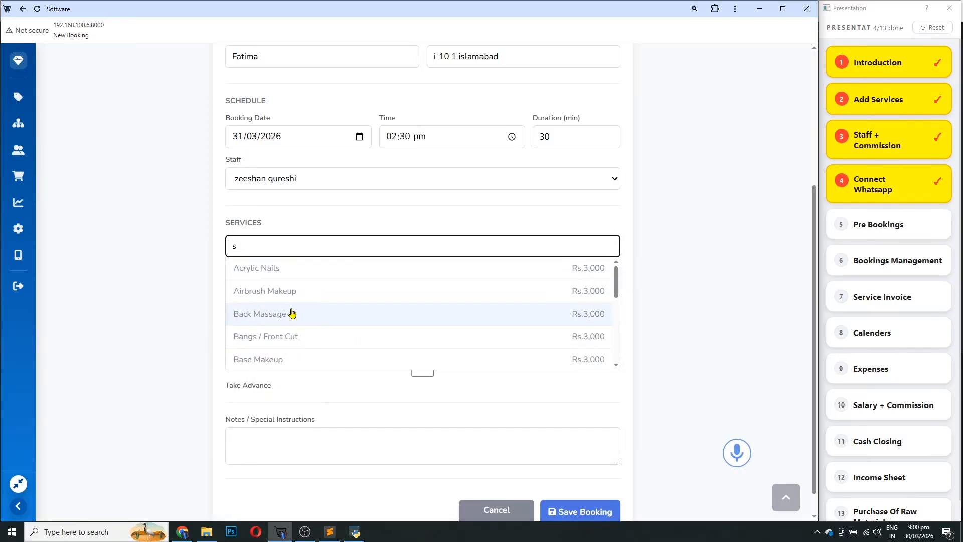
pyautogui.scroll(-1, 293, 341)
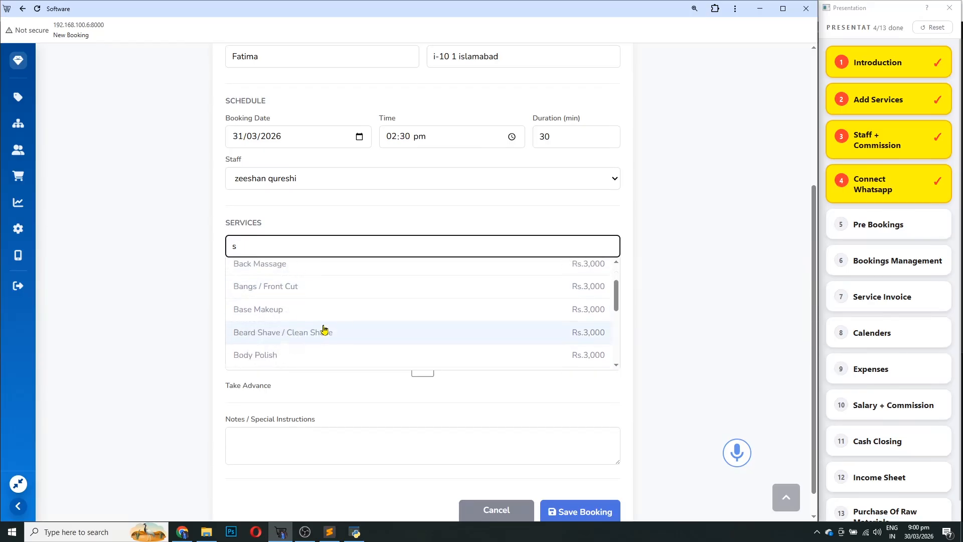
pyautogui.click(282, 308)
pyautogui.scroll(-1, 594, 366)
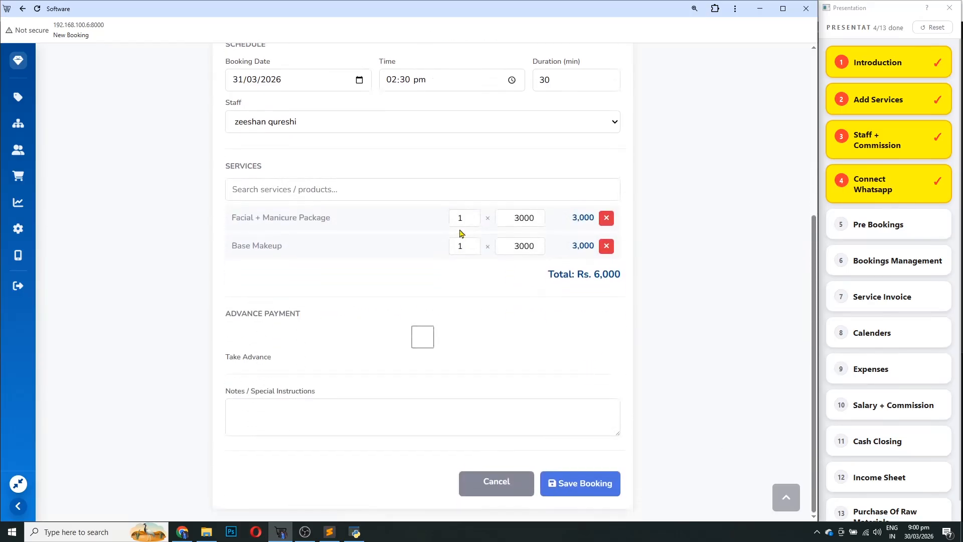
pyautogui.doubleClick(525, 218)
# Enable advance payment of 2000 paid into the meezan account
pyautogui.click(475, 348)
pyautogui.click(428, 342)
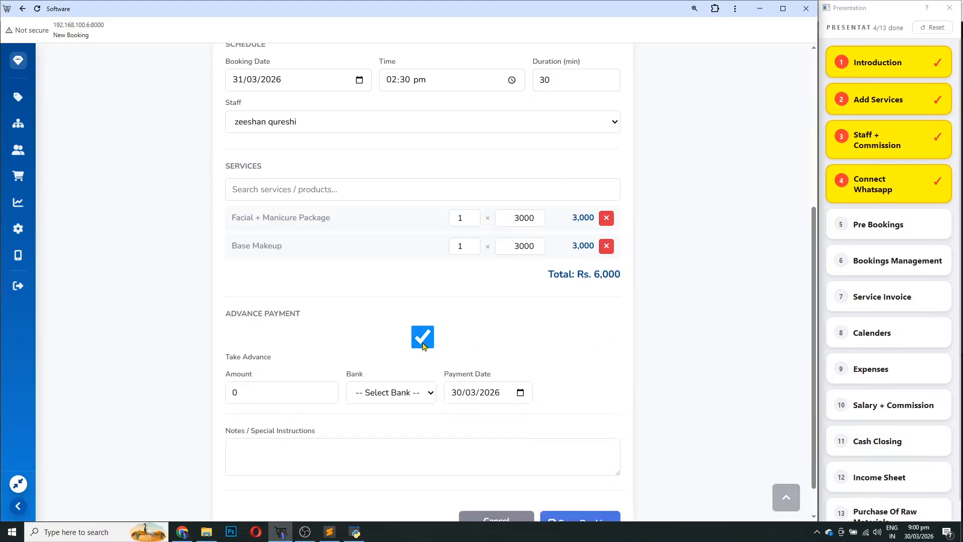
pyautogui.click(424, 346)
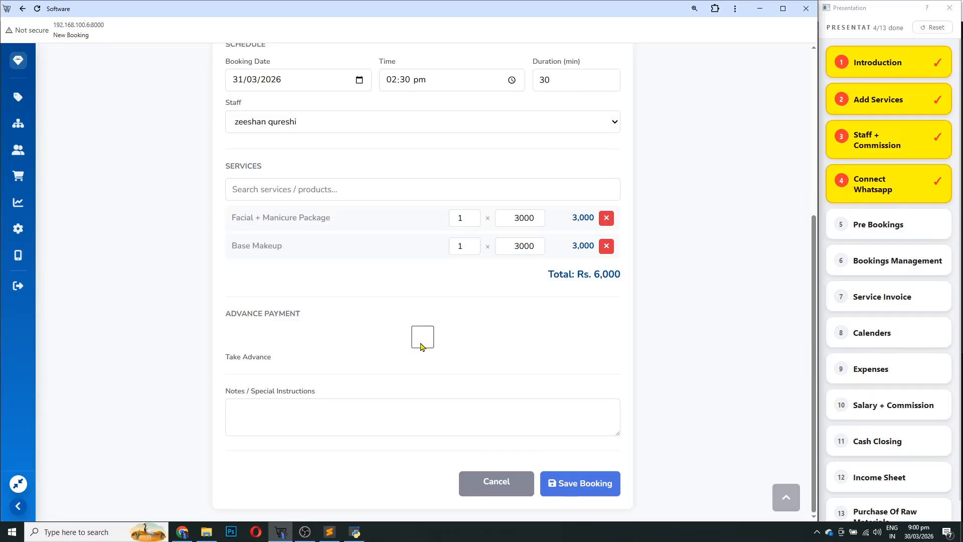
pyautogui.click(422, 343)
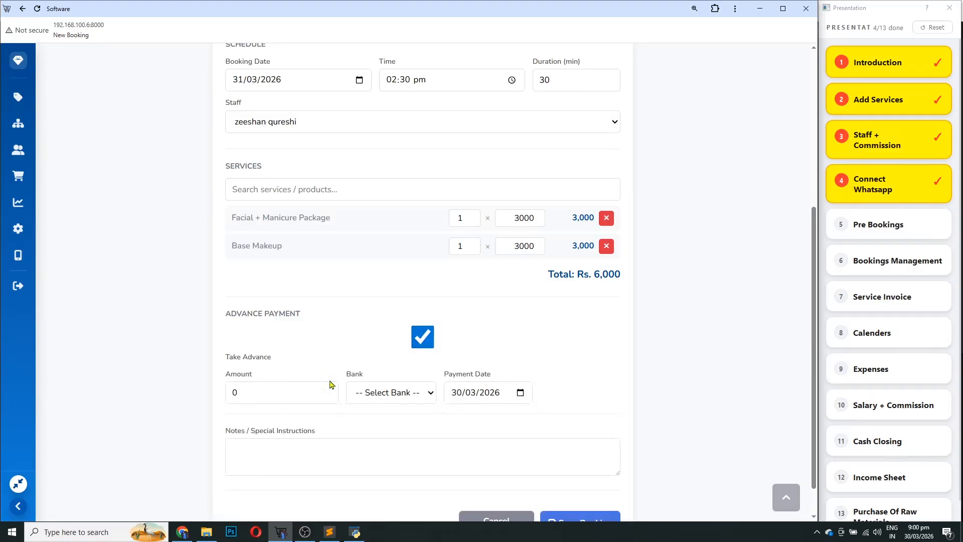
pyautogui.moveTo(243, 397); pyautogui.dragTo(332, 387)
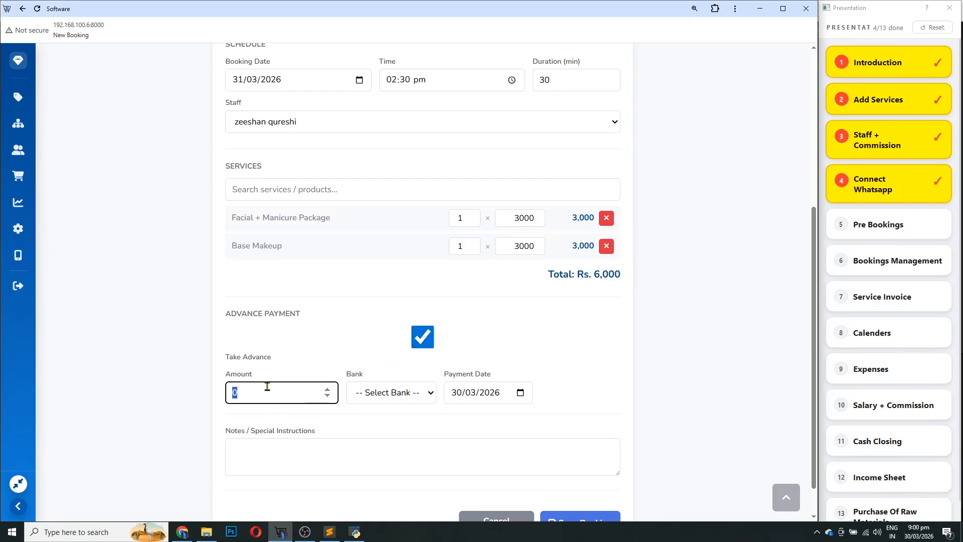
pyautogui.write('2000')
pyautogui.click(375, 402)
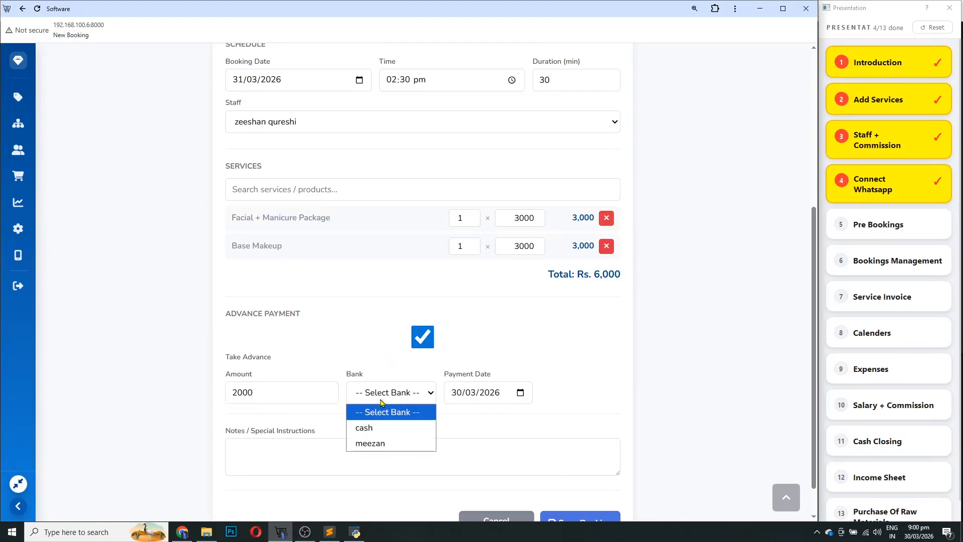
pyautogui.click(374, 444)
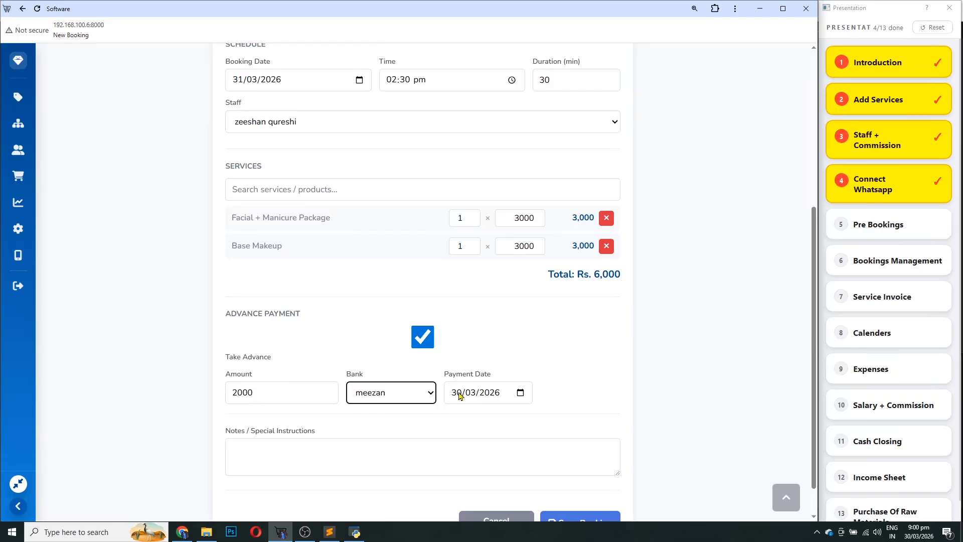
# Add the note 'asd fasd fbsadf bfsad' and save the booking
pyautogui.scroll(-1, 459, 395)
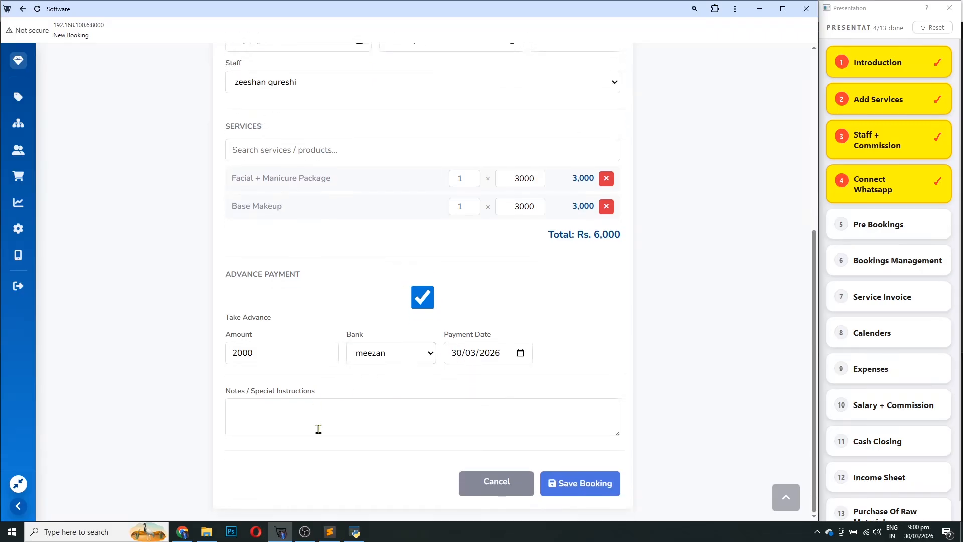
pyautogui.click(326, 413)
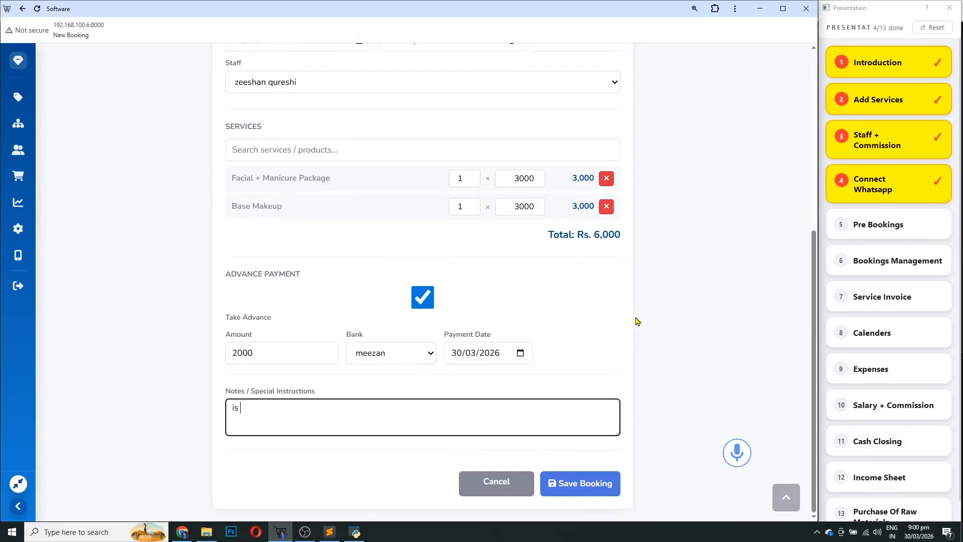
pyautogui.write('asd fasd fbsadf bfsad')
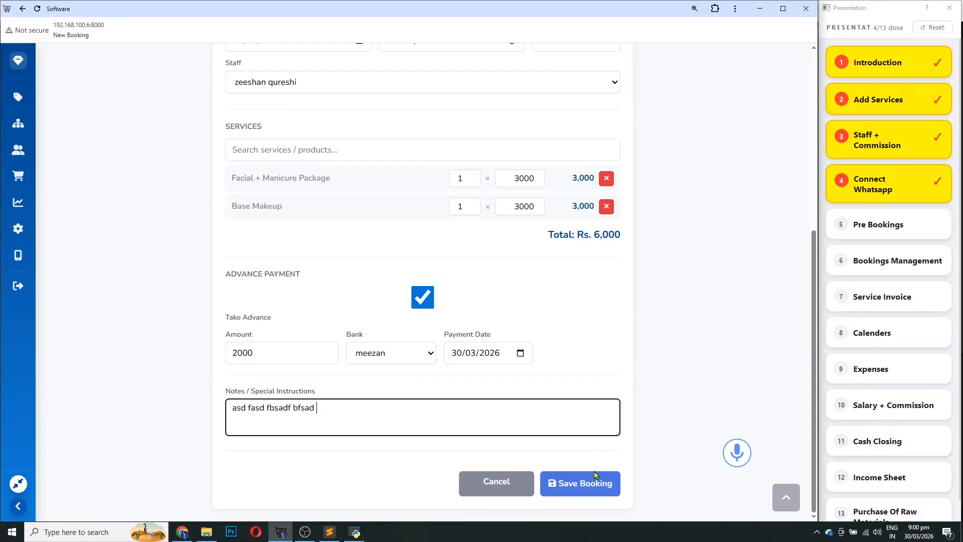
pyautogui.click(586, 484)
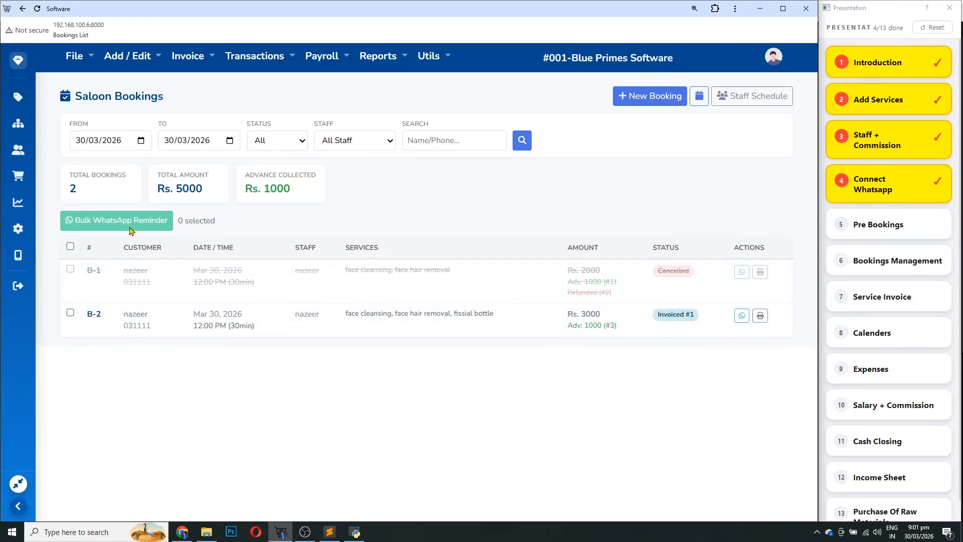
# Filter the bookings list to 31/03/2026 only
pyautogui.click(166, 142)
pyautogui.press('Up')
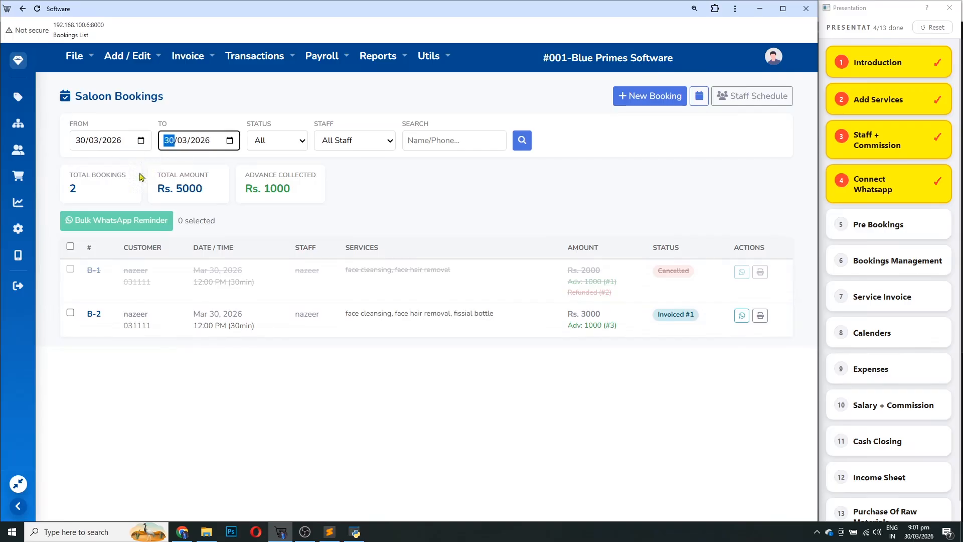
pyautogui.click(84, 142)
pyautogui.press('Up')
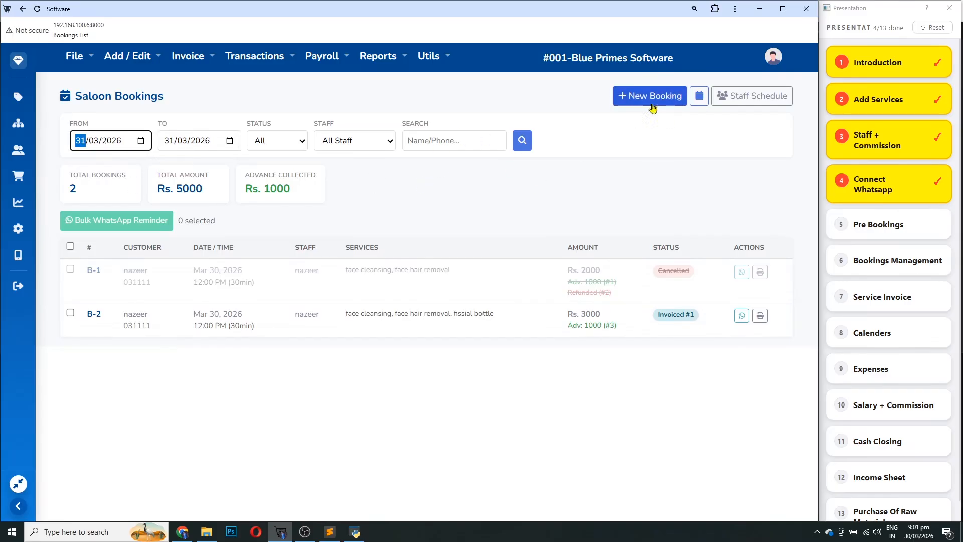
pyautogui.click(520, 152)
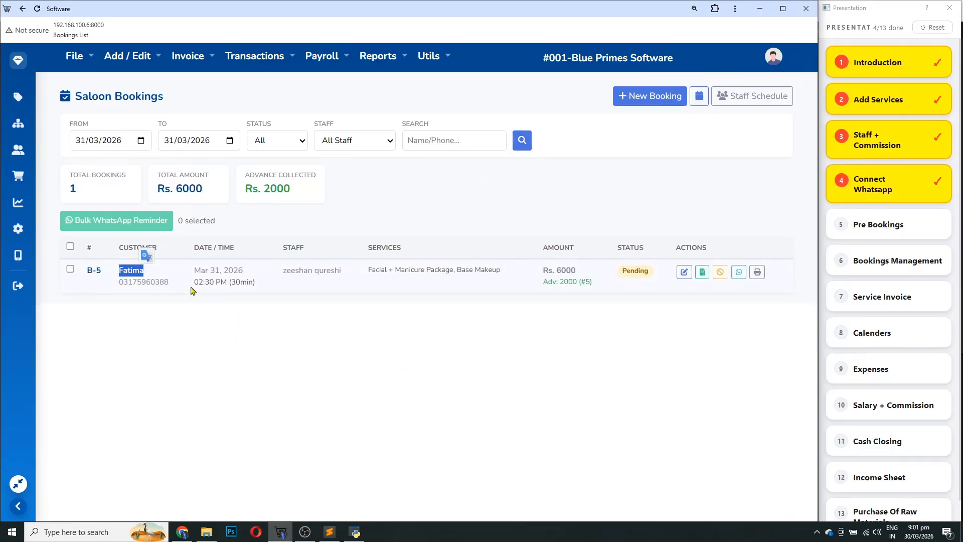
# Mark booking B-5 as Confirmed and return to the dashboard
pyautogui.moveTo(195, 270); pyautogui.dragTo(560, 271)
pyautogui.click(453, 306)
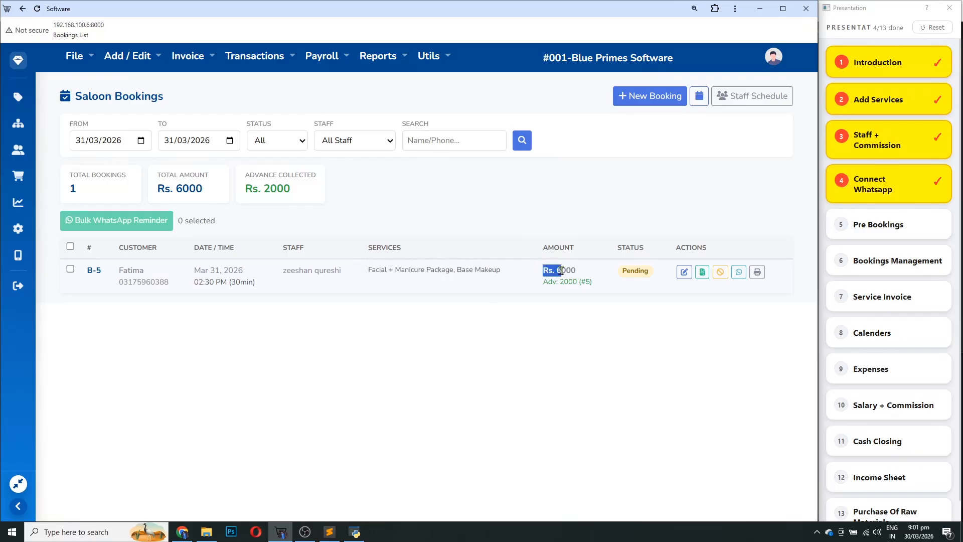
pyautogui.click(642, 281)
pyautogui.click(639, 276)
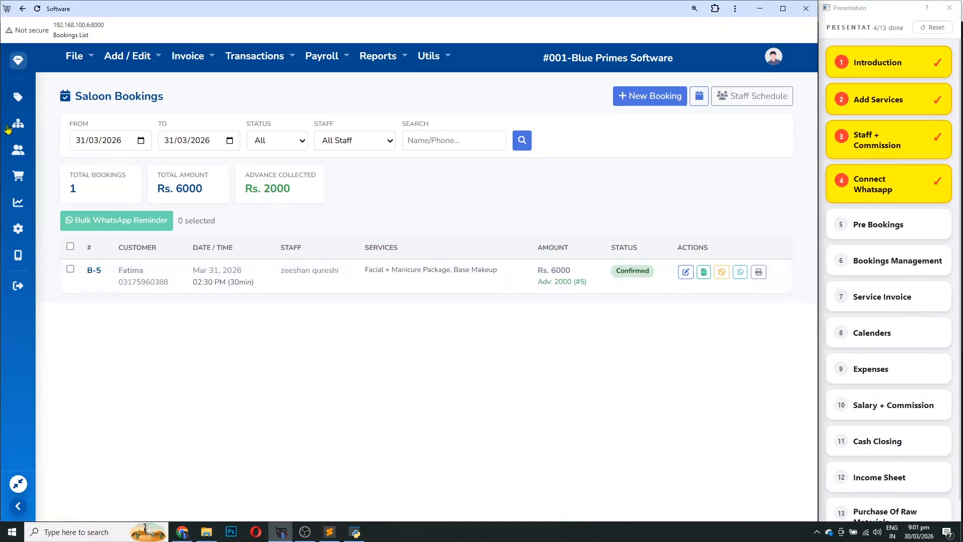
pyautogui.click(18, 60)
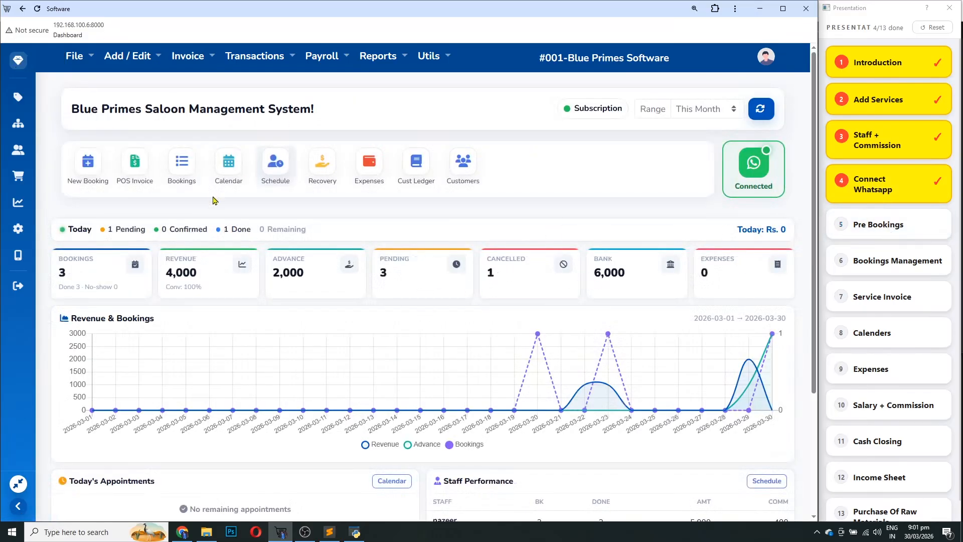
# Tick Pre Bookings in the checklist and open the Saloon Bookings list for 30/03/2026
pyautogui.click(883, 224)
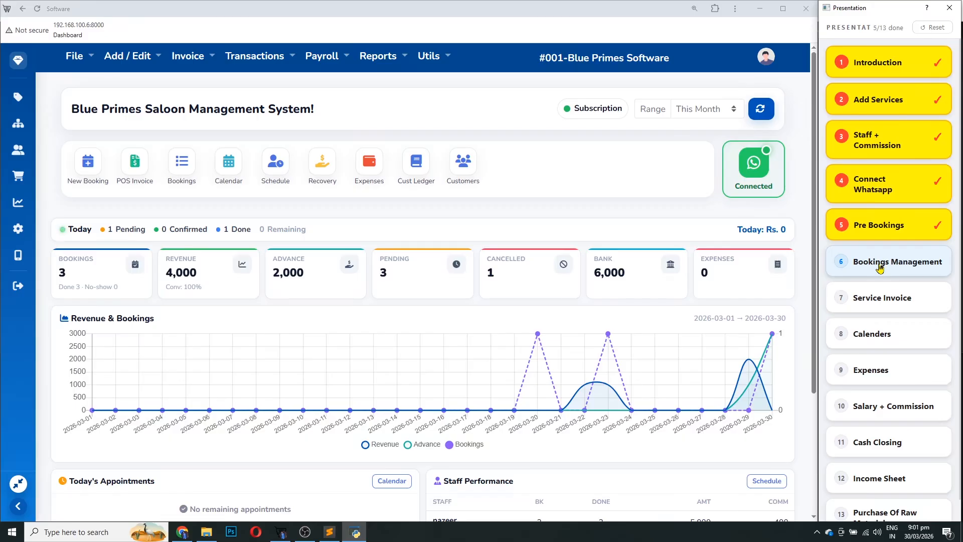
pyautogui.click(184, 175)
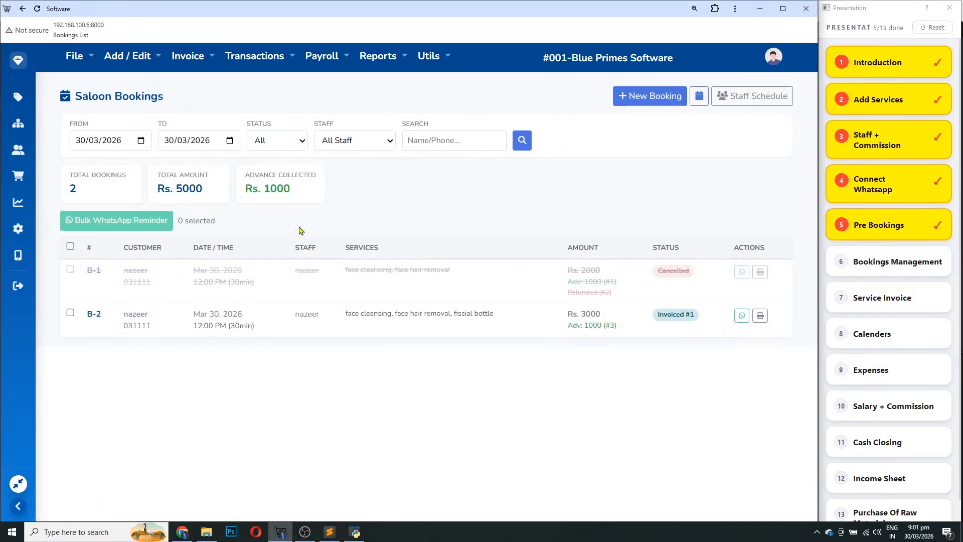
# Set the FROM and TO dates to 31/03/2026 and search, leaving booking B-5 (Rs. 6000)
pyautogui.click(82, 141)
pyautogui.press('Up')
pyautogui.click(173, 145)
pyautogui.press('Up')
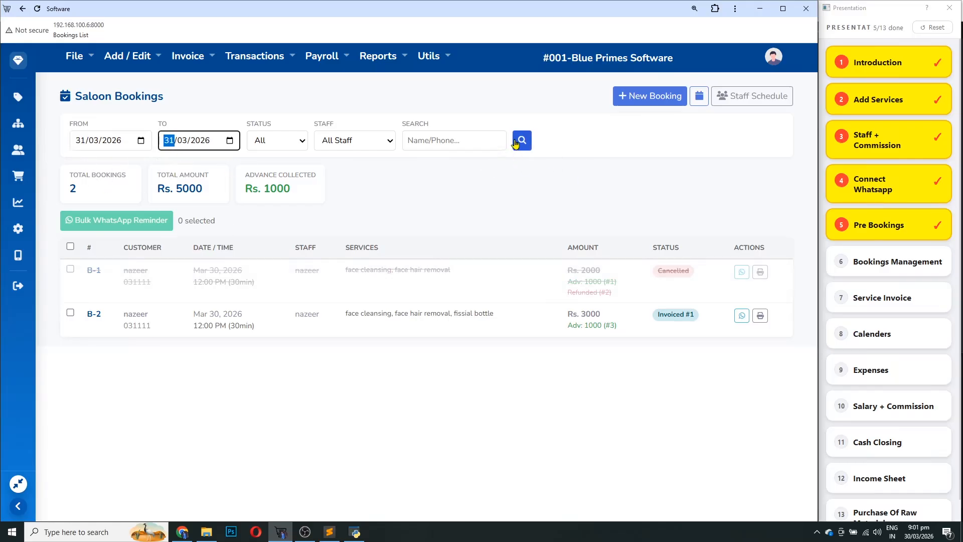
pyautogui.click(522, 140)
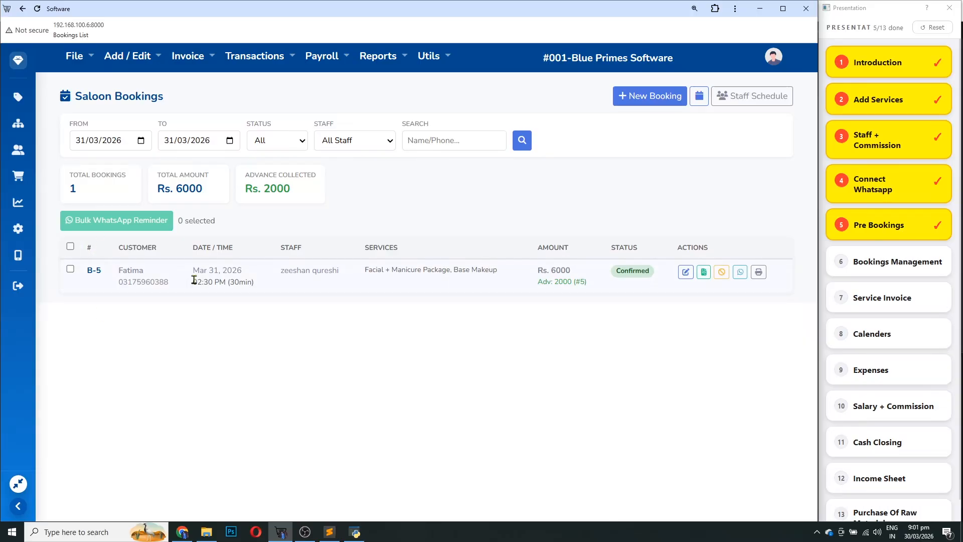
# Try filtering bookings by a single staff member, then reset the Staff filter to All Staff
pyautogui.click(349, 145)
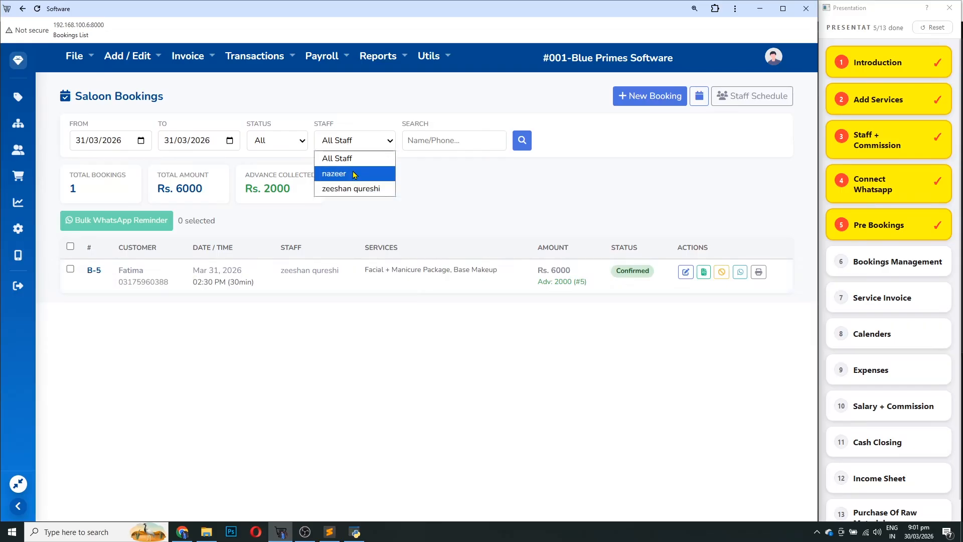
pyautogui.click(359, 188)
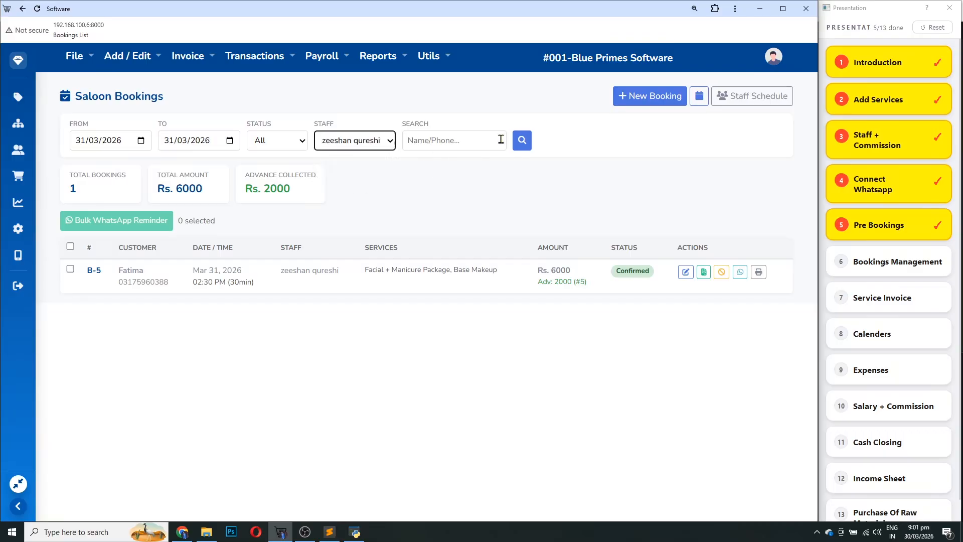
pyautogui.click(372, 148)
pyautogui.click(363, 159)
pyautogui.moveTo(194, 282); pyautogui.dragTo(254, 283)
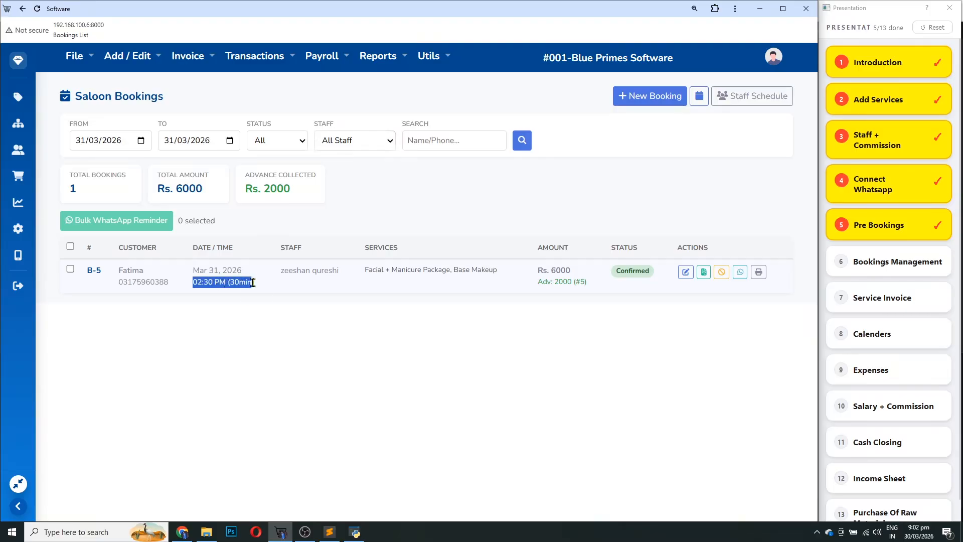
pyautogui.click(298, 296)
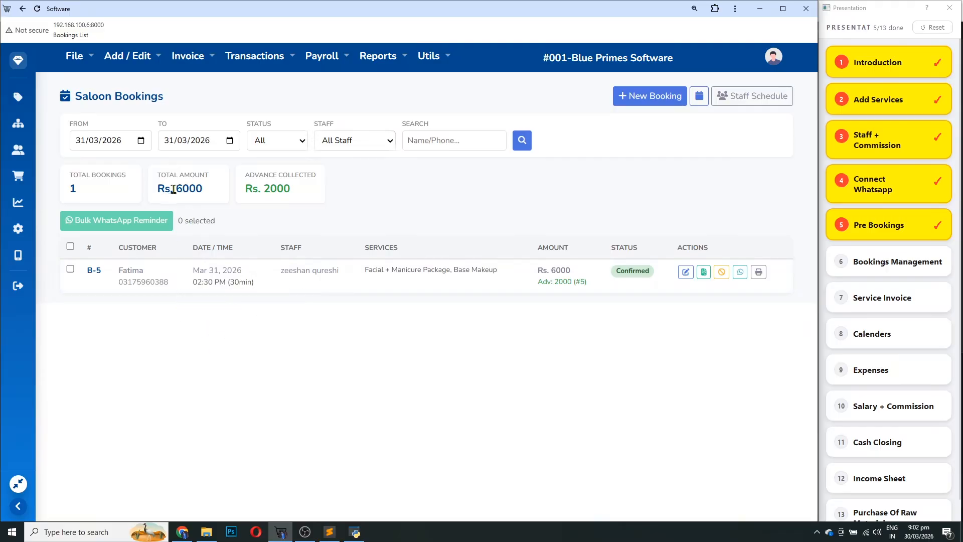
pyautogui.moveTo(173, 189); pyautogui.dragTo(252, 200)
pyautogui.click(296, 197)
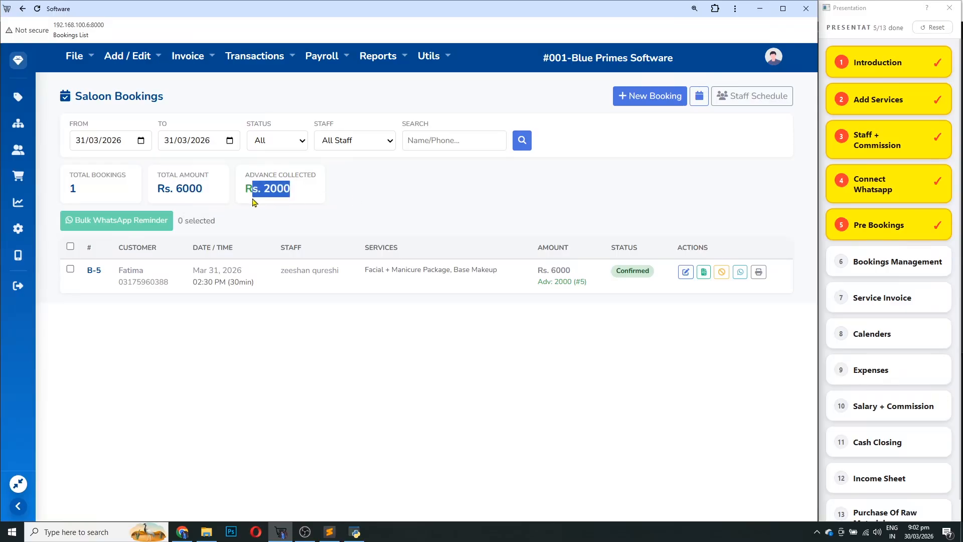
pyautogui.click(567, 272)
pyautogui.moveTo(567, 272); pyautogui.dragTo(547, 291)
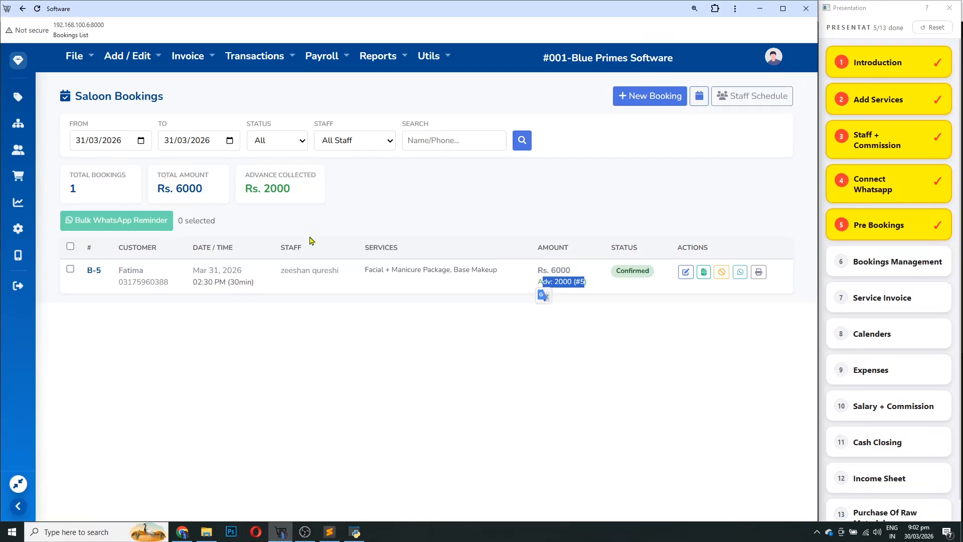
# Toggle the select-all bookings checkbox on and off, then tick Bookings Management in the checklist
pyautogui.click(70, 247)
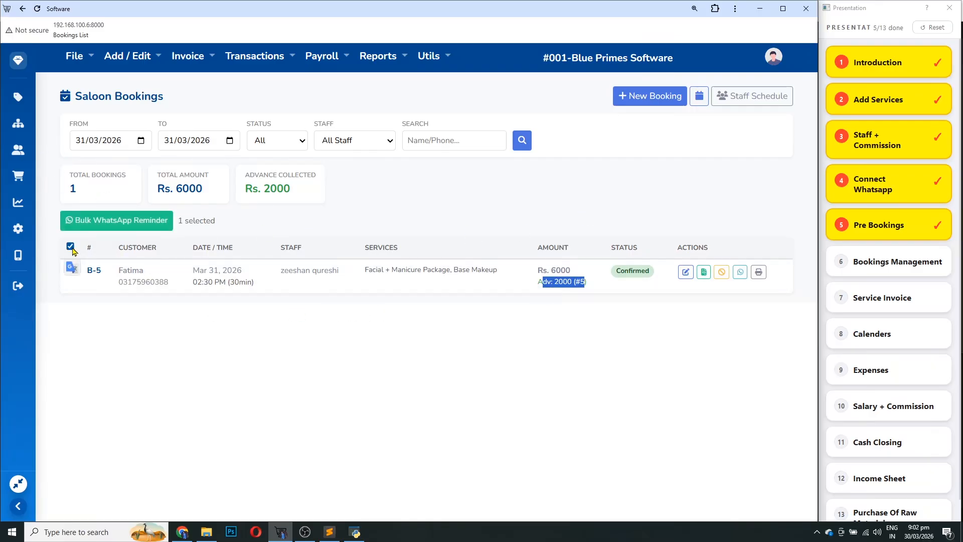
pyautogui.click(477, 348)
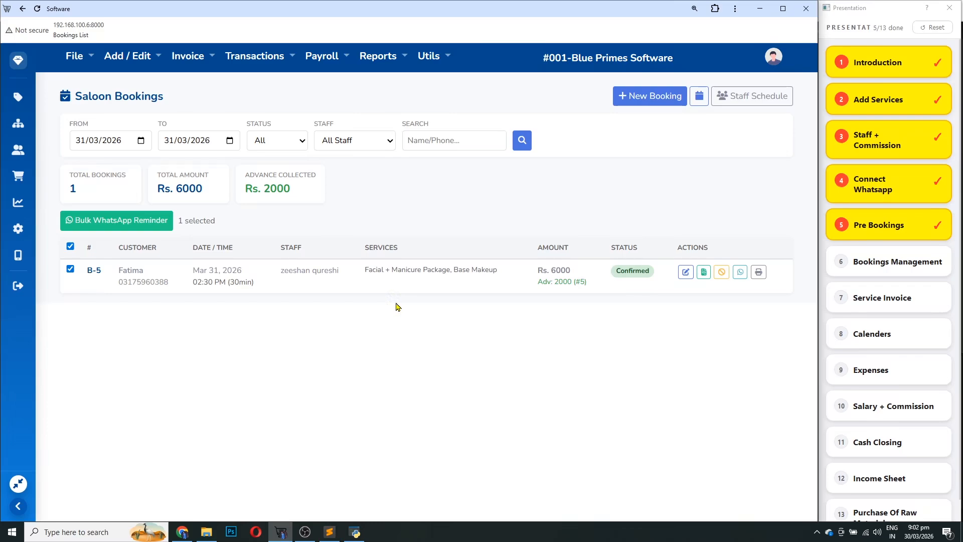
pyautogui.moveTo(194, 282); pyautogui.dragTo(239, 282)
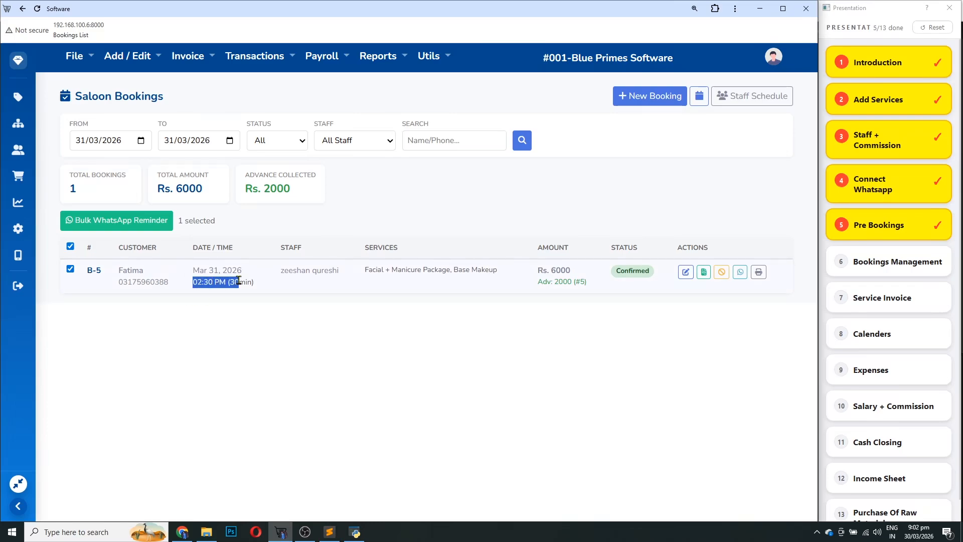
pyautogui.click(70, 247)
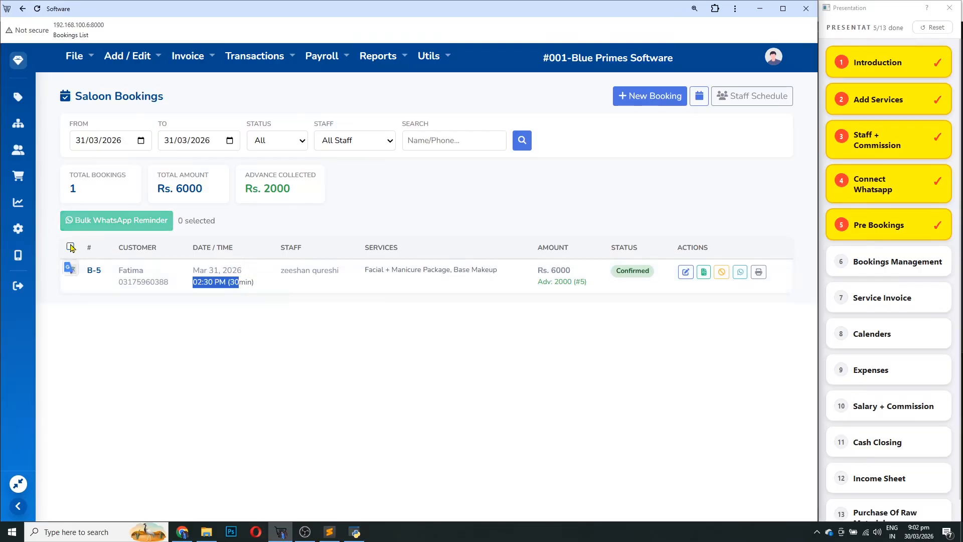
pyautogui.click(70, 247)
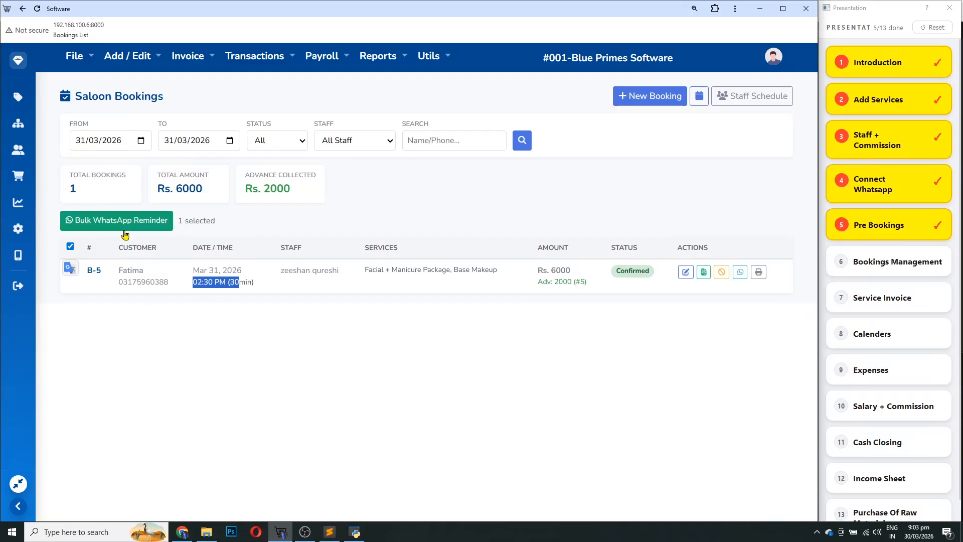
pyautogui.click(435, 458)
pyautogui.click(71, 247)
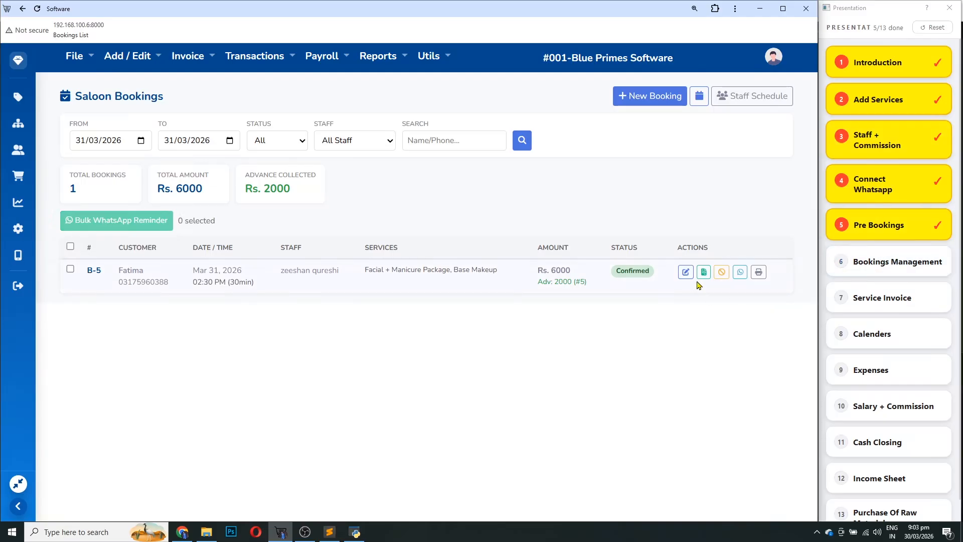
pyautogui.click(873, 268)
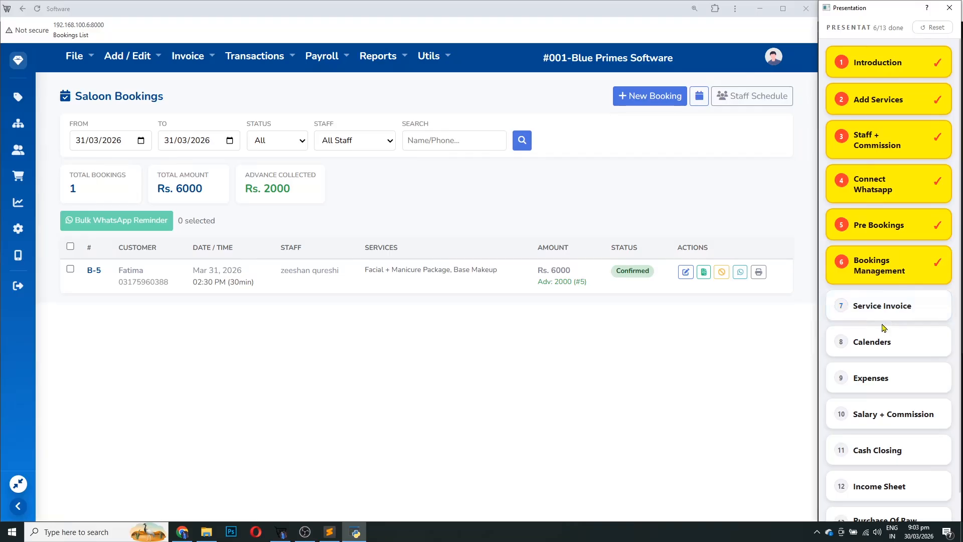
pyautogui.click(759, 272)
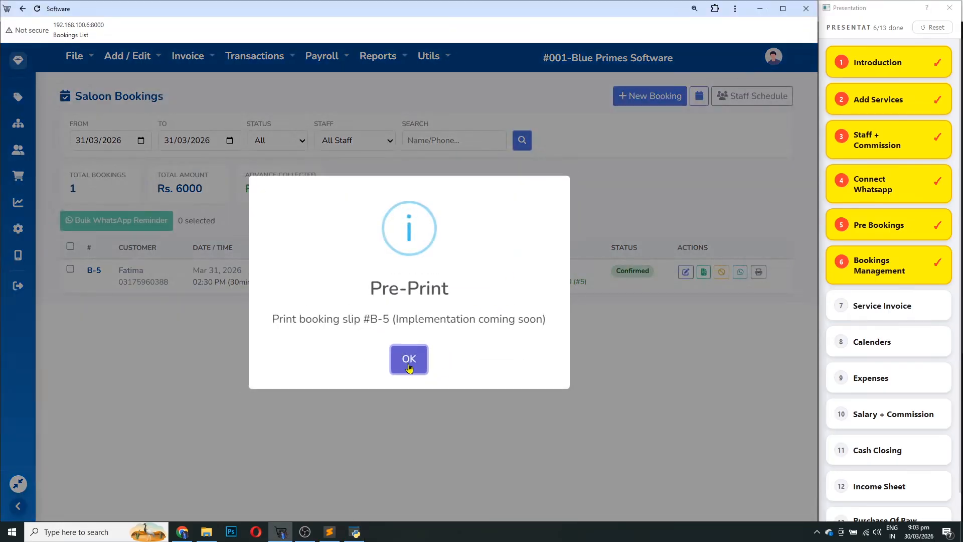
pyautogui.click(421, 359)
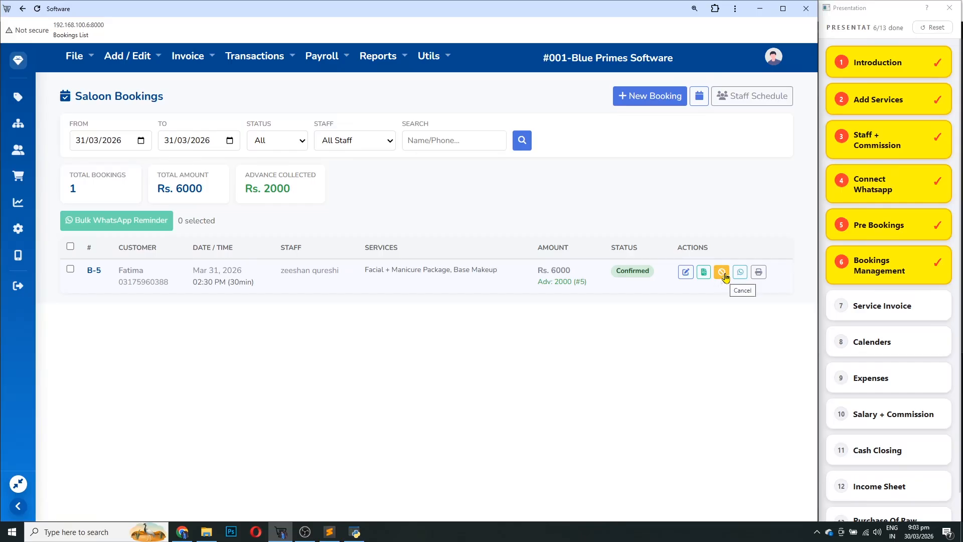
pyautogui.click(722, 272)
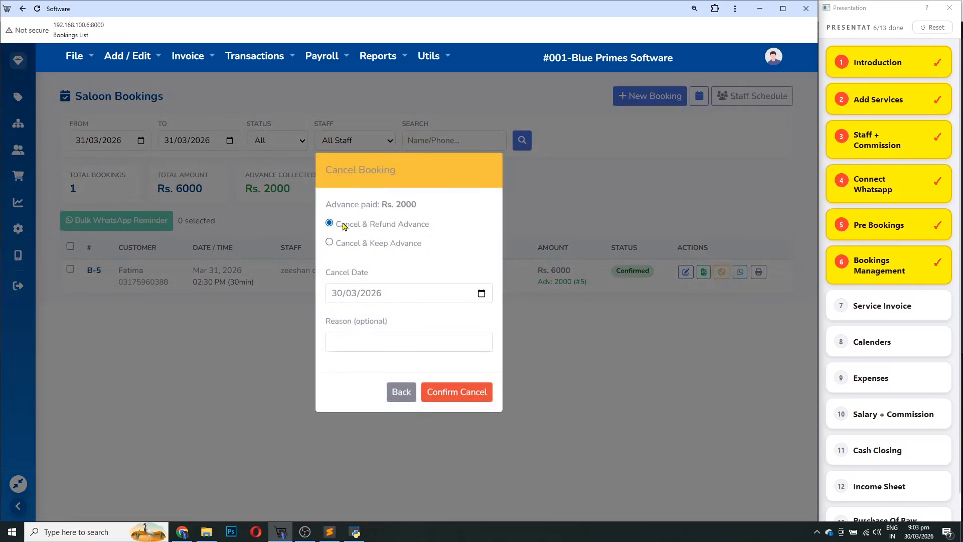
pyautogui.moveTo(416, 204); pyautogui.dragTo(383, 206)
pyautogui.click(413, 213)
pyautogui.moveTo(421, 208); pyautogui.dragTo(301, 207)
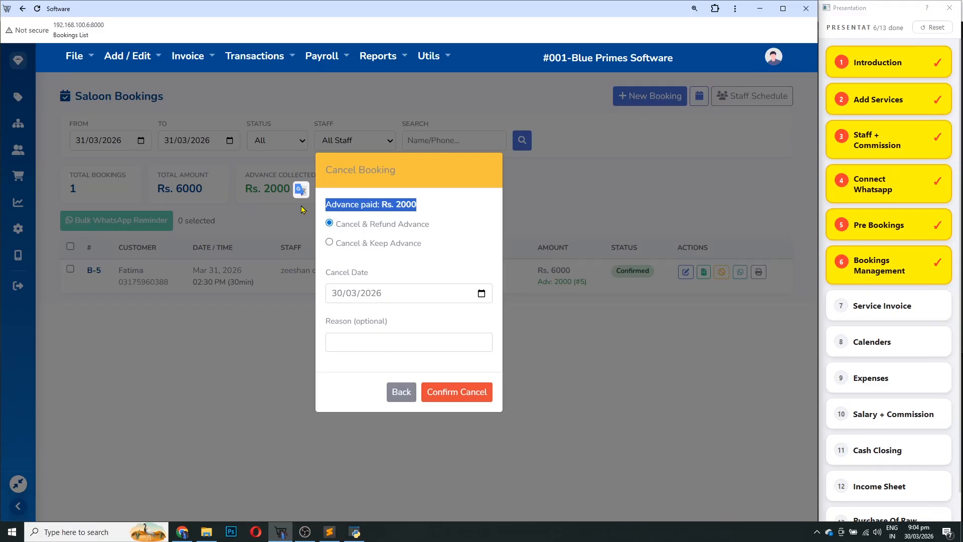
pyautogui.click(430, 217)
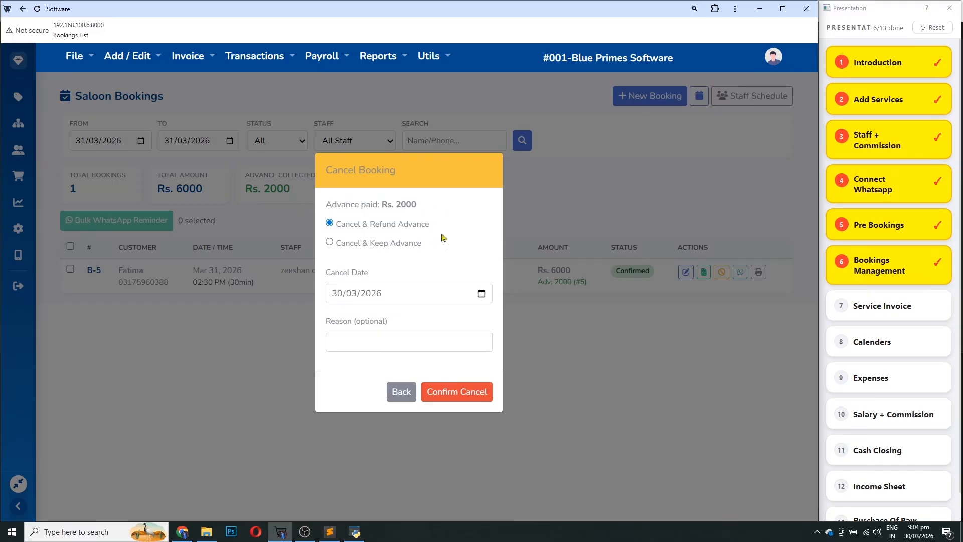
pyautogui.click(371, 246)
pyautogui.click(371, 233)
pyautogui.click(355, 340)
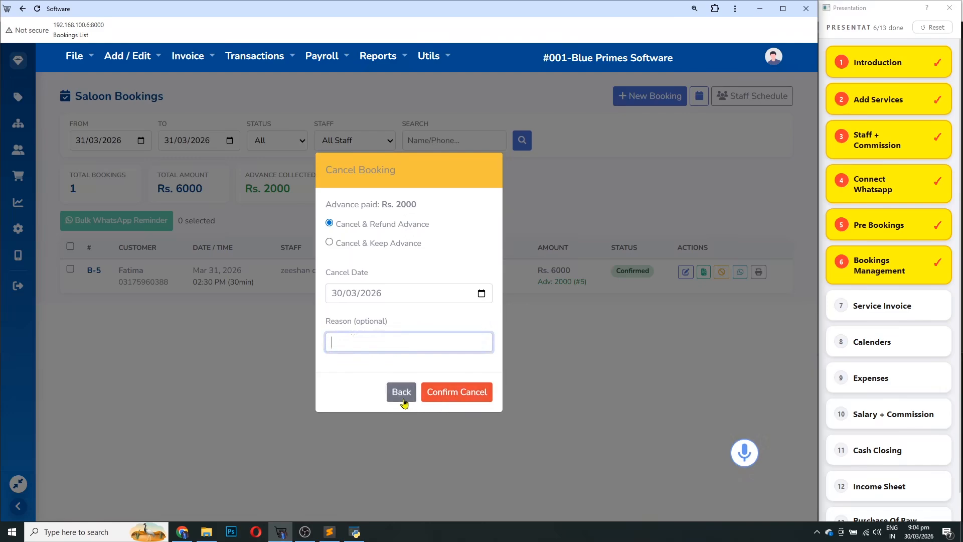
pyautogui.click(576, 345)
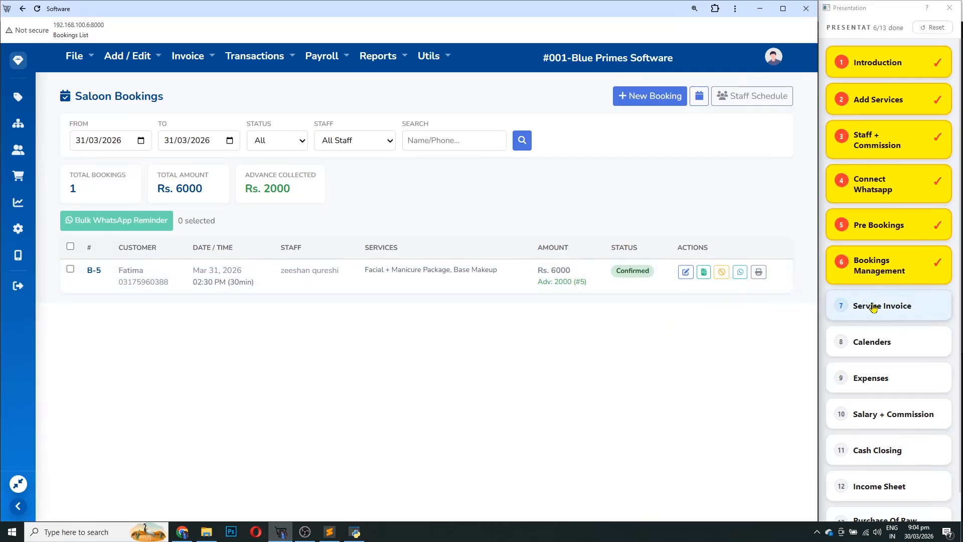
# From the dashboard, list bookings for 31/03/2026 and convert booking B-5 to an invoice
pyautogui.click(15, 68)
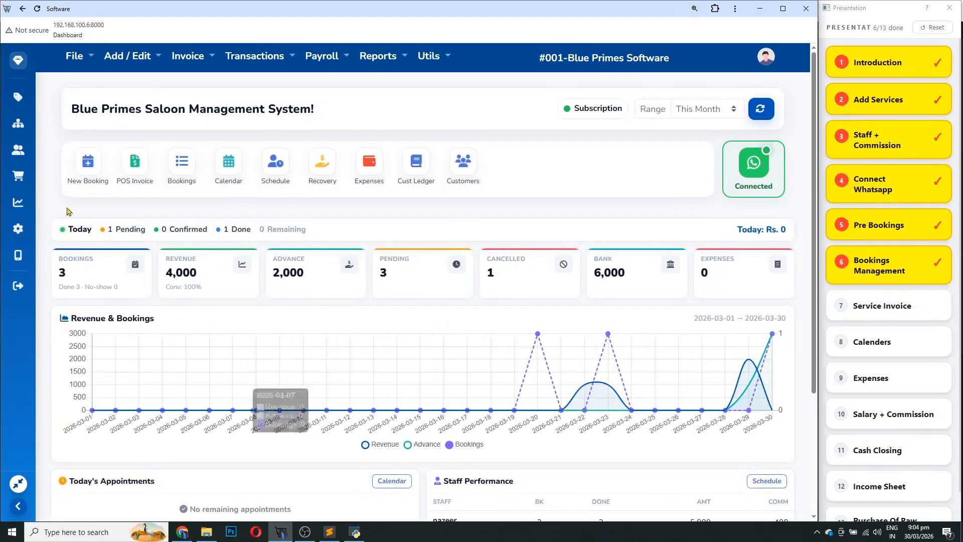
pyautogui.click(180, 161)
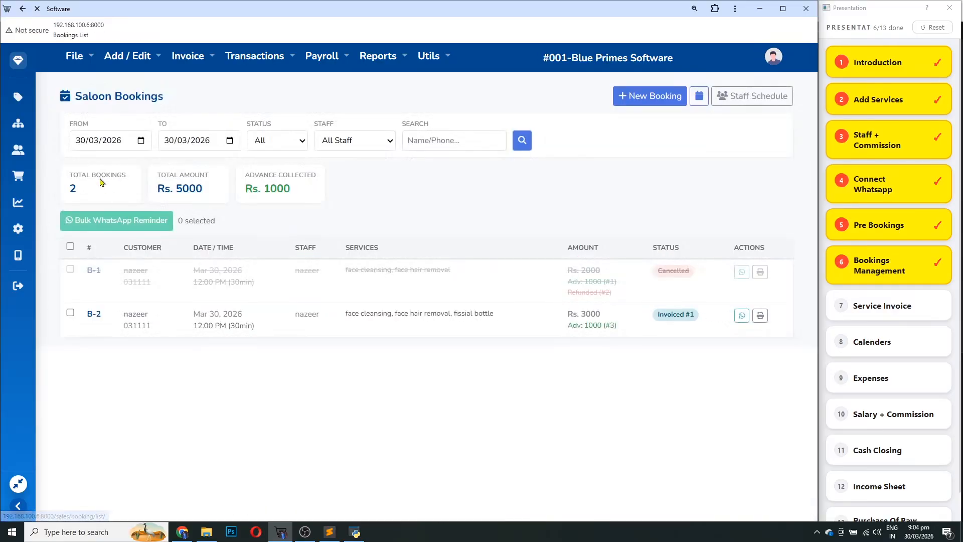
pyautogui.click(83, 145)
pyautogui.click(165, 144)
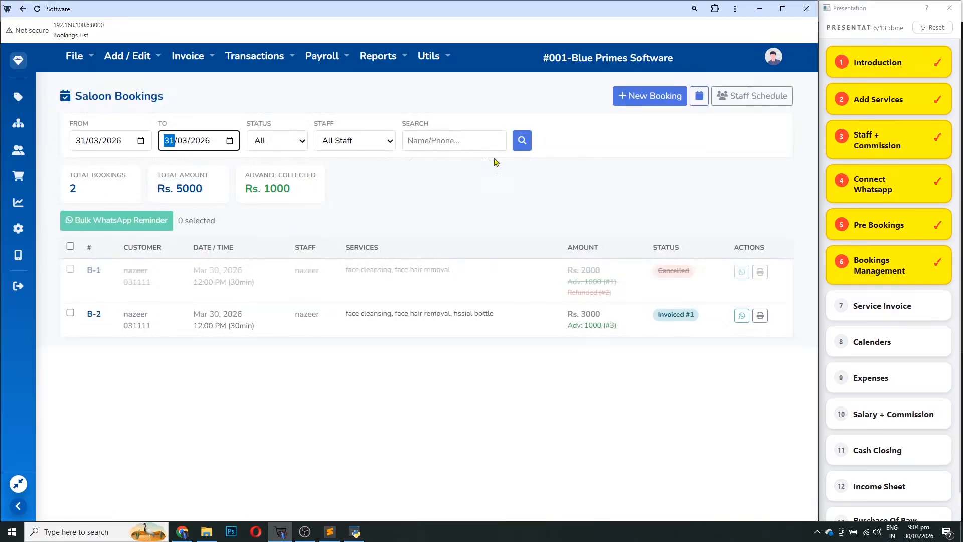
pyautogui.click(521, 141)
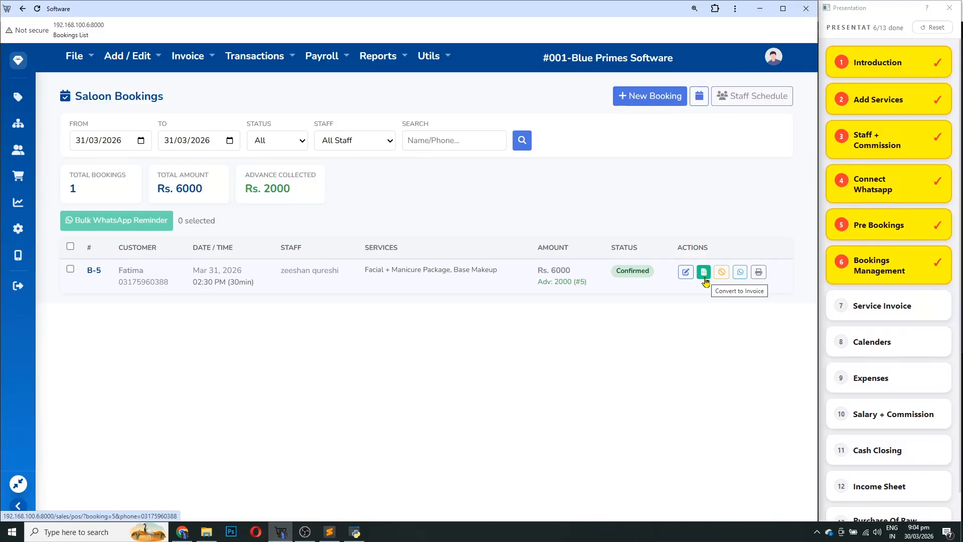
pyautogui.click(704, 275)
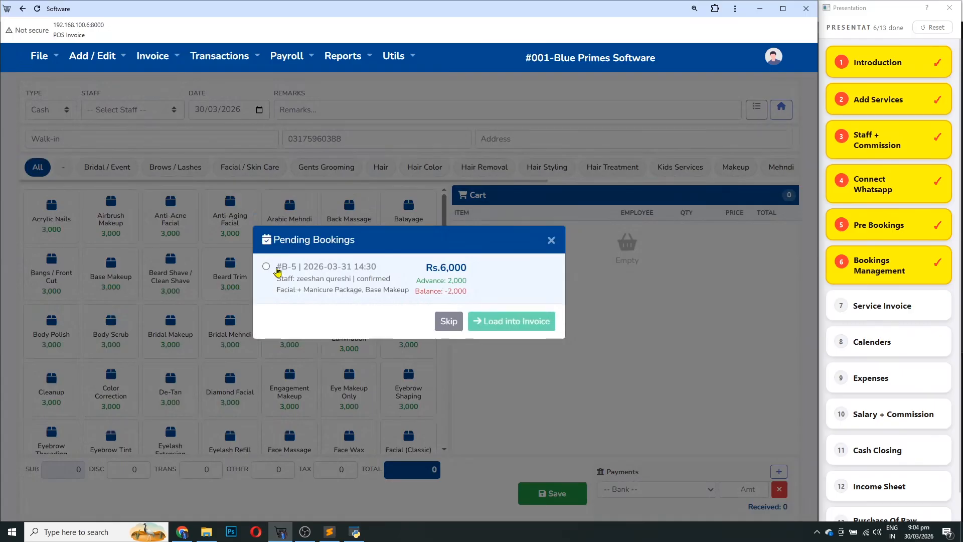
# Load booking B-5 into the invoice, showing the Rs. 6,000 bill and Rs. 2,000 advance
pyautogui.click(267, 267)
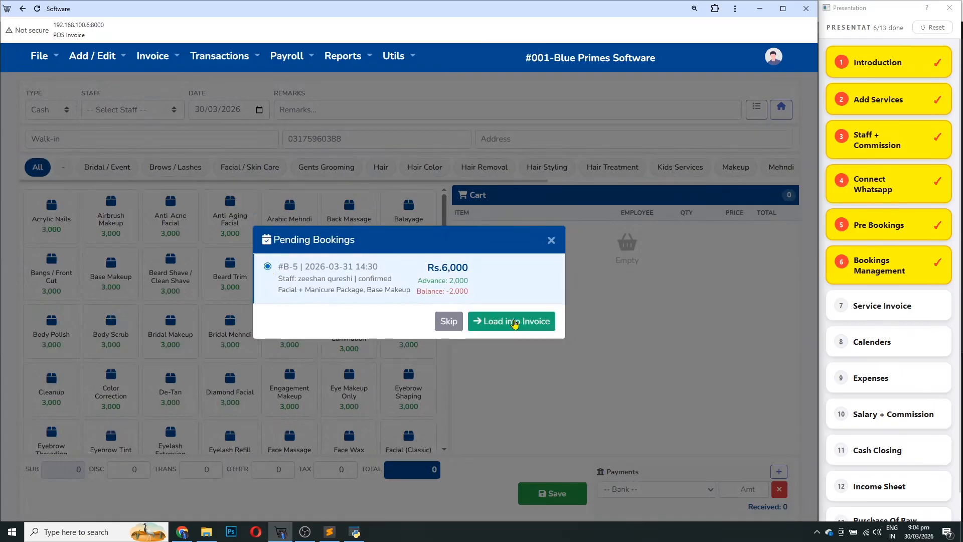
pyautogui.click(515, 324)
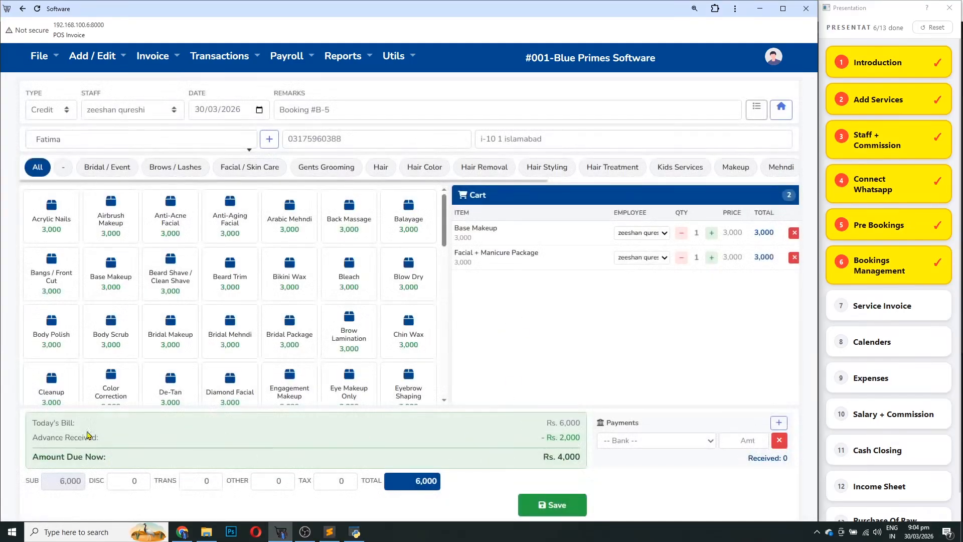
pyautogui.moveTo(79, 426); pyautogui.dragTo(17, 437)
pyautogui.moveTo(546, 424); pyautogui.dragTo(575, 424)
pyautogui.moveTo(100, 447); pyautogui.dragTo(39, 440)
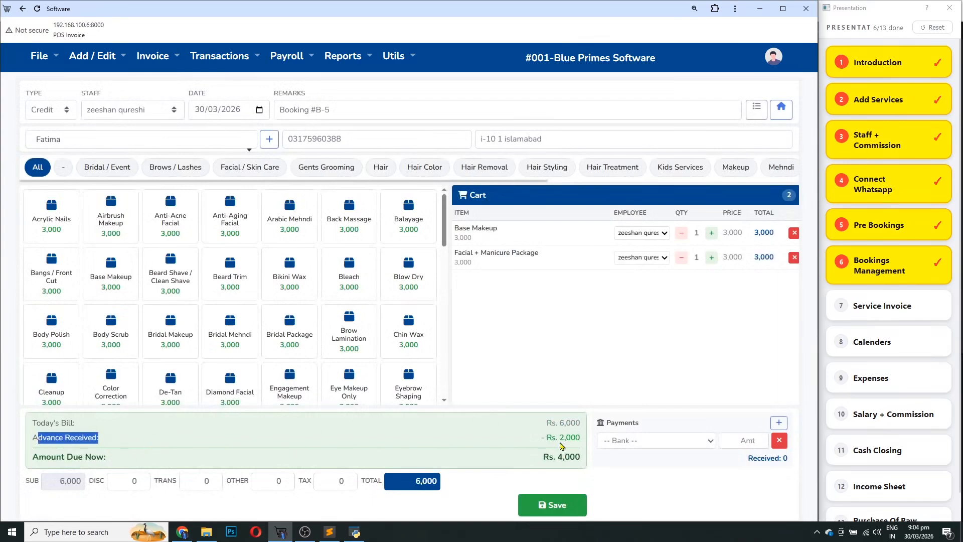
pyautogui.moveTo(546, 438); pyautogui.dragTo(577, 455)
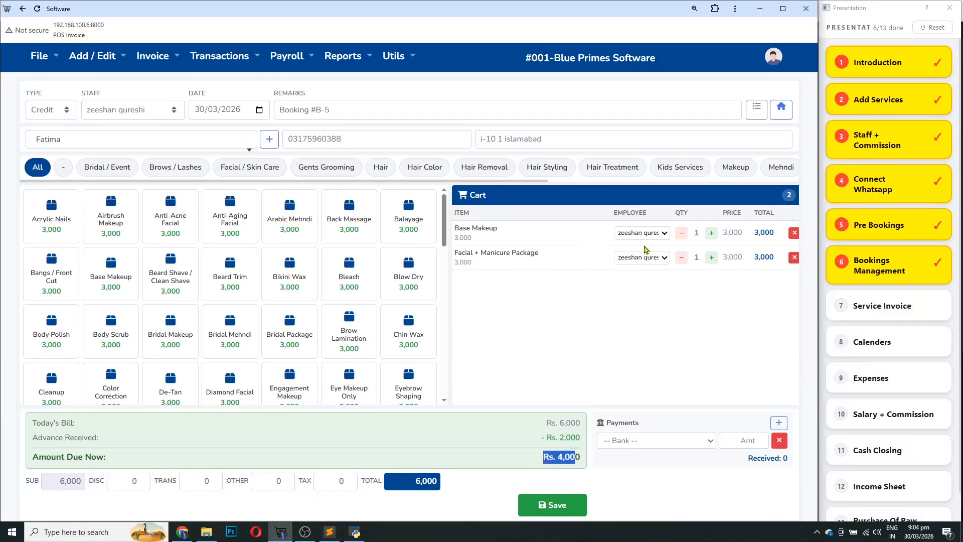
pyautogui.doubleClick(633, 212)
pyautogui.moveTo(539, 253); pyautogui.dragTo(474, 252)
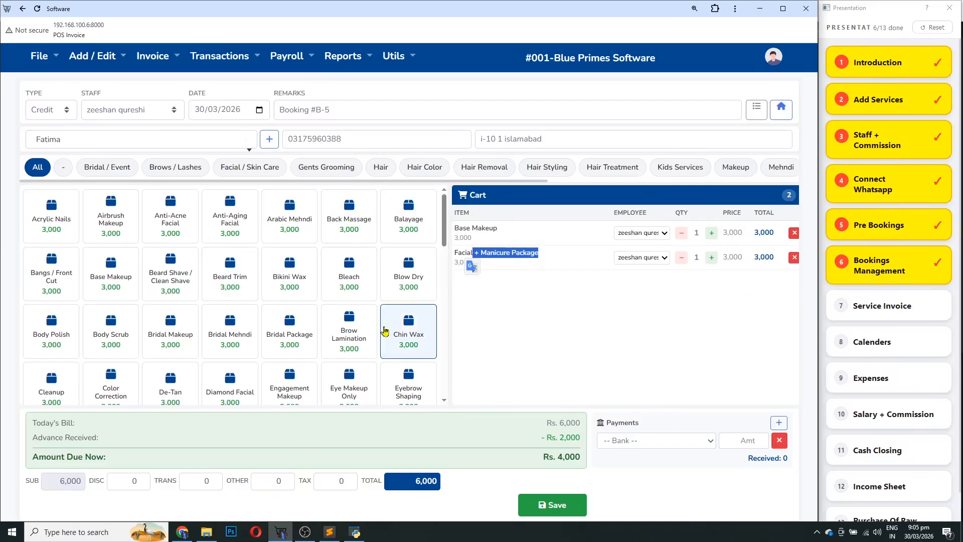
pyautogui.click(506, 316)
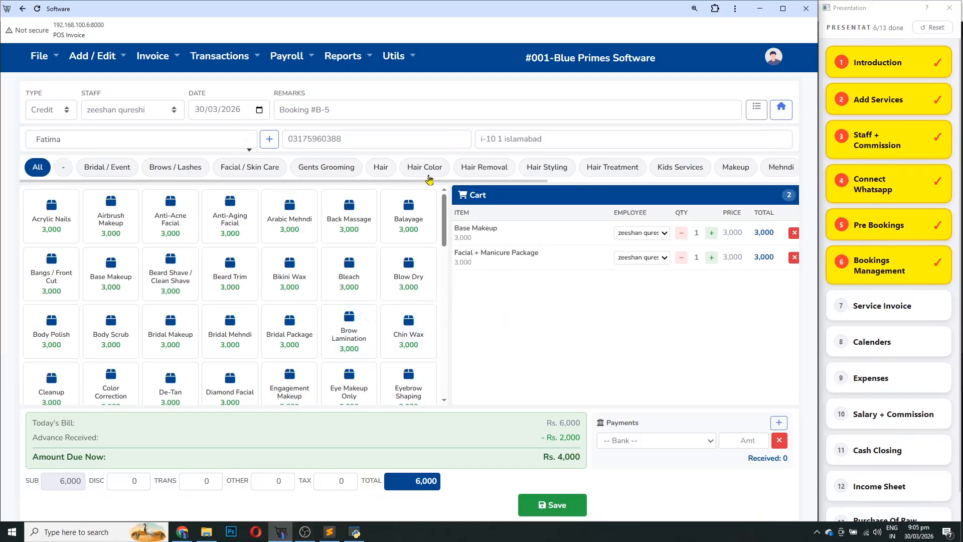
# Add the Balayage service from the Hair Color category to the cart
pyautogui.click(389, 174)
pyautogui.click(416, 168)
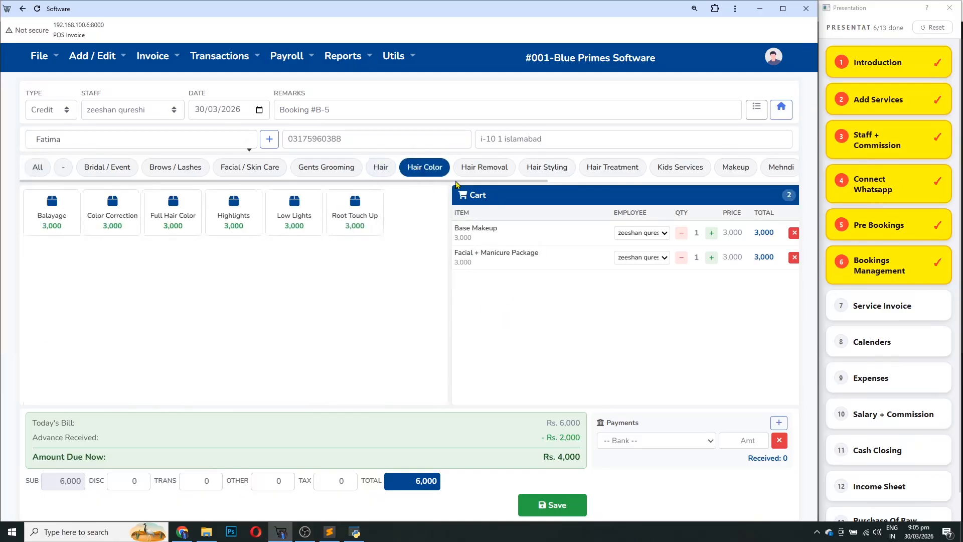
pyautogui.click(55, 216)
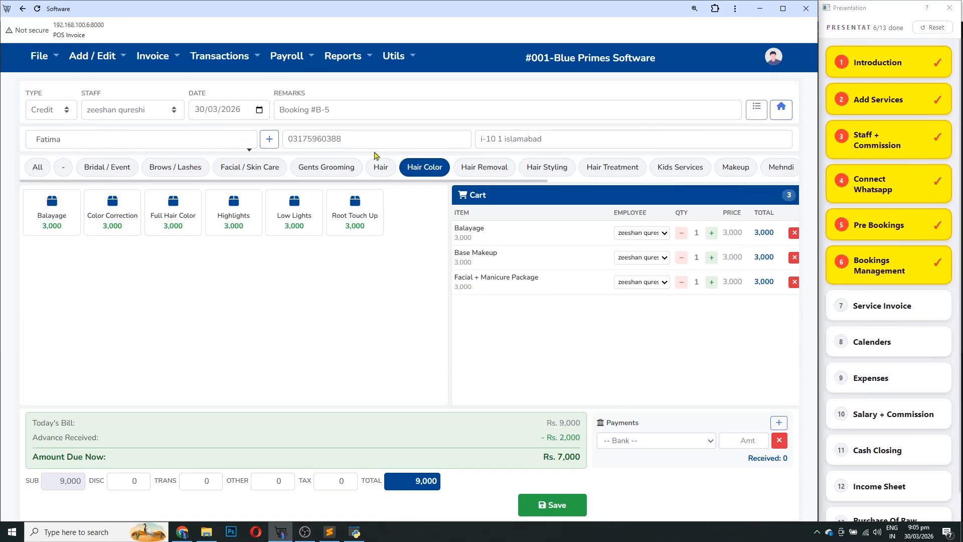
# Check the B-5 remark, discount and tax (left at 0), and remove Balayage from the cart
pyautogui.click(327, 114)
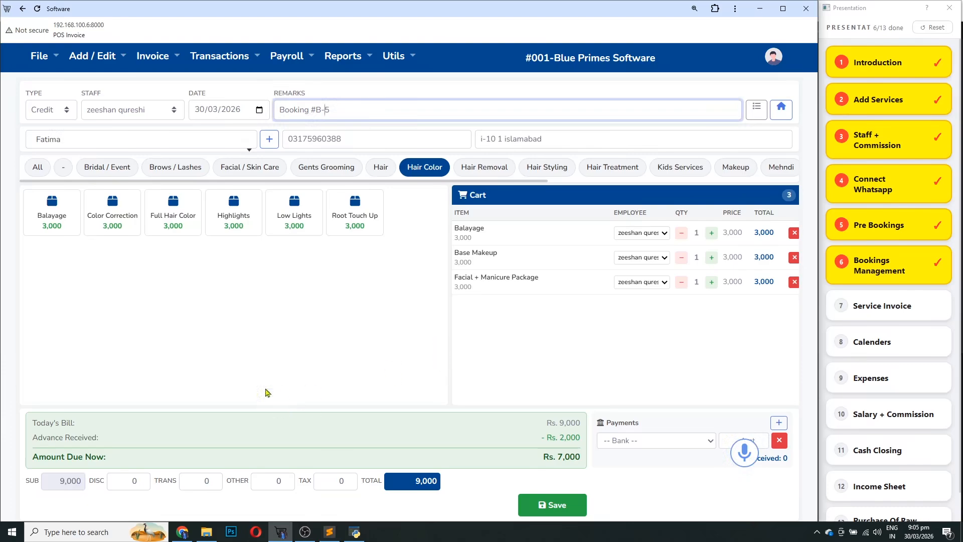
pyautogui.click(132, 483)
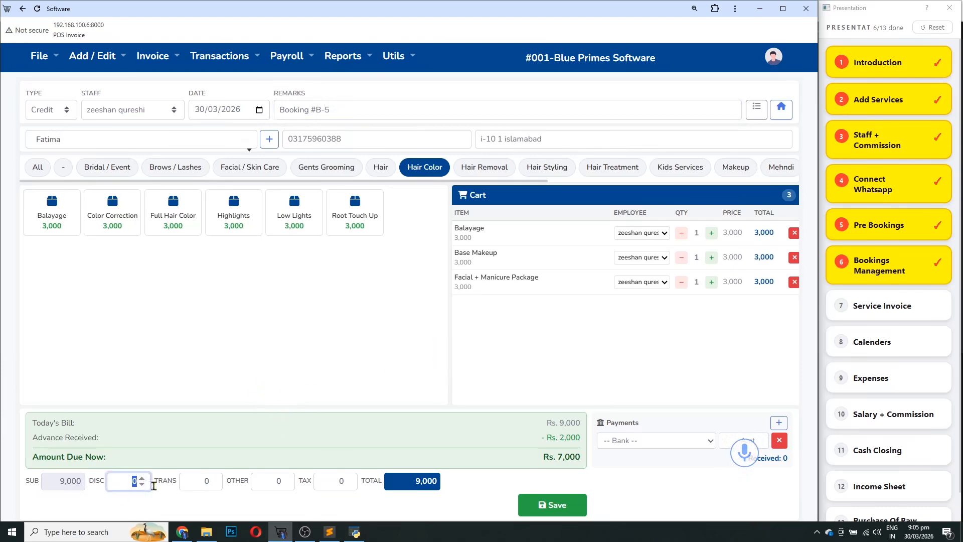
pyautogui.click(336, 482)
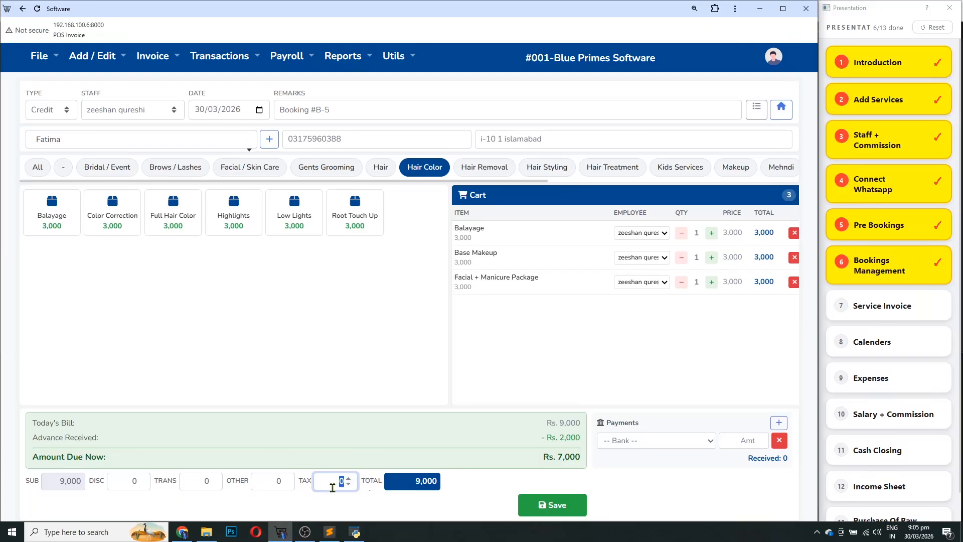
pyautogui.click(688, 474)
pyautogui.click(681, 448)
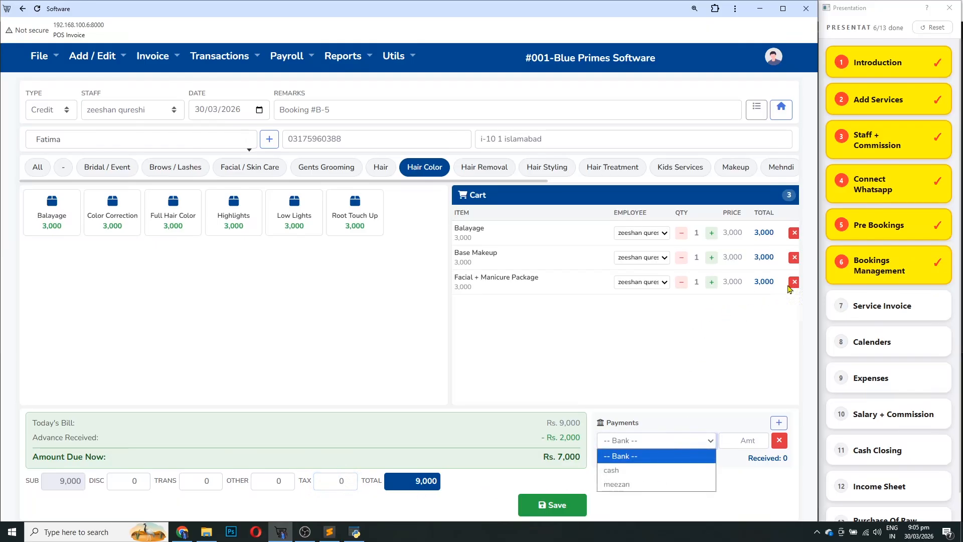
pyautogui.click(794, 233)
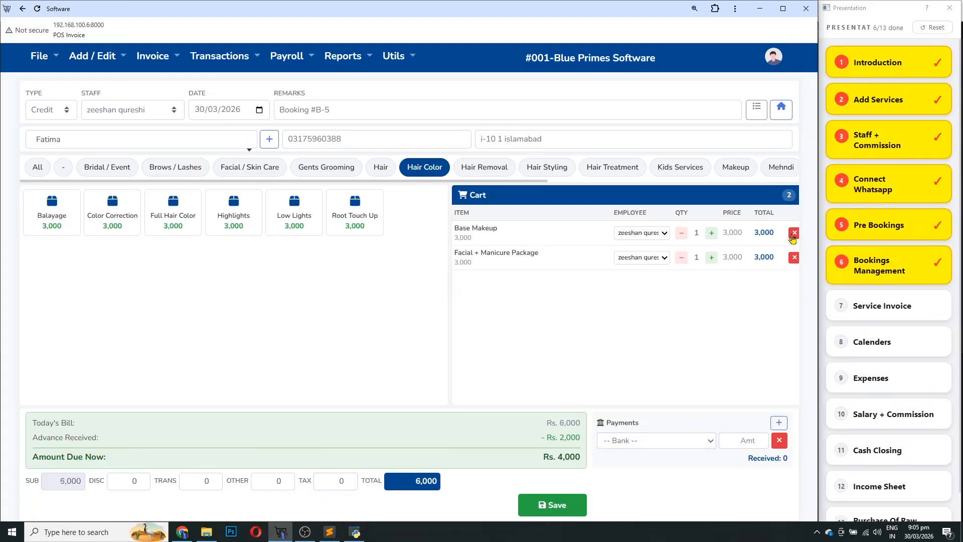
# Record a 4000 cash payment, remove the empty second payment line, and save the invoice
pyautogui.click(632, 441)
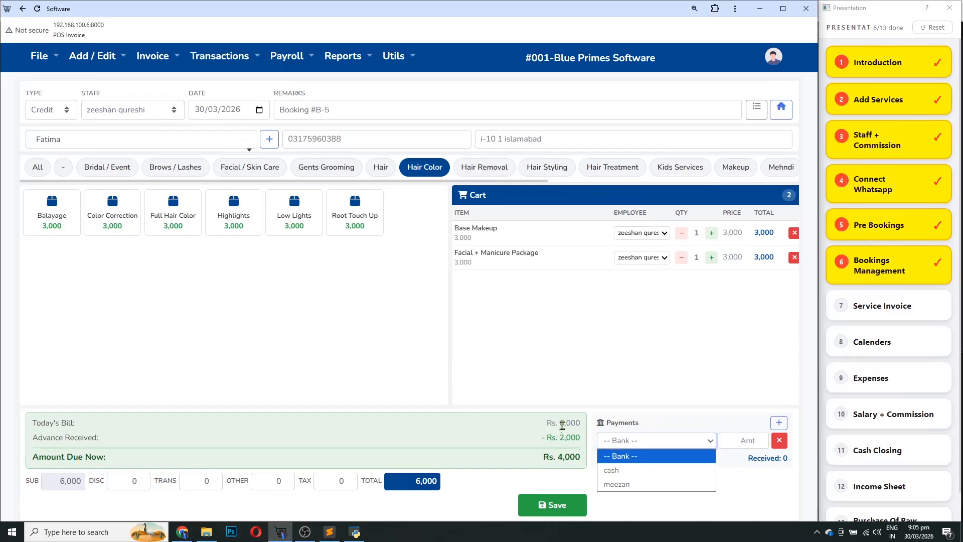
pyautogui.click(625, 475)
pyautogui.click(752, 441)
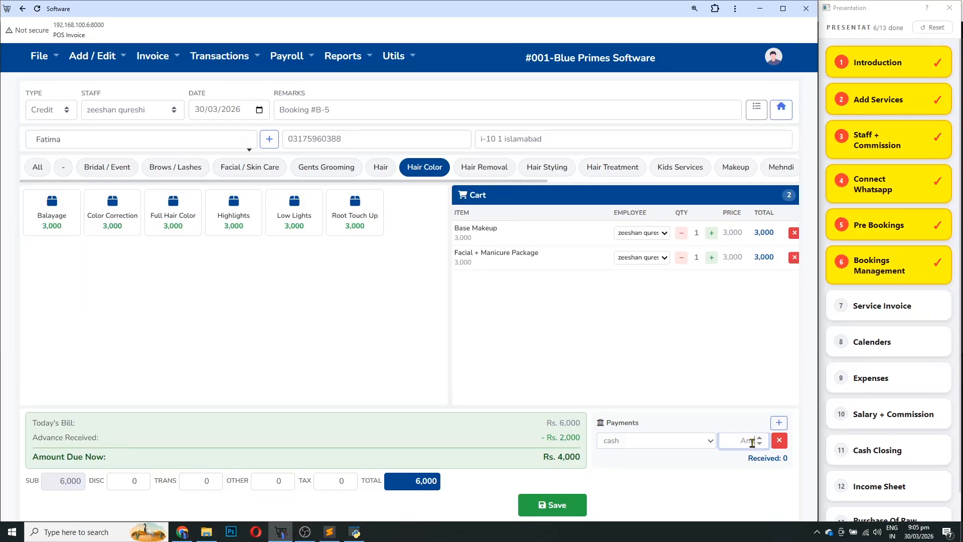
pyautogui.write('4000')
pyautogui.click(778, 422)
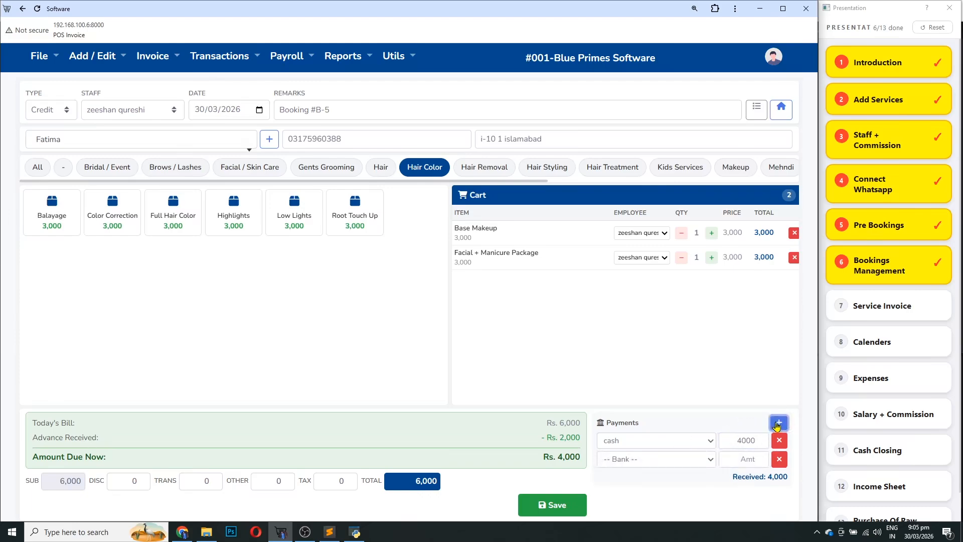
pyautogui.click(642, 458)
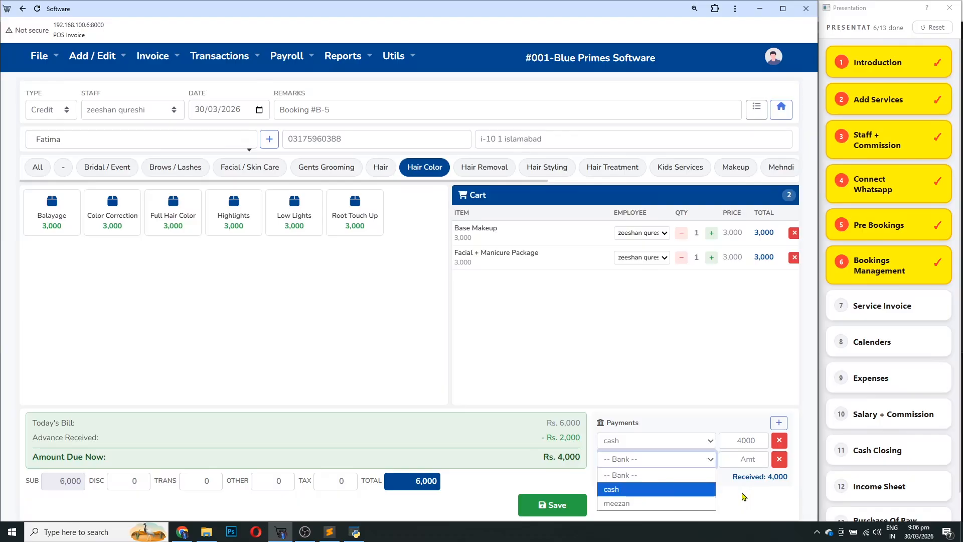
pyautogui.click(758, 490)
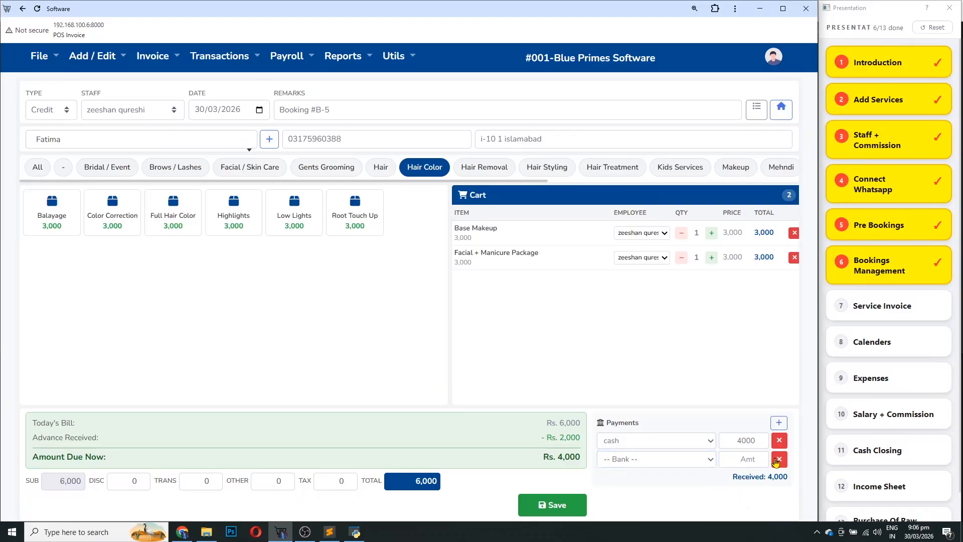
pyautogui.click(779, 459)
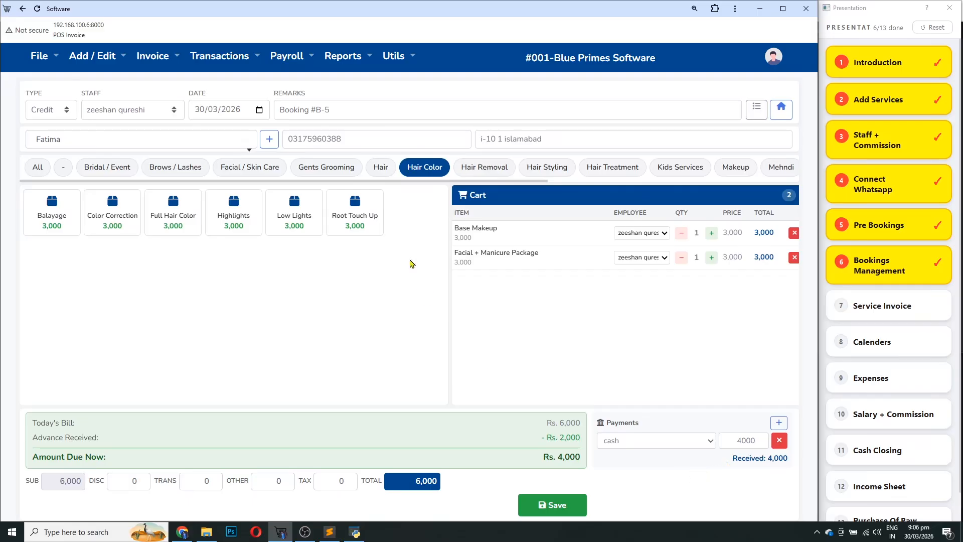
pyautogui.click(565, 504)
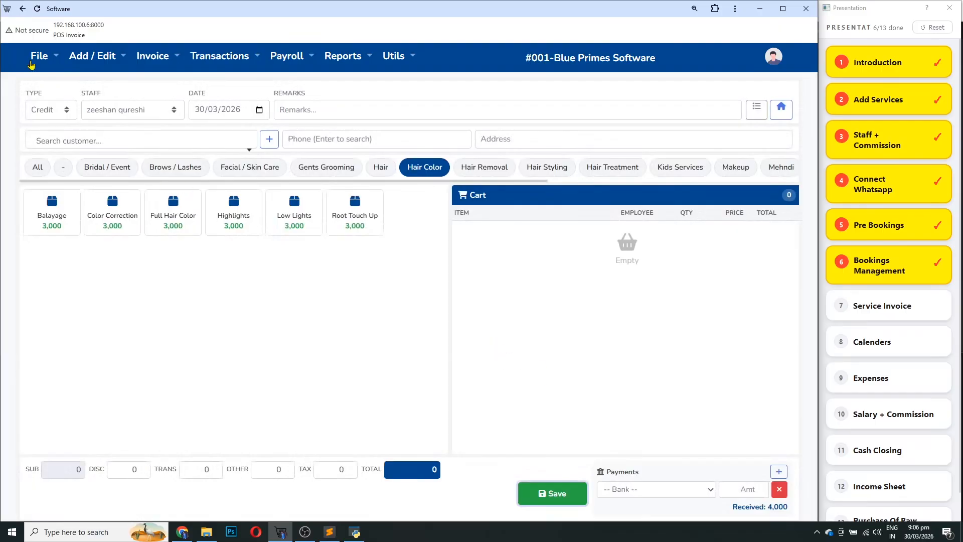
# Check invoice 4 in the Sales list, then go back to the dashboard showing 10,000 revenue
pyautogui.click(782, 108)
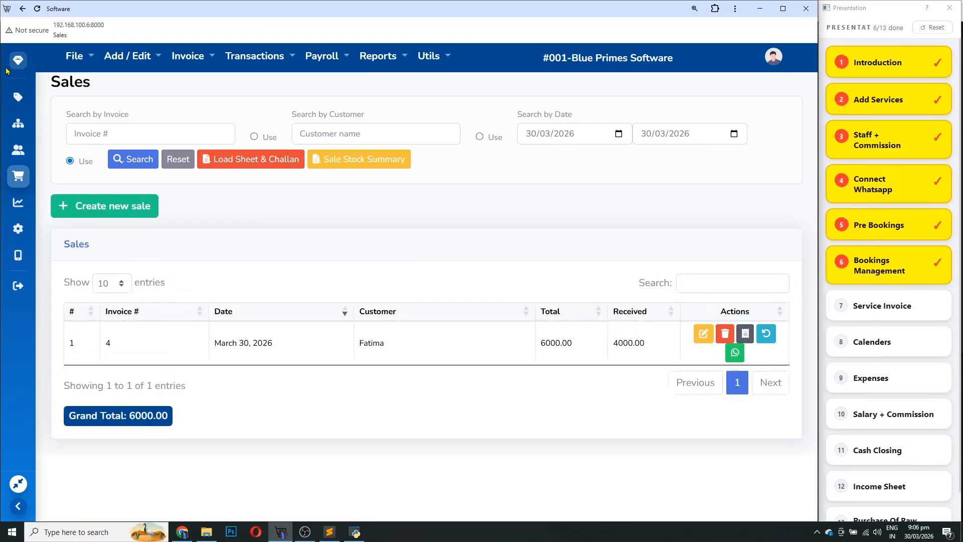
pyautogui.click(18, 61)
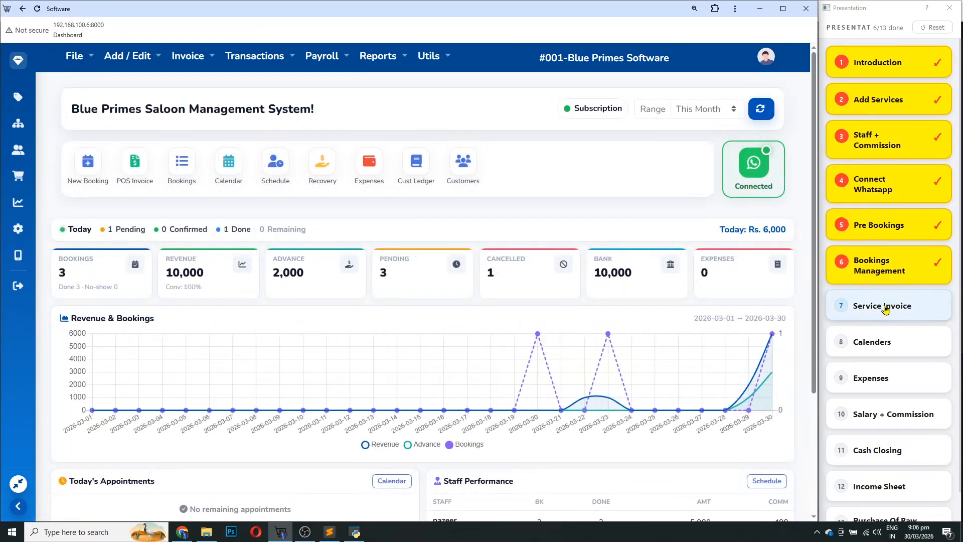
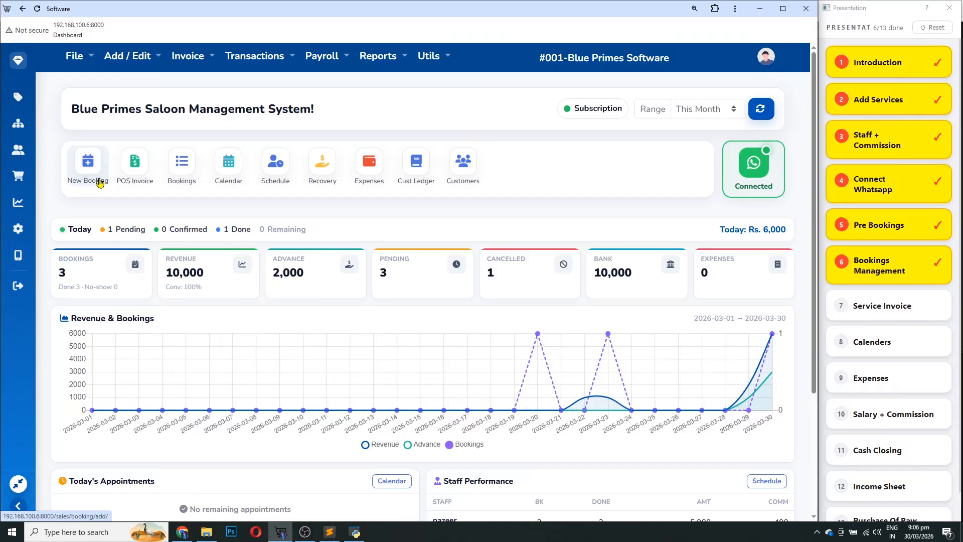
# Open a POS invoice and browse the Bridal, Brows, Facial, Gents Grooming, Hair and Hair Color categories
pyautogui.click(139, 172)
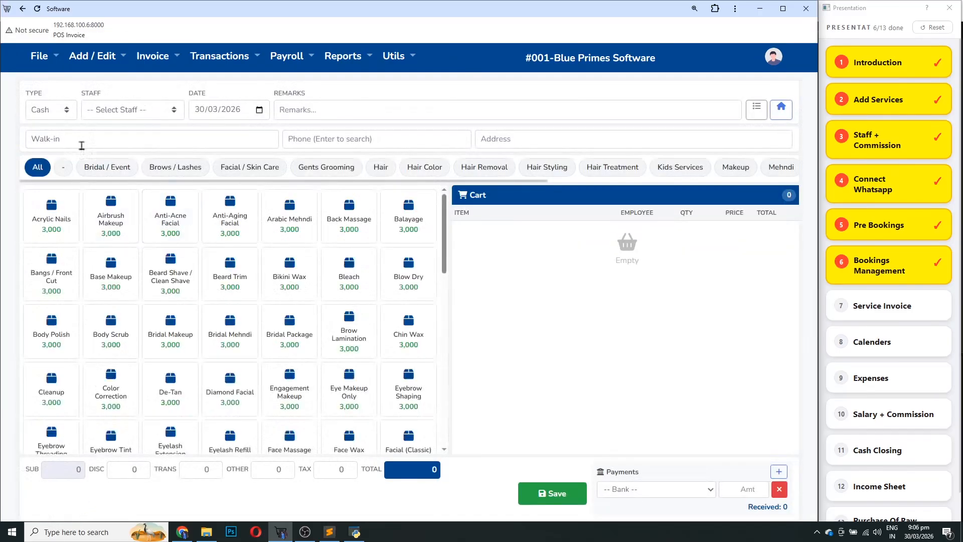
pyautogui.click(86, 171)
pyautogui.click(166, 170)
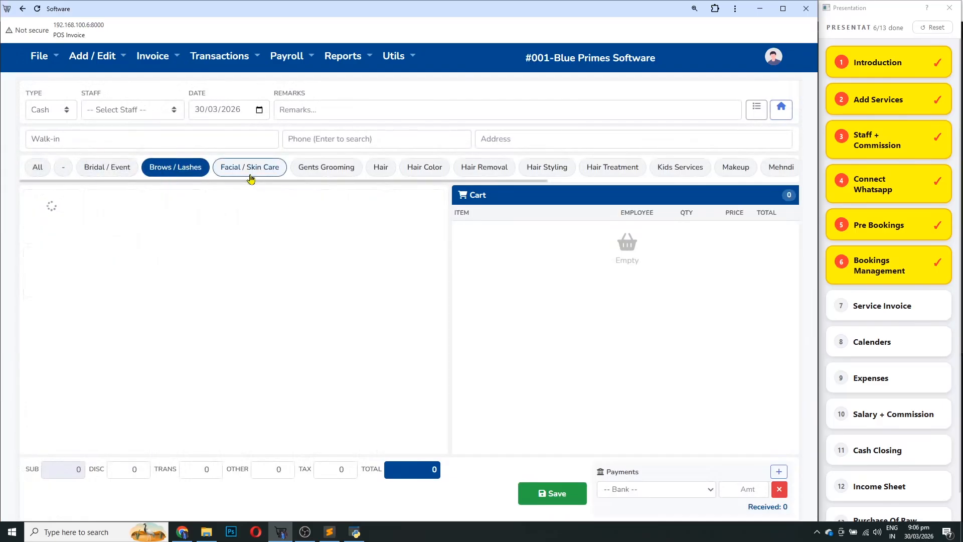
pyautogui.click(249, 170)
pyautogui.click(309, 169)
pyautogui.click(388, 172)
pyautogui.click(424, 170)
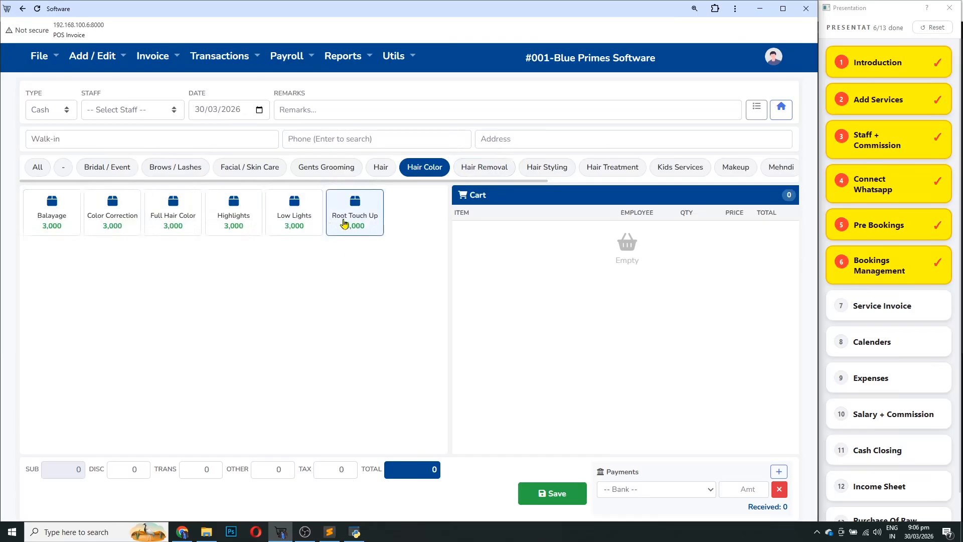
# Add Brow Lamination and Bridal Makeup to the cart, totalling 6,000
pyautogui.click(162, 171)
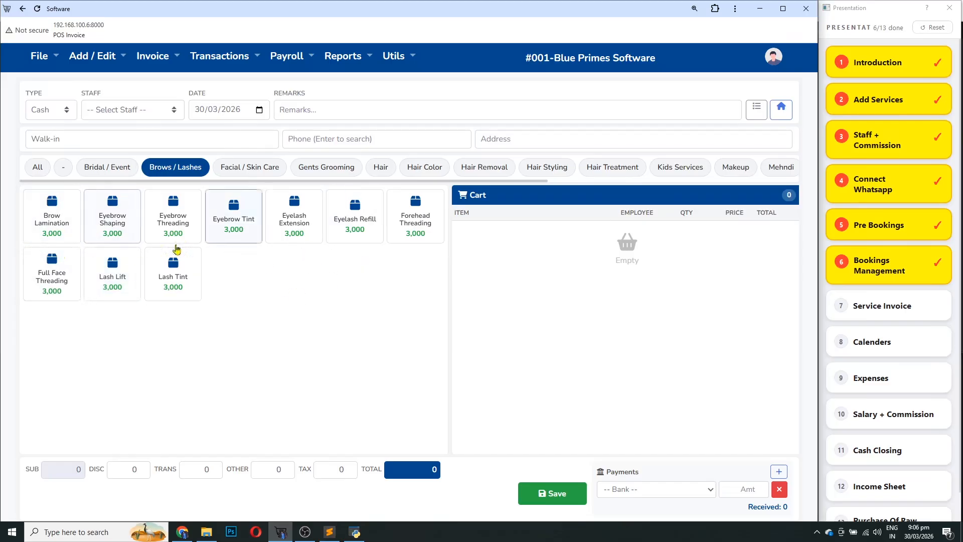
pyautogui.click(40, 220)
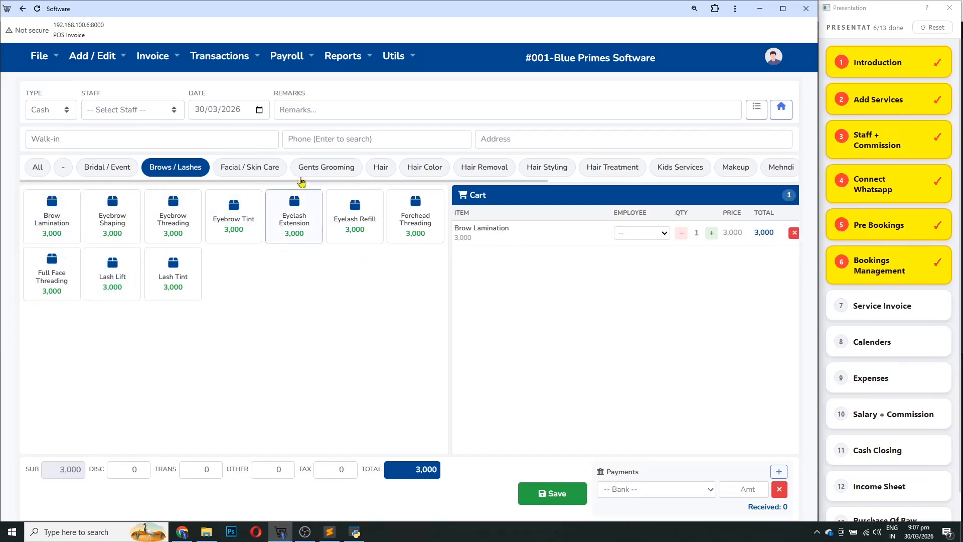
pyautogui.click(119, 173)
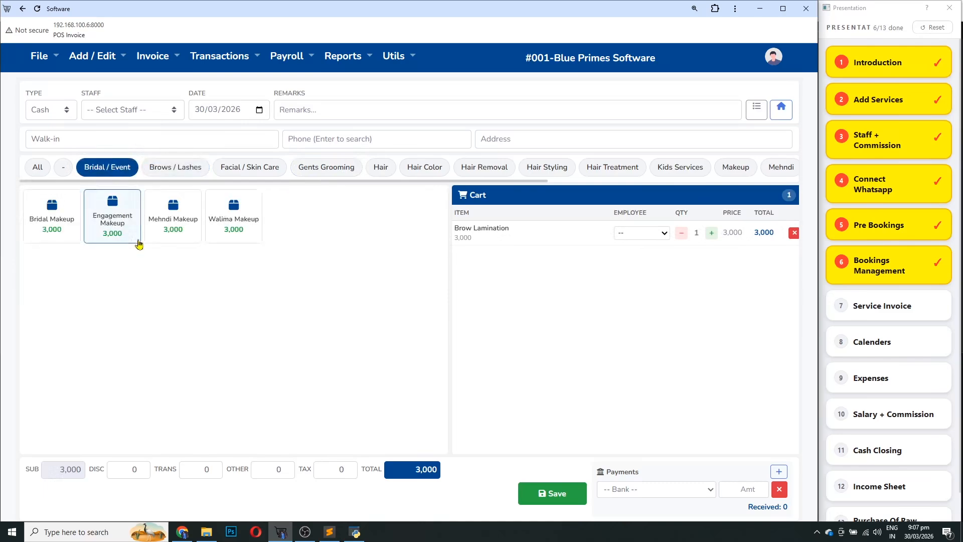
pyautogui.click(44, 221)
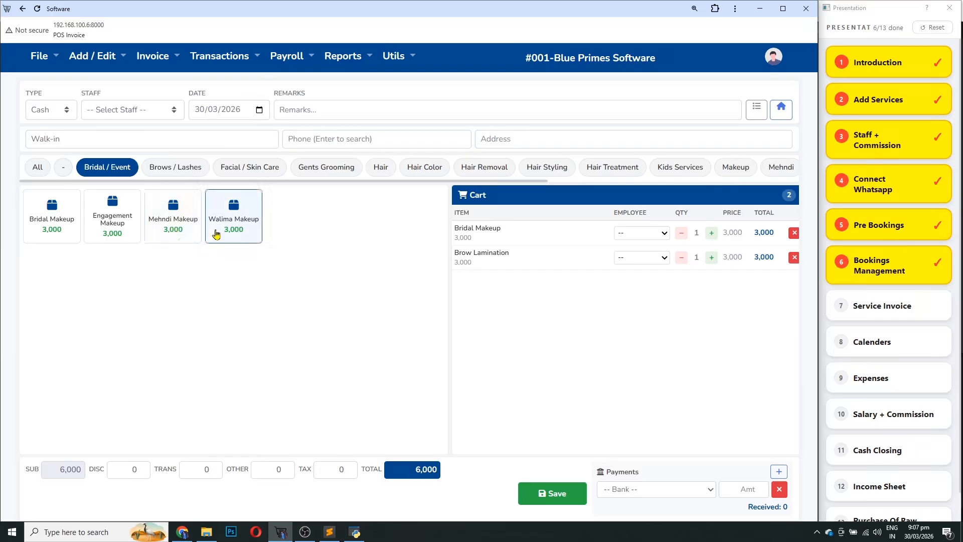
# Browse the Hair Treatment, Kids, Spa, manicure and pedicure categories, then pick Bridal Makeup's performer
pyautogui.click(601, 170)
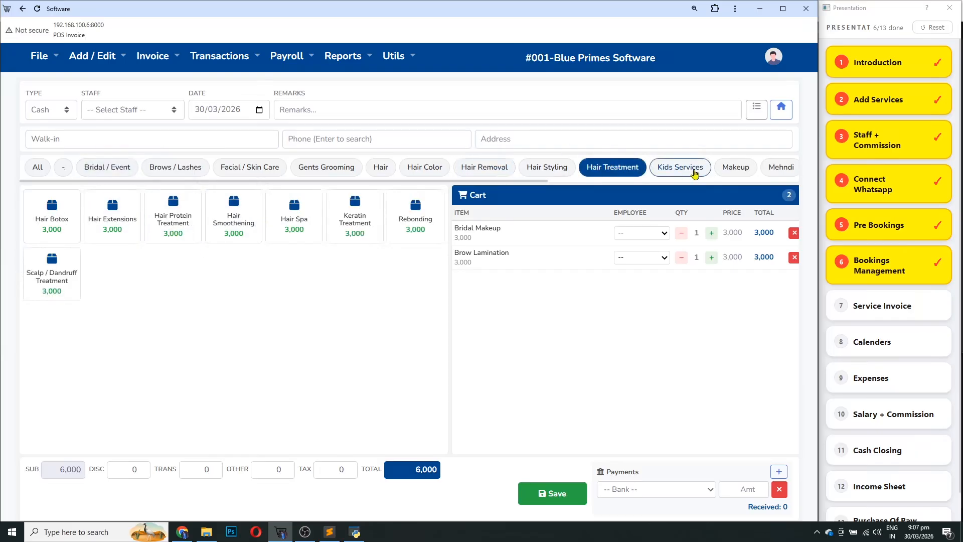
pyautogui.click(685, 172)
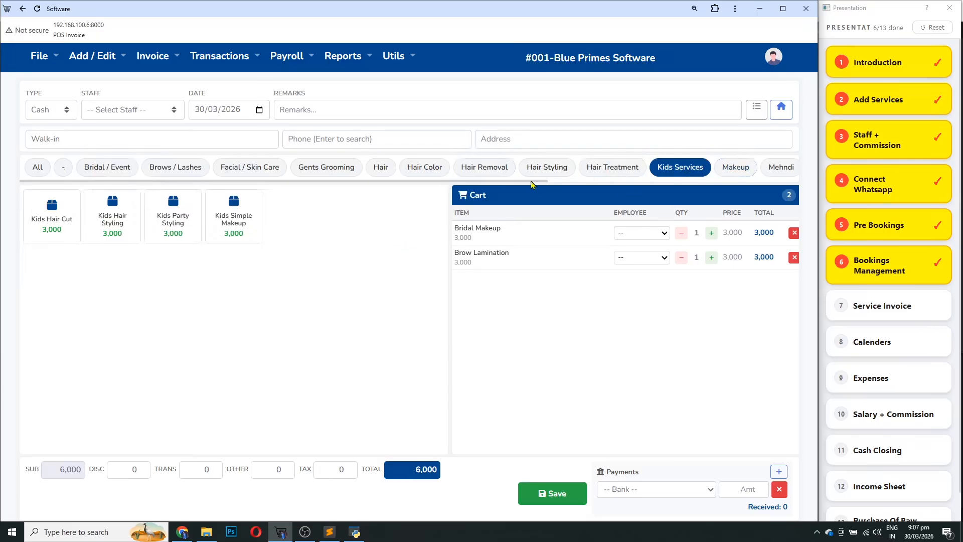
pyautogui.hscroll(5, 722, 170)
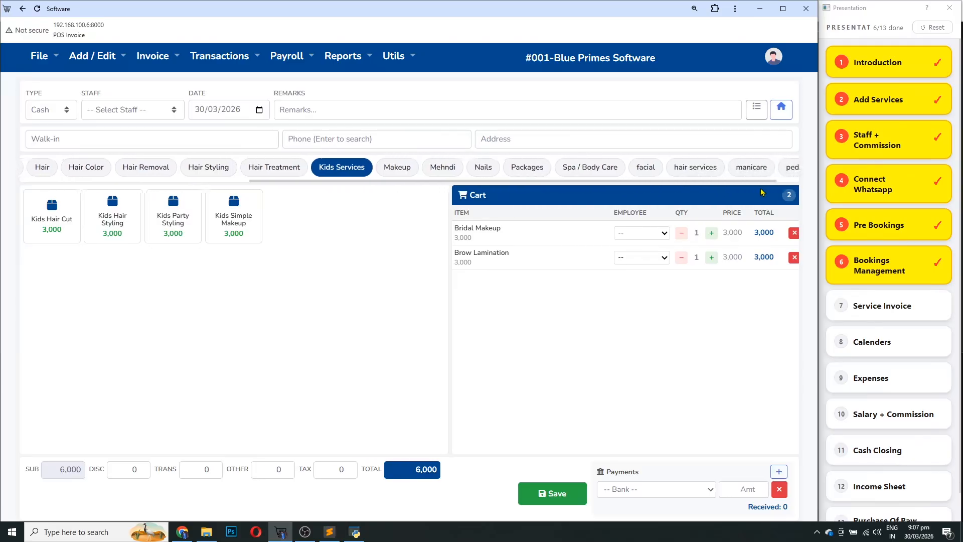
pyautogui.click(586, 166)
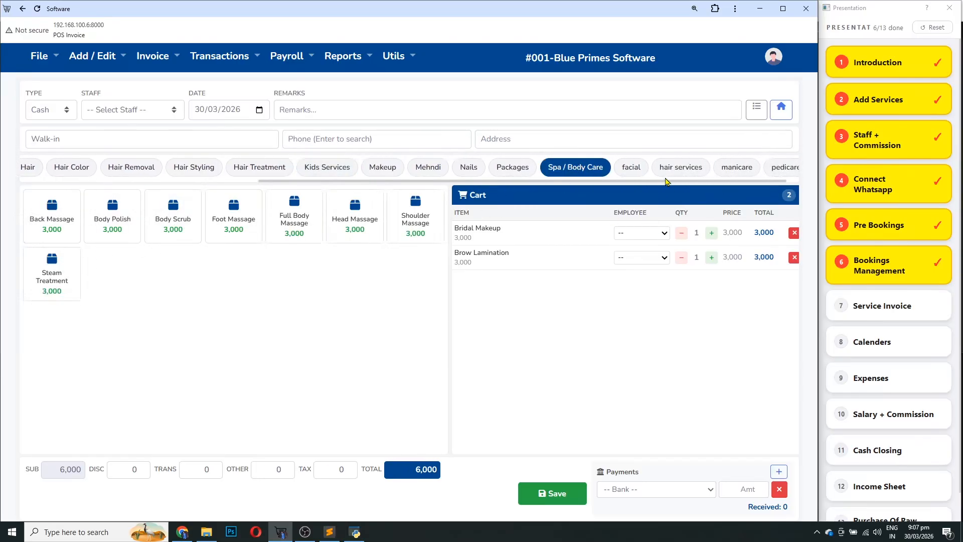
pyautogui.click(747, 167)
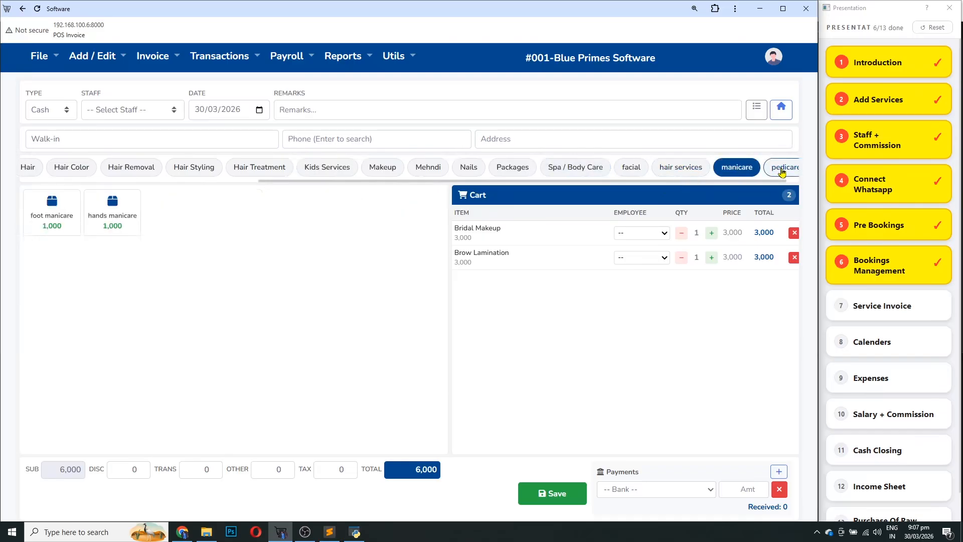
pyautogui.click(783, 171)
pyautogui.click(677, 167)
pyautogui.moveTo(541, 182); pyautogui.dragTo(253, 184)
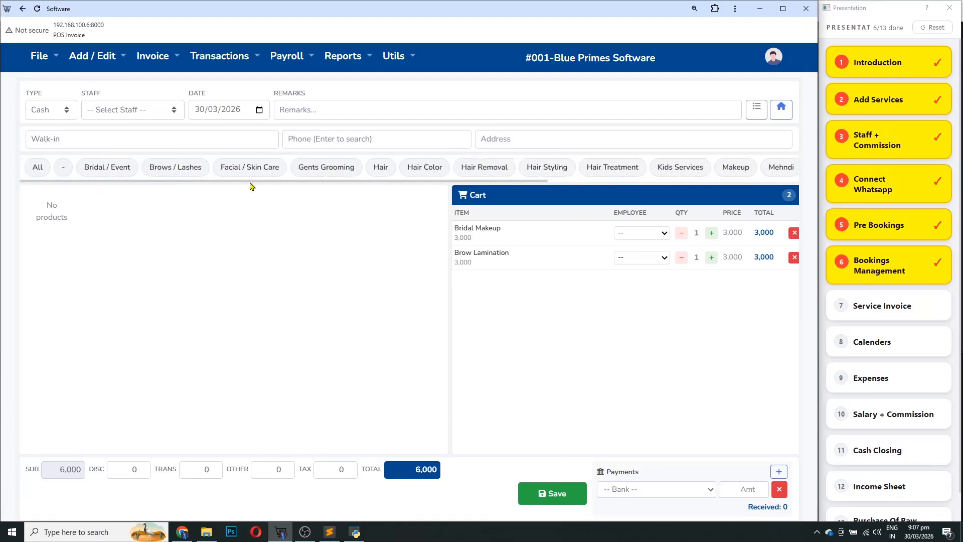
pyautogui.click(647, 235)
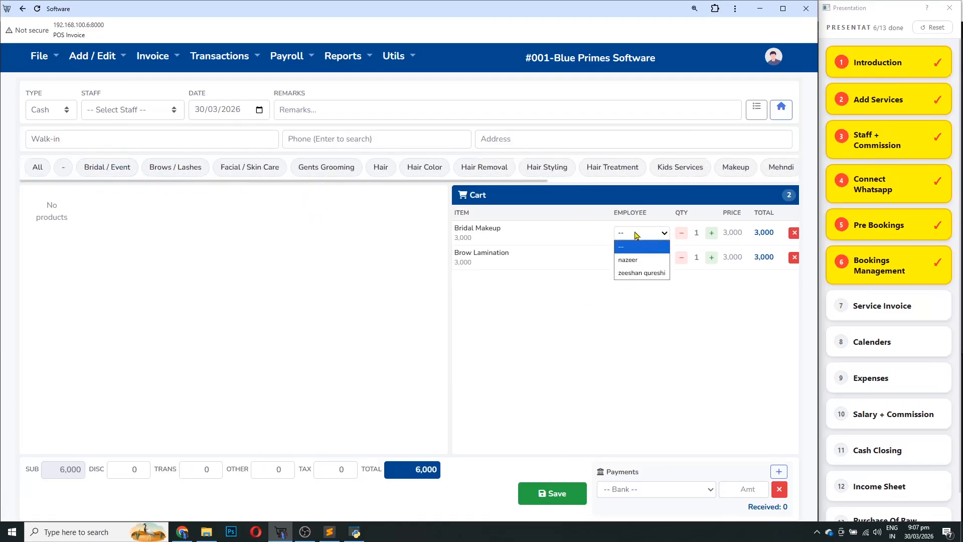
# Assign one staff member to Bridal Makeup and the other to Brow Lamination
pyautogui.click(633, 260)
pyautogui.click(641, 257)
pyautogui.click(637, 298)
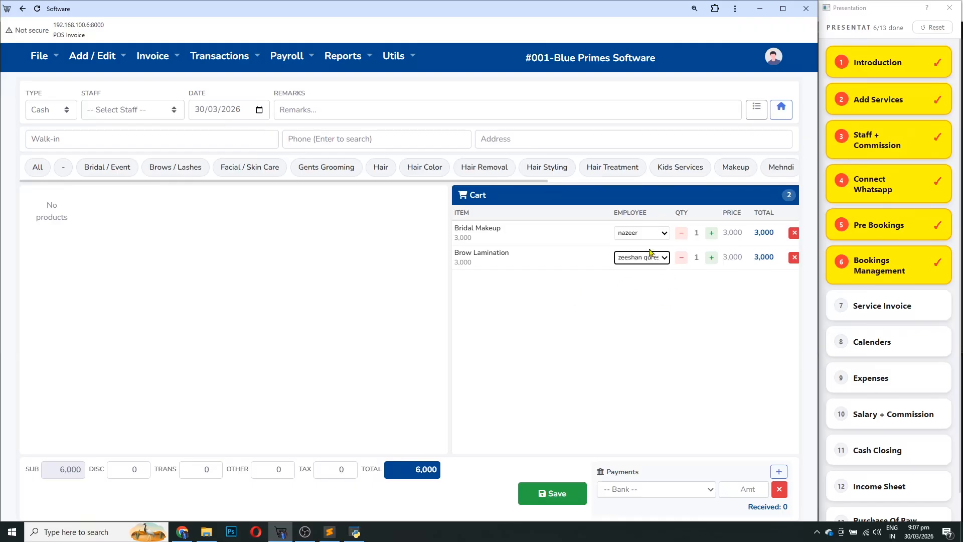
# Set the invoice type to Credit, leaving the invoice staff field unchosen
pyautogui.click(56, 115)
pyautogui.click(41, 142)
pyautogui.click(140, 111)
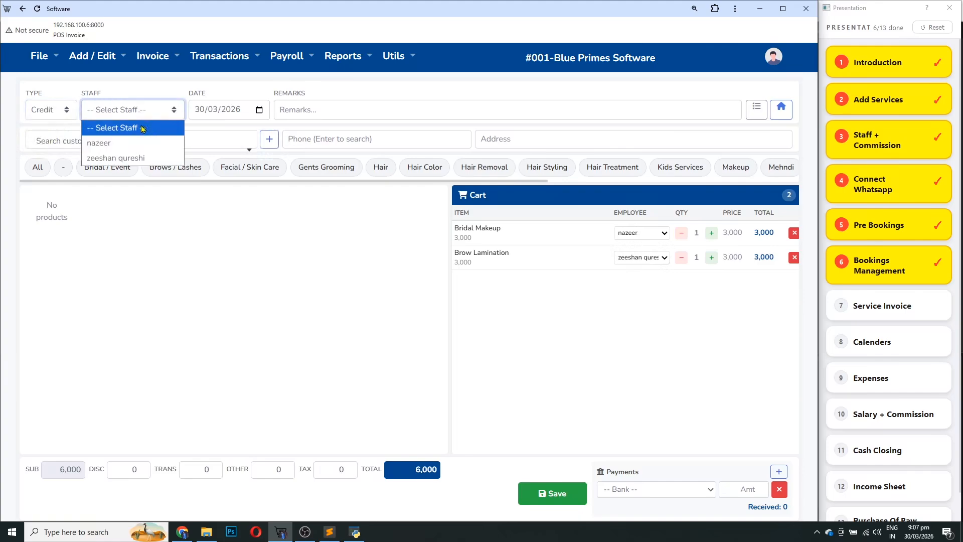
pyautogui.click(155, 116)
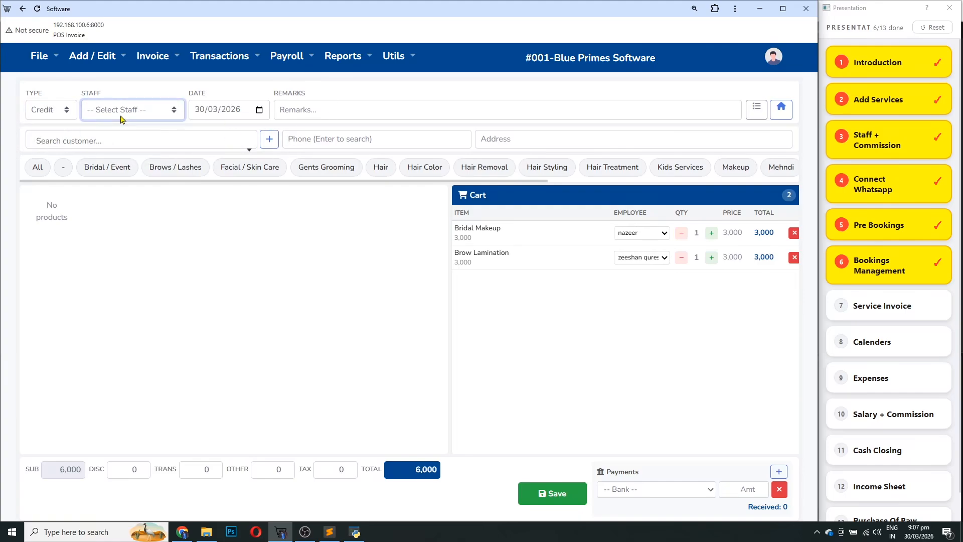
pyautogui.click(121, 118)
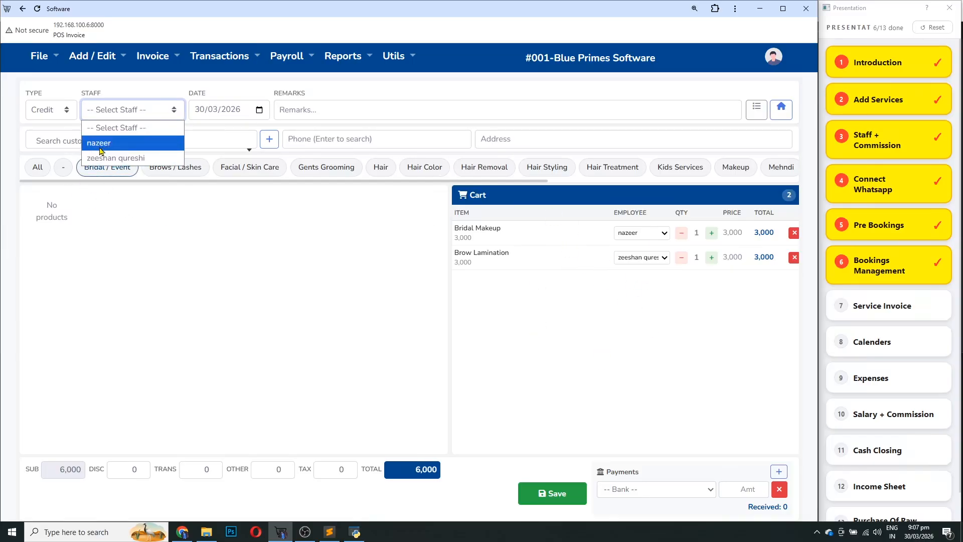
pyautogui.click(698, 353)
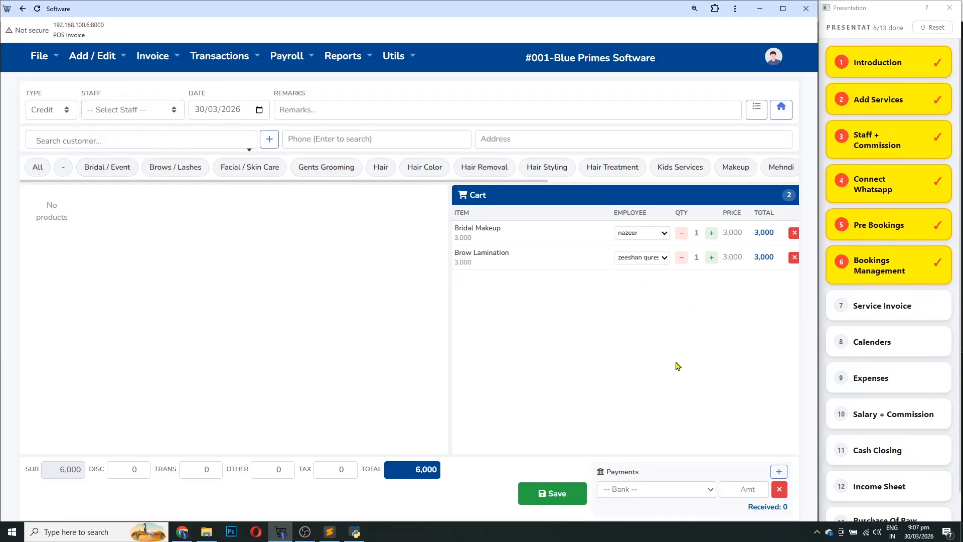
# Go to the phone and customer search fields to look up the customer
pyautogui.click(137, 170)
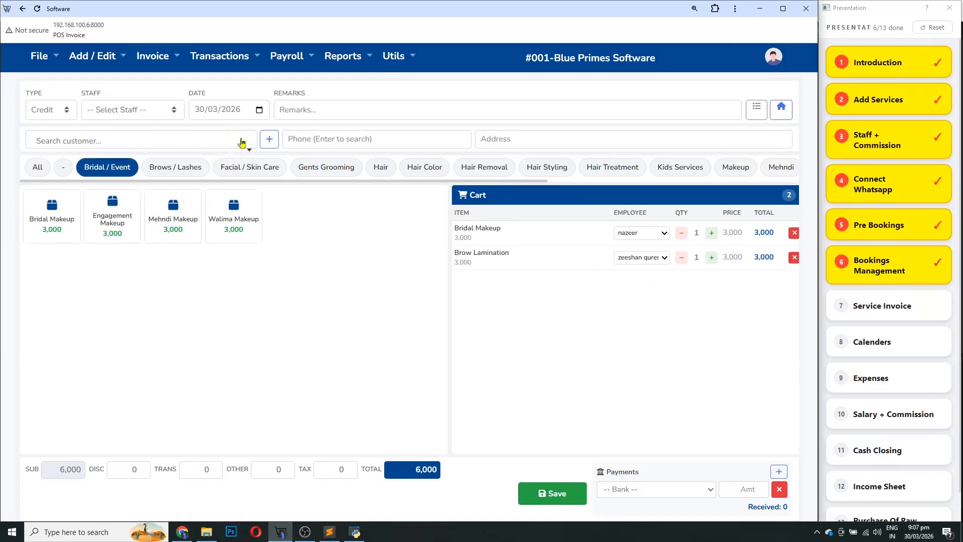
pyautogui.click(363, 145)
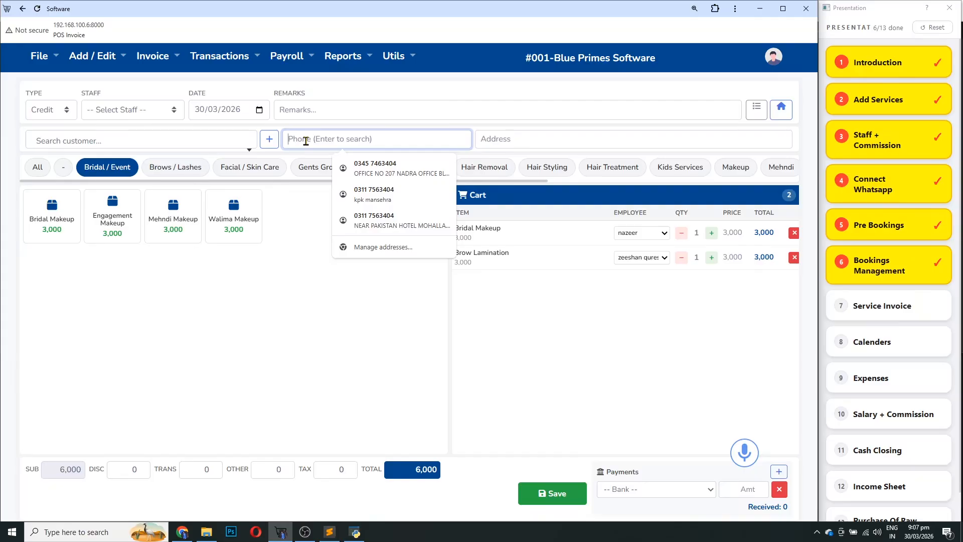
pyautogui.click(176, 143)
# Start a new customer and enter the customer's name and mobile number
pyautogui.click(276, 139)
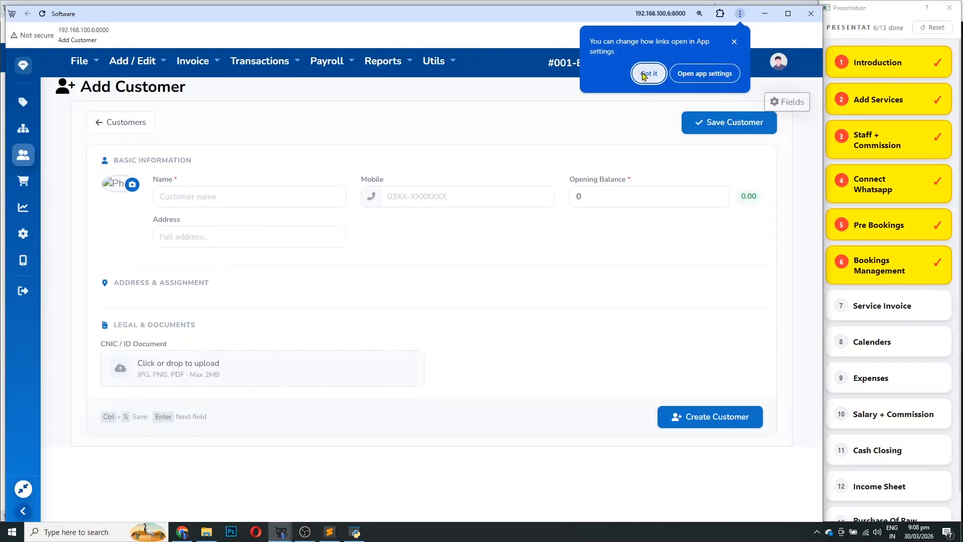
pyautogui.click(649, 74)
pyautogui.click(175, 202)
pyautogui.write('test')
pyautogui.press('BackSpace')
pyautogui.press('BackSpace')
pyautogui.press('BackSpace')
pyautogui.press('BackSpace')
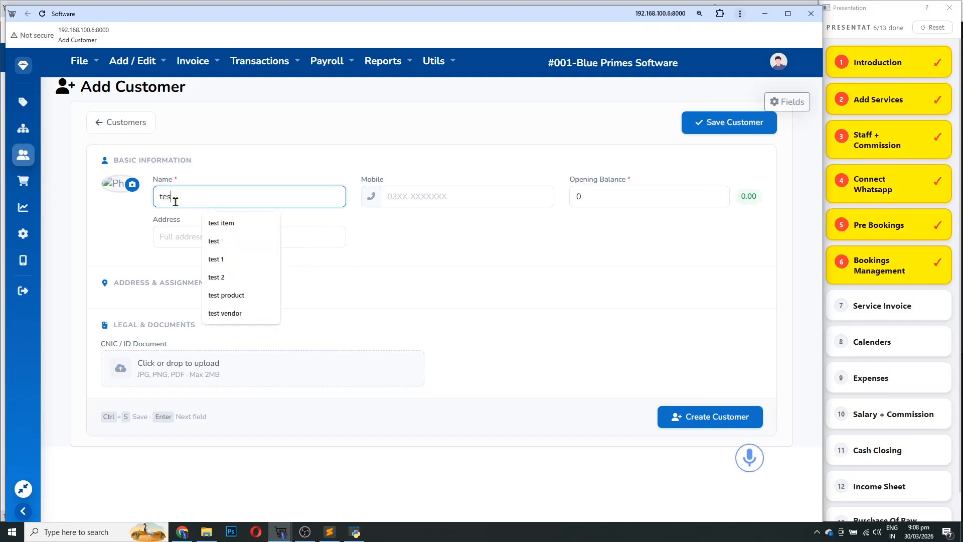
pyautogui.write('waniya')
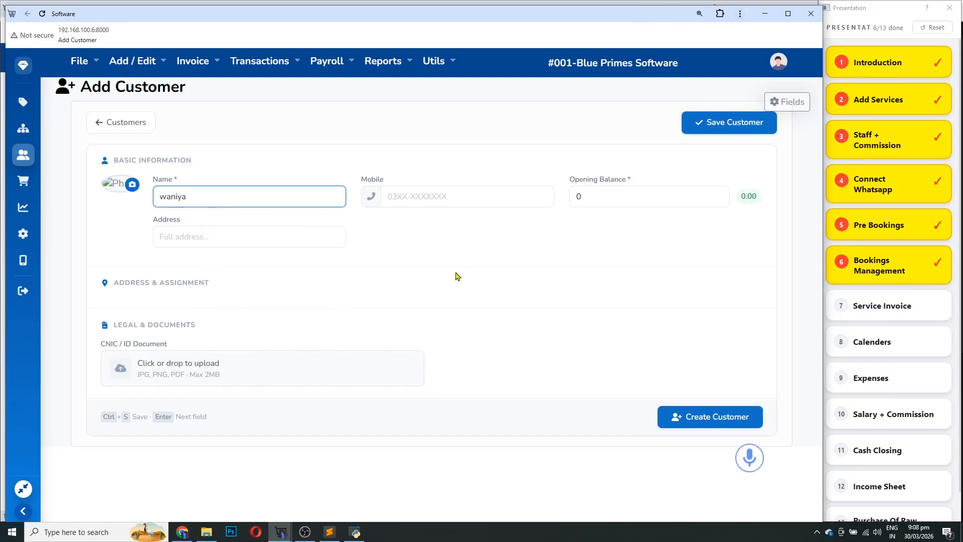
pyautogui.press('Return')
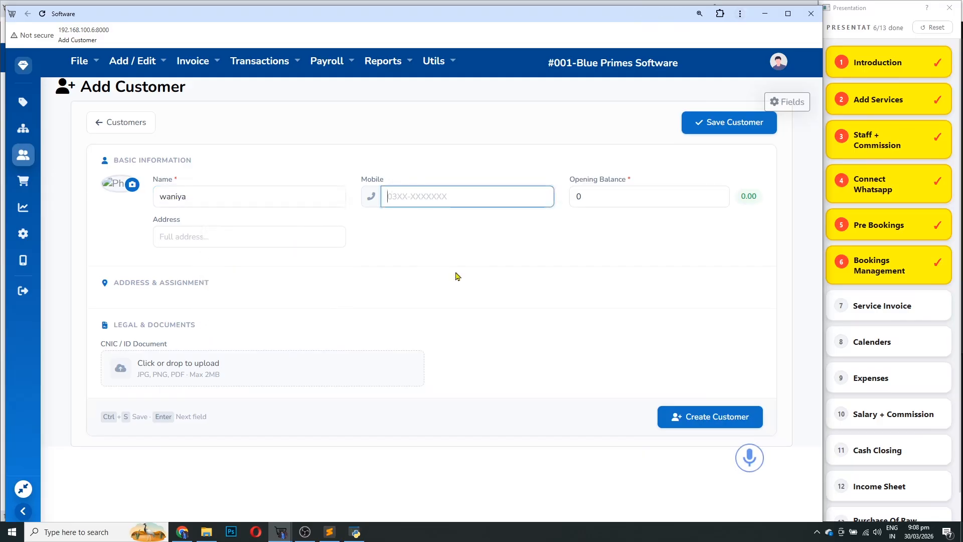
pyautogui.write('031111111')
pyautogui.press('Return')
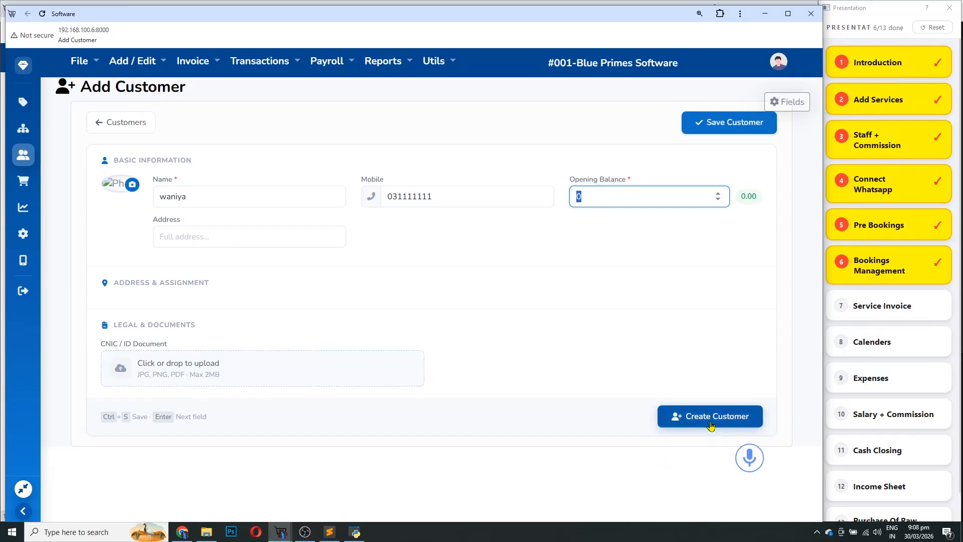
# Enter the customer's address, create the customer, and move the Add Customer window aside
pyautogui.click(235, 232)
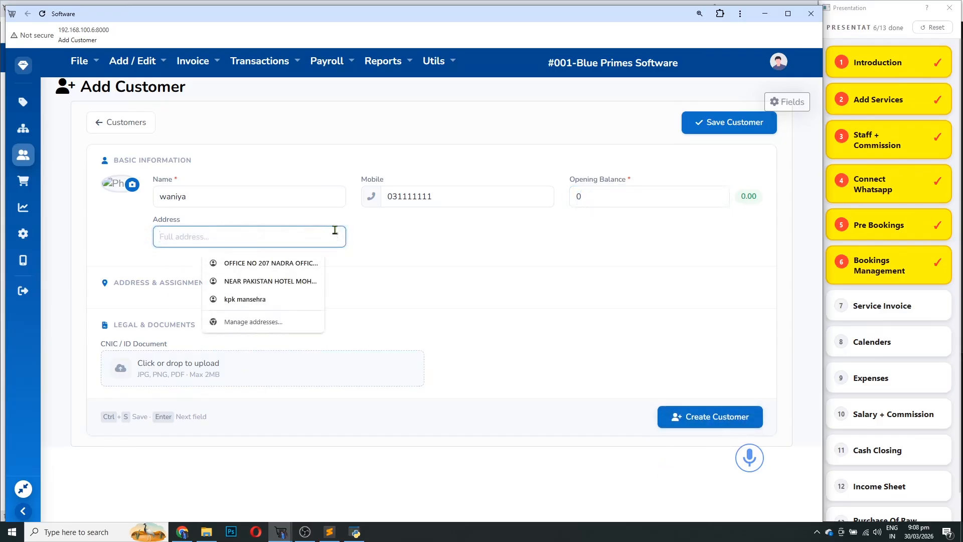
pyautogui.write('rawalipindi')
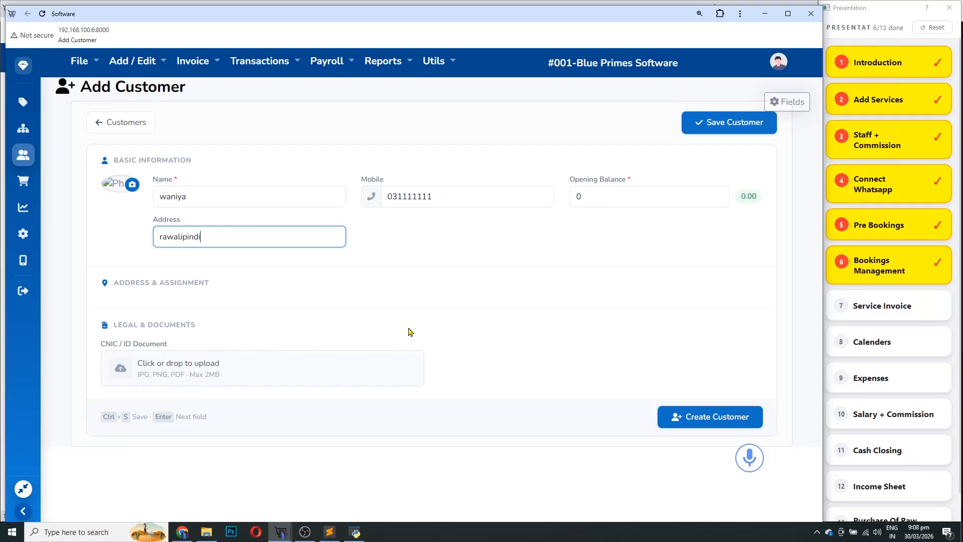
pyautogui.click(687, 416)
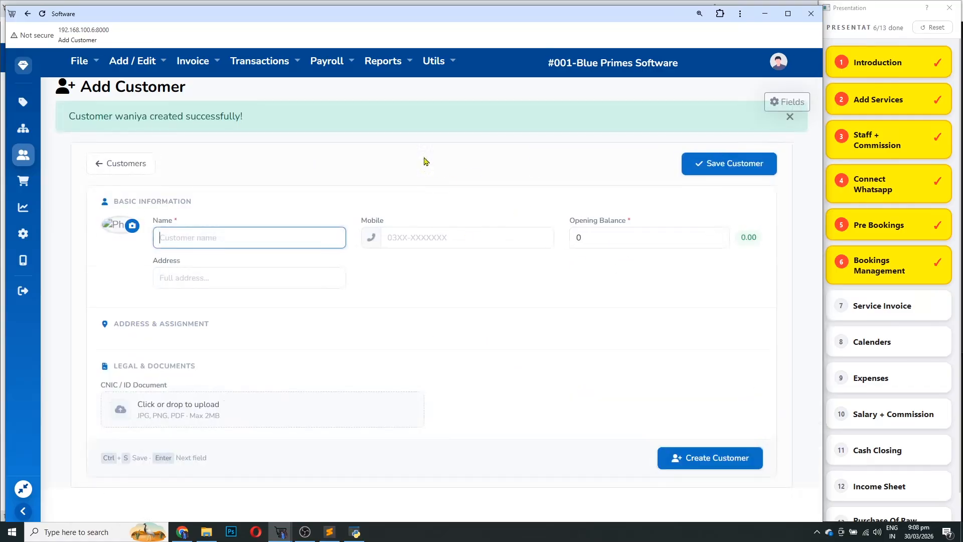
pyautogui.click(28, 13)
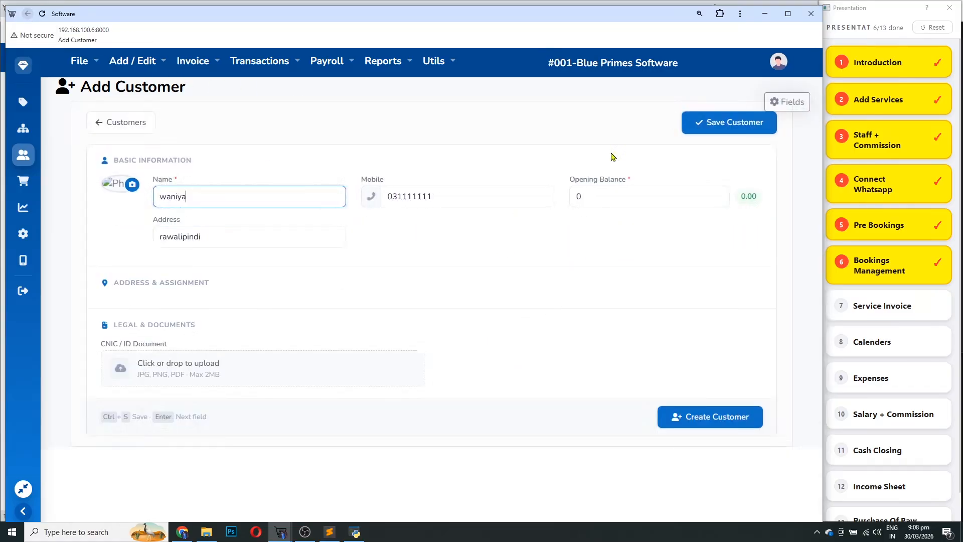
pyautogui.moveTo(663, 17); pyautogui.dragTo(628, 98)
# Close Add Customer and attach the new customer to the invoice via customer search
pyautogui.click(777, 94)
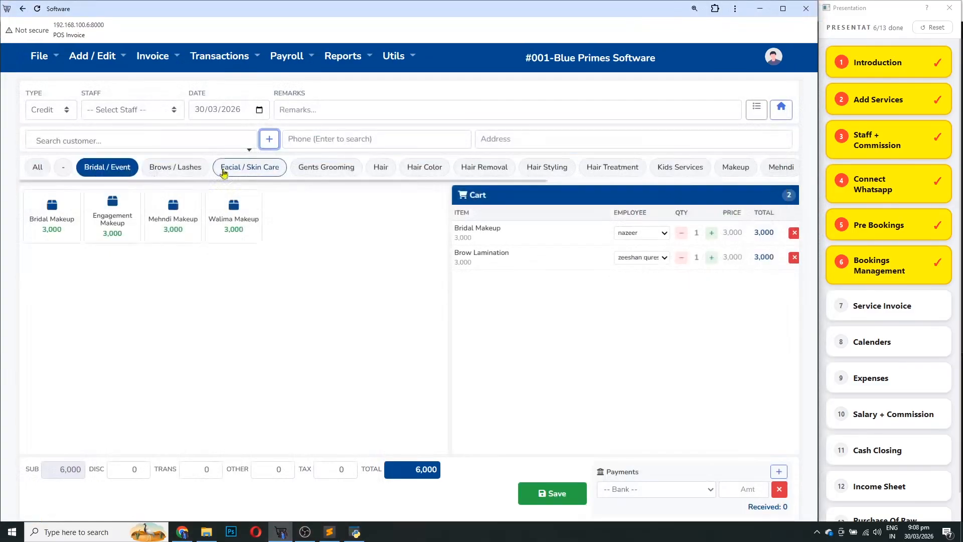
pyautogui.click(254, 139)
pyautogui.write('wa')
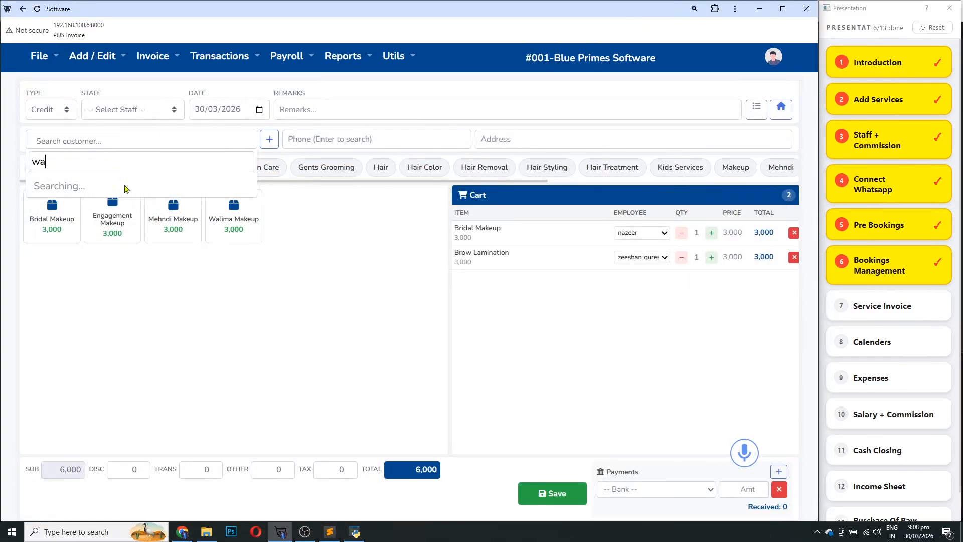
pyautogui.click(59, 189)
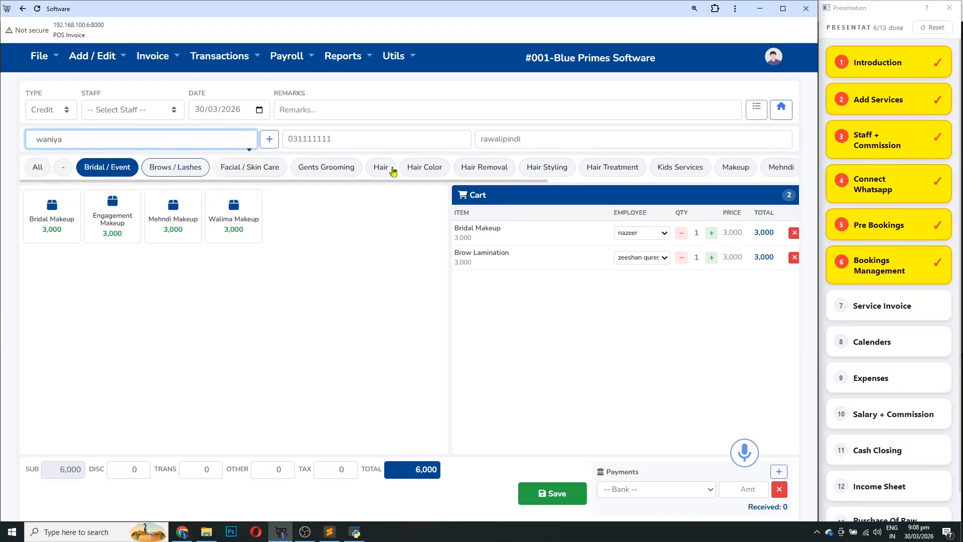
pyautogui.press('Tab')
pyautogui.press('Tab')
pyautogui.press('Tab')
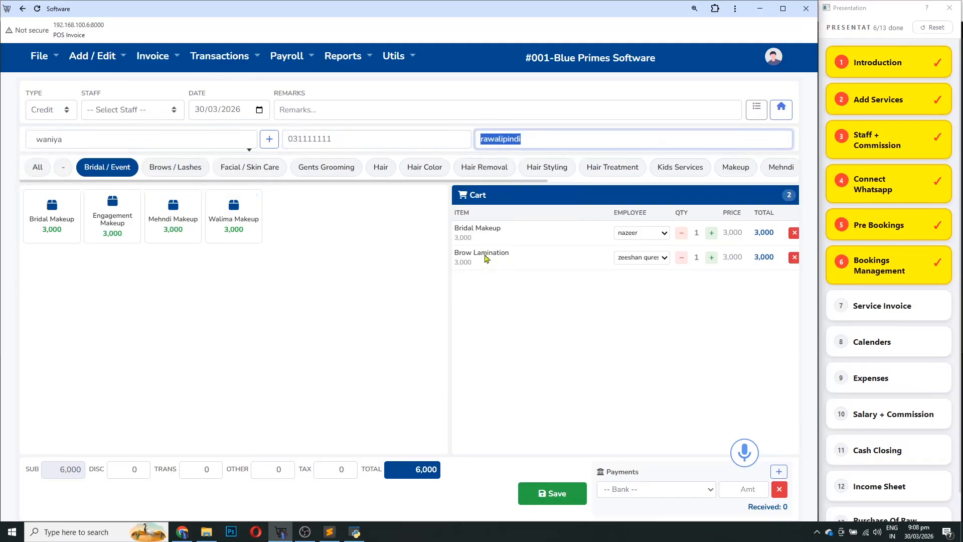
pyautogui.moveTo(512, 255); pyautogui.dragTo(457, 255)
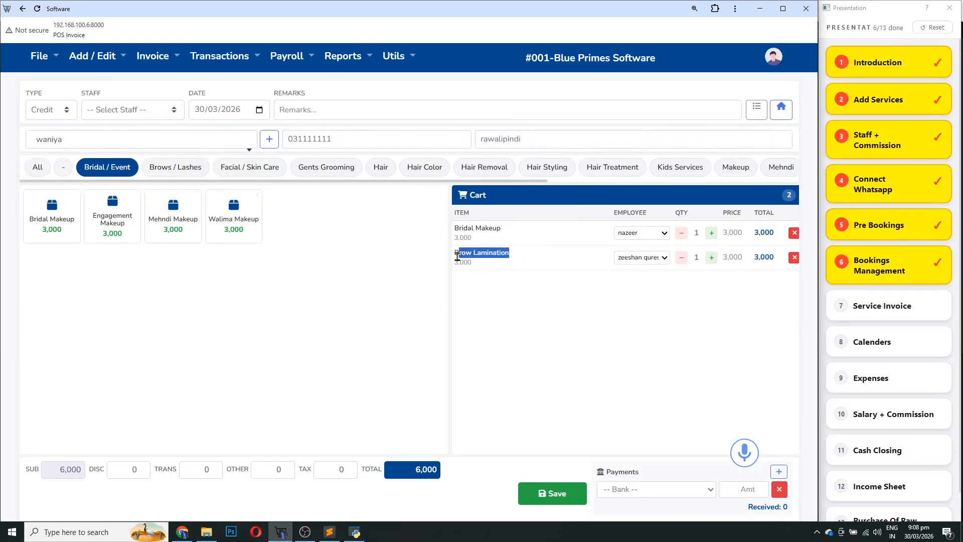
pyautogui.click(532, 327)
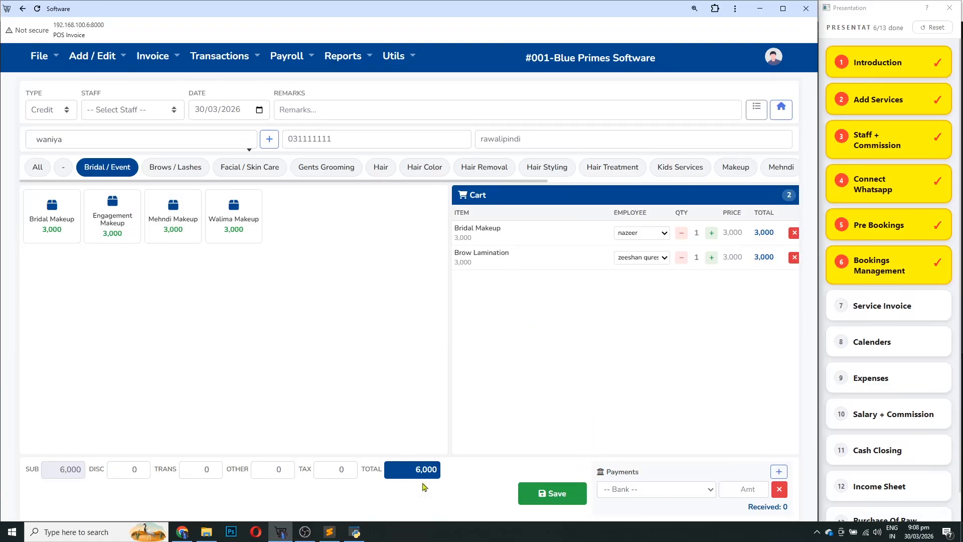
# Record a 6000 cash payment, checking the discount, TRANS, OTHER and TAX fields
pyautogui.click(634, 489)
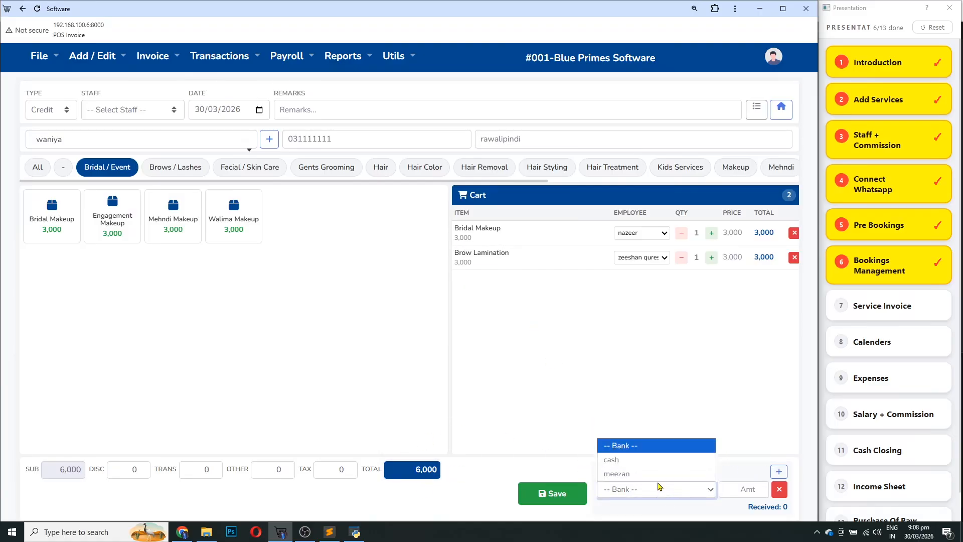
pyautogui.click(626, 460)
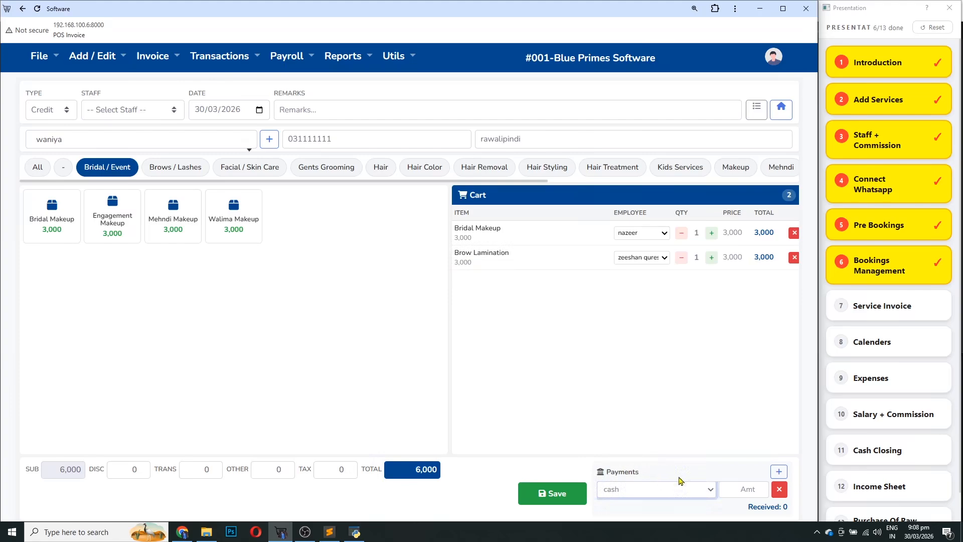
pyautogui.click(735, 486)
pyautogui.write('6000')
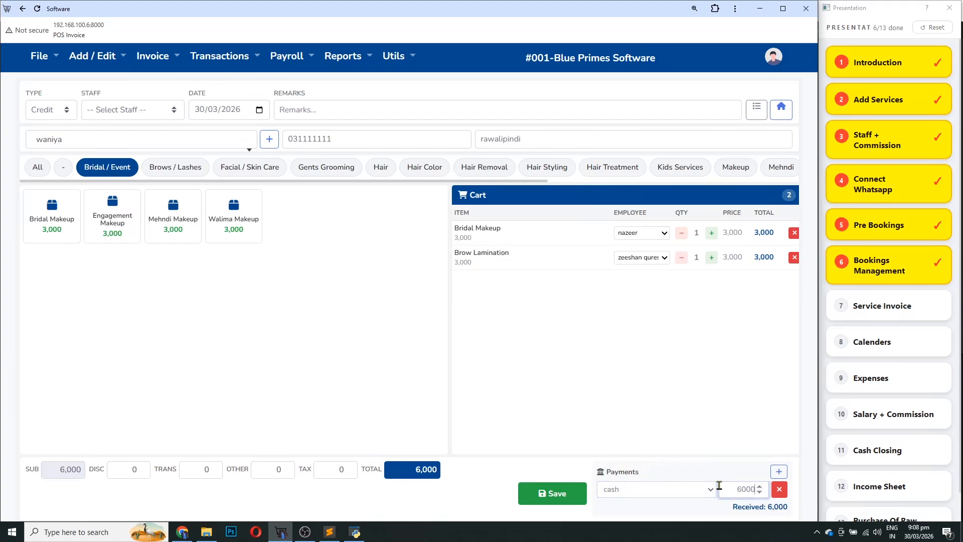
pyautogui.click(118, 471)
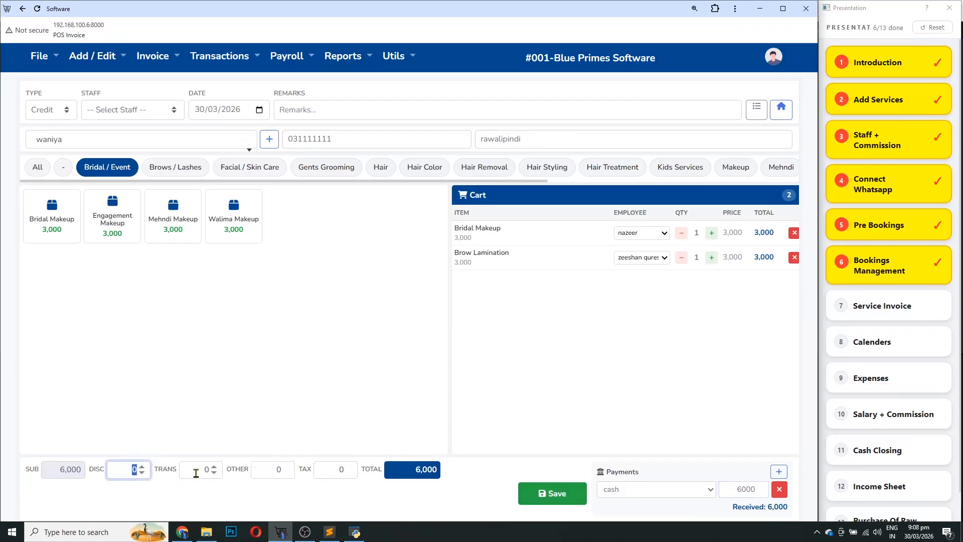
pyautogui.click(220, 470)
pyautogui.click(266, 469)
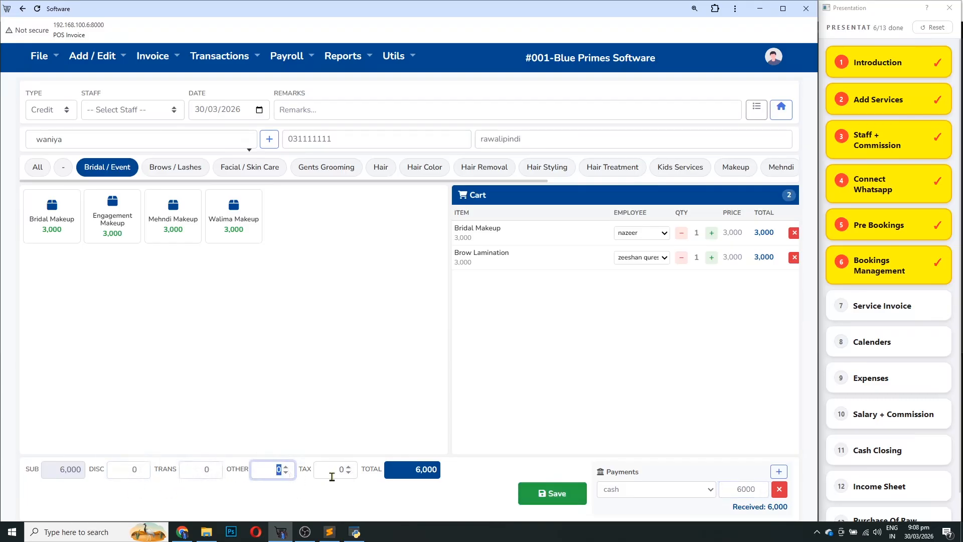
pyautogui.click(332, 477)
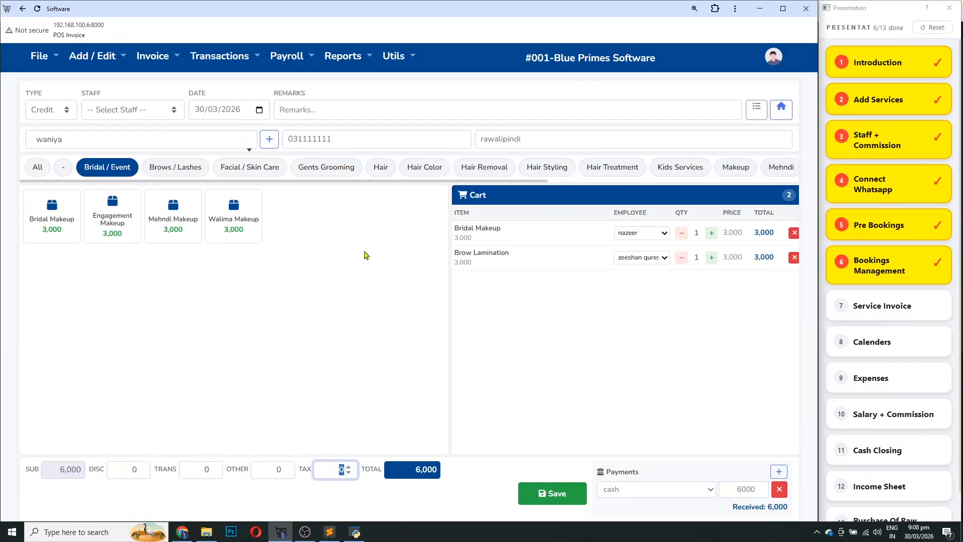
# Save Invoice #5, view it in the Sales list, and return to the dashboard showing 16,000 revenue
pyautogui.click(575, 494)
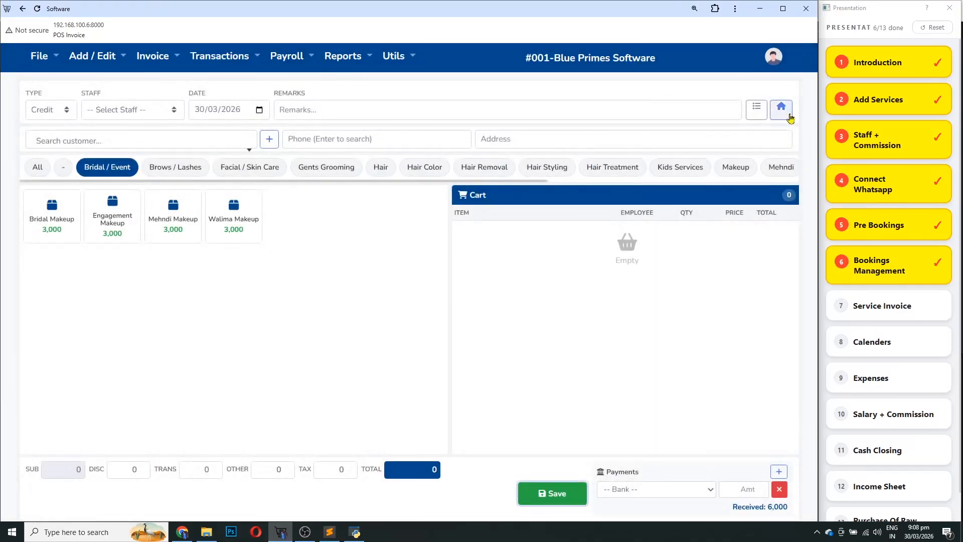
pyautogui.click(789, 114)
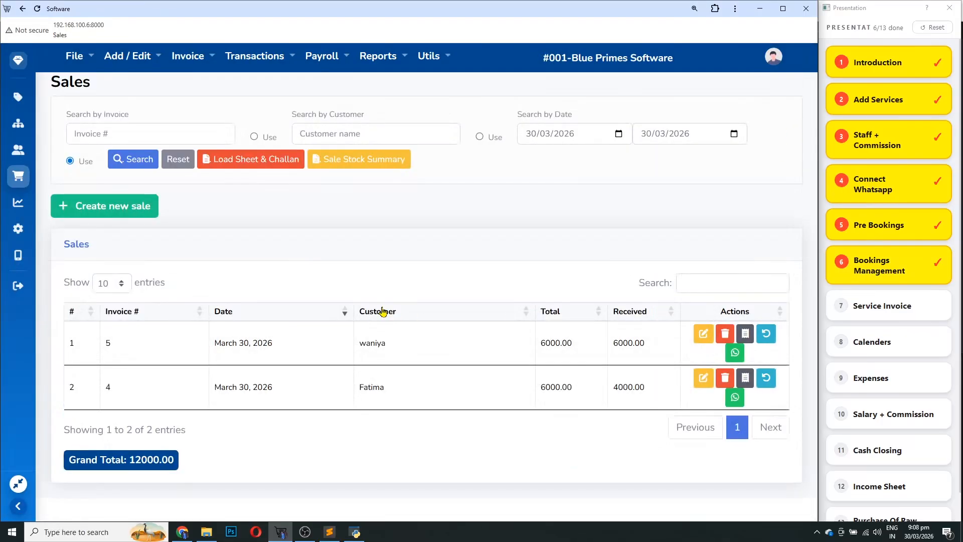
pyautogui.click(18, 61)
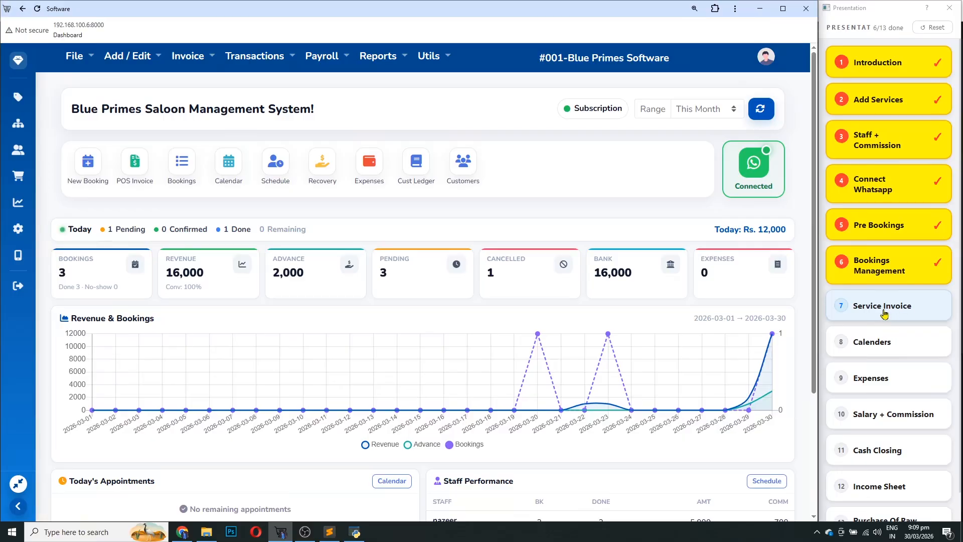
# Tick off Service Invoice in the checklist and open the booking calendar
pyautogui.click(884, 314)
pyautogui.scroll(-2, 845, 335)
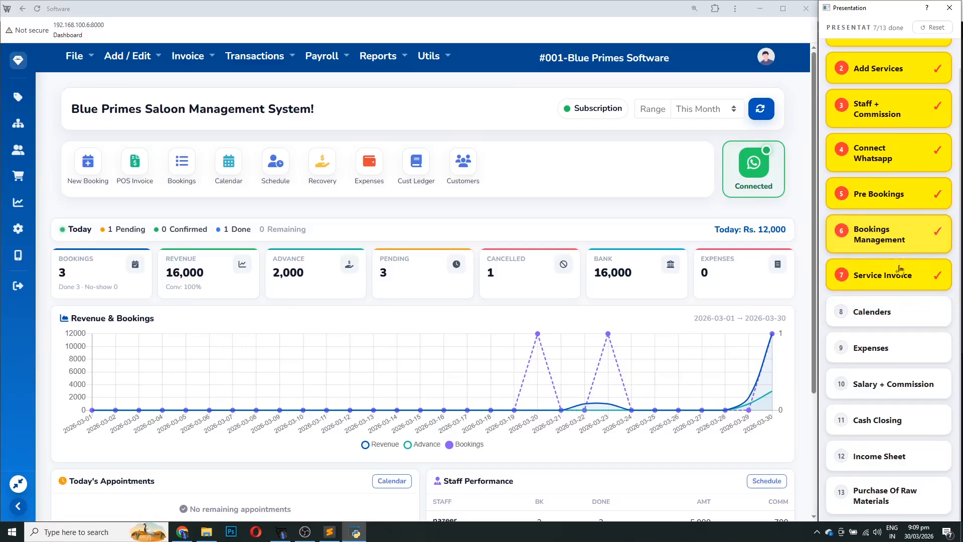
pyautogui.click(241, 166)
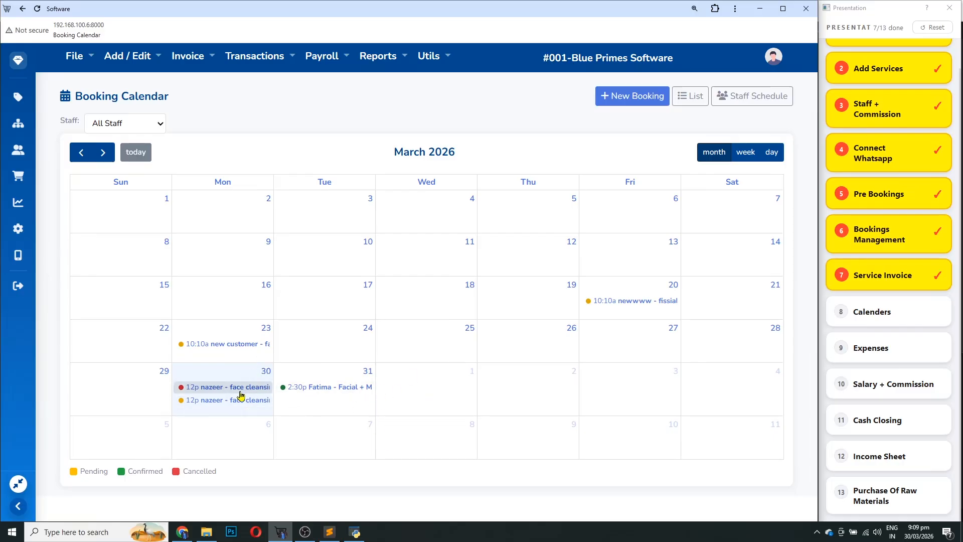
# Review the March 30 bookings, noting the cancelled and pending bookings' statuses and services
pyautogui.click(216, 383)
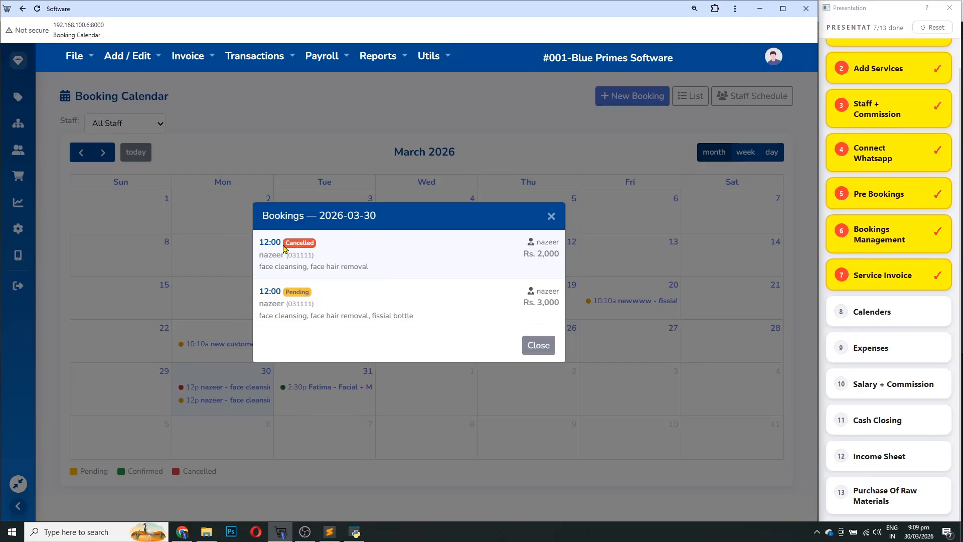
pyautogui.moveTo(279, 243); pyautogui.dragTo(310, 244)
pyautogui.moveTo(323, 294); pyautogui.dragTo(269, 297)
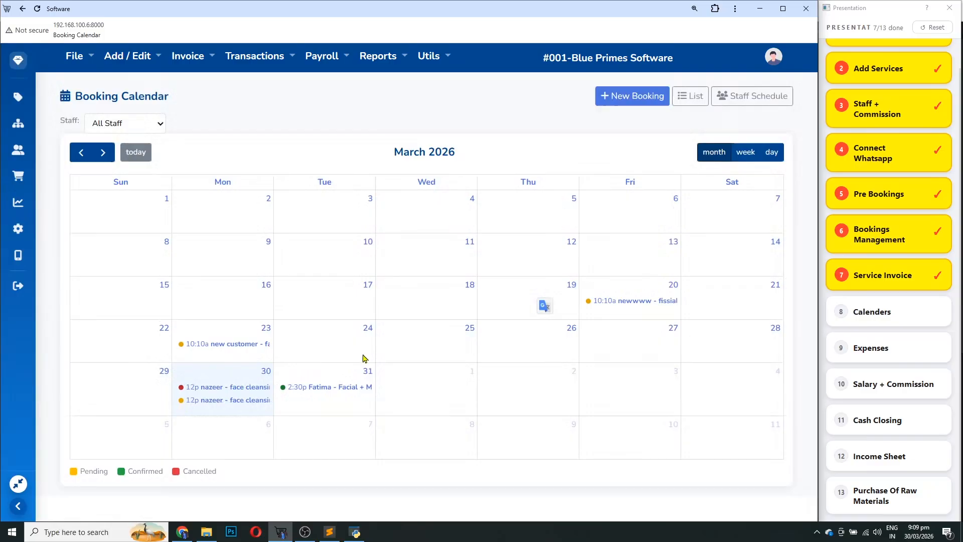
pyautogui.click(241, 389)
pyautogui.moveTo(324, 315); pyautogui.dragTo(231, 316)
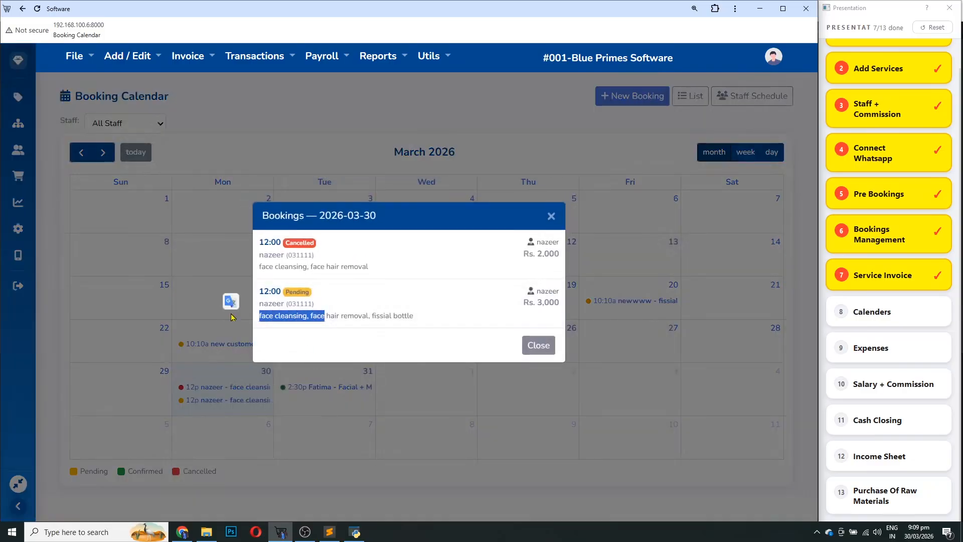
pyautogui.click(539, 345)
# Inspect pending booking B-2 and the booking on the 31st, including customer details, then filter by staff
pyautogui.click(254, 401)
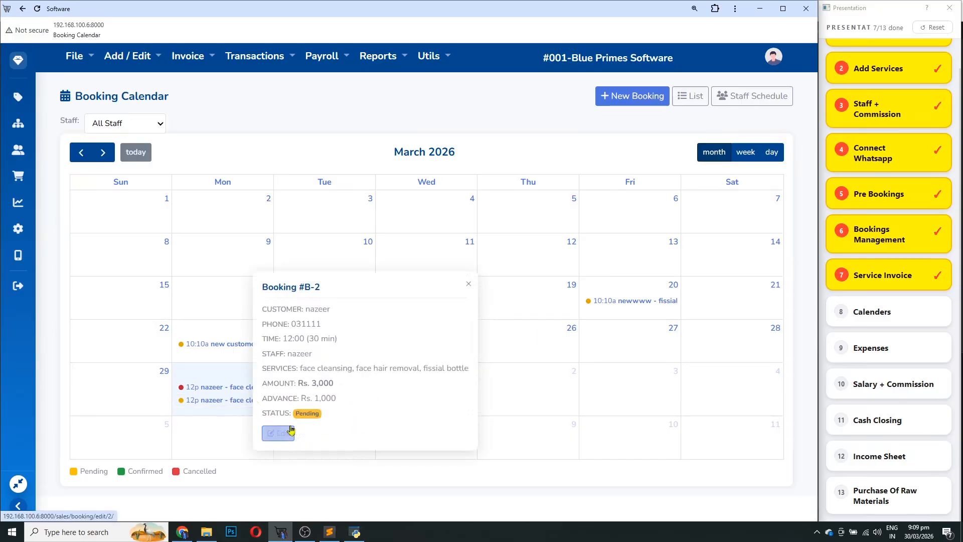
pyautogui.click(570, 369)
pyautogui.click(536, 313)
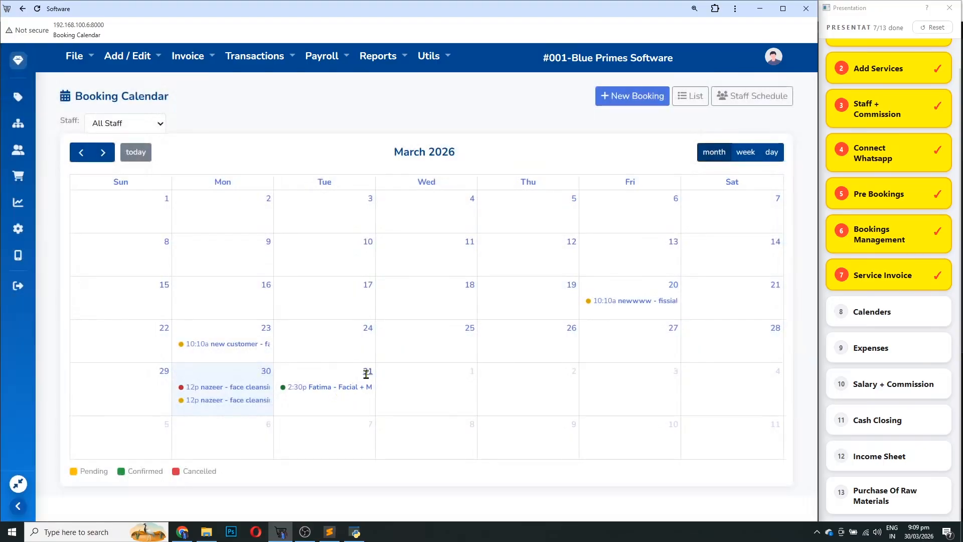
pyautogui.click(317, 392)
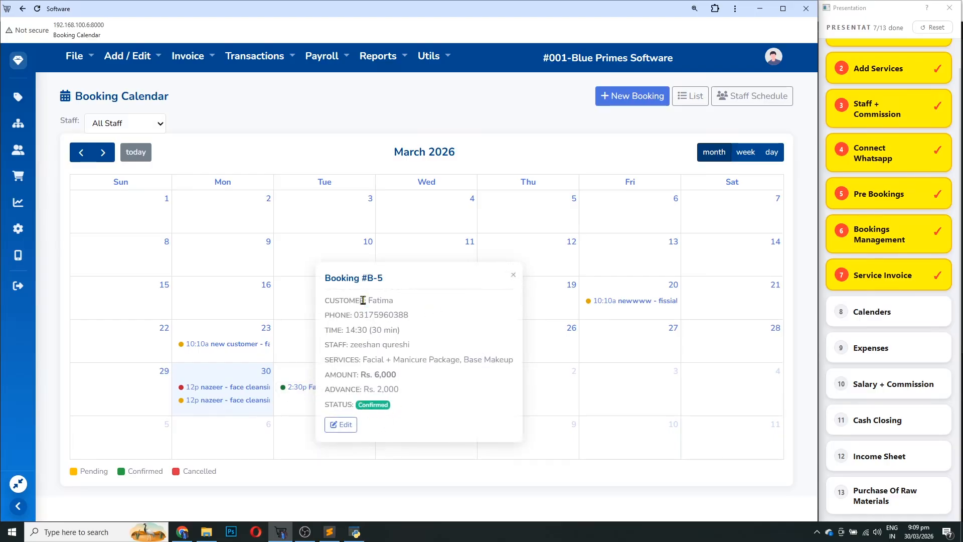
pyautogui.moveTo(364, 300); pyautogui.dragTo(324, 318)
pyautogui.moveTo(390, 333); pyautogui.dragTo(306, 346)
pyautogui.click(419, 394)
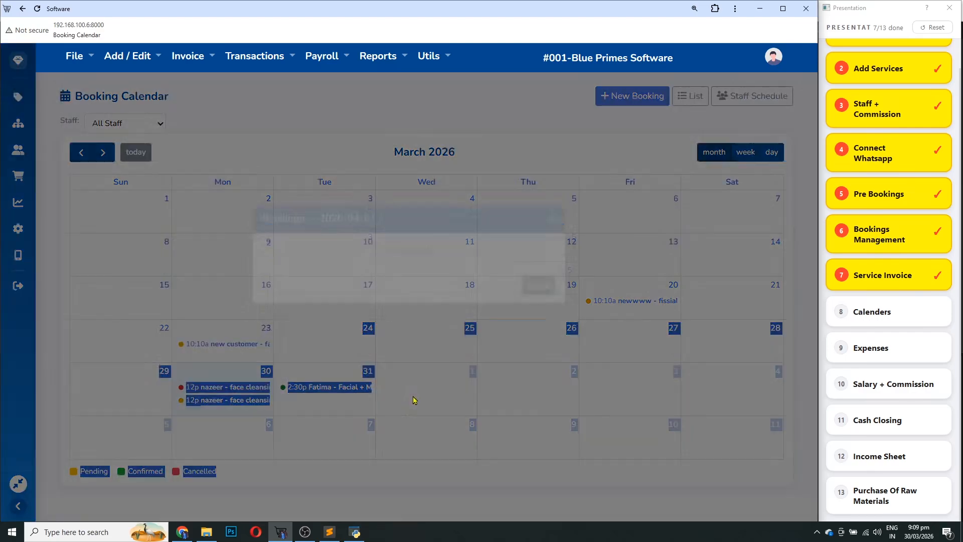
pyautogui.click(537, 314)
pyautogui.click(658, 147)
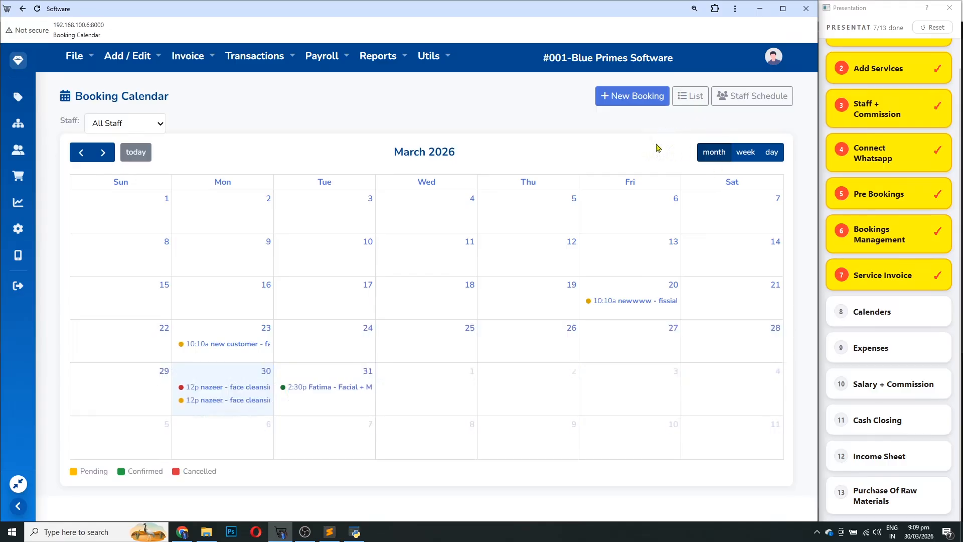
pyautogui.click(134, 124)
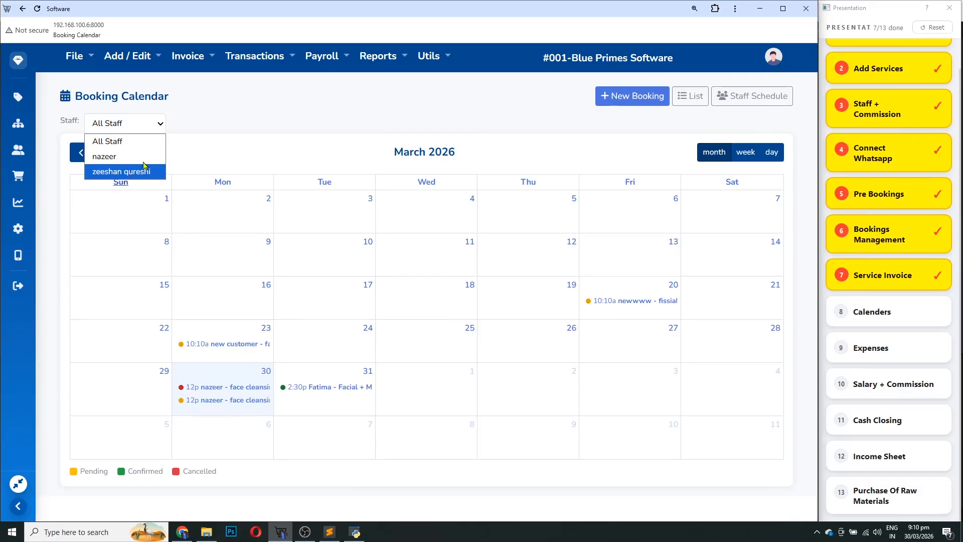
pyautogui.click(294, 103)
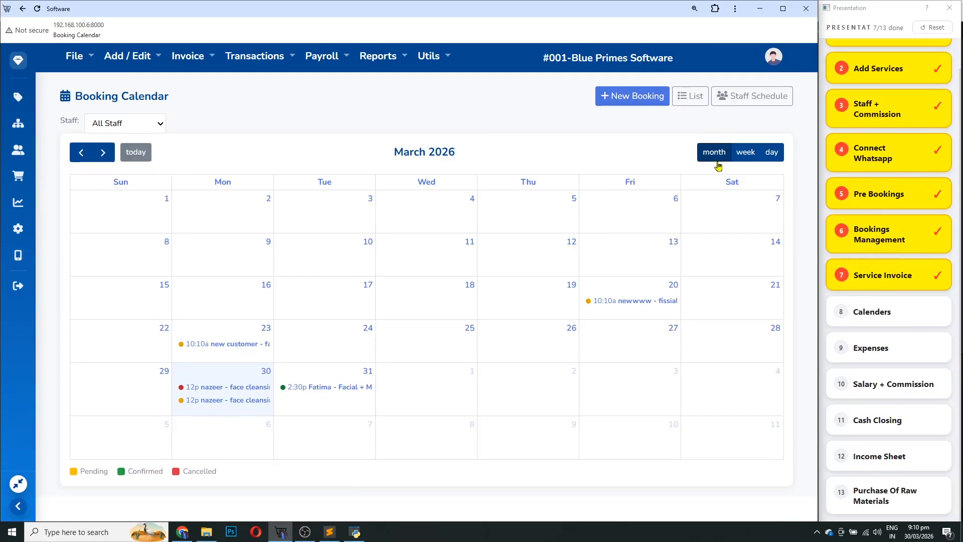
pyautogui.click(745, 153)
pyautogui.scroll(-2, 288, 278)
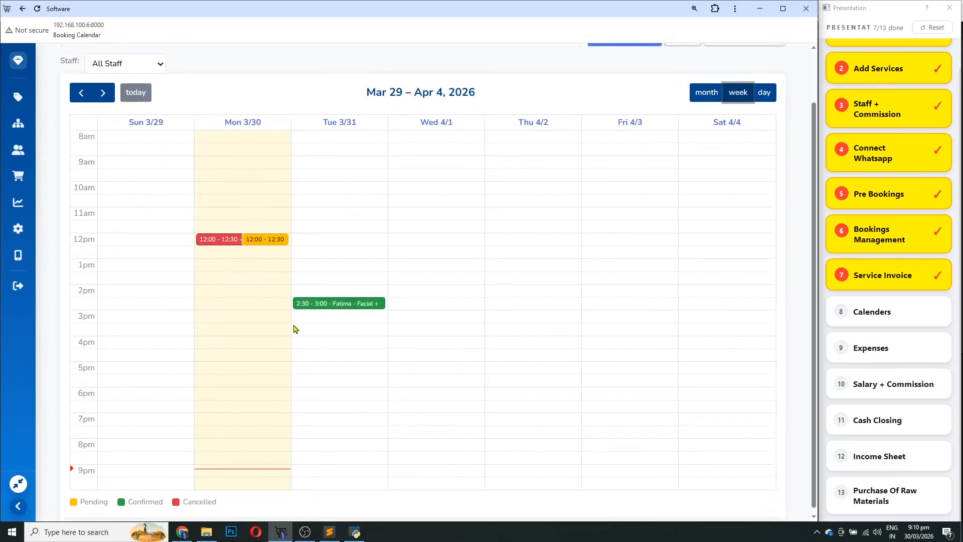
pyautogui.scroll(2, 284, 336)
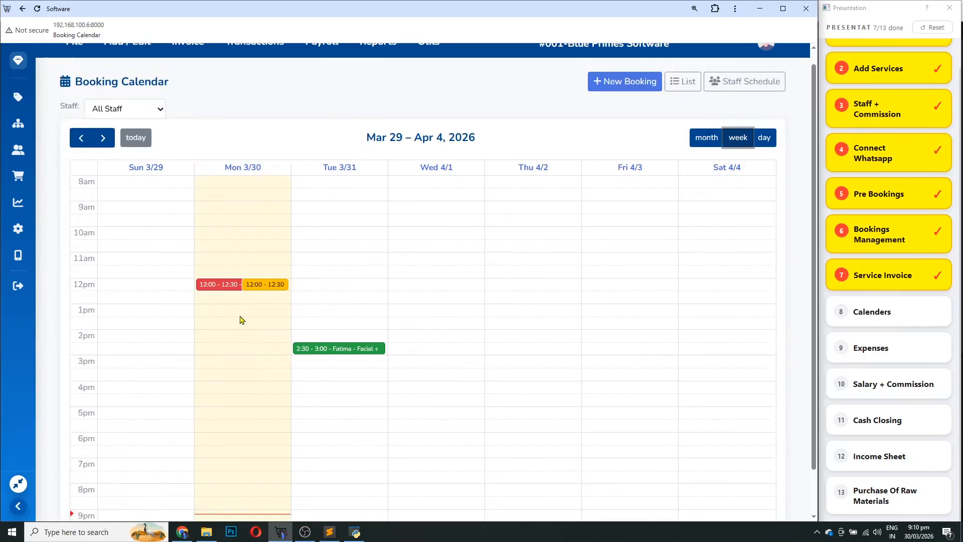
pyautogui.scroll(-2, 269, 362)
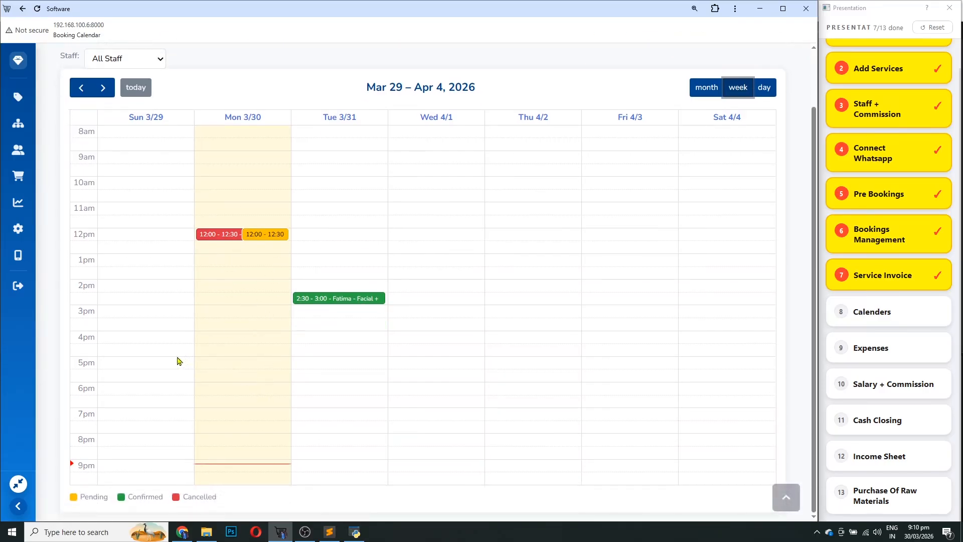
pyautogui.scroll(2, 198, 210)
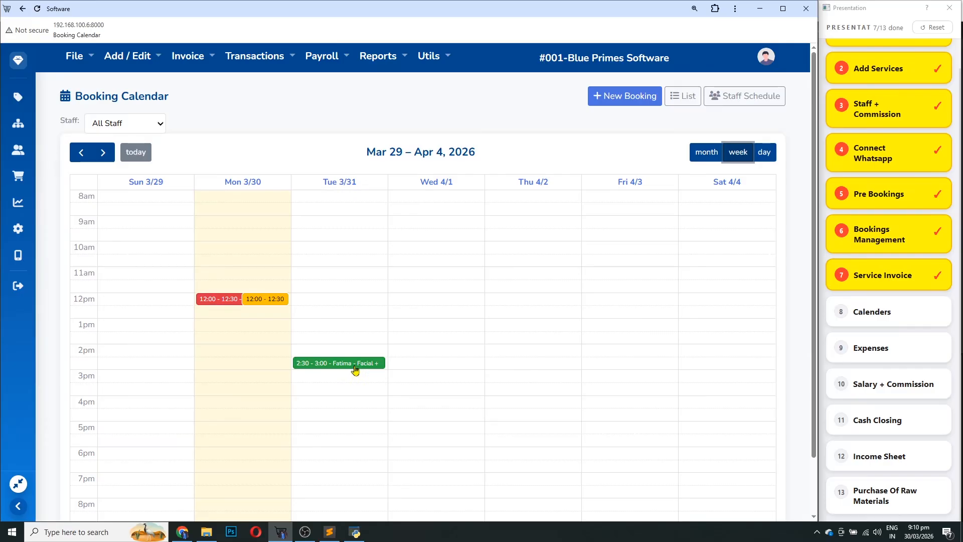
pyautogui.click(772, 153)
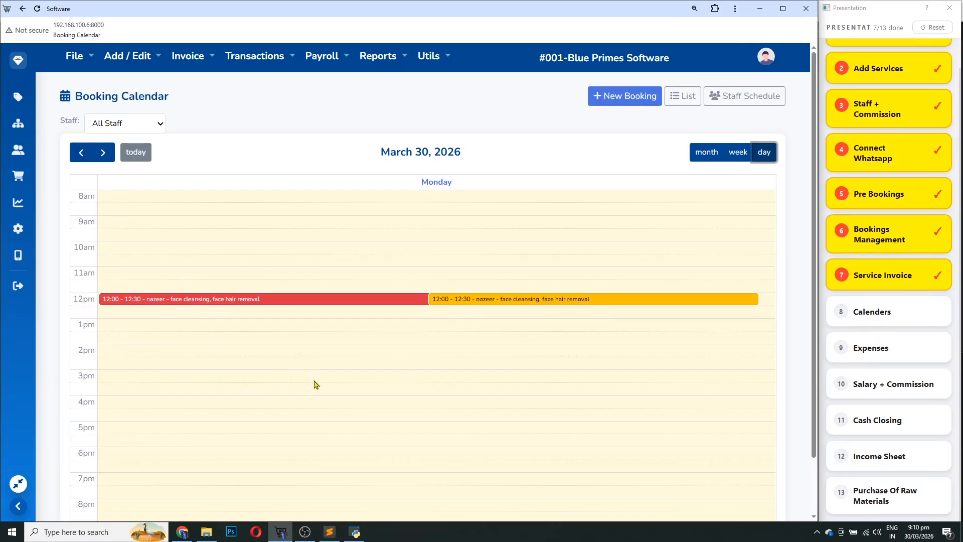
pyautogui.scroll(-2, 331, 400)
pyautogui.scroll(2, 401, 414)
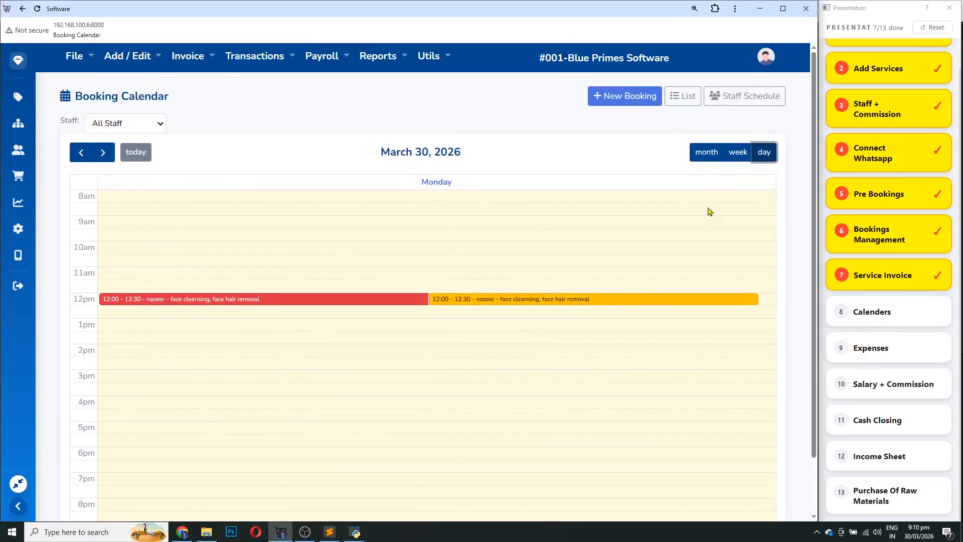
pyautogui.click(711, 153)
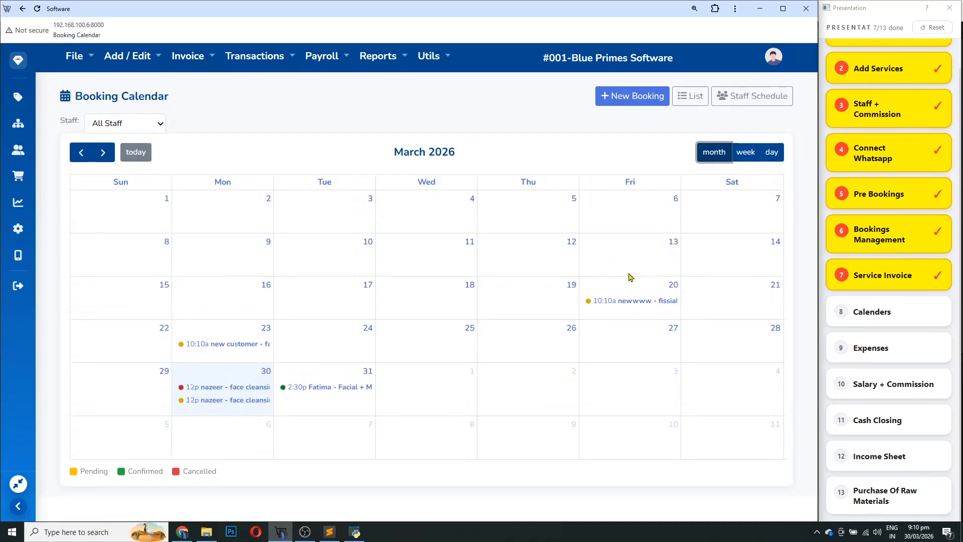
# Open the staff schedule and review both staff members' entries for 30/03/2026
pyautogui.click(753, 96)
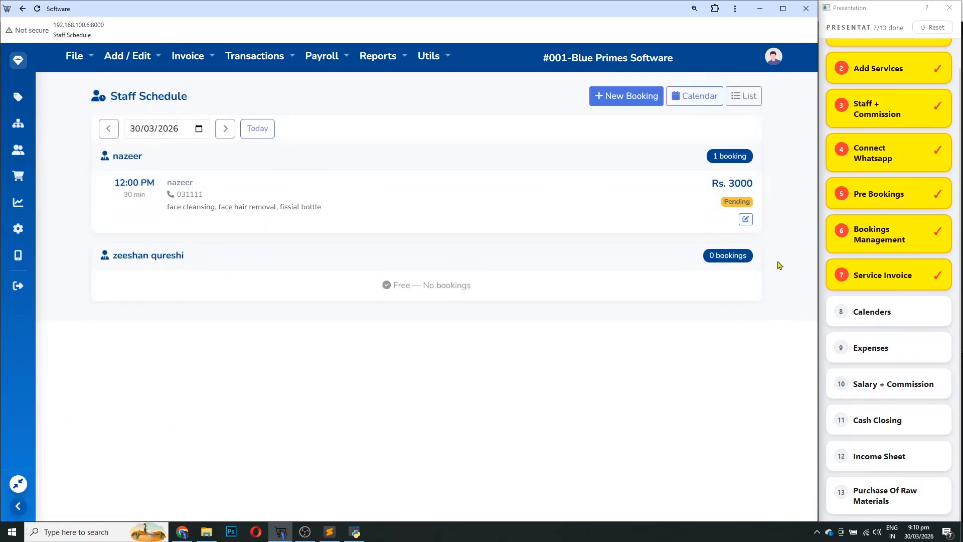
pyautogui.scroll(1, 873, 347)
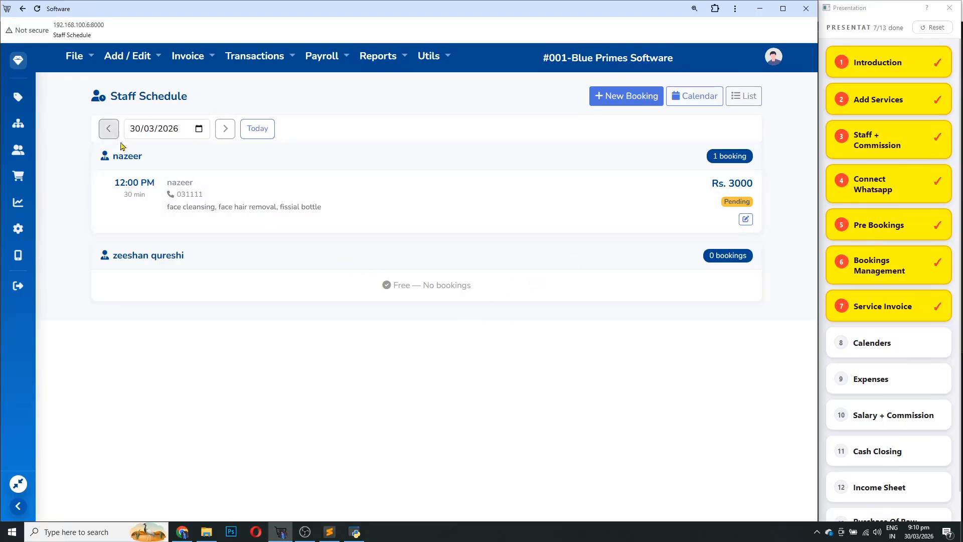
pyautogui.moveTo(143, 156); pyautogui.dragTo(93, 156)
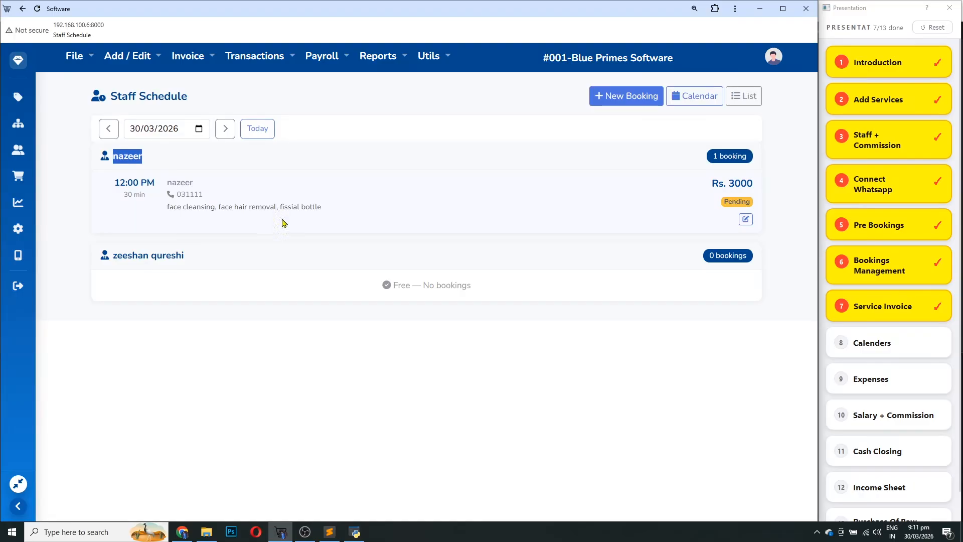
pyautogui.moveTo(167, 254); pyautogui.dragTo(111, 255)
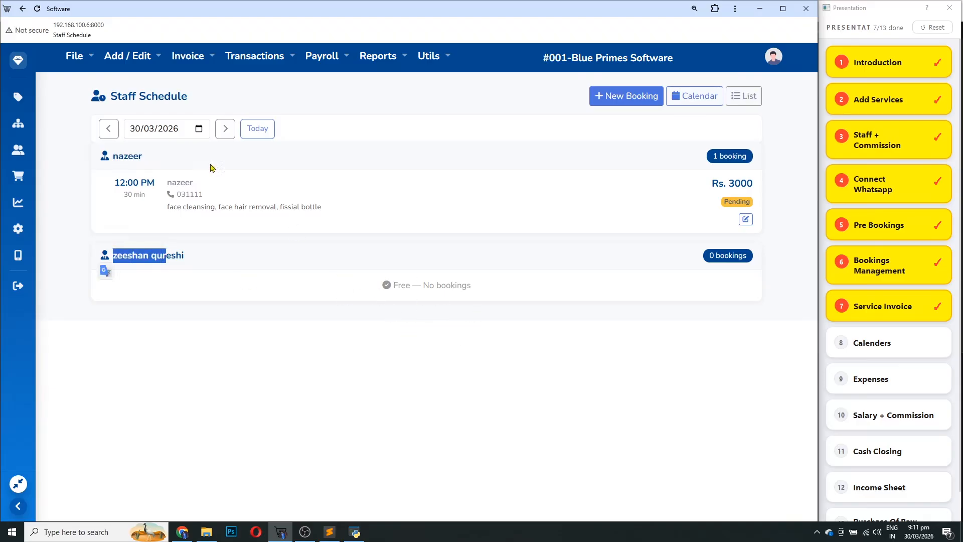
pyautogui.click(137, 129)
# Review the 31/03/2026 schedule's bookings, then tick off Calenders on the dashboard checklist
pyautogui.click(225, 128)
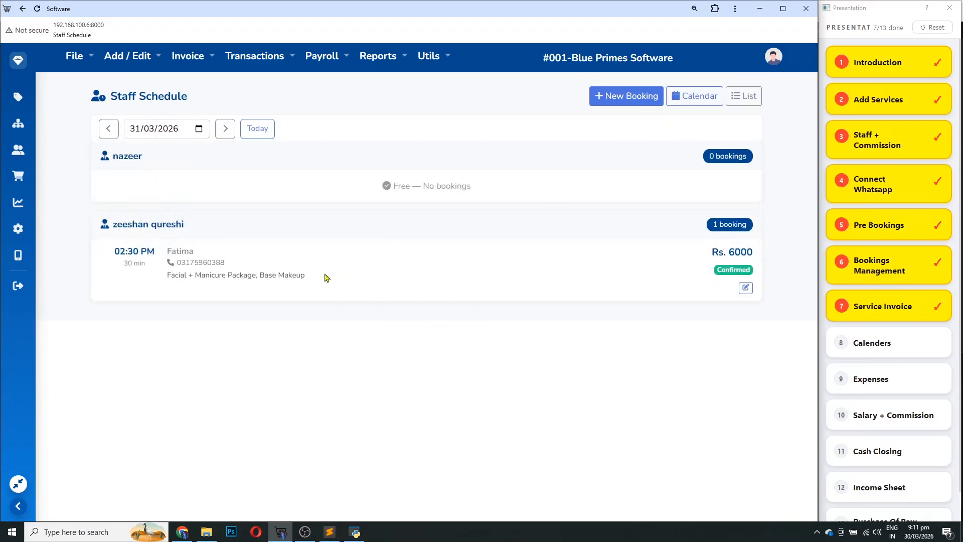
pyautogui.moveTo(143, 154); pyautogui.dragTo(105, 156)
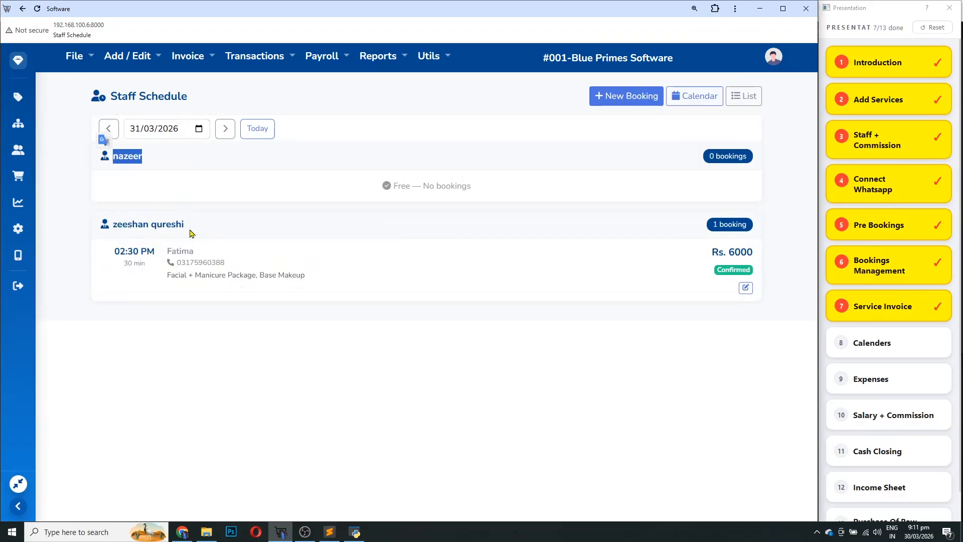
pyautogui.moveTo(191, 229); pyautogui.dragTo(101, 225)
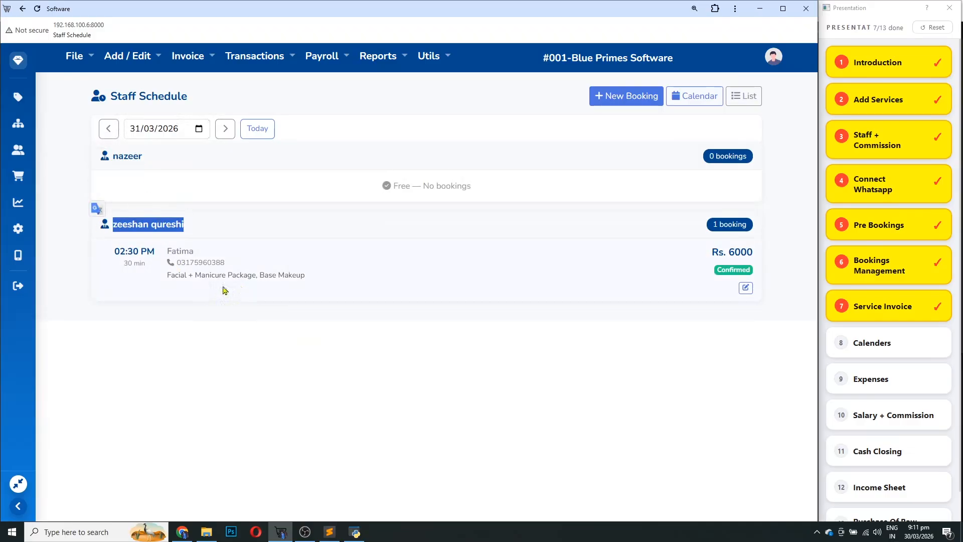
pyautogui.moveTo(179, 276); pyautogui.dragTo(316, 282)
pyautogui.click(462, 354)
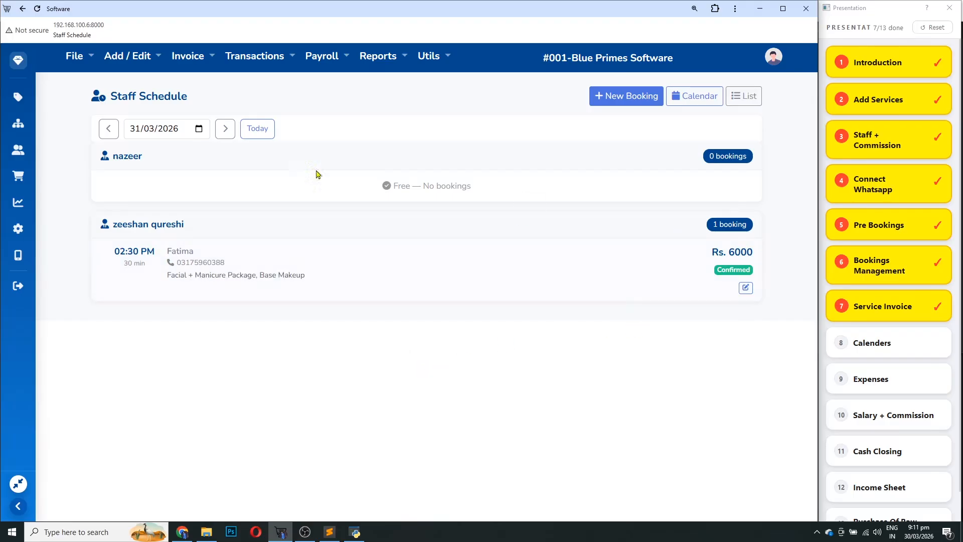
pyautogui.click(21, 61)
pyautogui.click(870, 342)
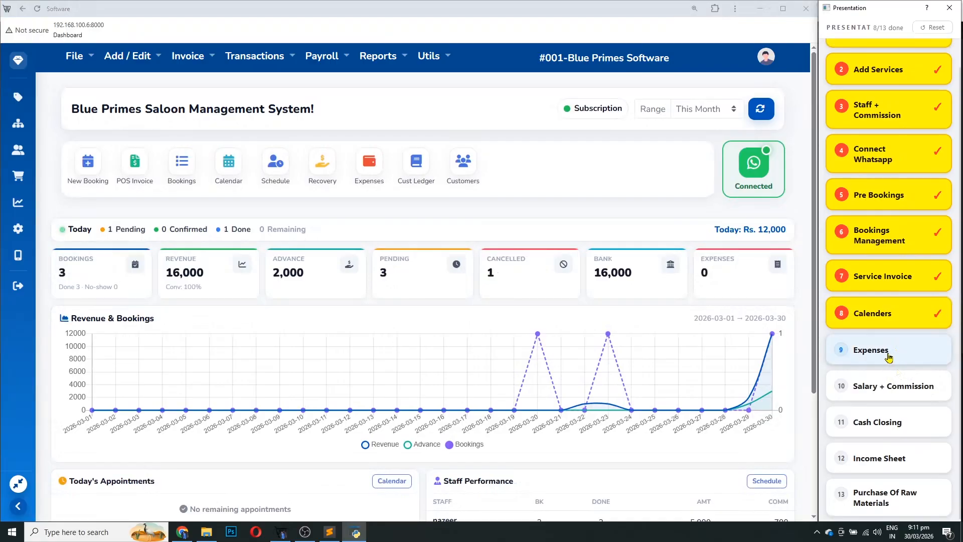
# Start a new expense invoice with a utility bills line 'internet bill ( ptcl)' for 5000
pyautogui.click(378, 168)
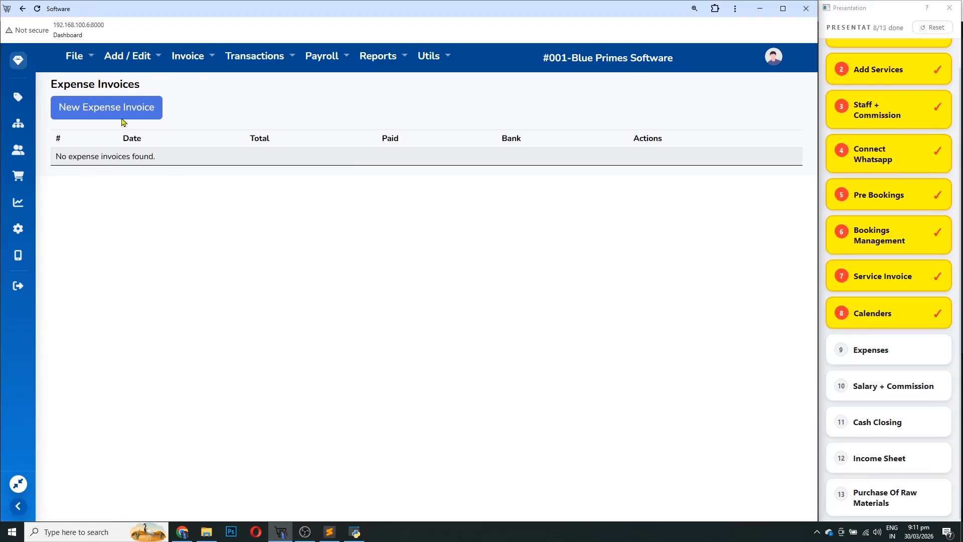
pyautogui.click(111, 106)
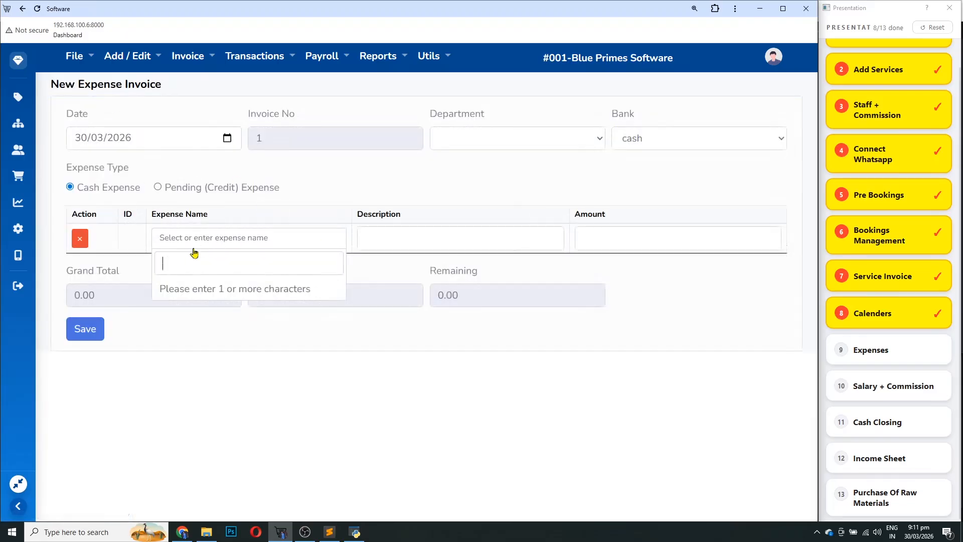
pyautogui.write('utini')
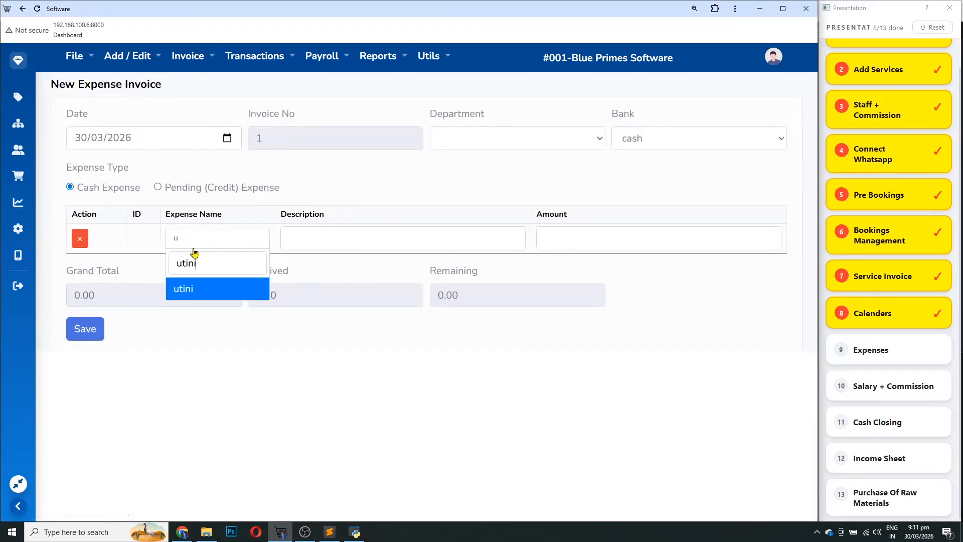
pyautogui.press('BackSpace')
pyautogui.press('BackSpace')
pyautogui.write('lity bil')
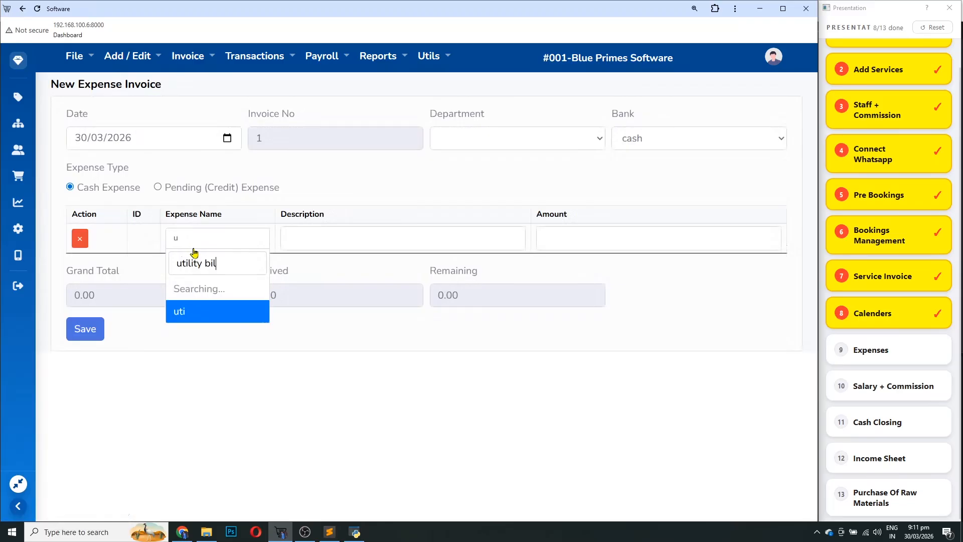
pyautogui.write('ls')
pyautogui.press('Return')
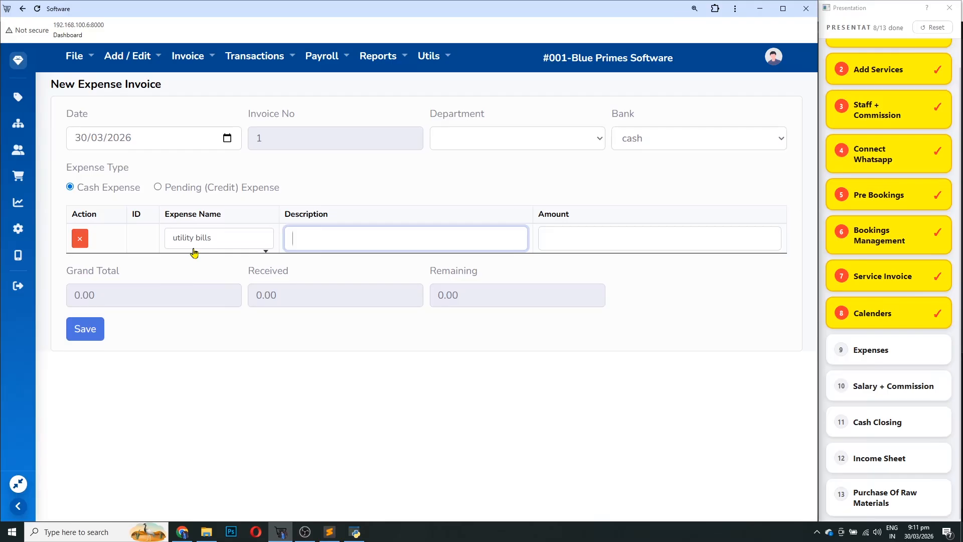
pyautogui.write('internet bill ( ptcl)')
pyautogui.press('Tab')
pyautogui.write('5')
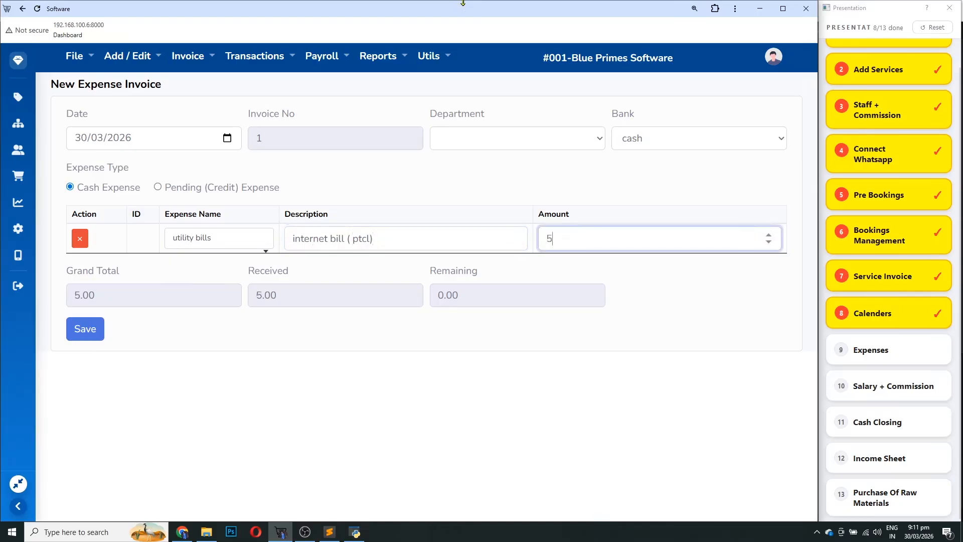
pyautogui.write('000')
pyautogui.press('Return')
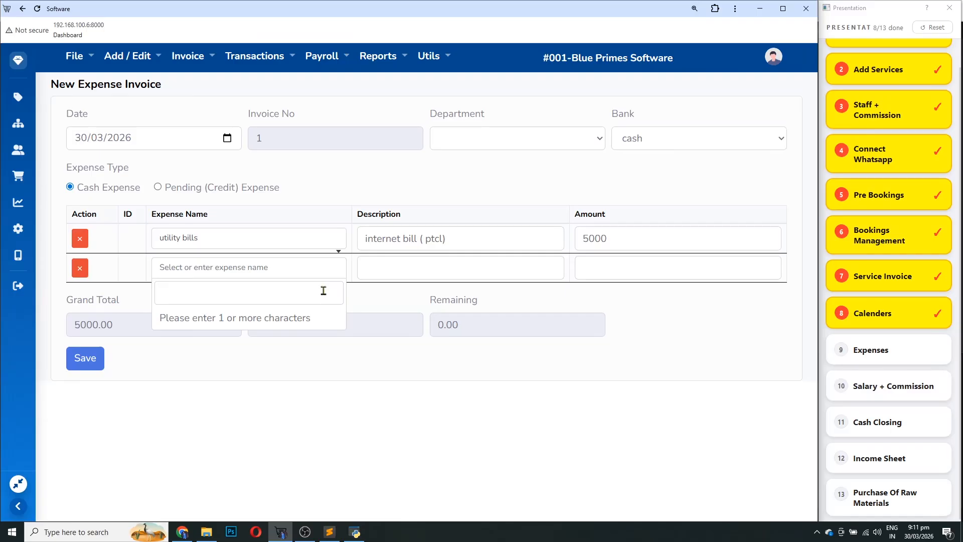
# Add an electricity bill expense line for 5000
pyautogui.write('elect')
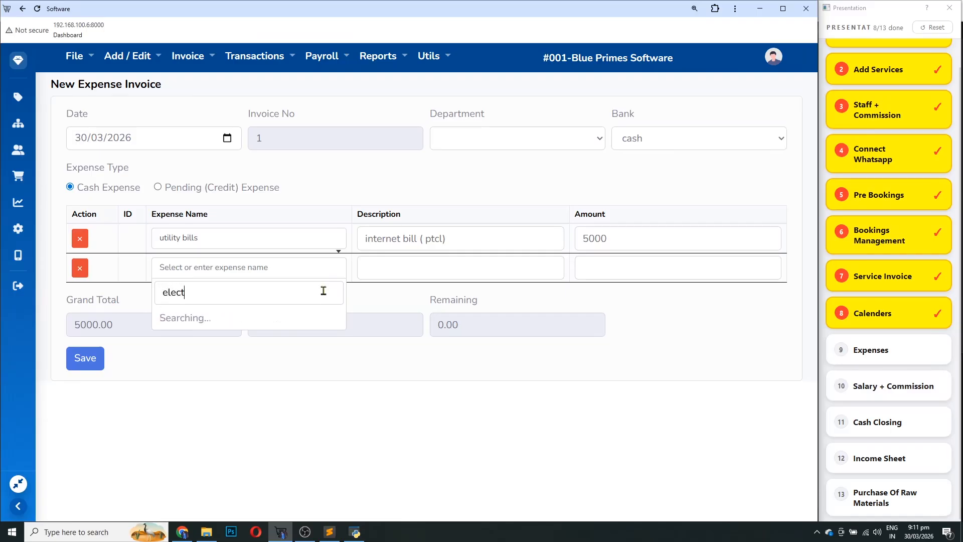
pyautogui.write('ri')
pyautogui.press('BackSpace')
pyautogui.write('ricty b')
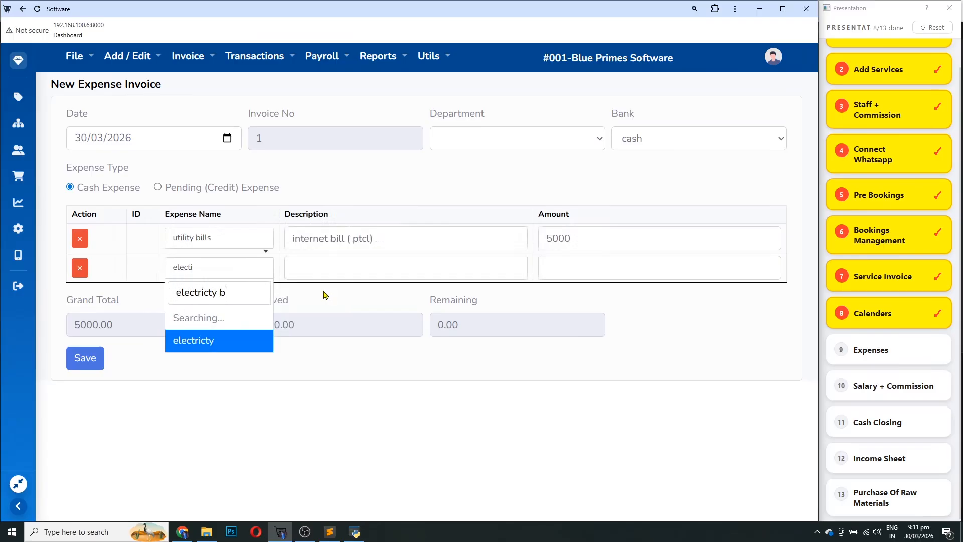
pyautogui.write('ill')
pyautogui.press('Tab')
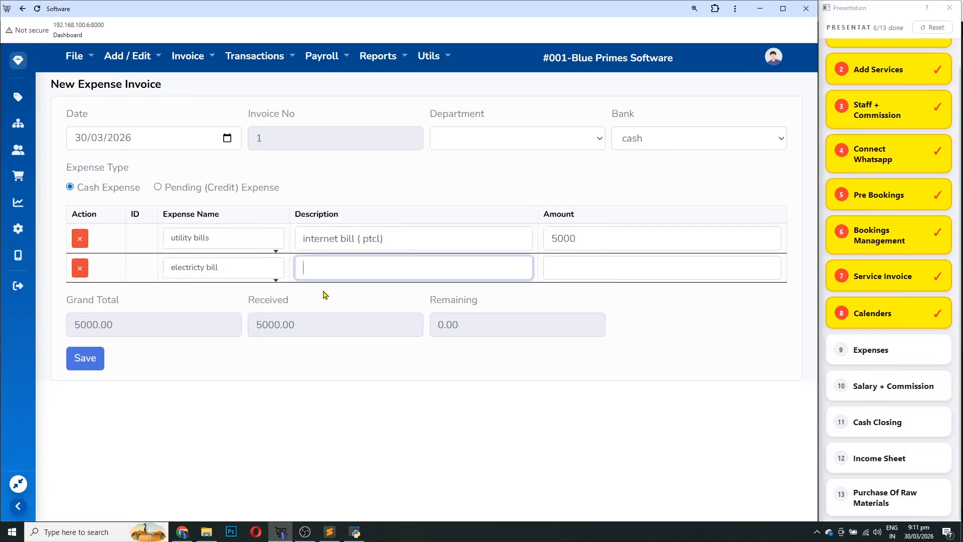
pyautogui.press('Tab')
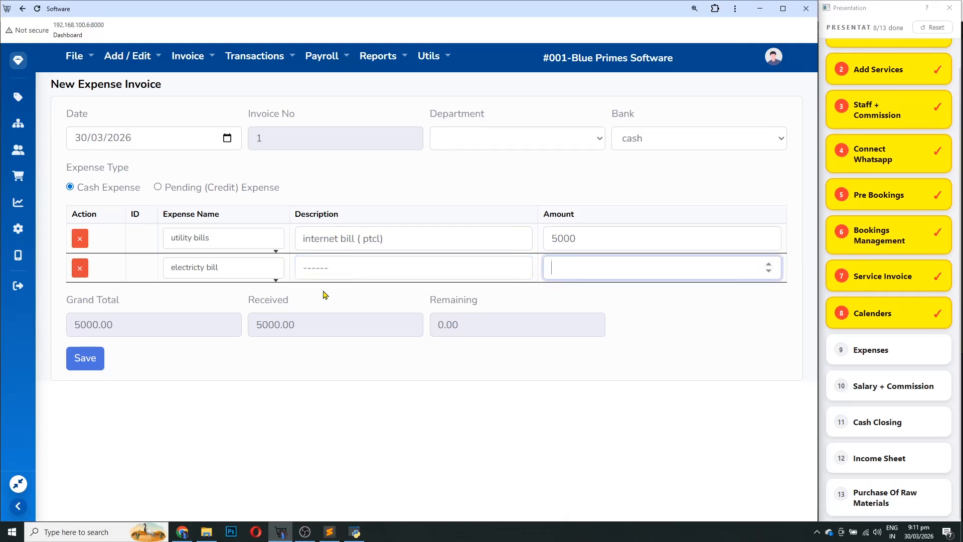
pyautogui.write('5000')
pyautogui.press('Tab')
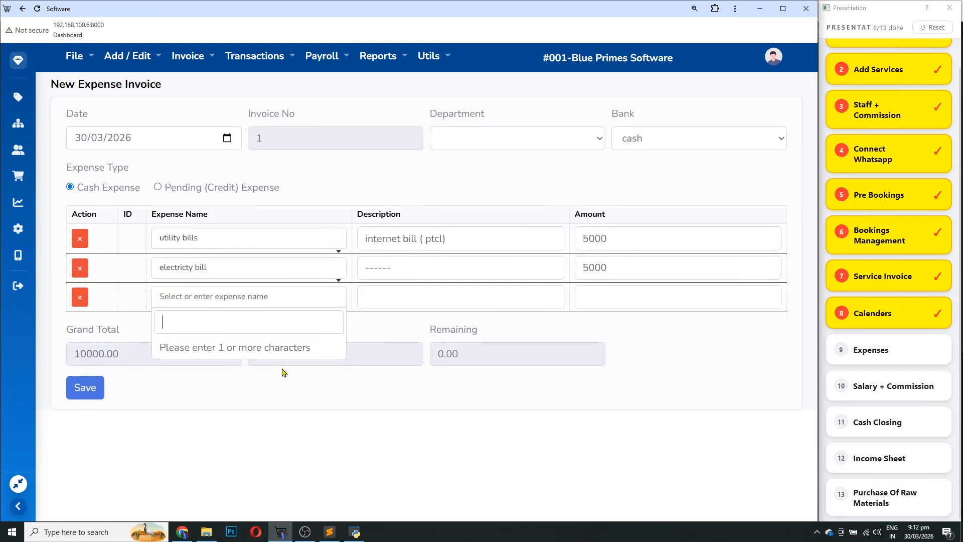
# Add a food expense line described 'asdf sax dfasdf' with amount 1000
pyautogui.write('food expense')
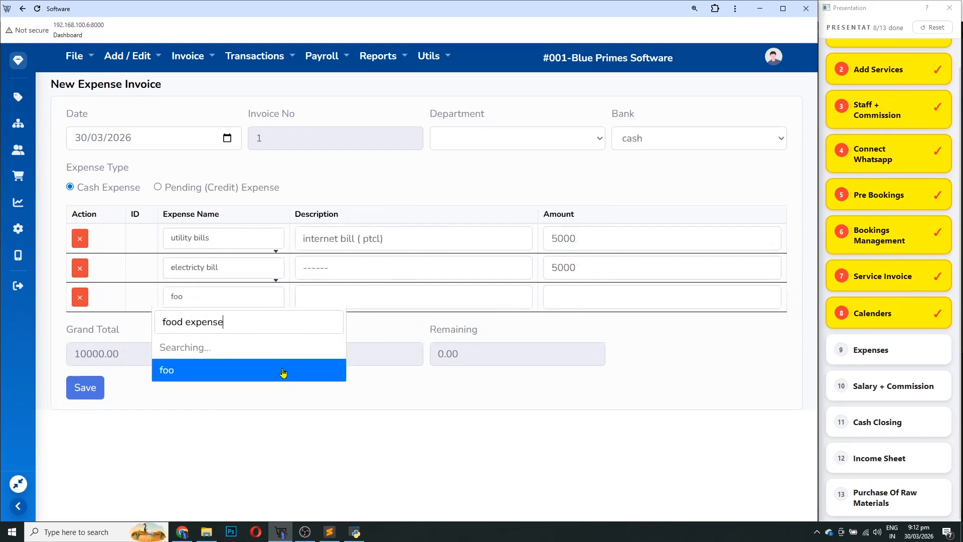
pyautogui.press('Tab')
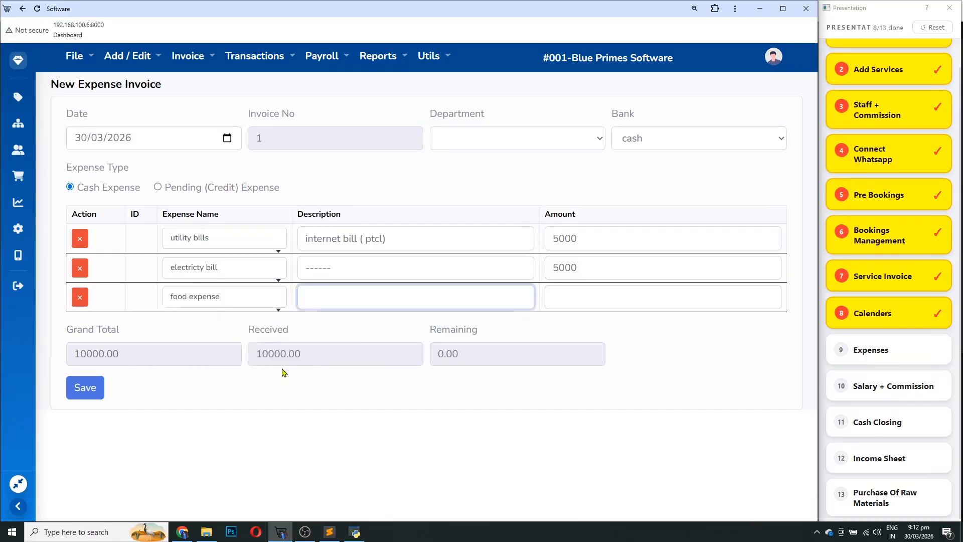
pyautogui.write('asdf sax dfasdf')
pyautogui.press('Tab')
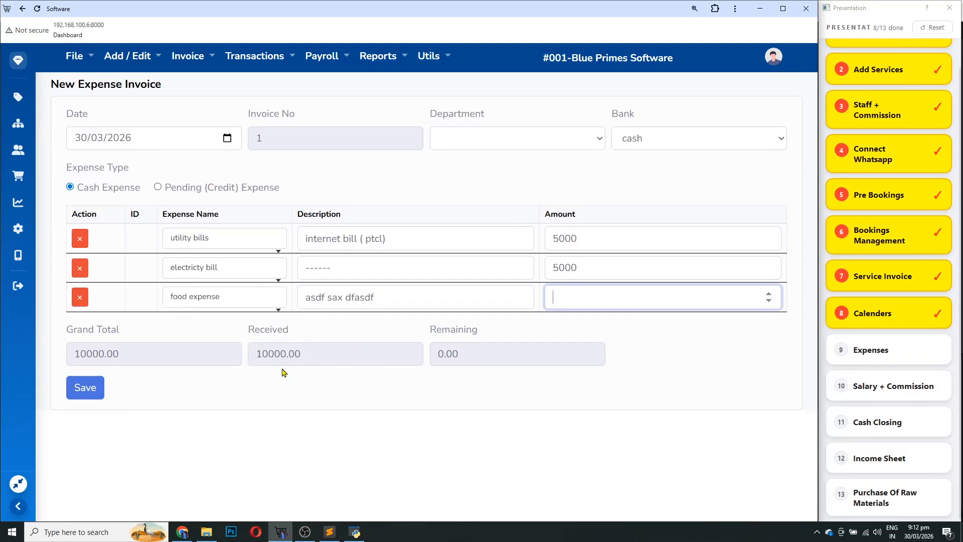
pyautogui.write('5000')
pyautogui.hotkey('ctrl', 'a')
pyautogui.write('1')
pyautogui.press('Return')
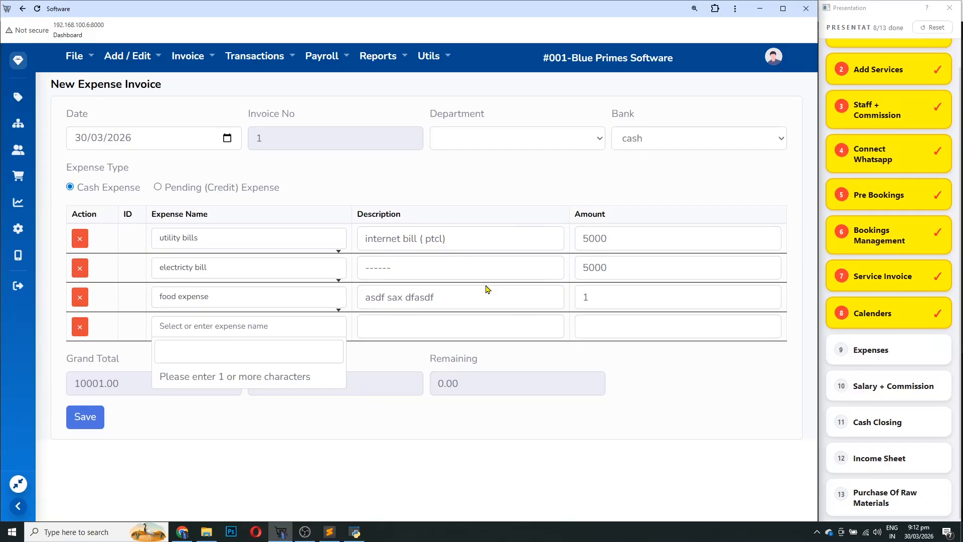
pyautogui.click(622, 302)
pyautogui.write('000')
# Correct the amounts to 2000 and 1000 and save the expense invoice totalling 4000
pyautogui.doubleClick(624, 275)
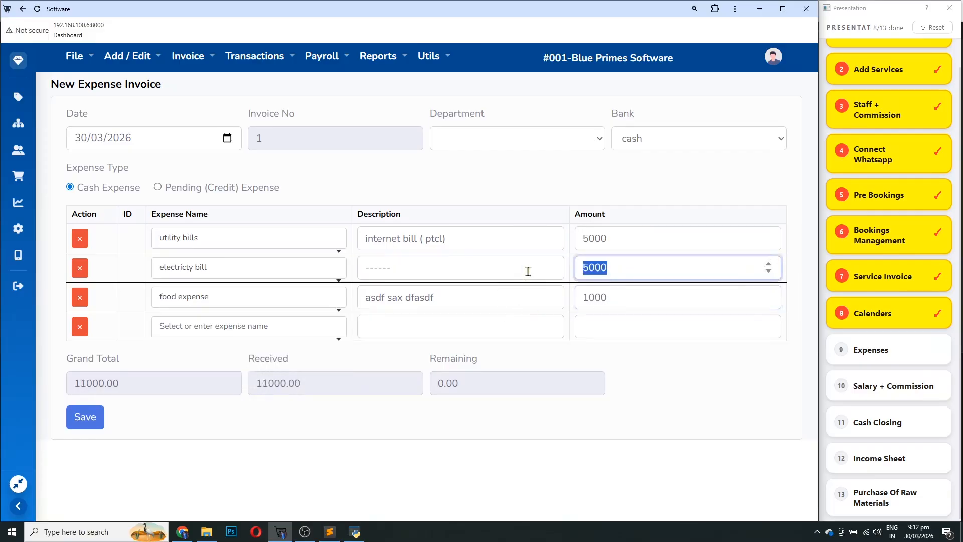
pyautogui.write('2100')
pyautogui.press('BackSpace')
pyautogui.press('BackSpace')
pyautogui.press('BackSpace')
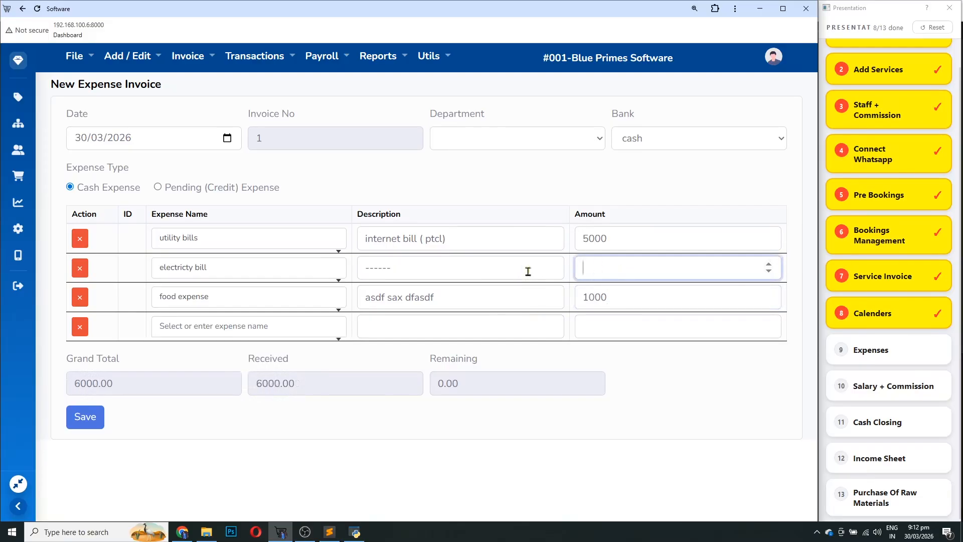
pyautogui.write('2000')
pyautogui.moveTo(625, 243); pyautogui.dragTo(551, 242)
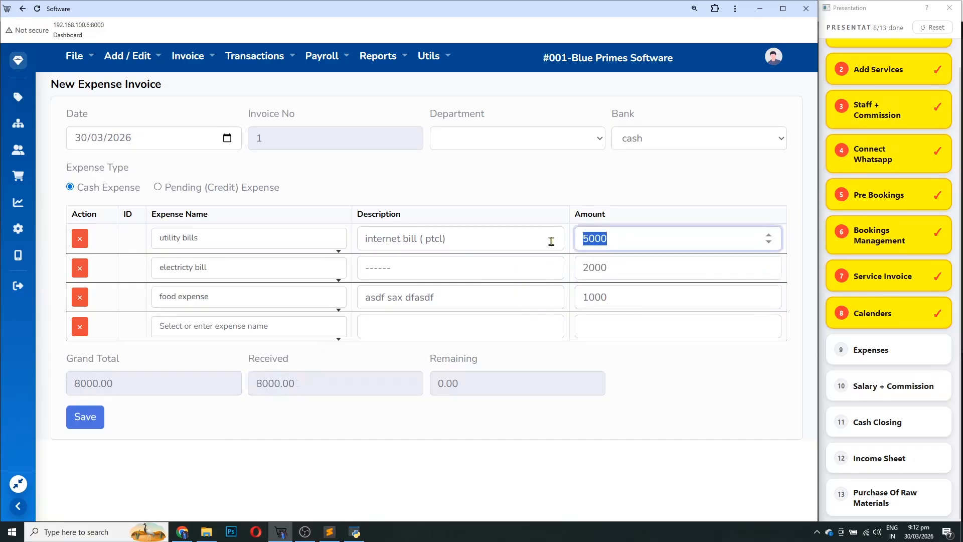
pyautogui.write('1000')
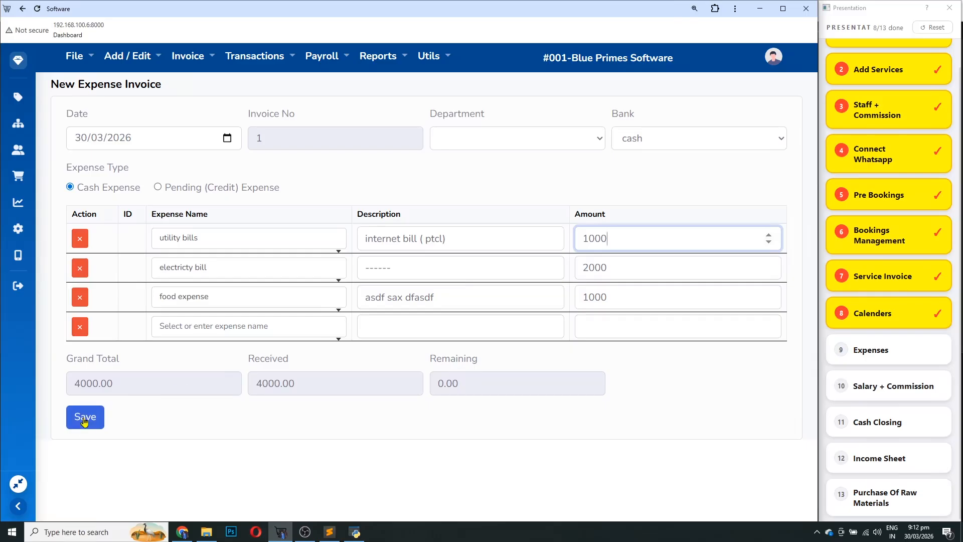
pyautogui.doubleClick(304, 385)
pyautogui.click(85, 417)
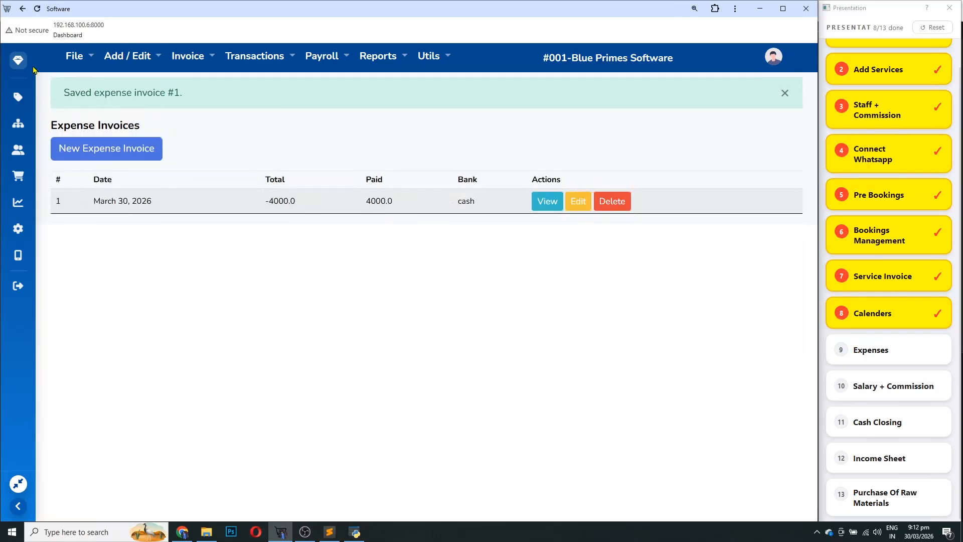
# Tick off Expenses on the dashboard checklist and look at the expenses report options
pyautogui.click(19, 60)
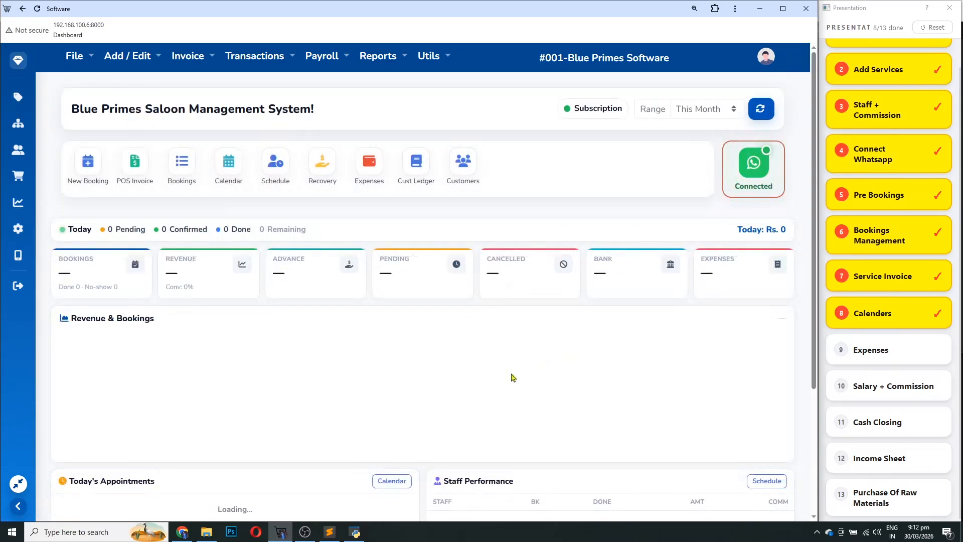
pyautogui.click(906, 360)
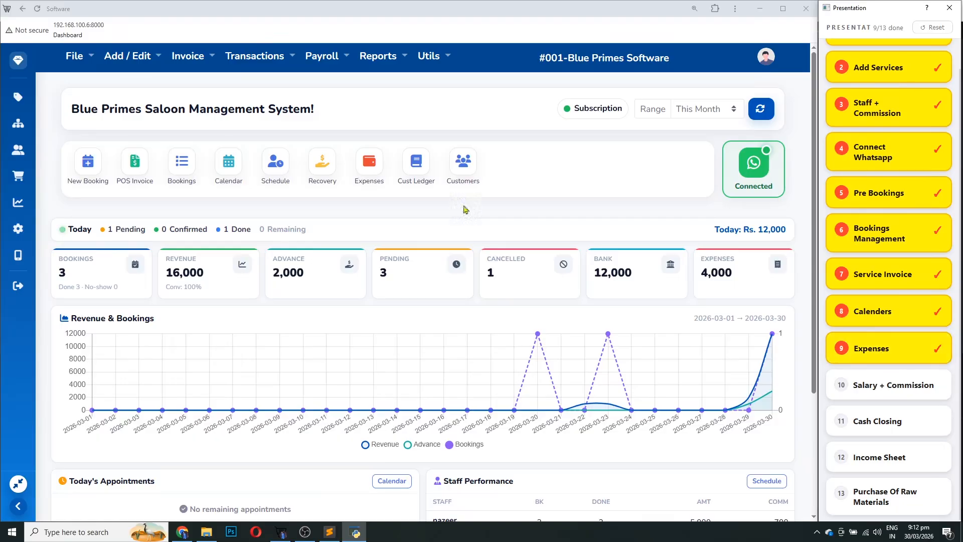
pyautogui.click(379, 55)
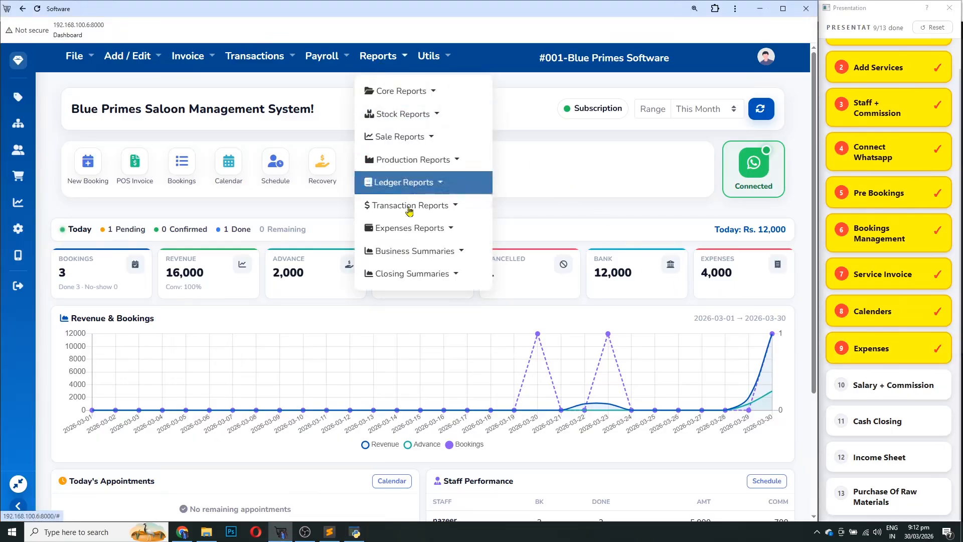
pyautogui.click(409, 228)
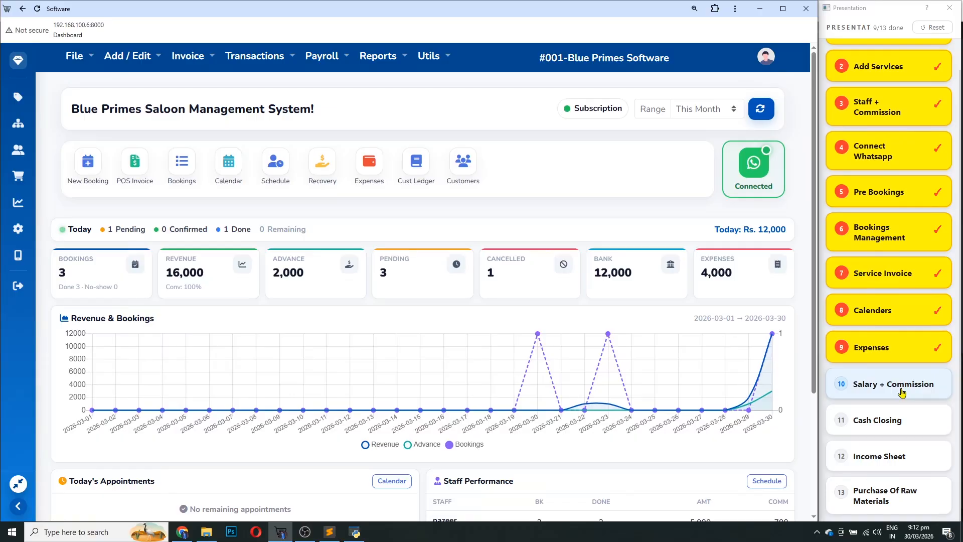
# Tick off Salary + Commission and go to the Payroll Staff List
pyautogui.click(901, 393)
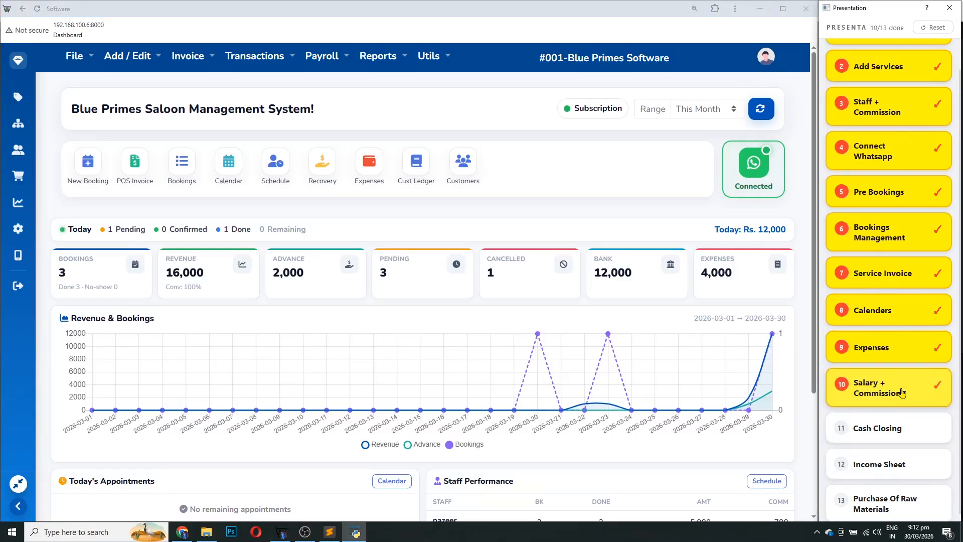
pyautogui.click(324, 64)
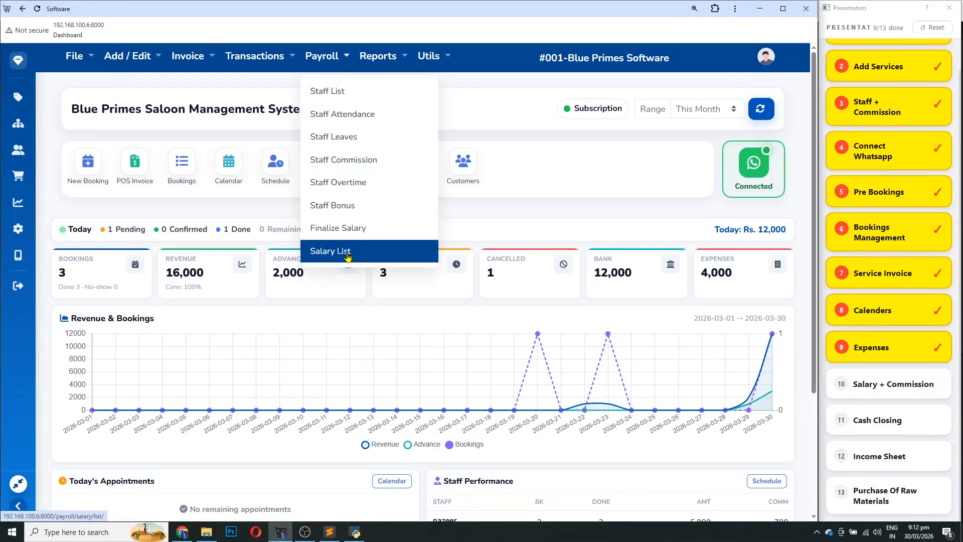
pyautogui.click(332, 92)
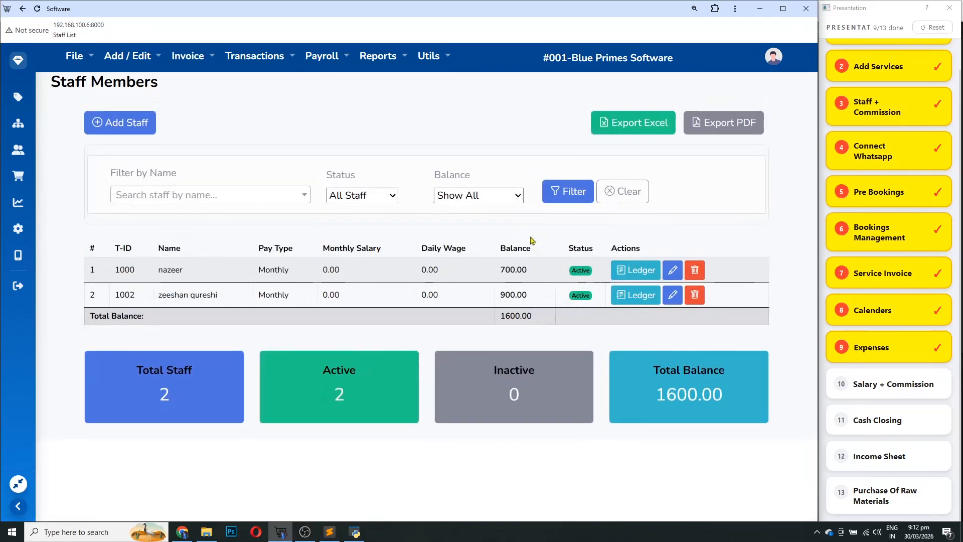
# Compare the 700.00 and 900.00 staff balances and open the 900.00 member's ledger
pyautogui.moveTo(526, 270); pyautogui.dragTo(499, 273)
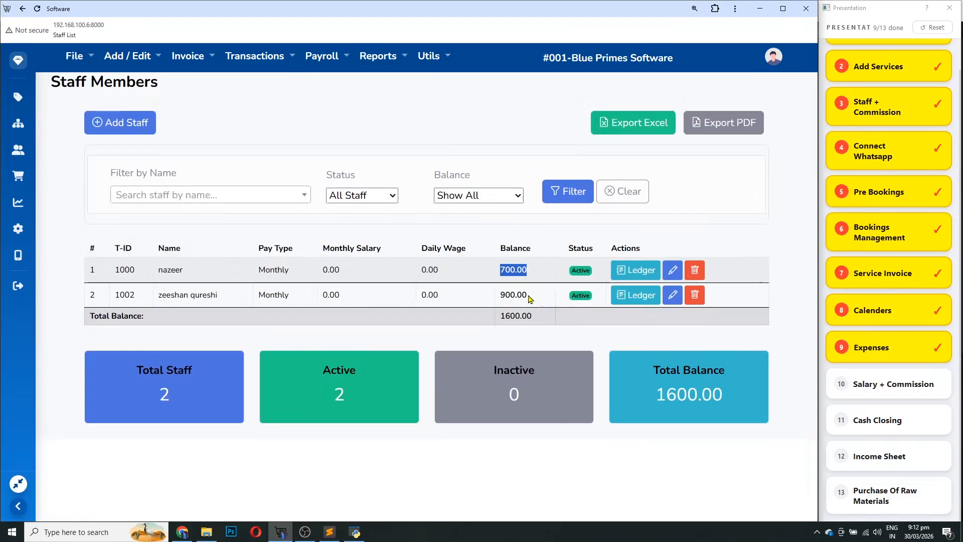
pyautogui.moveTo(530, 301); pyautogui.dragTo(499, 307)
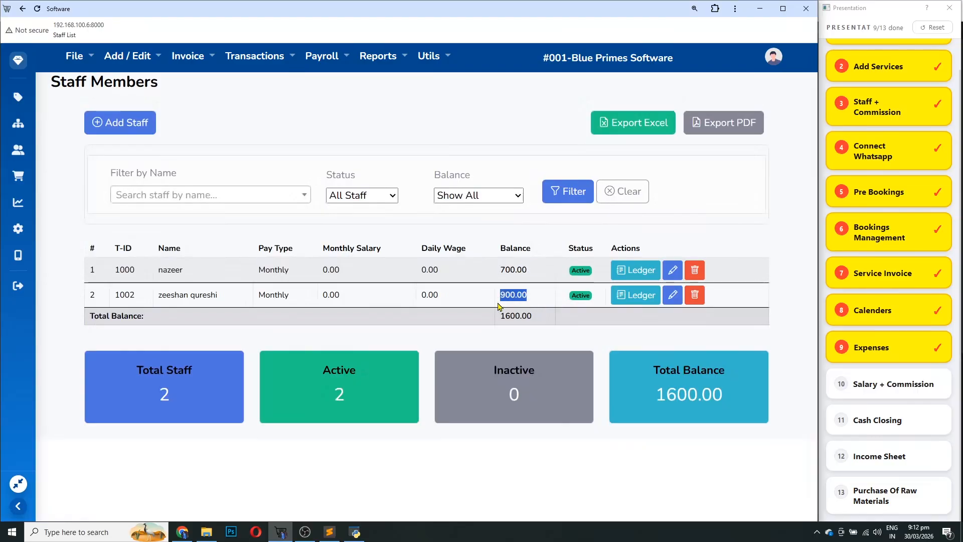
pyautogui.click(638, 298)
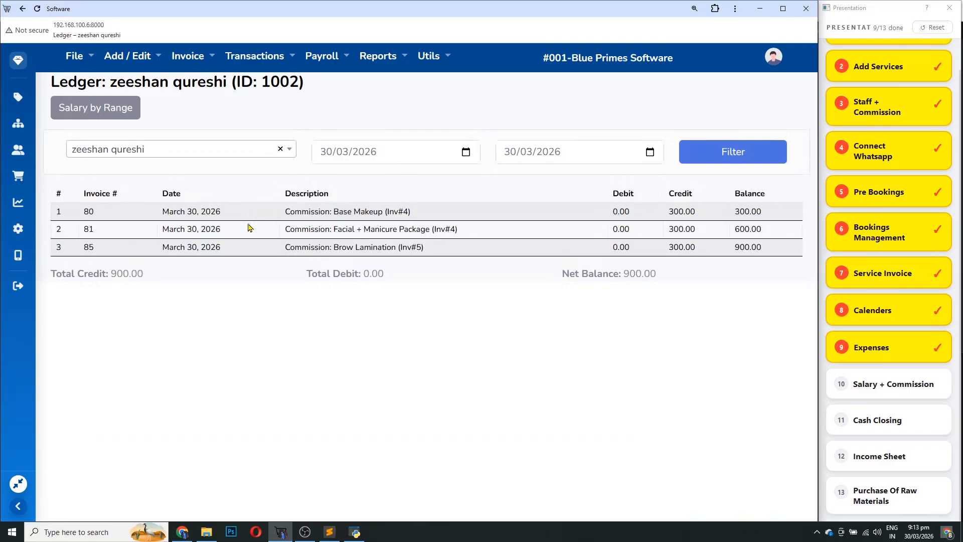
# Review three 300.00 commission credits (Base Makeup, Facial + Manicure Package, Brow Lamination) and the 900.00 balance
pyautogui.doubleClick(199, 212)
pyautogui.moveTo(290, 213); pyautogui.dragTo(417, 211)
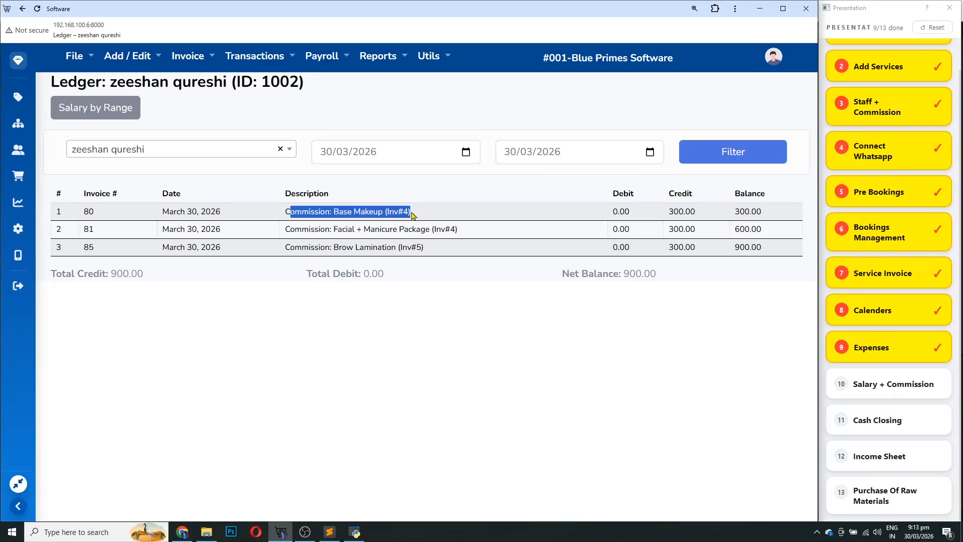
pyautogui.click(413, 215)
pyautogui.moveTo(339, 213); pyautogui.dragTo(372, 212)
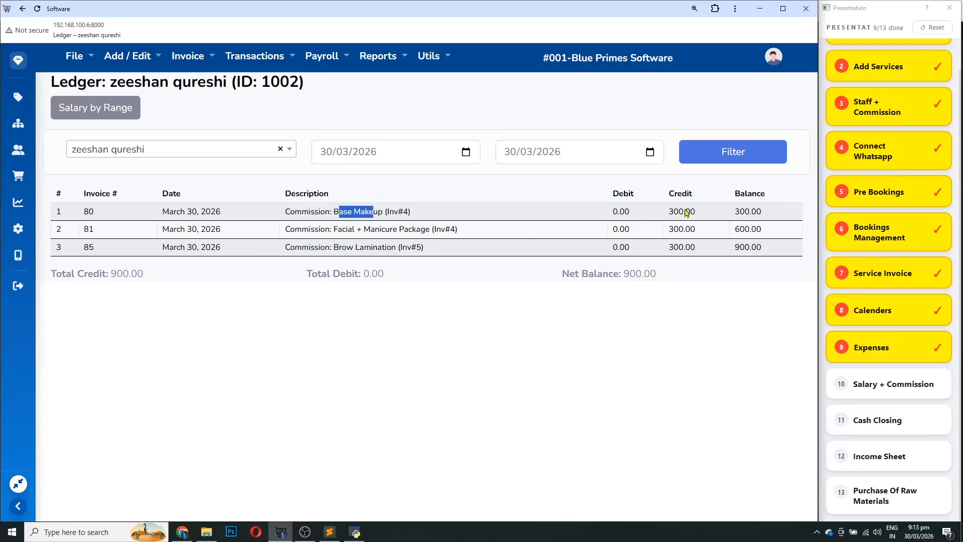
pyautogui.moveTo(668, 211); pyautogui.dragTo(692, 209)
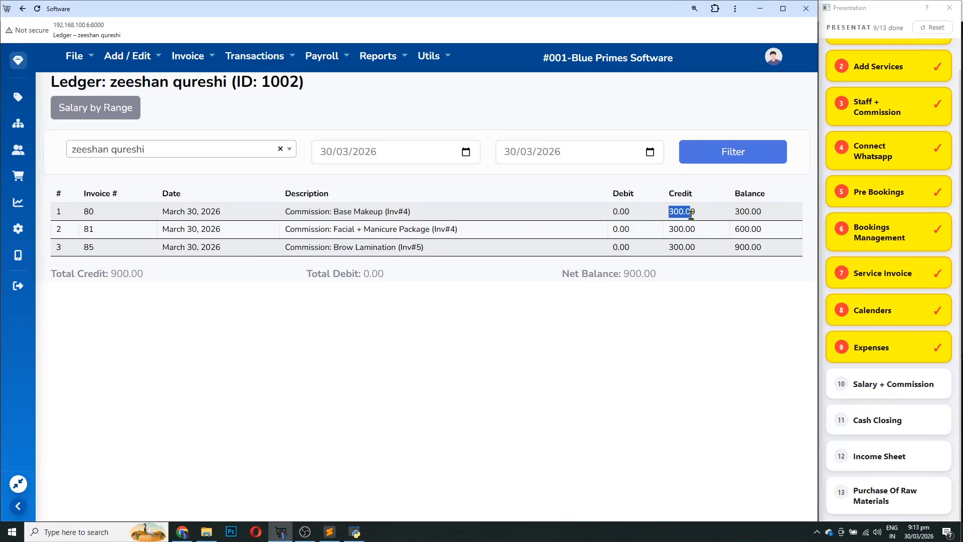
pyautogui.moveTo(338, 228); pyautogui.dragTo(467, 232)
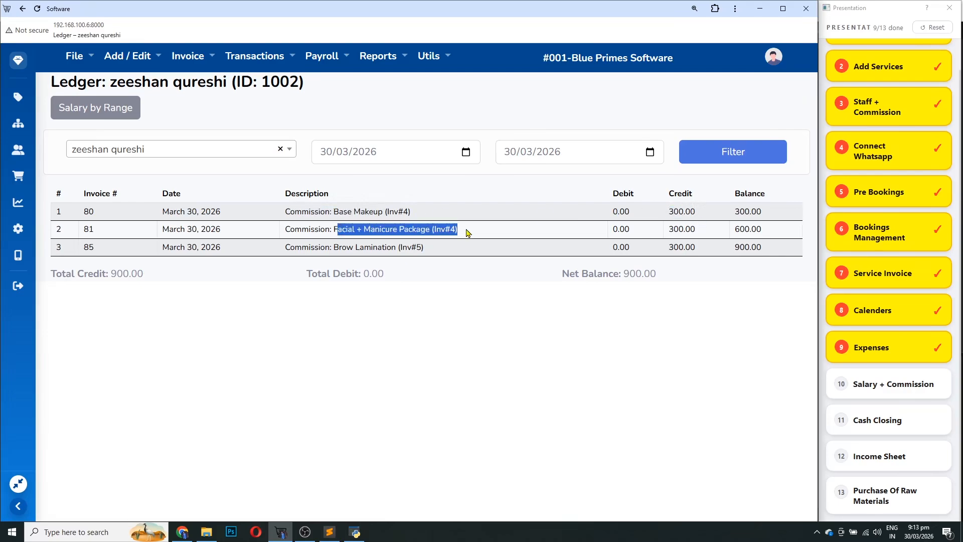
pyautogui.moveTo(670, 229); pyautogui.dragTo(694, 230)
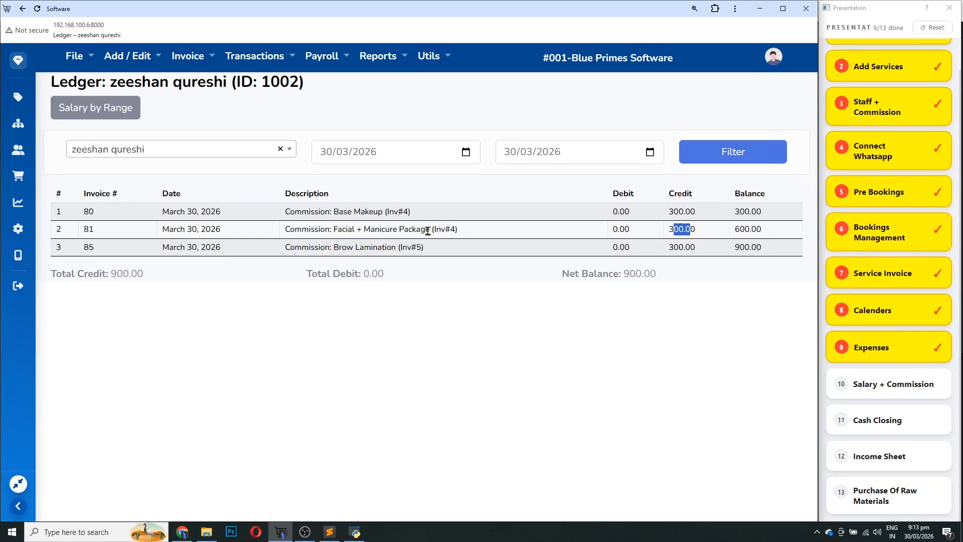
pyautogui.moveTo(334, 247); pyautogui.dragTo(420, 257)
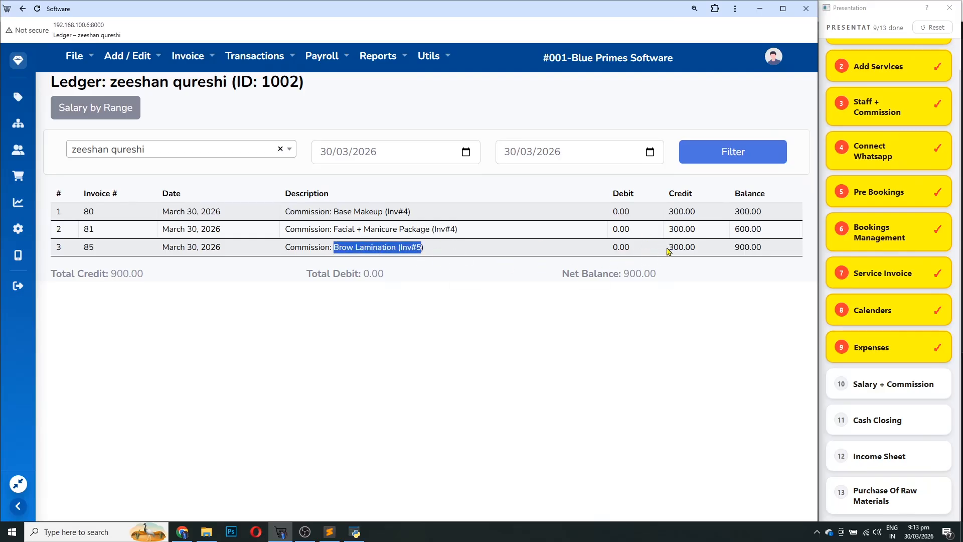
pyautogui.moveTo(668, 247); pyautogui.dragTo(683, 246)
pyautogui.moveTo(763, 248); pyautogui.dragTo(738, 253)
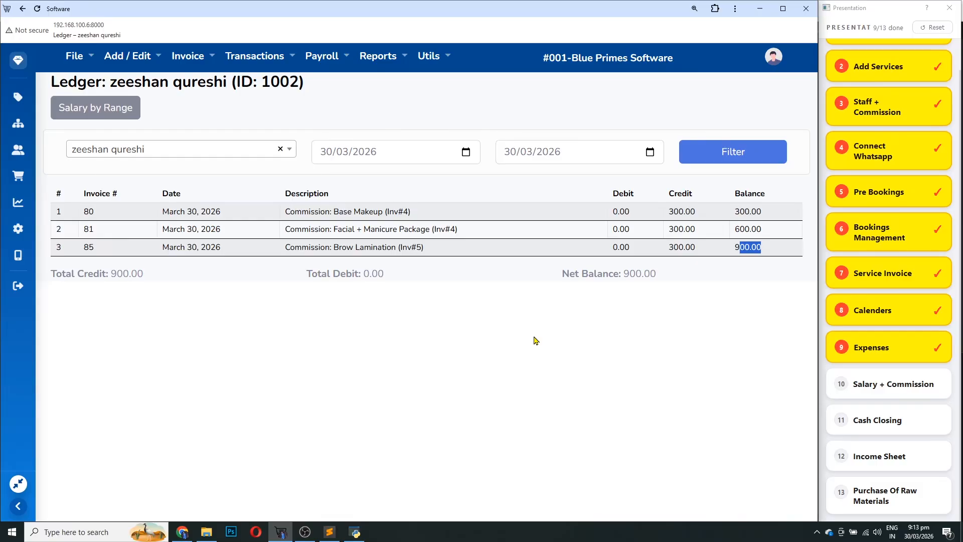
pyautogui.click(336, 60)
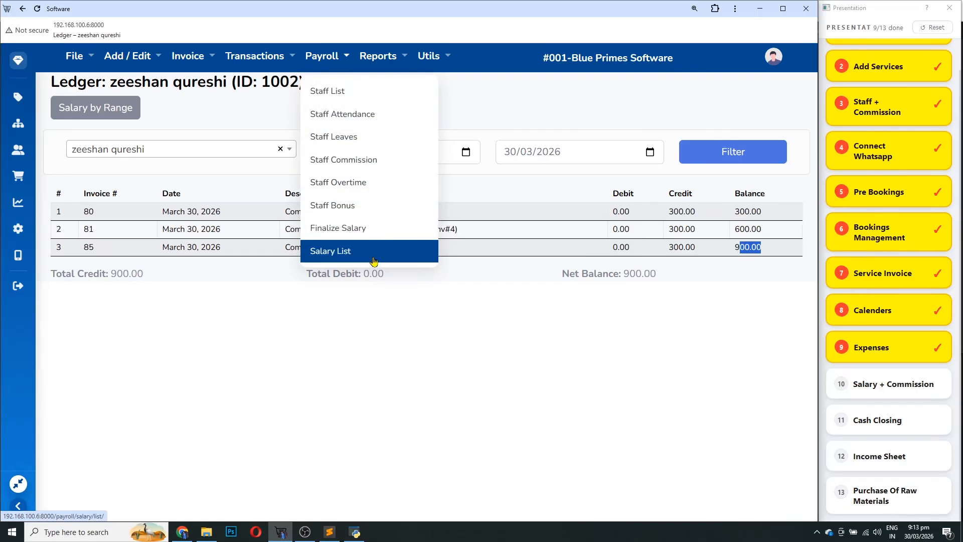
# Preview both staff members' 1–30 March 2026 salaries, then return to the Staff List
pyautogui.click(372, 230)
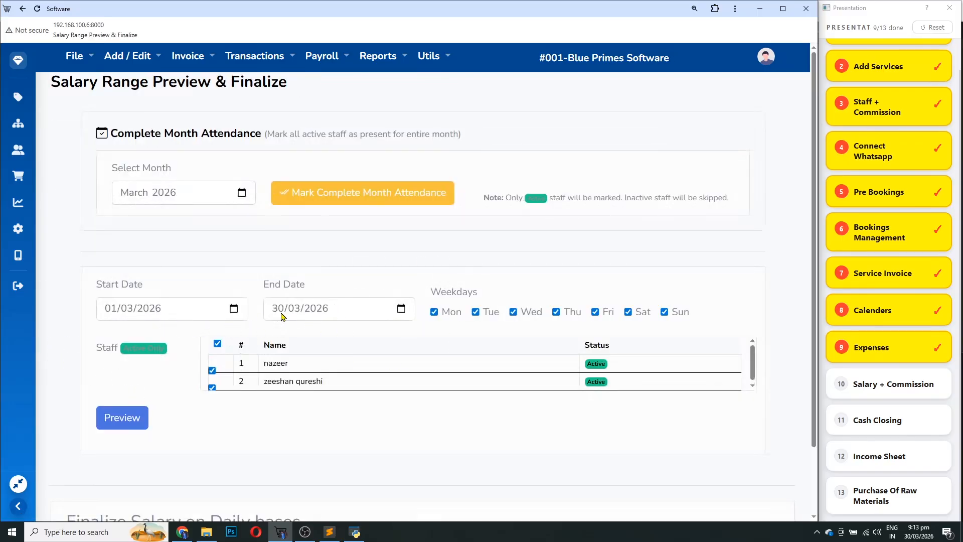
pyautogui.click(123, 418)
pyautogui.scroll(-5, 378, 372)
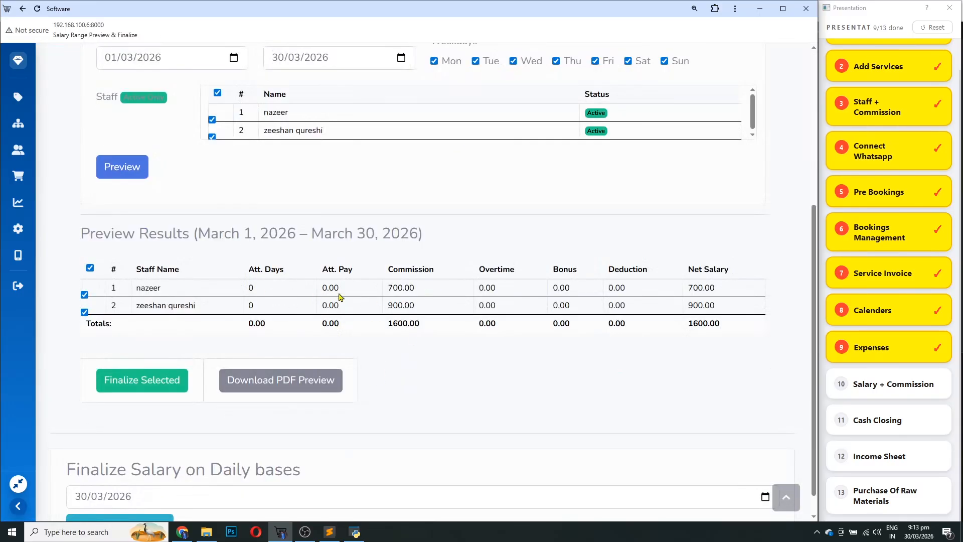
pyautogui.scroll(5, 362, 268)
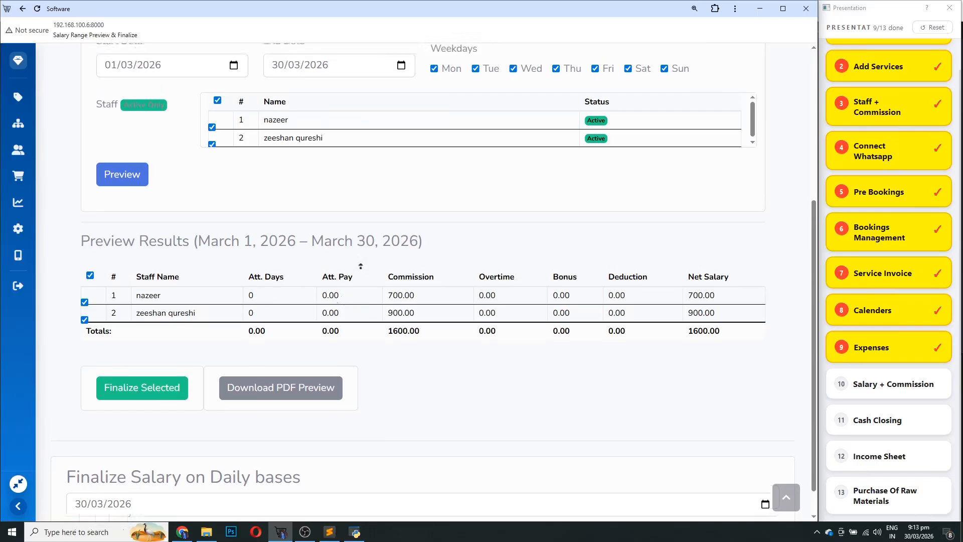
pyautogui.click(309, 59)
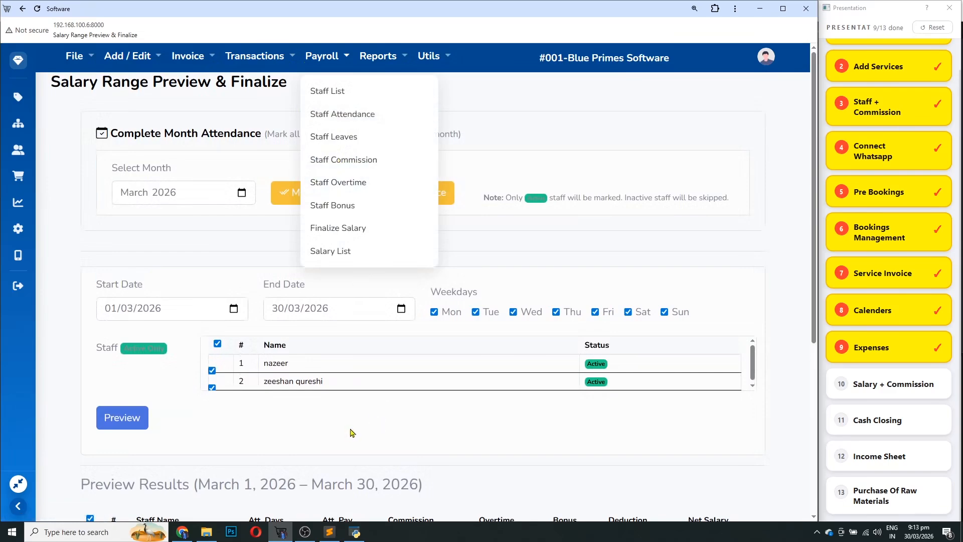
pyautogui.click(328, 92)
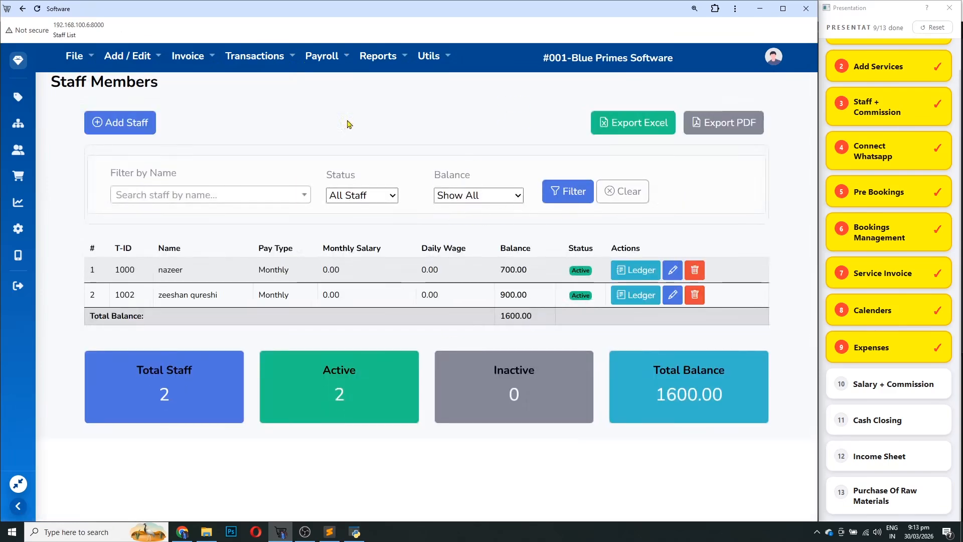
# Inspect the Basic Salary and Daily Wage fields on the Add Staff form, then return to Finalize Salary
pyautogui.click(135, 111)
pyautogui.scroll(-5, 370, 289)
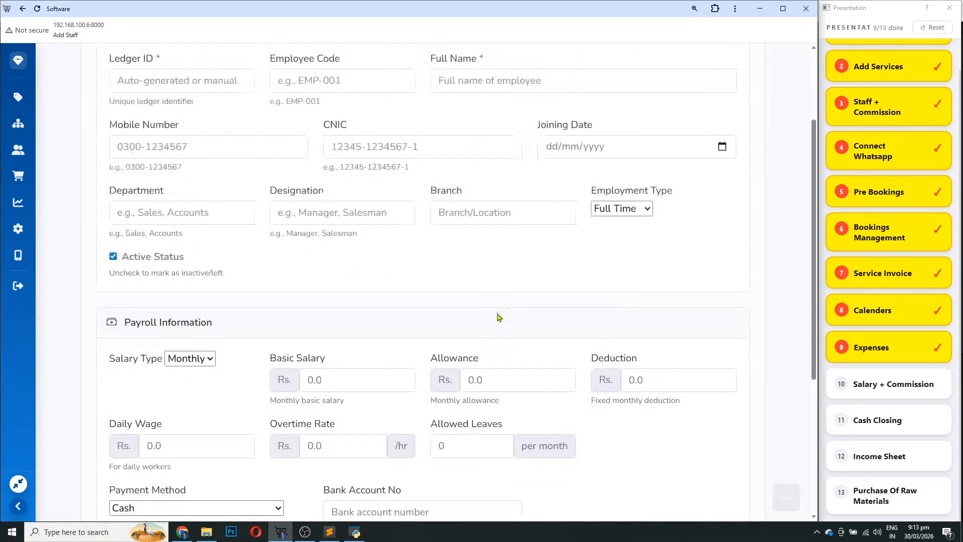
pyautogui.click(327, 252)
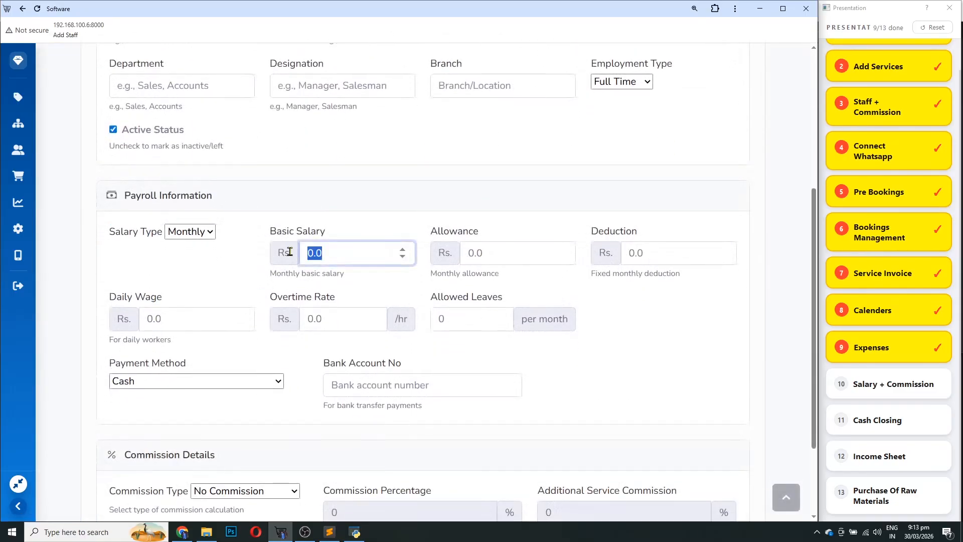
pyautogui.click(182, 320)
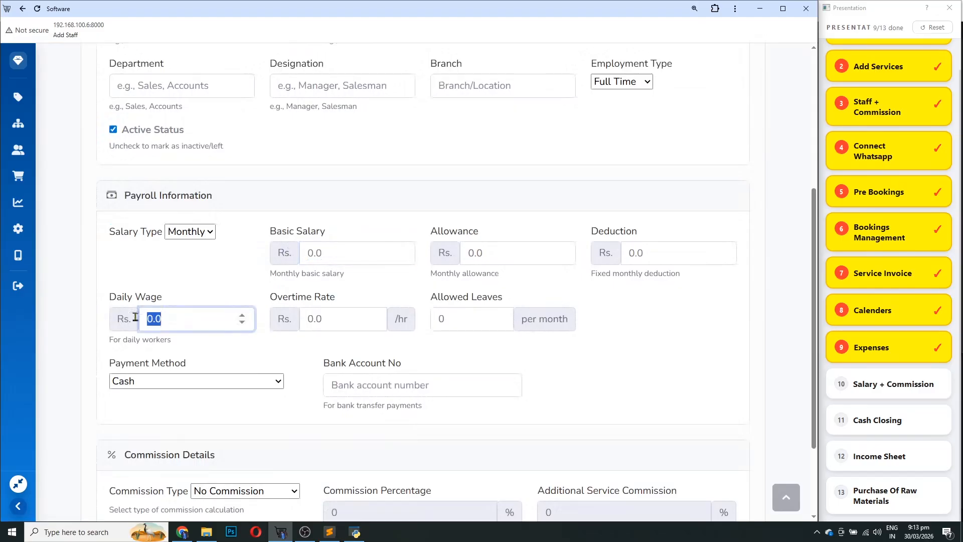
pyautogui.scroll(5, 401, 371)
pyautogui.click(322, 56)
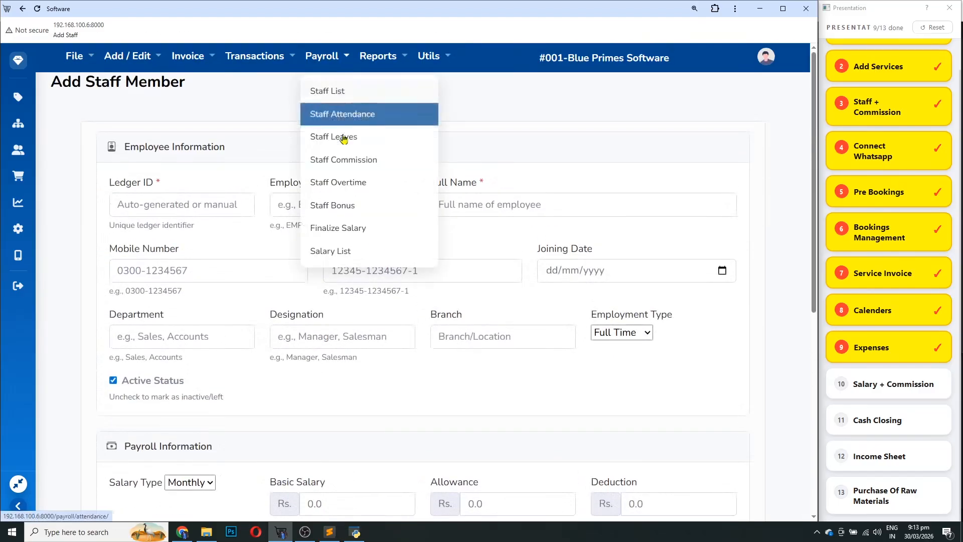
pyautogui.click(353, 228)
# Preview 1–30 March 2026 salaries and check the first row's 700.00 commission and net, plus the 1600.00 total
pyautogui.click(133, 414)
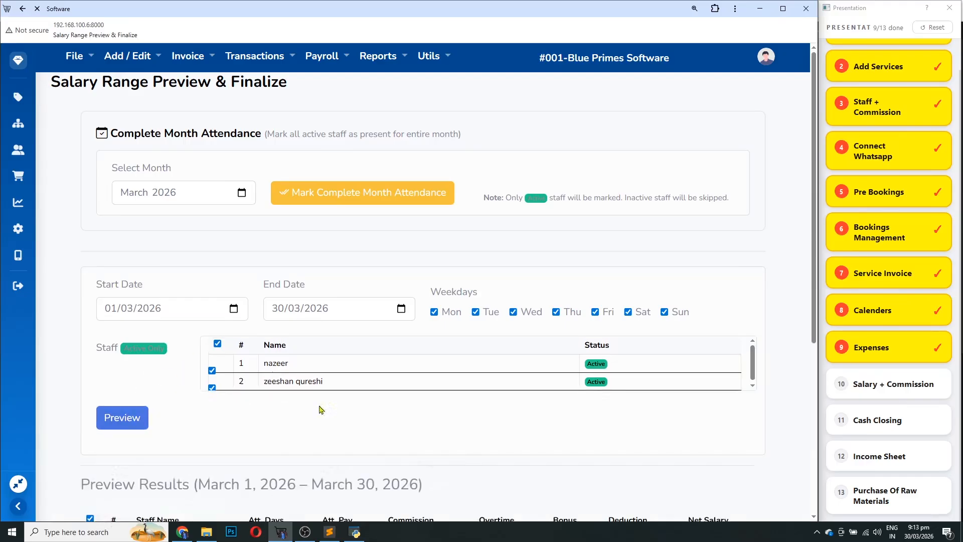
pyautogui.scroll(-5, 512, 415)
pyautogui.scroll(-1, 513, 414)
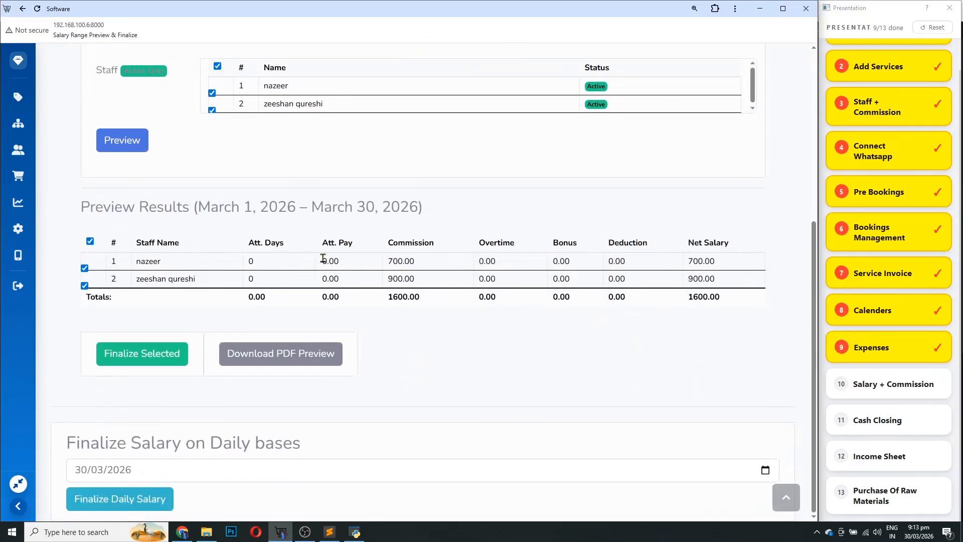
pyautogui.moveTo(334, 261); pyautogui.dragTo(326, 260)
pyautogui.moveTo(429, 268); pyautogui.dragTo(376, 271)
pyautogui.moveTo(503, 261); pyautogui.dragTo(476, 266)
pyautogui.moveTo(568, 257); pyautogui.dragTo(548, 269)
pyautogui.moveTo(645, 260); pyautogui.dragTo(592, 258)
pyautogui.moveTo(720, 264); pyautogui.dragTo(680, 271)
pyautogui.click(250, 261)
pyautogui.moveTo(730, 303); pyautogui.dragTo(675, 301)
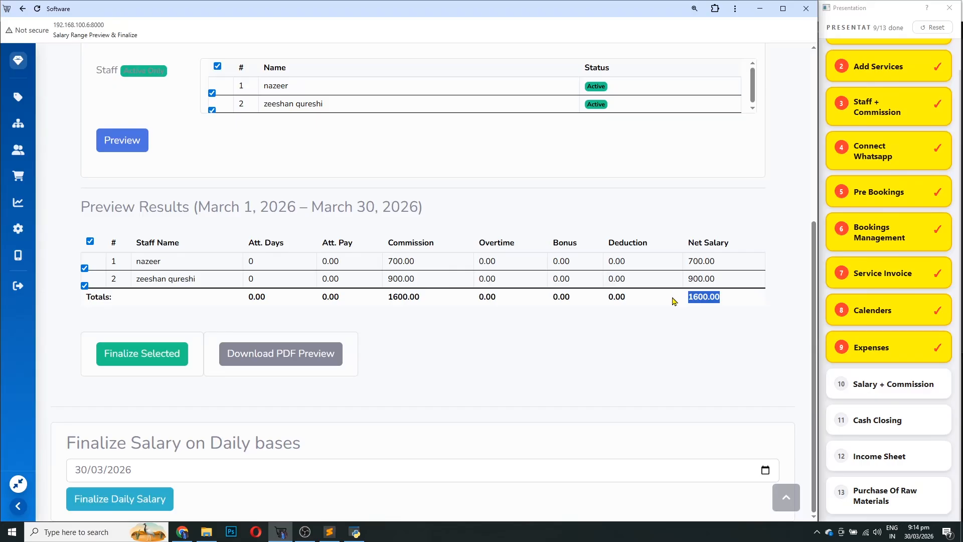
# Generate the Salary Preview Report PDF and check its 1,600.00 net salary total
pyautogui.click(293, 360)
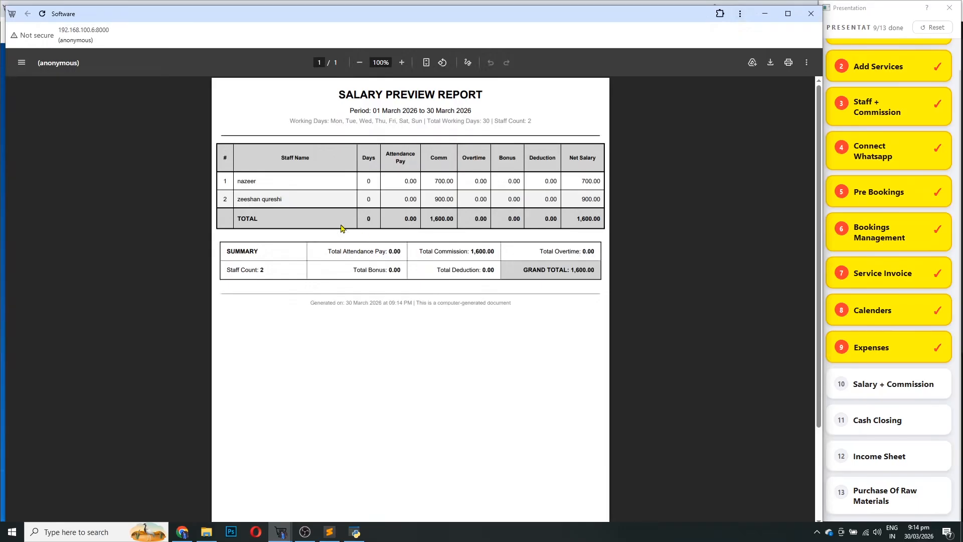
pyautogui.moveTo(257, 182); pyautogui.dragTo(241, 184)
pyautogui.moveTo(577, 220); pyautogui.dragTo(598, 221)
pyautogui.click(817, 22)
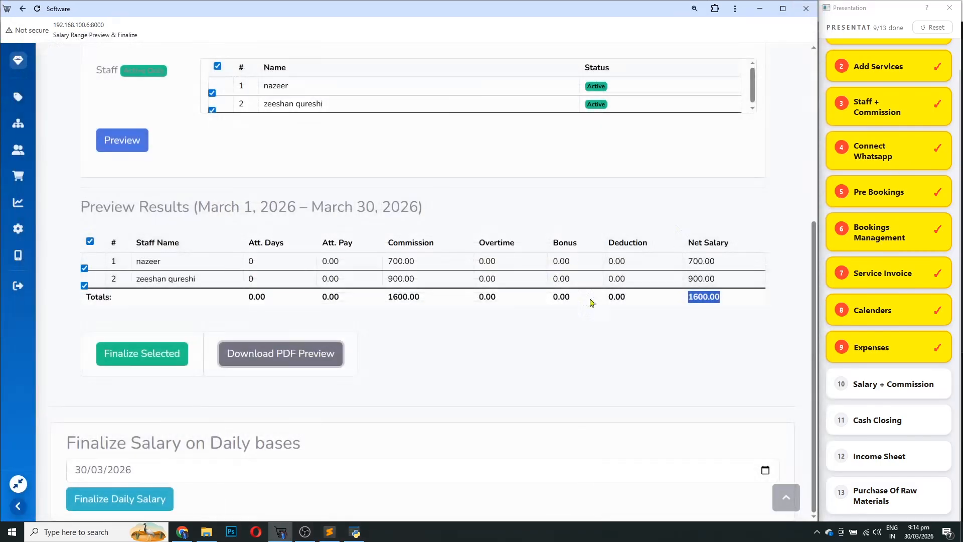
# Reopen the PDF and review totals: commission 1,600.00, attendance 0.00, overtime, bonus, deduction 0.00
pyautogui.click(269, 360)
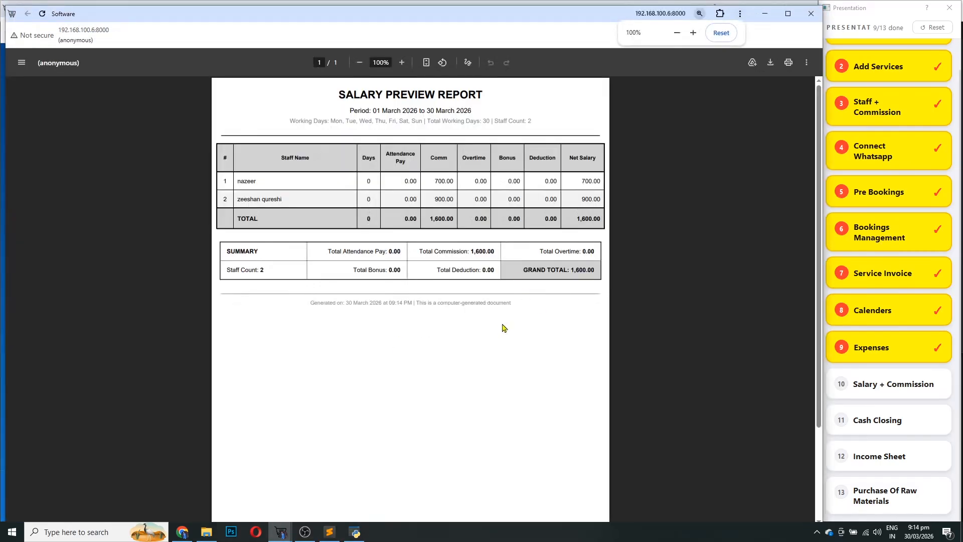
pyautogui.moveTo(423, 252); pyautogui.dragTo(488, 252)
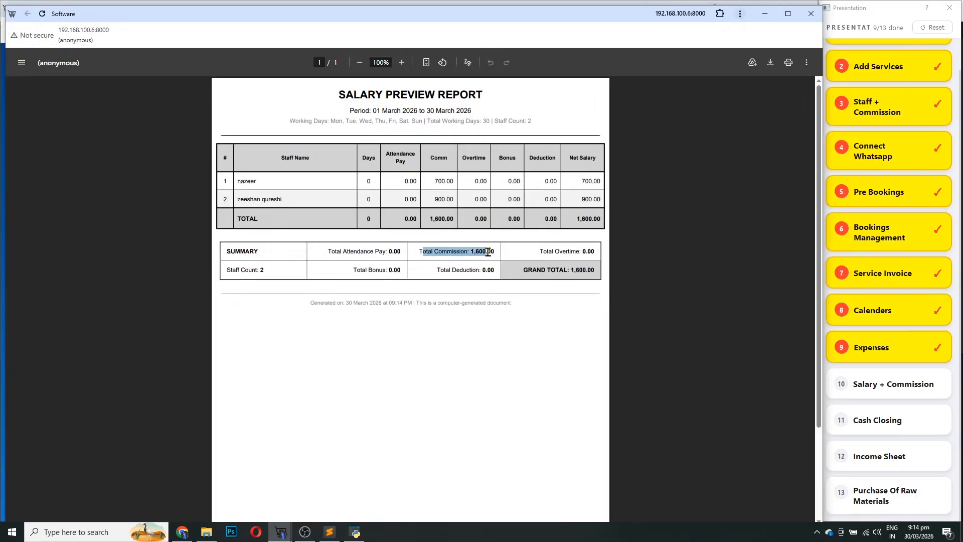
pyautogui.moveTo(403, 253); pyautogui.dragTo(320, 257)
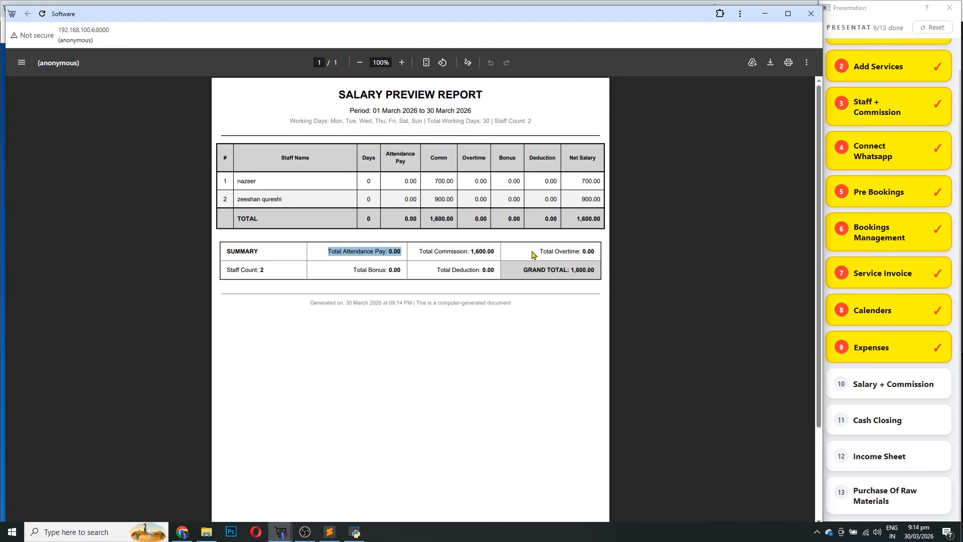
pyautogui.moveTo(538, 252); pyautogui.dragTo(582, 255)
pyautogui.moveTo(367, 269); pyautogui.dragTo(389, 270)
pyautogui.moveTo(456, 271); pyautogui.dragTo(526, 269)
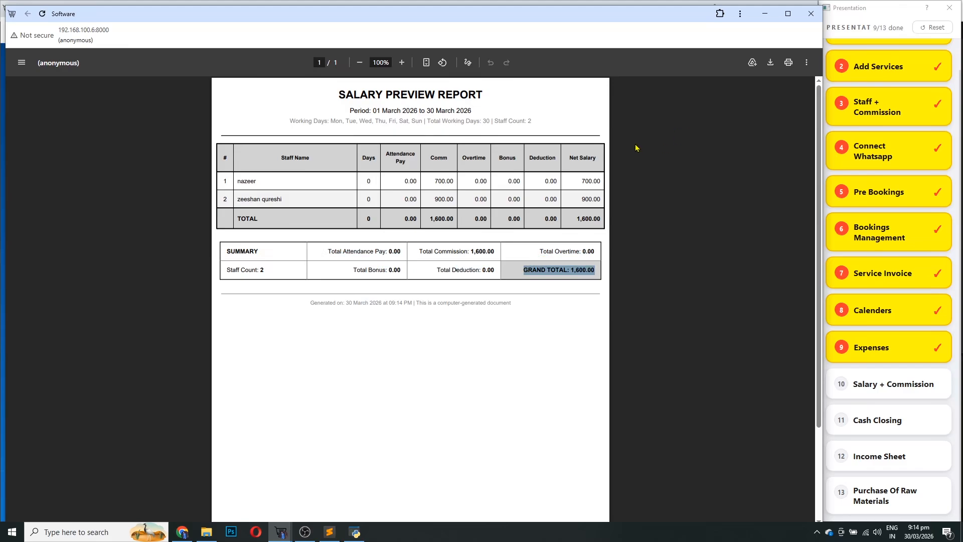
pyautogui.click(811, 14)
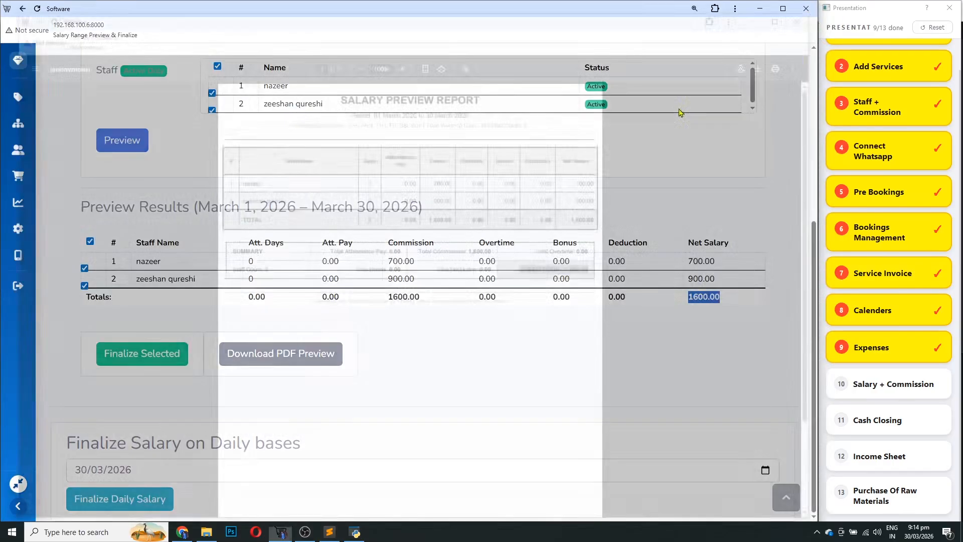
# Tick Salary + Commission in the checklist and open the March 30, 2026 Closing Summary report
pyautogui.scroll(5, 351, 301)
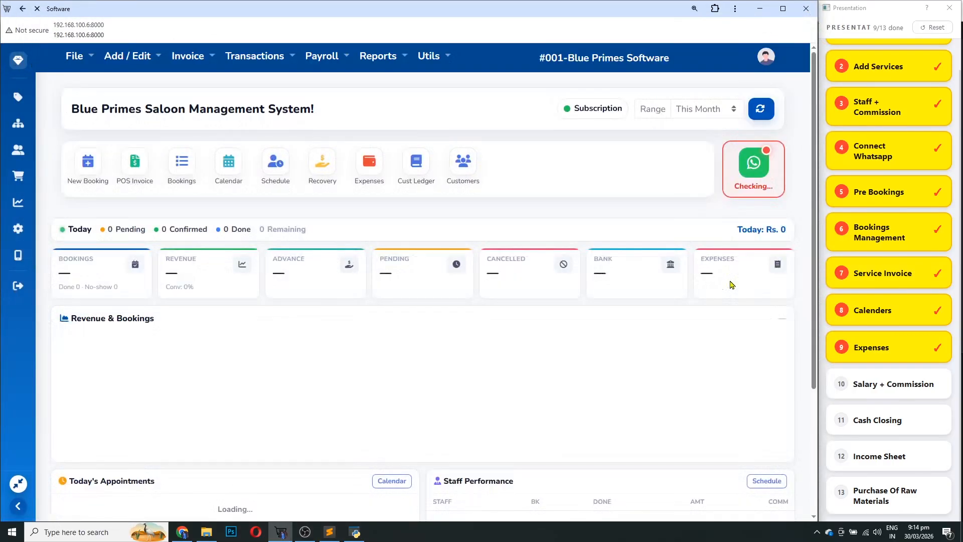
pyautogui.click(878, 388)
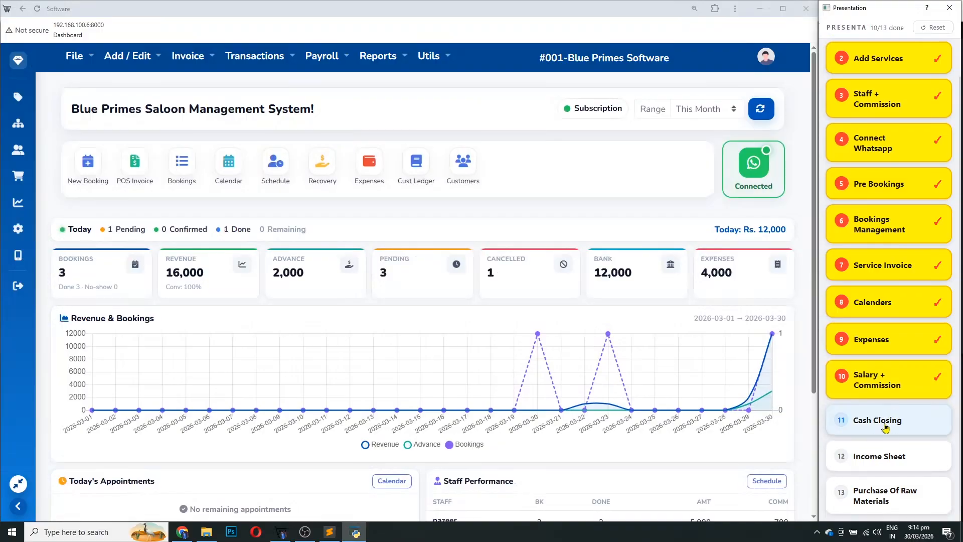
pyautogui.click(389, 69)
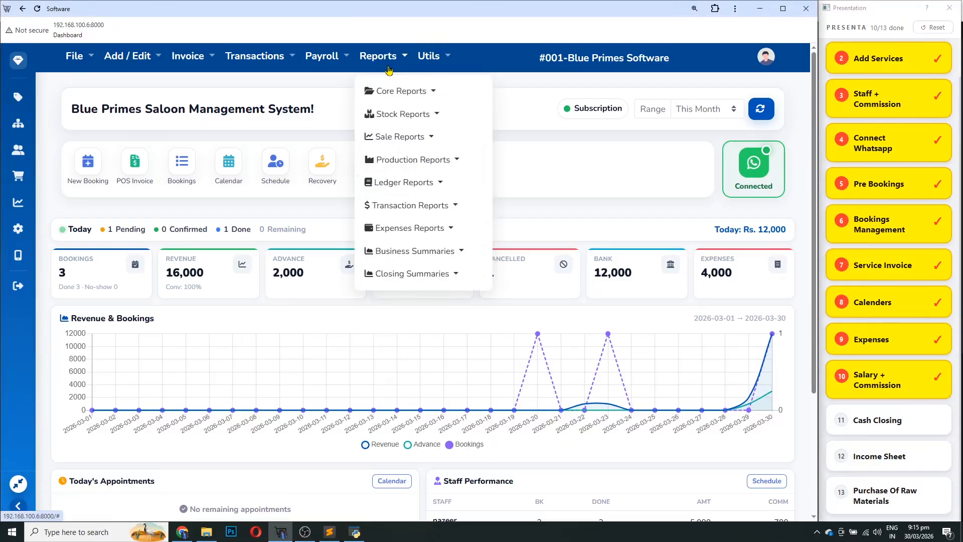
pyautogui.click(444, 274)
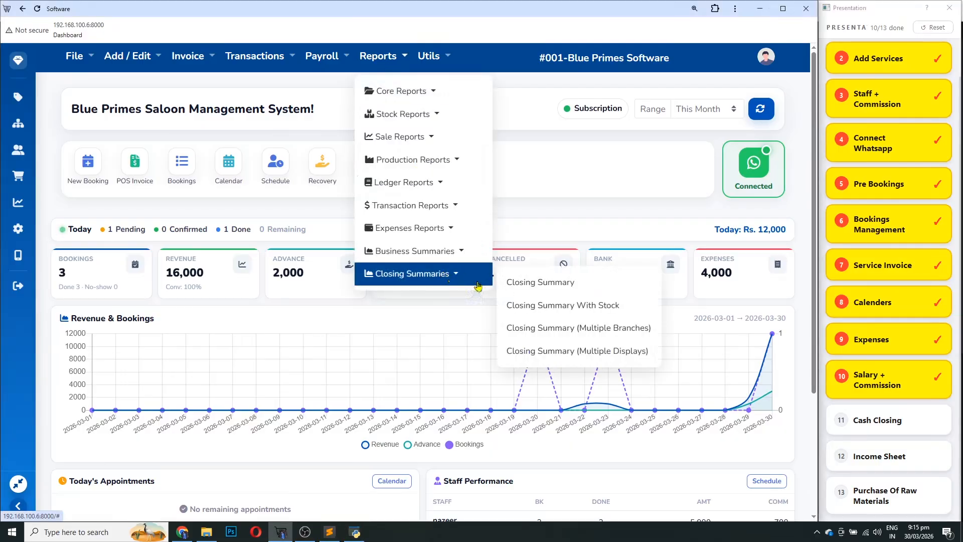
pyautogui.click(543, 287)
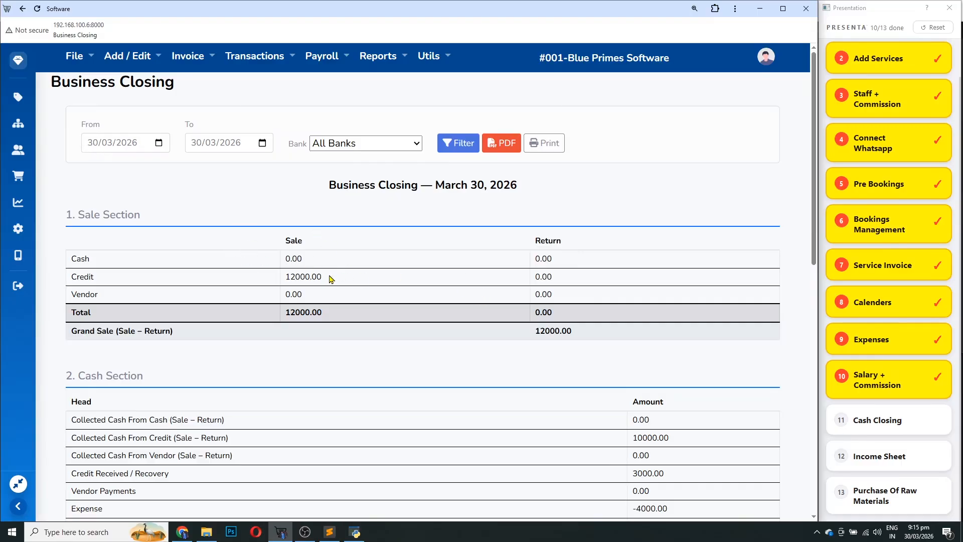
pyautogui.moveTo(331, 279); pyautogui.dragTo(287, 282)
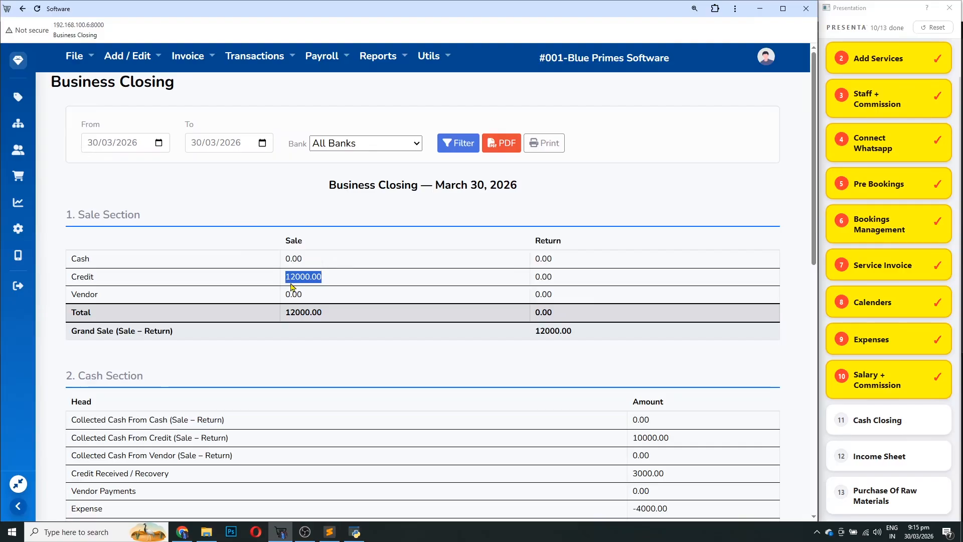
pyautogui.moveTo(528, 341); pyautogui.dragTo(563, 337)
pyautogui.scroll(-4, 652, 289)
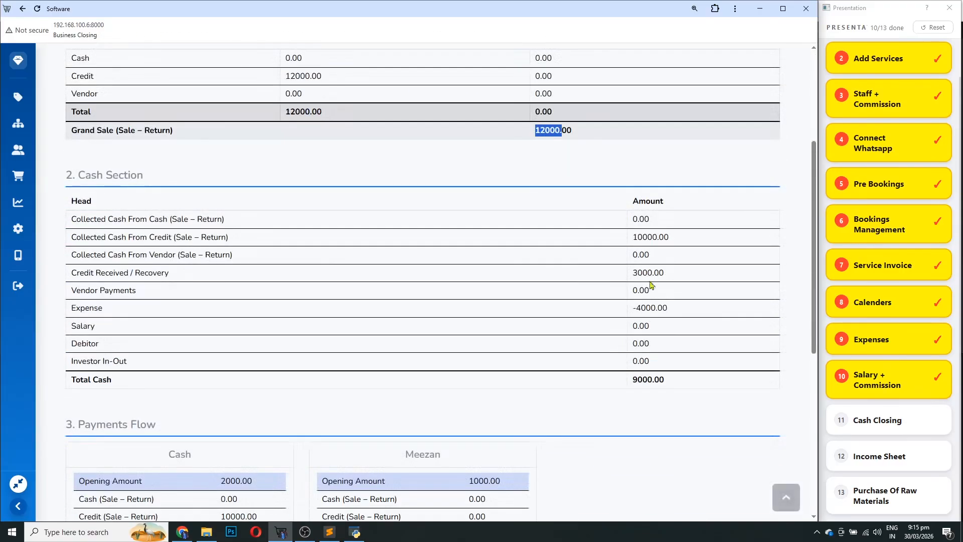
pyautogui.moveTo(678, 244); pyautogui.dragTo(618, 240)
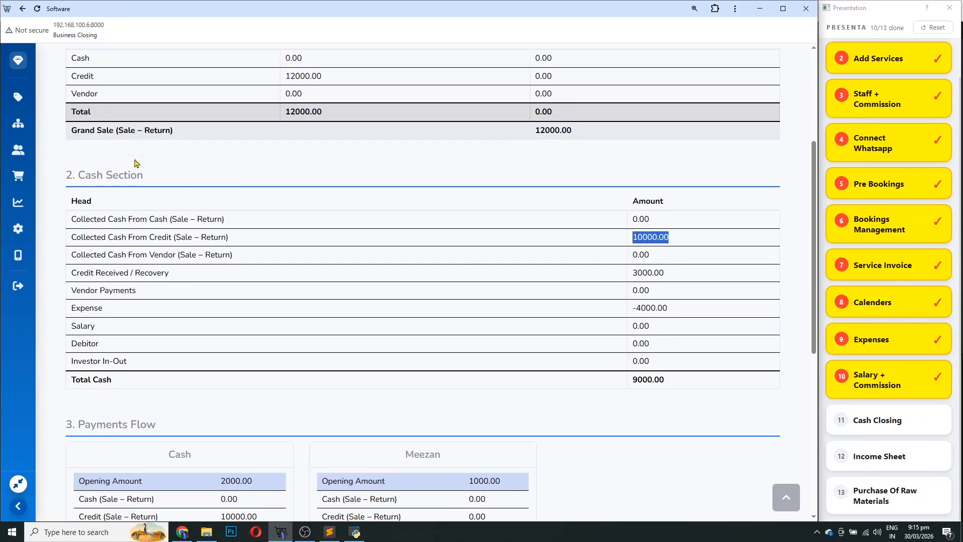
pyautogui.moveTo(154, 180); pyautogui.dragTo(69, 170)
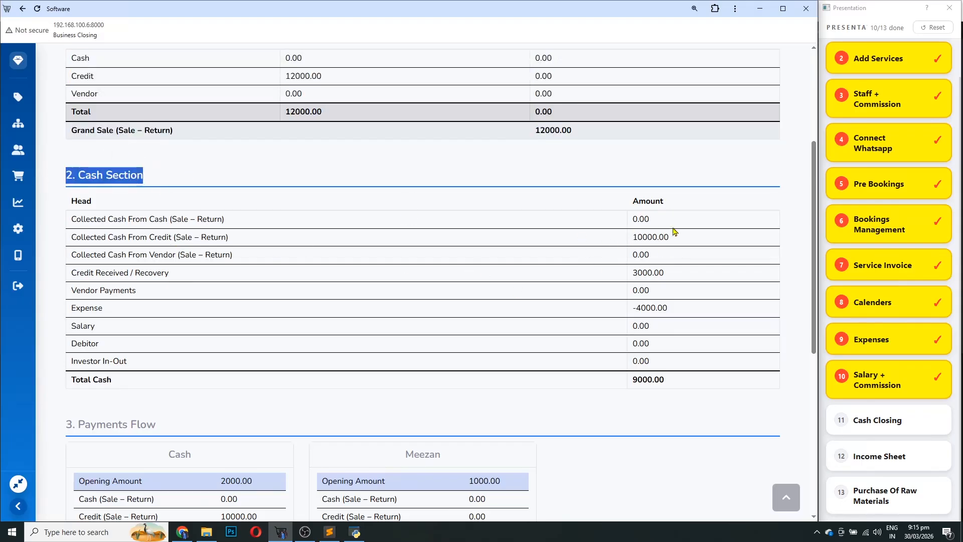
pyautogui.moveTo(679, 242); pyautogui.dragTo(622, 243)
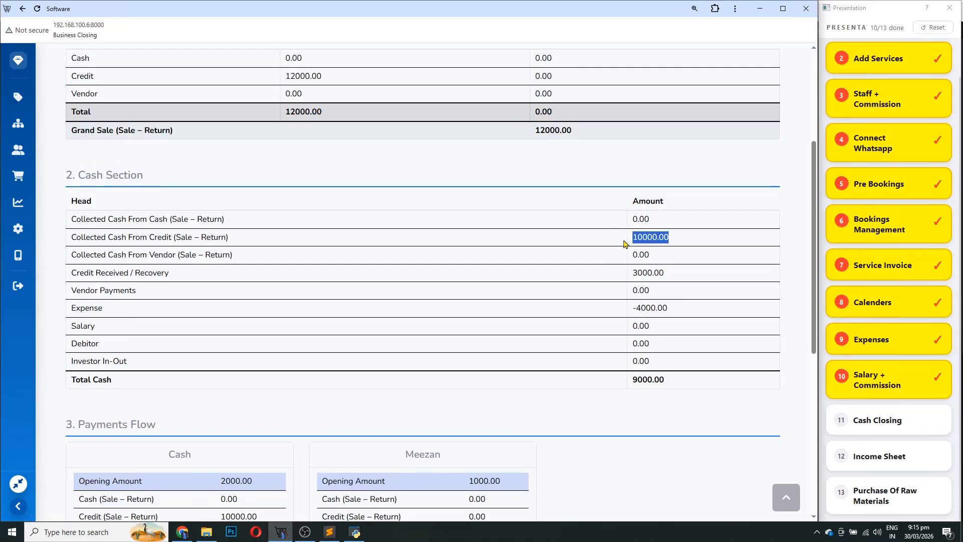
pyautogui.moveTo(670, 274); pyautogui.dragTo(631, 282)
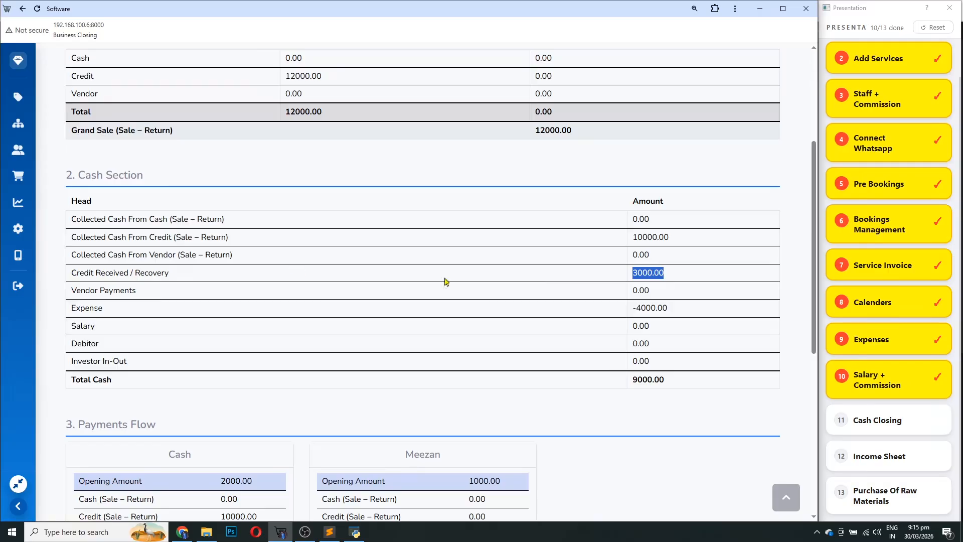
pyautogui.moveTo(669, 276); pyautogui.dragTo(633, 309)
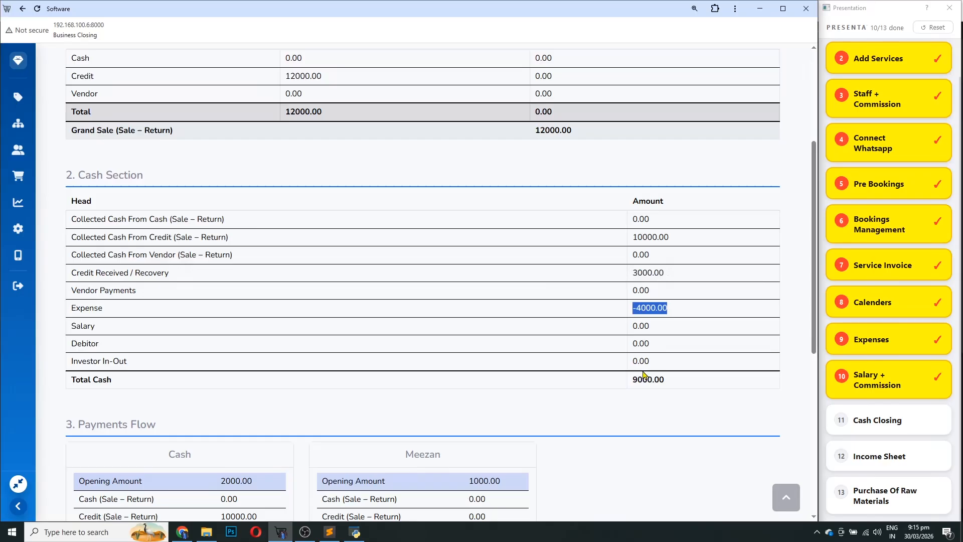
pyautogui.moveTo(661, 380); pyautogui.dragTo(636, 391)
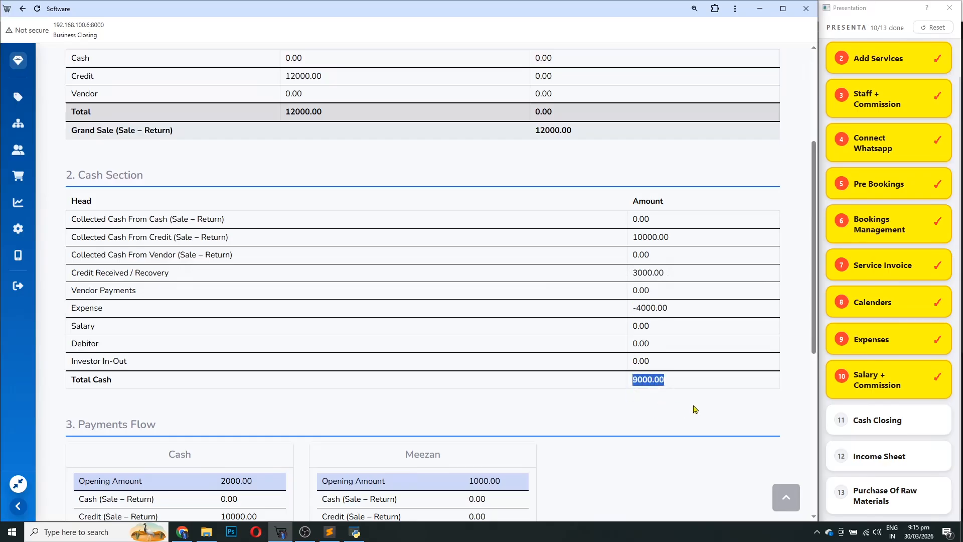
pyautogui.scroll(-5, 695, 409)
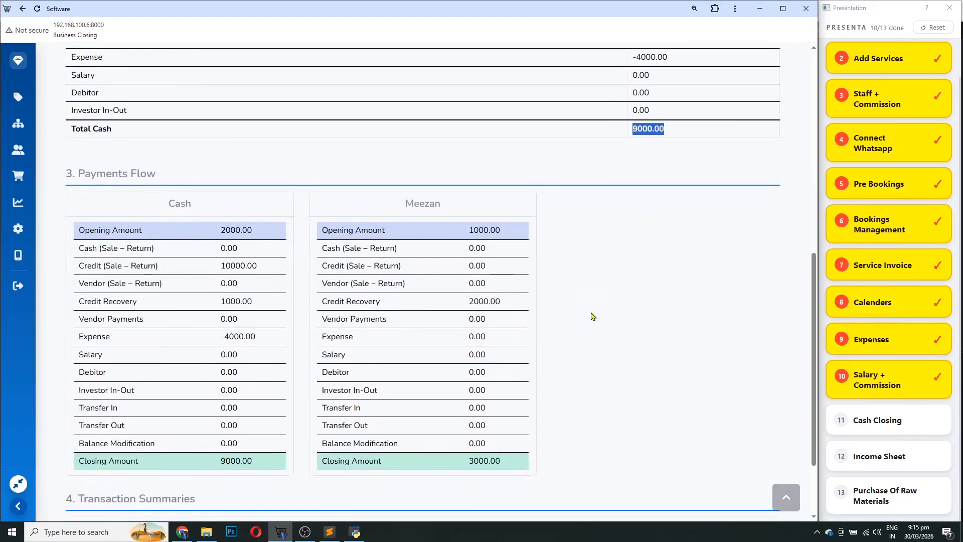
# Locate the Cash and Meezan account columns and the 2000.00 cash opening amount
pyautogui.scroll(-2, 645, 333)
pyautogui.moveTo(258, 132); pyautogui.dragTo(218, 139)
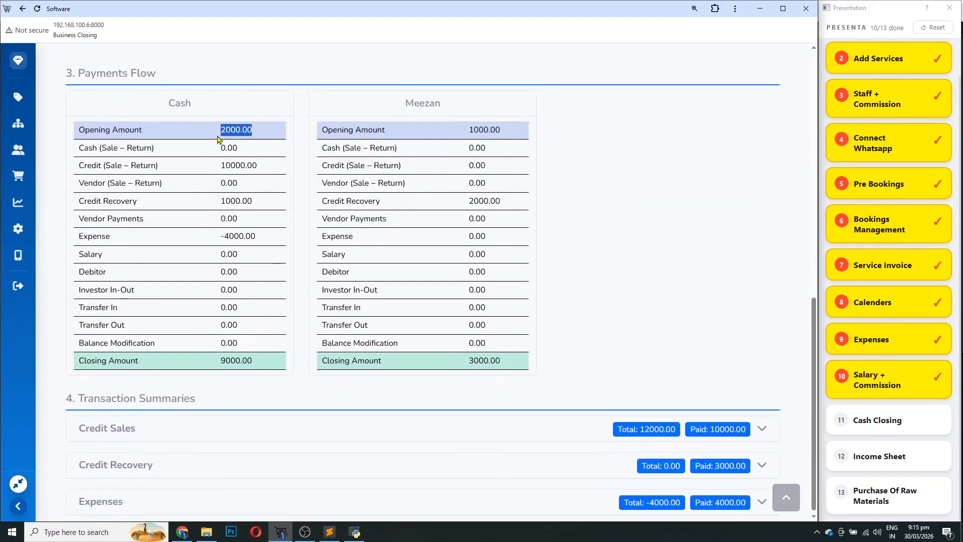
pyautogui.moveTo(183, 103); pyautogui.dragTo(167, 105)
pyautogui.moveTo(425, 106); pyautogui.dragTo(421, 106)
pyautogui.click(430, 103)
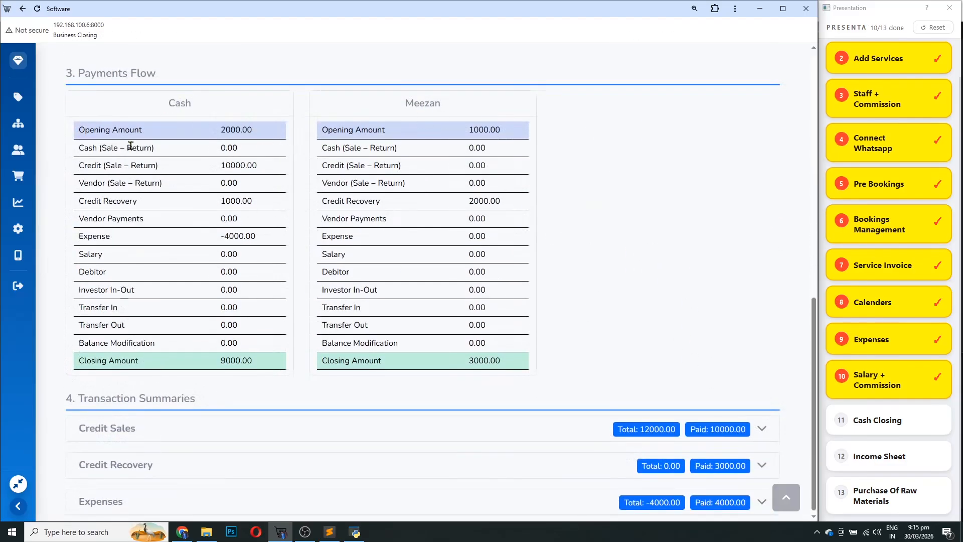
pyautogui.moveTo(200, 112); pyautogui.dragTo(162, 112)
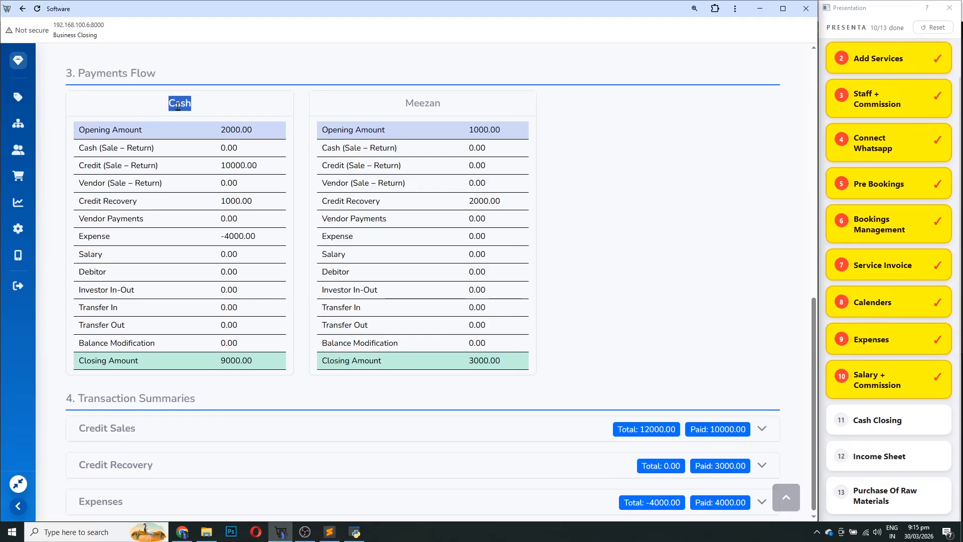
pyautogui.moveTo(271, 135); pyautogui.dragTo(220, 138)
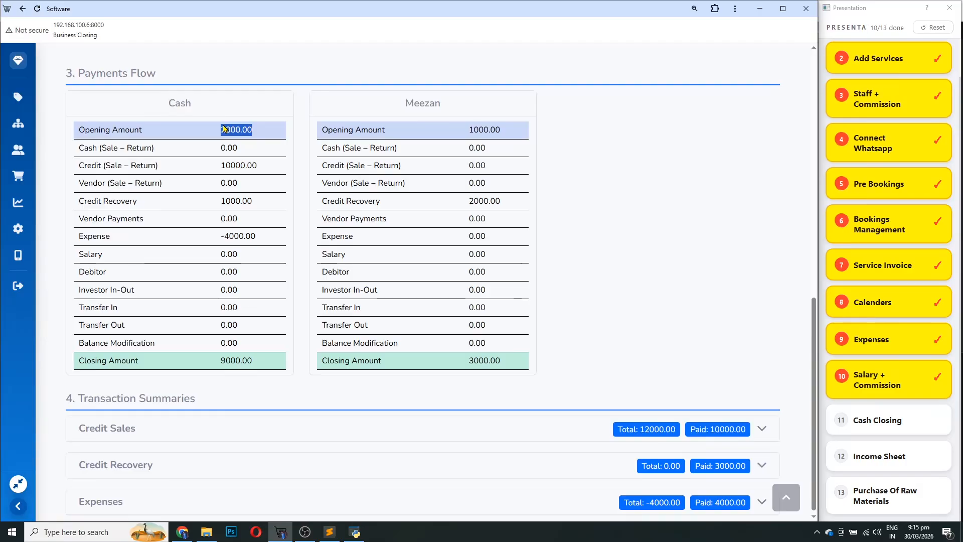
pyautogui.click(230, 129)
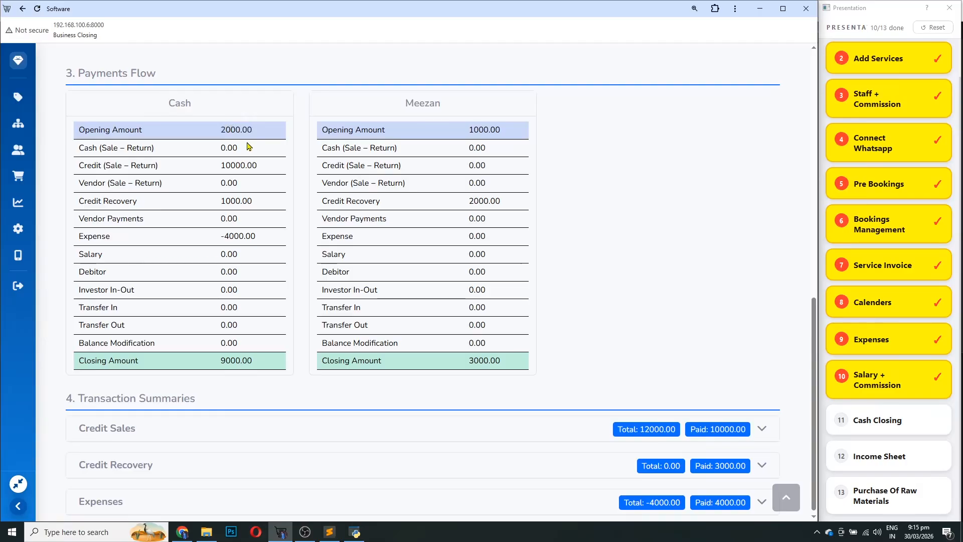
# Review cash credit sales 10000.00, recovery 1000.00, expense -4000.00, vendor payments 0.00, closing 9000.00
pyautogui.moveTo(266, 166); pyautogui.dragTo(215, 174)
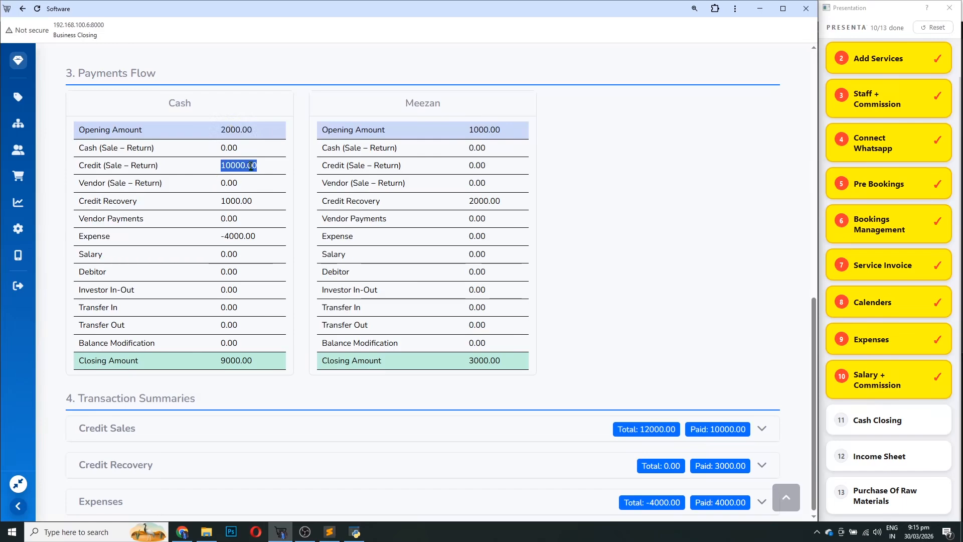
pyautogui.moveTo(254, 201); pyautogui.dragTo(224, 210)
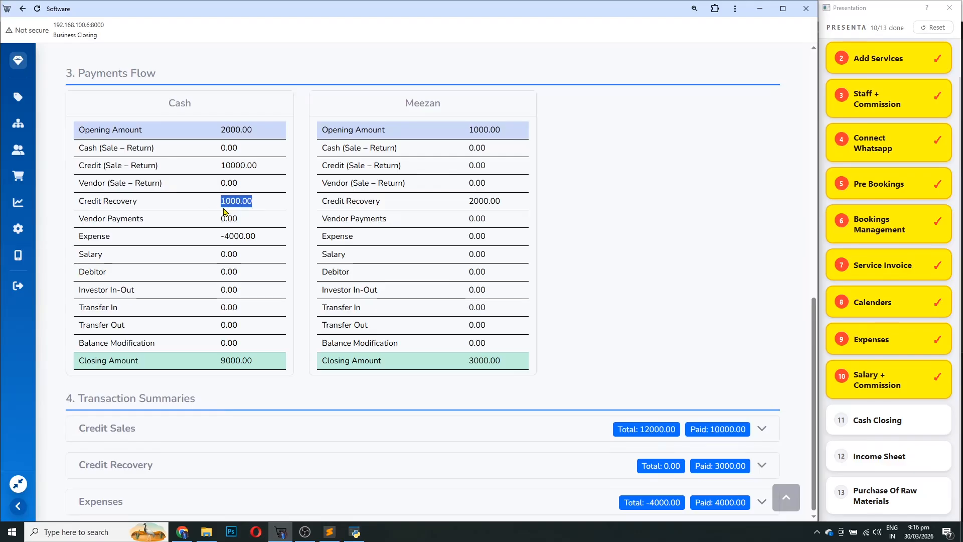
pyautogui.moveTo(259, 239); pyautogui.dragTo(221, 244)
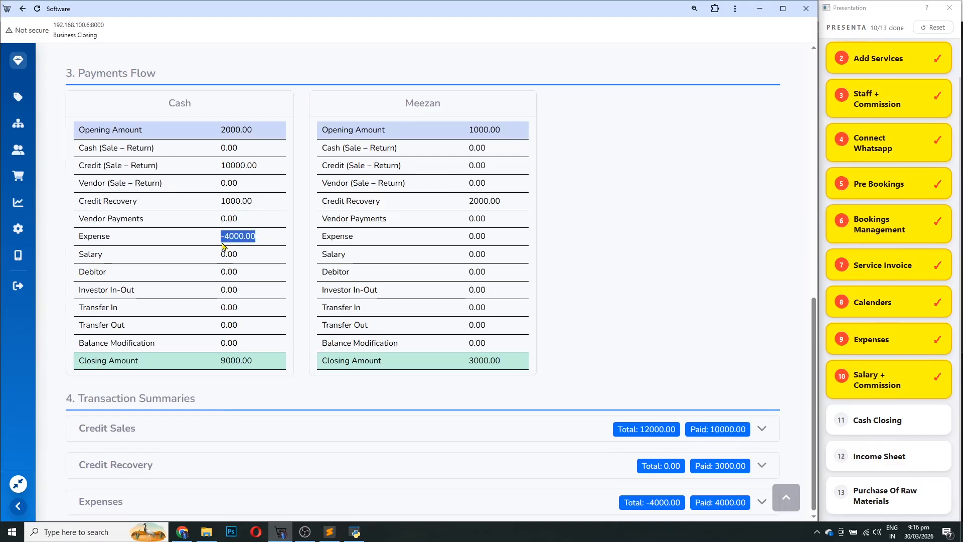
pyautogui.moveTo(152, 218); pyautogui.dragTo(80, 217)
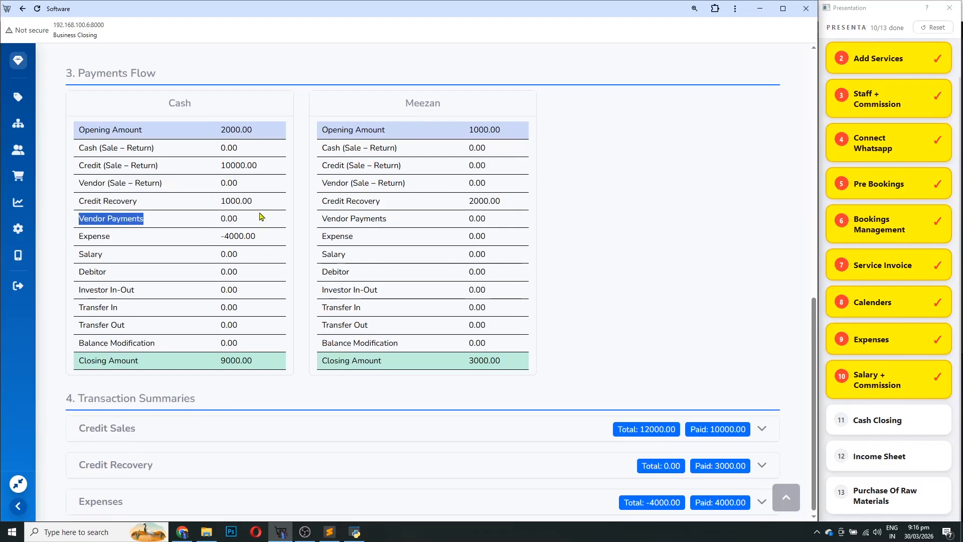
pyautogui.moveTo(260, 216); pyautogui.dragTo(220, 217)
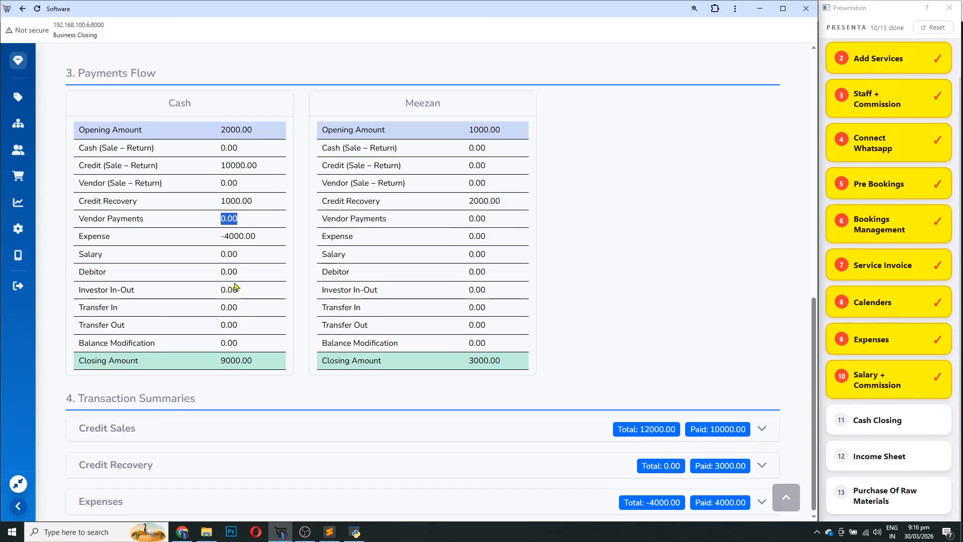
pyautogui.moveTo(232, 258); pyautogui.dragTo(208, 258)
pyautogui.doubleClick(234, 235)
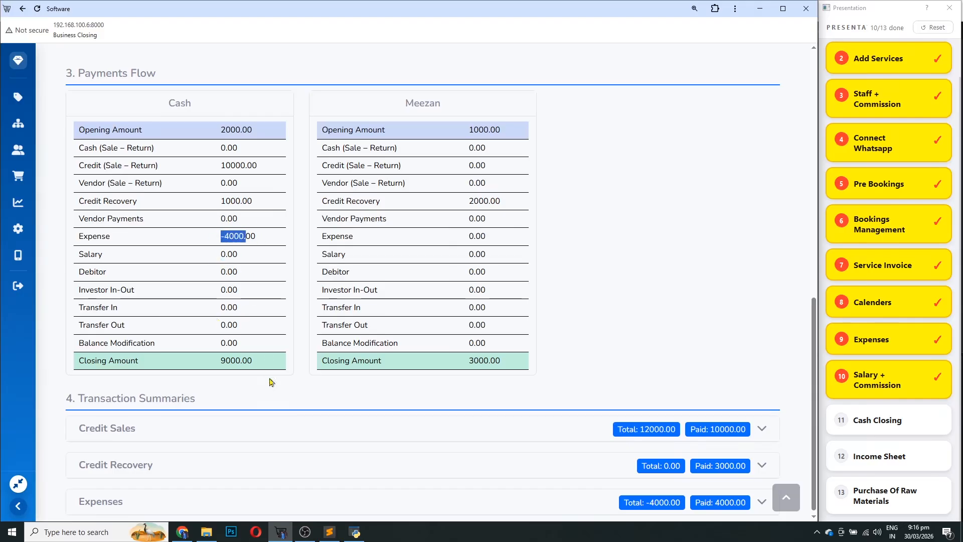
pyautogui.moveTo(254, 361); pyautogui.dragTo(221, 363)
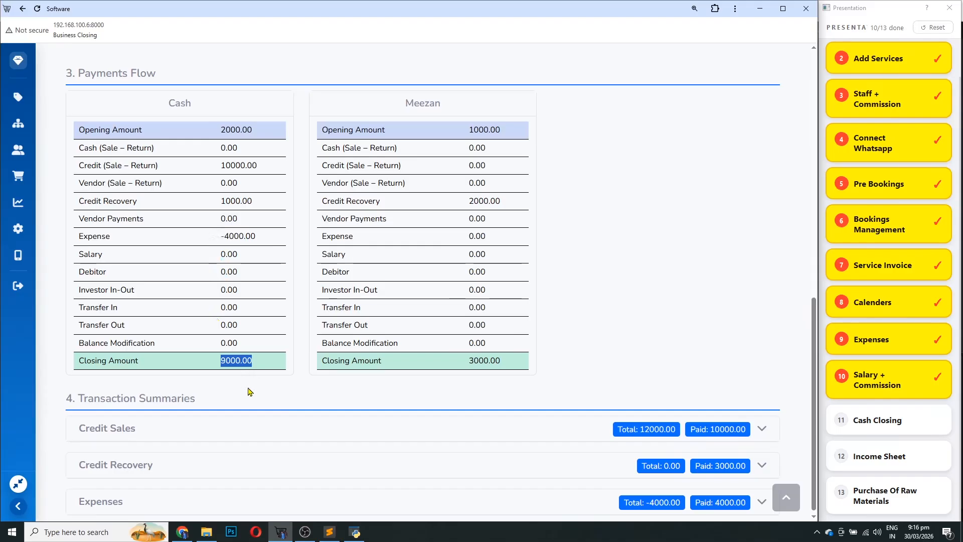
# Recap the cash flow from opening to the 9000.00 closing, then turn to the Meezan account
pyautogui.moveTo(254, 133); pyautogui.dragTo(216, 135)
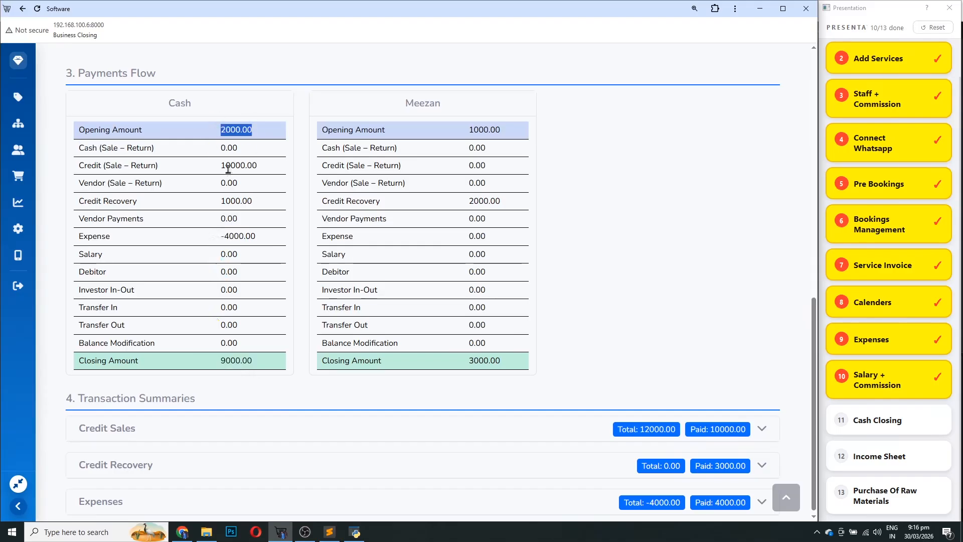
pyautogui.click(228, 167)
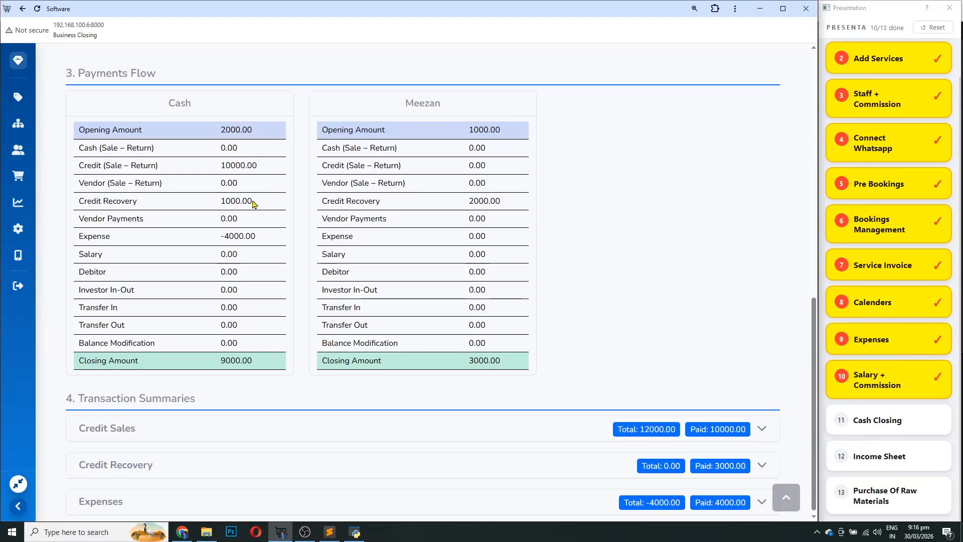
pyautogui.moveTo(253, 203); pyautogui.dragTo(208, 205)
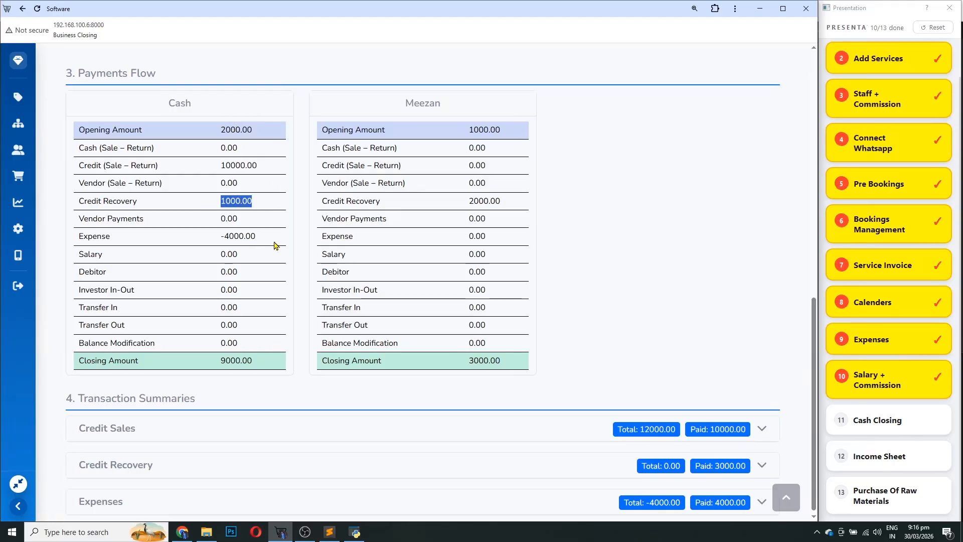
pyautogui.moveTo(265, 239); pyautogui.dragTo(233, 241)
pyautogui.moveTo(258, 359); pyautogui.dragTo(211, 362)
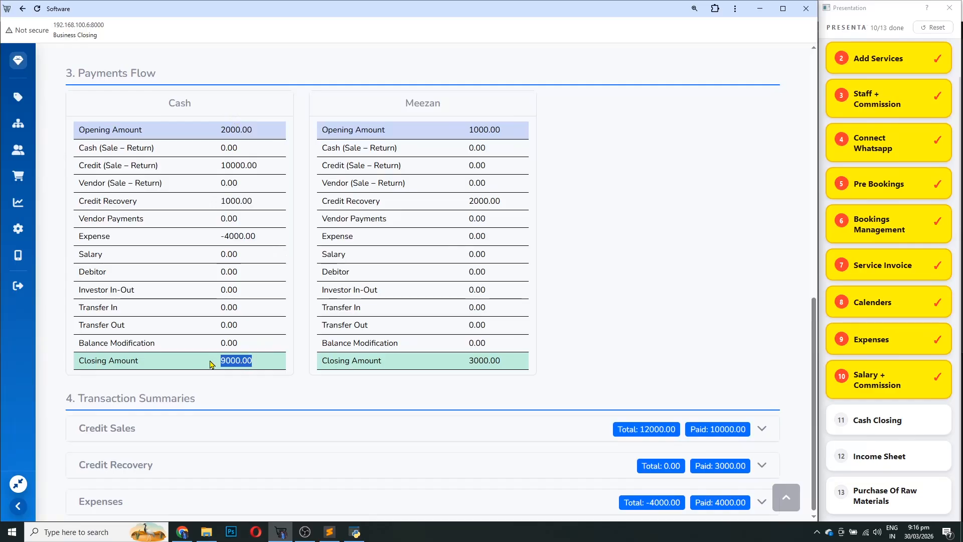
pyautogui.doubleClick(430, 105)
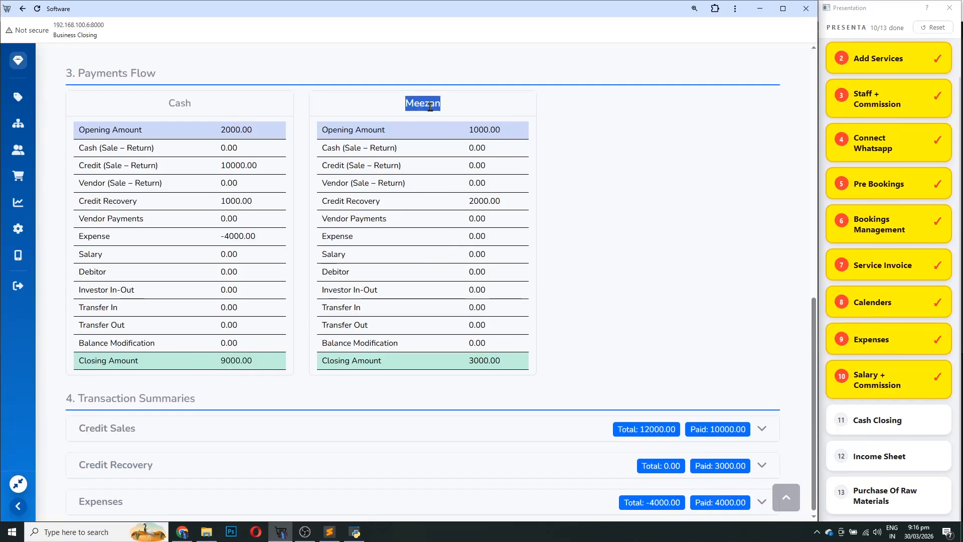
# Inspect the Credit Sales parties, Credit Recovery and Expenses details, then go back to the dashboard
pyautogui.click(600, 435)
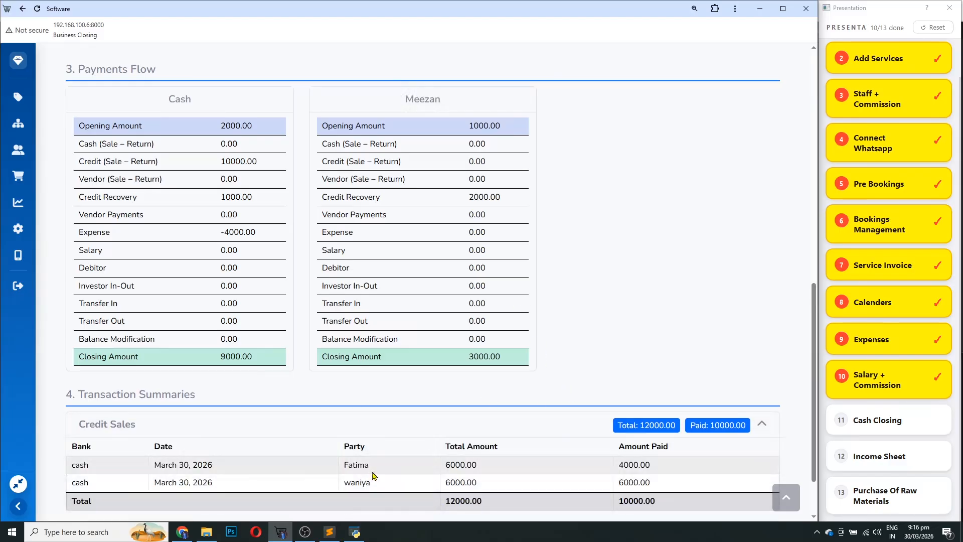
pyautogui.doubleClick(357, 465)
pyautogui.doubleClick(357, 483)
pyautogui.click(503, 417)
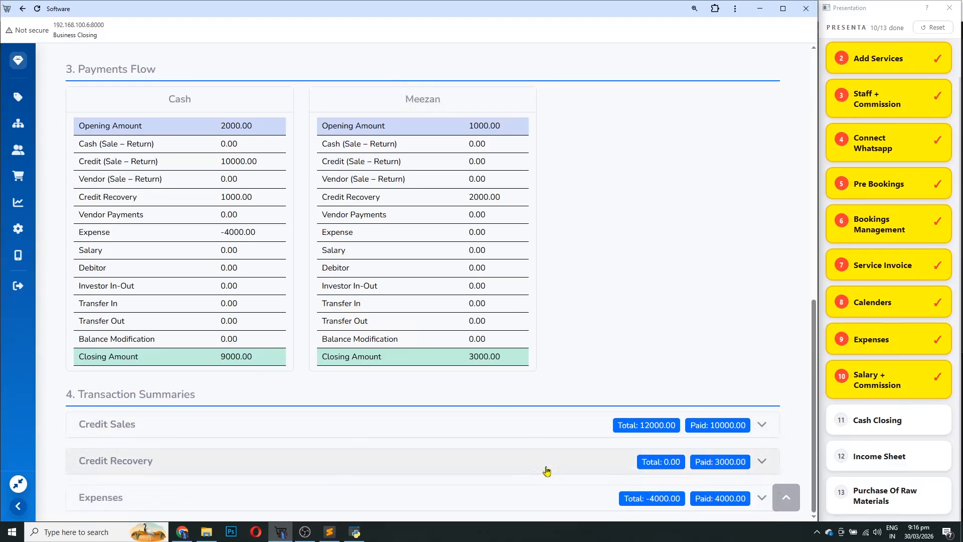
pyautogui.click(512, 462)
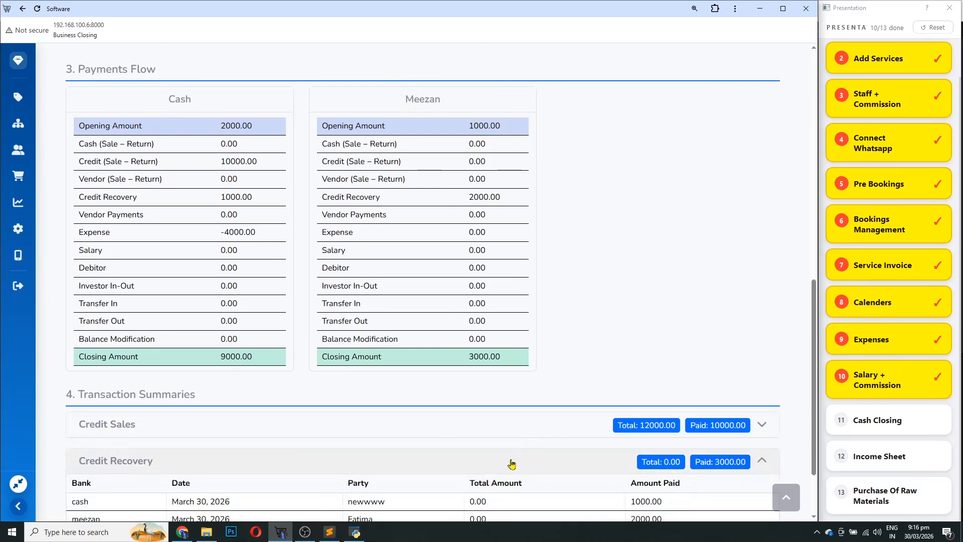
pyautogui.click(460, 376)
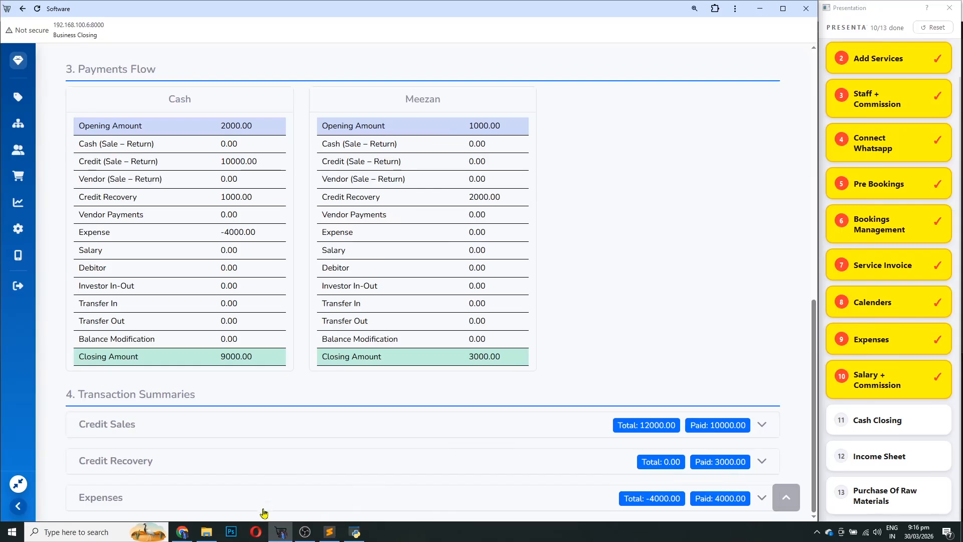
pyautogui.click(307, 502)
pyautogui.click(469, 444)
pyautogui.scroll(3, 573, 383)
pyautogui.scroll(8, 573, 382)
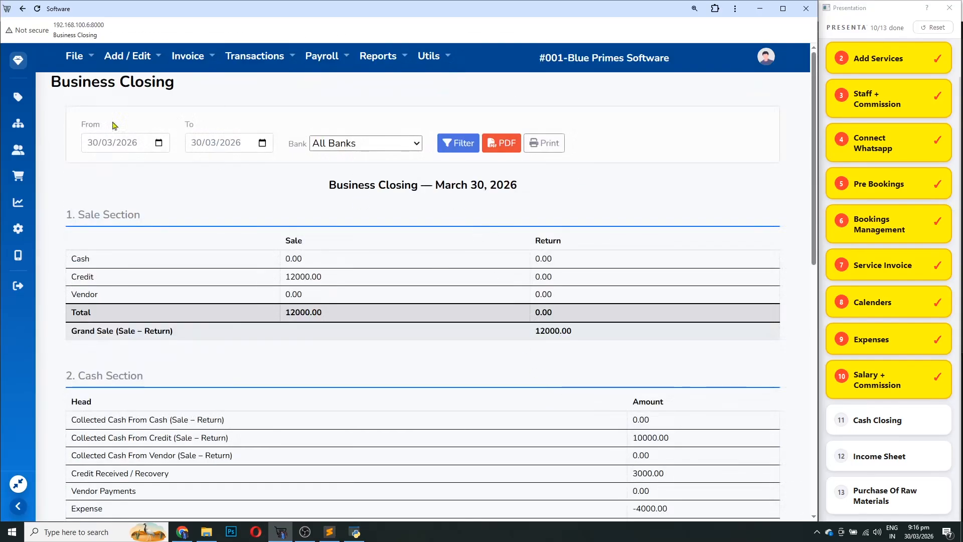
pyautogui.click(18, 60)
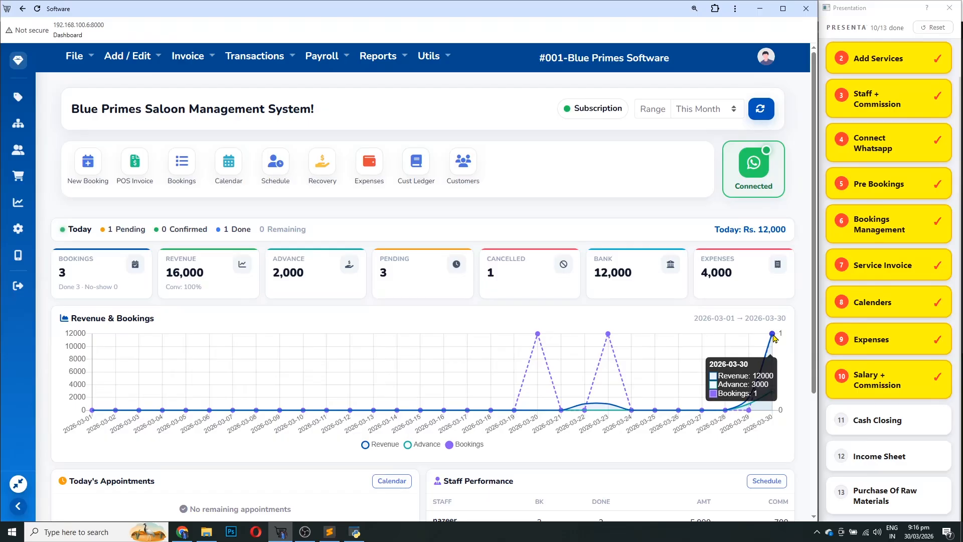
# Scroll through the dashboard stats, noting fissial bottle as the top service
pyautogui.scroll(-1, 724, 357)
pyautogui.scroll(-2, 673, 368)
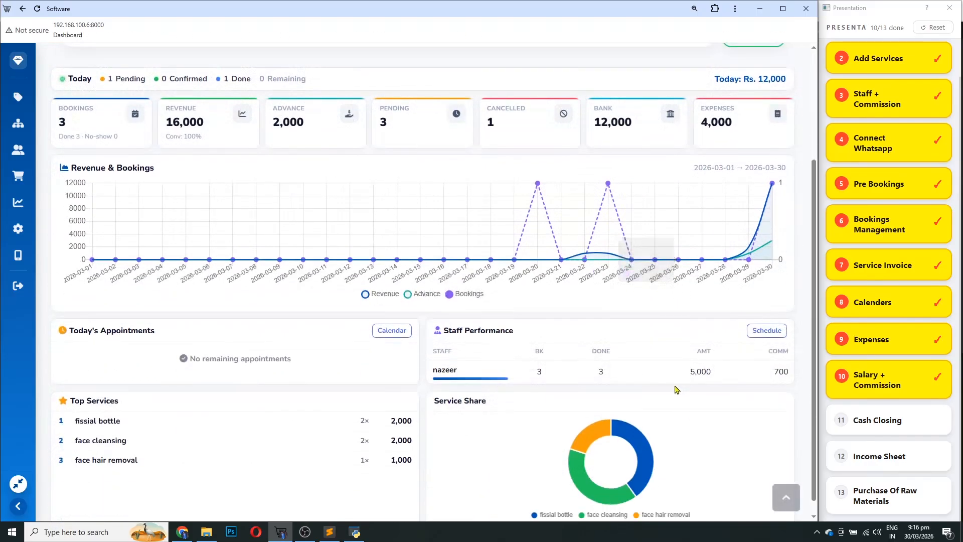
pyautogui.scroll(2, 652, 281)
pyautogui.scroll(-2, 227, 234)
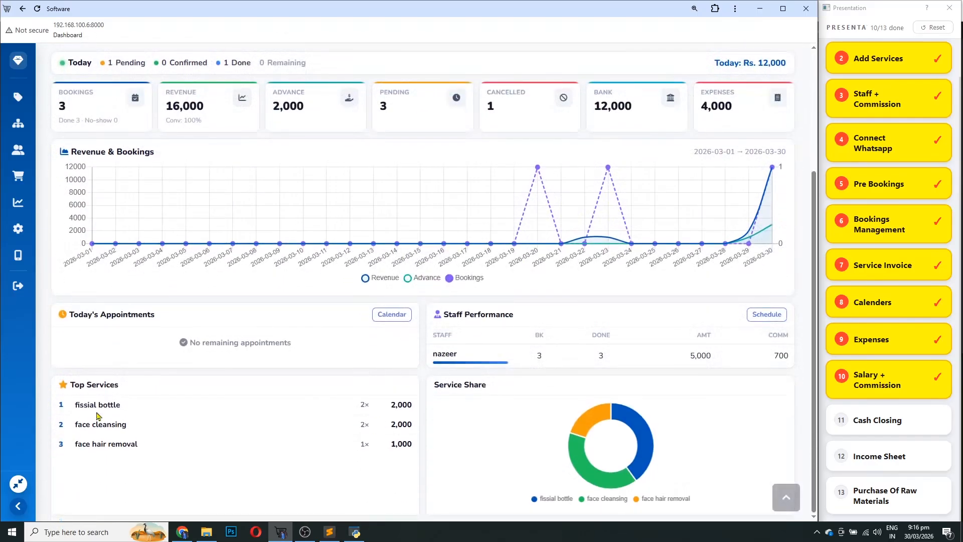
pyautogui.moveTo(80, 406); pyautogui.dragTo(116, 405)
pyautogui.scroll(3, 468, 299)
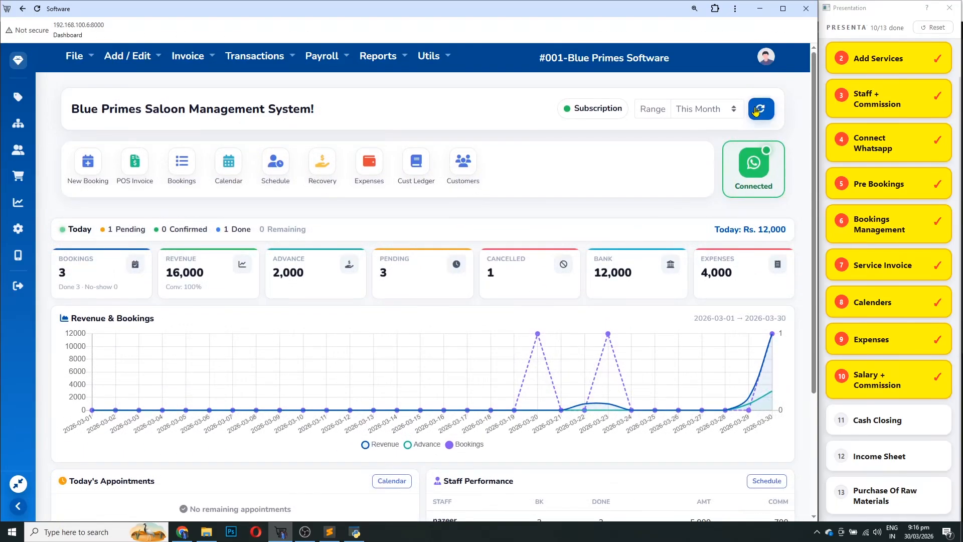
pyautogui.scroll(-2, 392, 389)
pyautogui.scroll(-1, 393, 389)
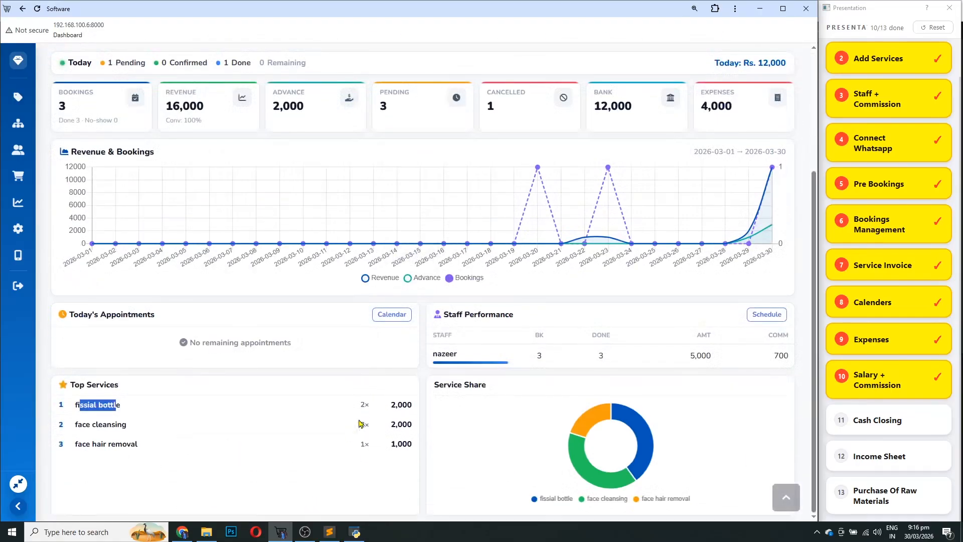
pyautogui.scroll(2, 441, 452)
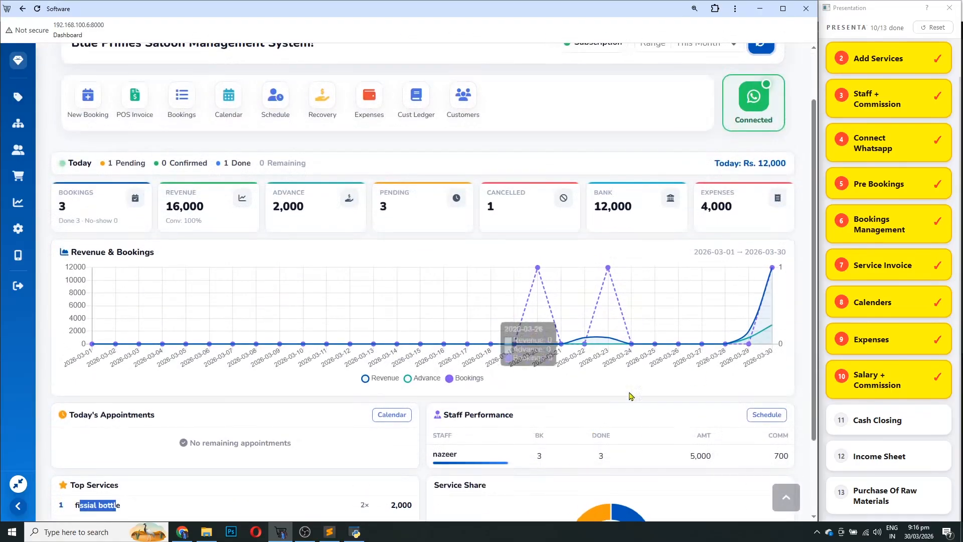
pyautogui.scroll(2, 570, 454)
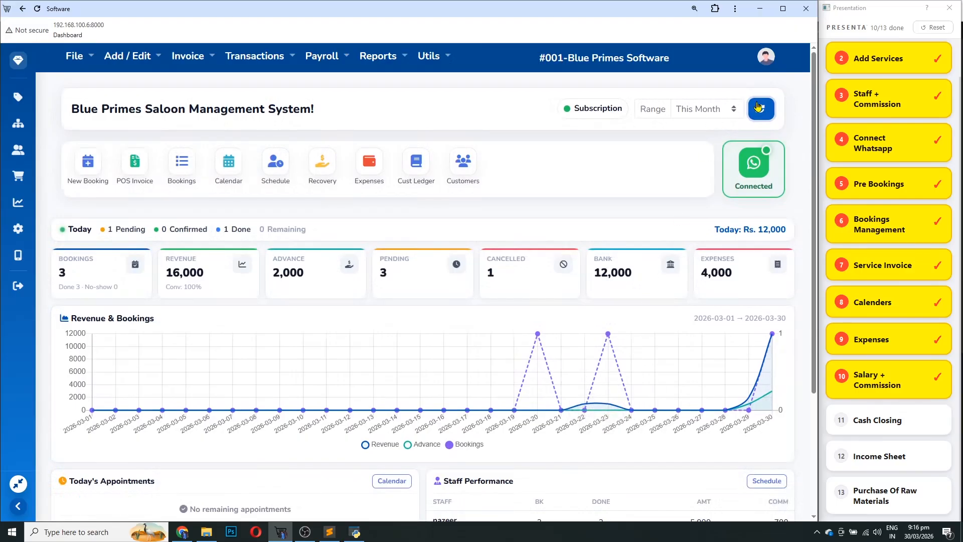
# Set the dashboard range to Today
pyautogui.click(712, 111)
pyautogui.click(695, 140)
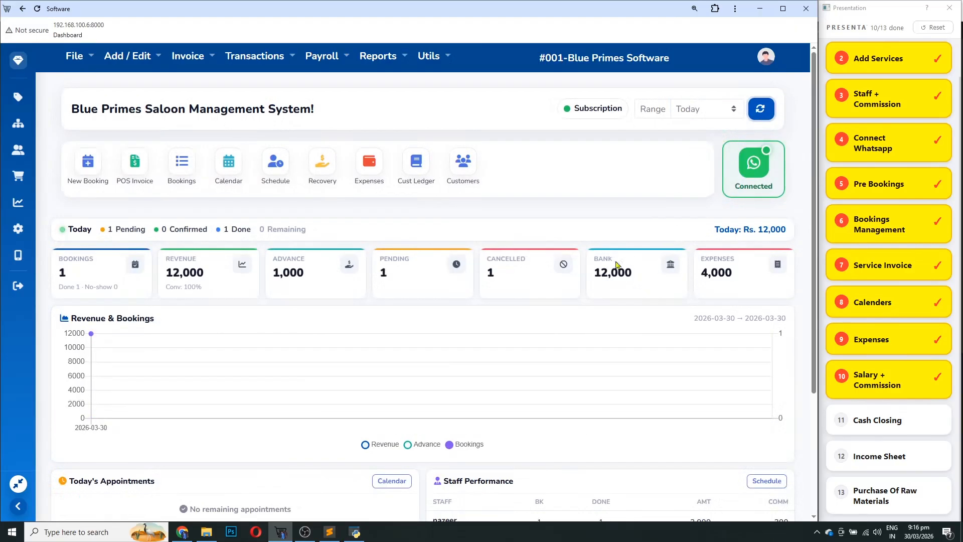
pyautogui.scroll(-3, 531, 377)
pyautogui.scroll(2, 585, 398)
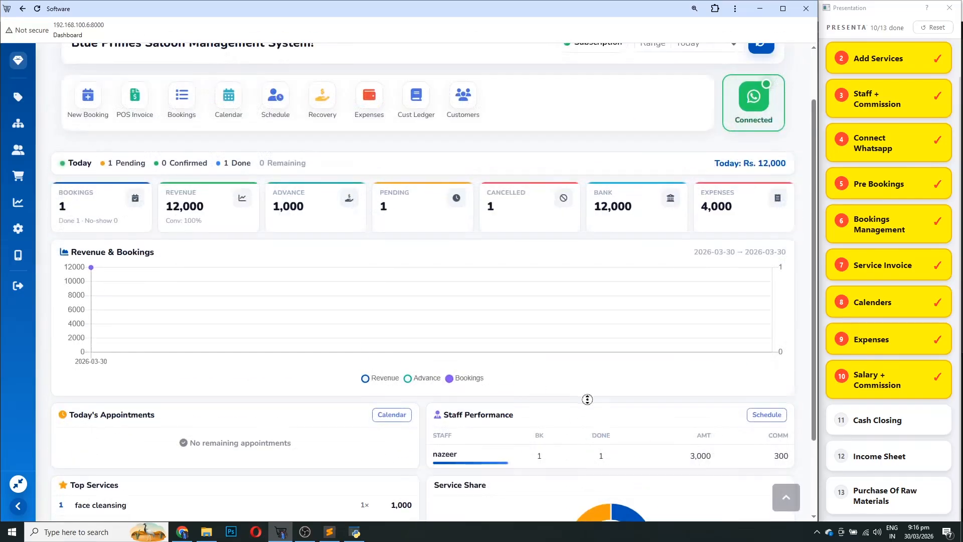
pyautogui.scroll(-2, 664, 393)
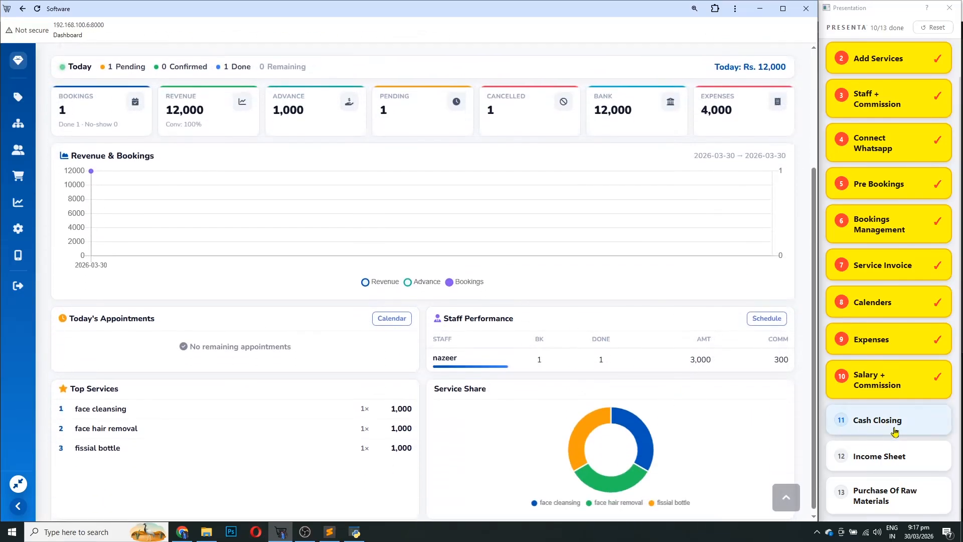
# Tick Cash Closing in the presentation checklist and return focus to the salon software
pyautogui.click(895, 429)
pyautogui.moveTo(814, 430); pyautogui.dragTo(814, 435)
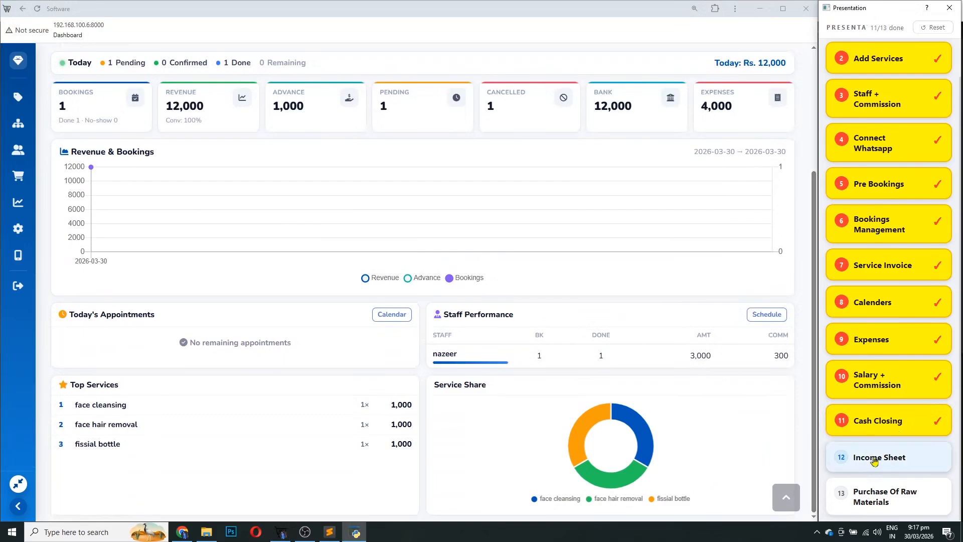
pyautogui.scroll(4, 406, 359)
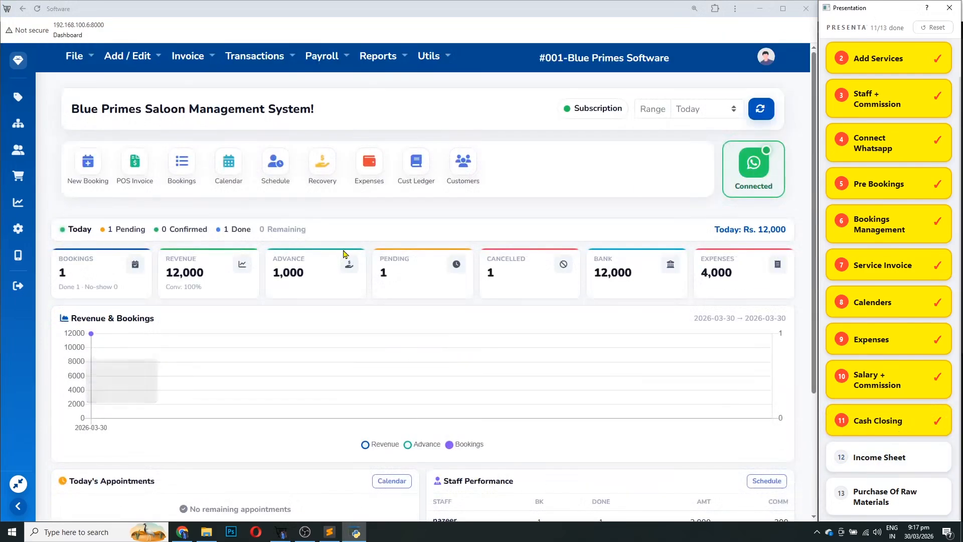
pyautogui.click(486, 218)
# Open the Income Sheet report filtered from 01/03/2026 to 30/03/2026
pyautogui.click(380, 64)
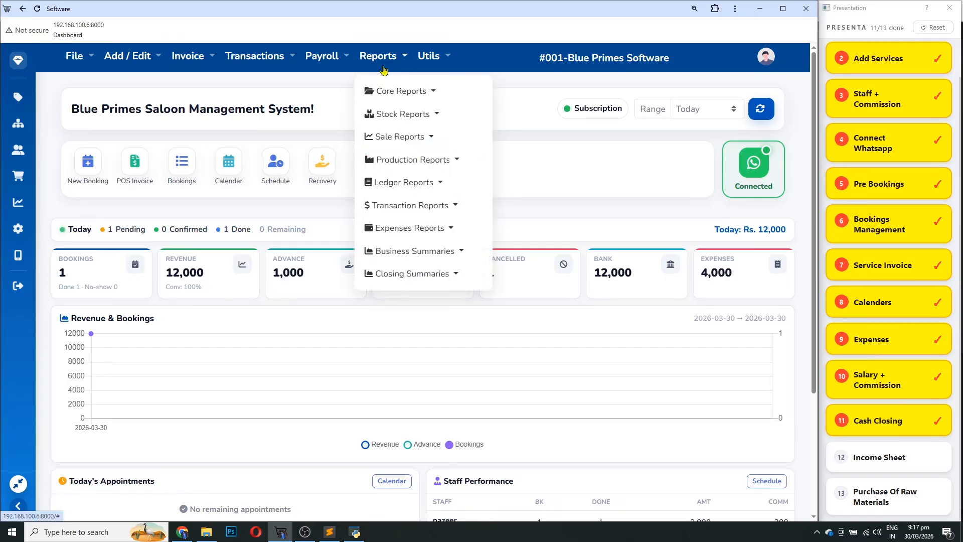
pyautogui.click(427, 254)
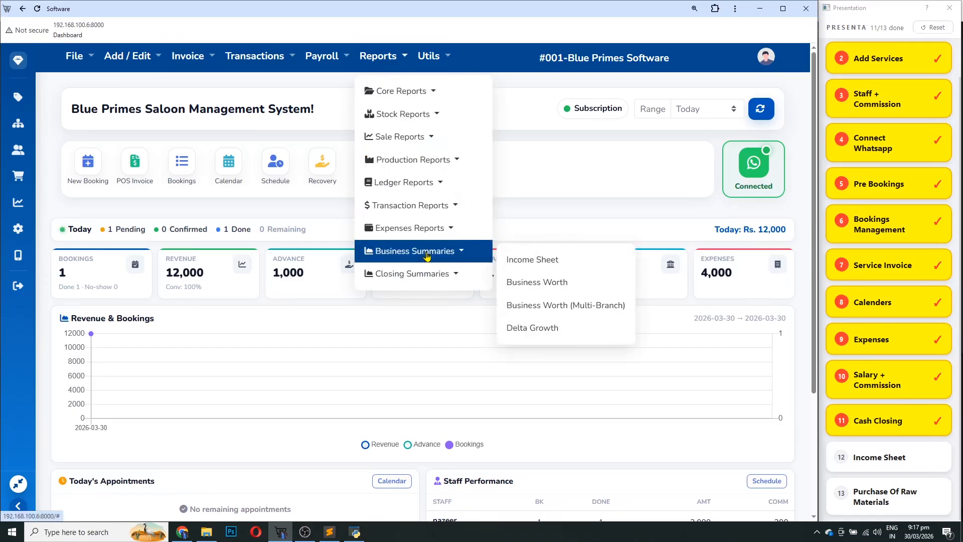
pyautogui.click(598, 271)
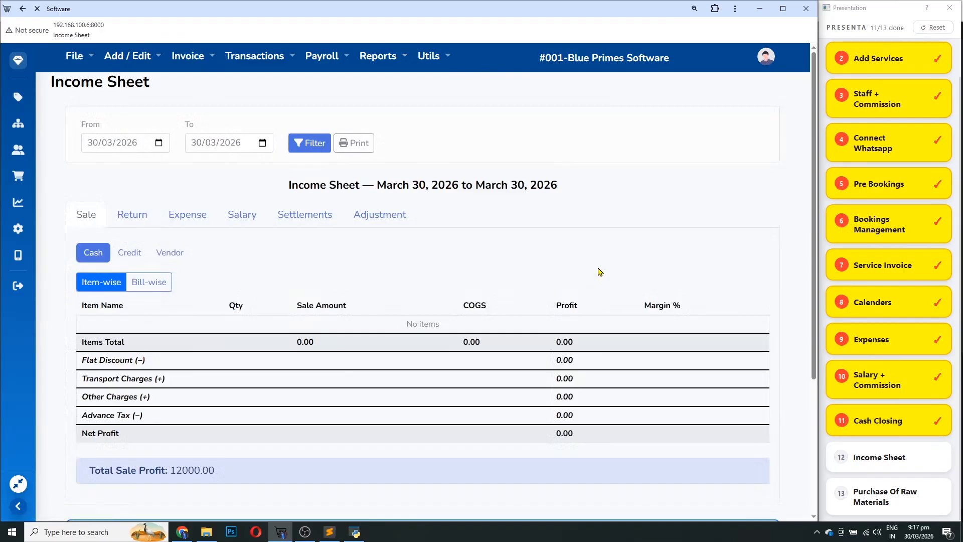
pyautogui.click(92, 144)
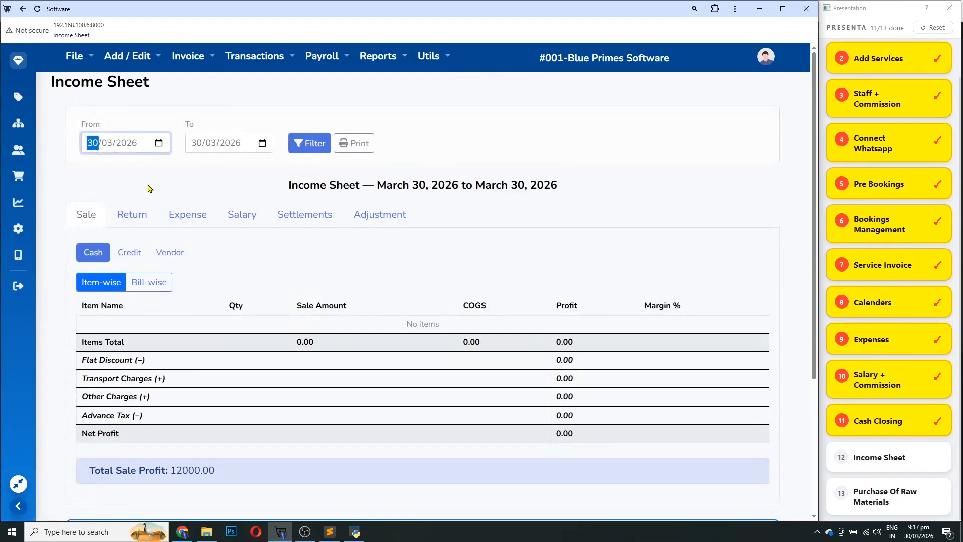
pyautogui.write('01')
pyautogui.click(310, 143)
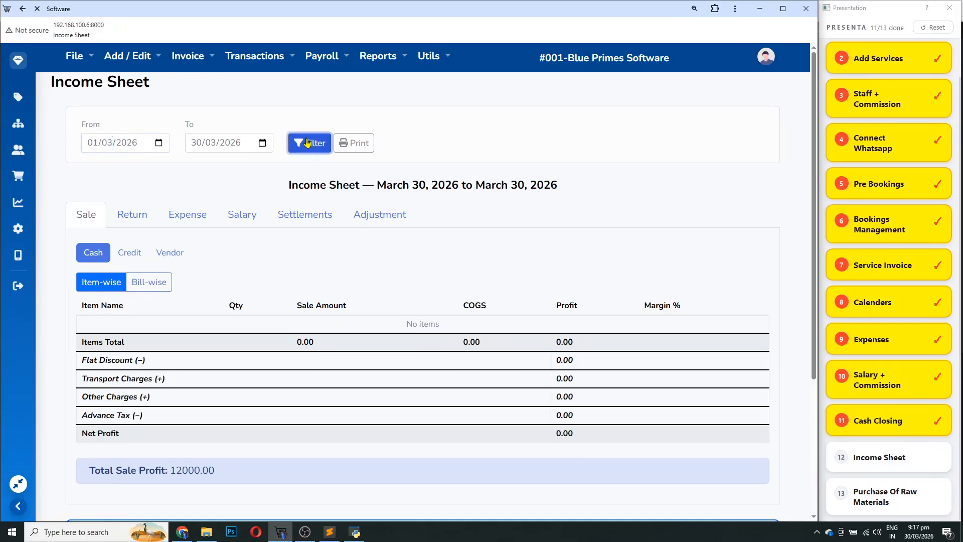
# Show credit sales: Base Makeup 3000.00, Facial + Manicure Package 3000.00, total profit 16000.00
pyautogui.scroll(-1, 552, 316)
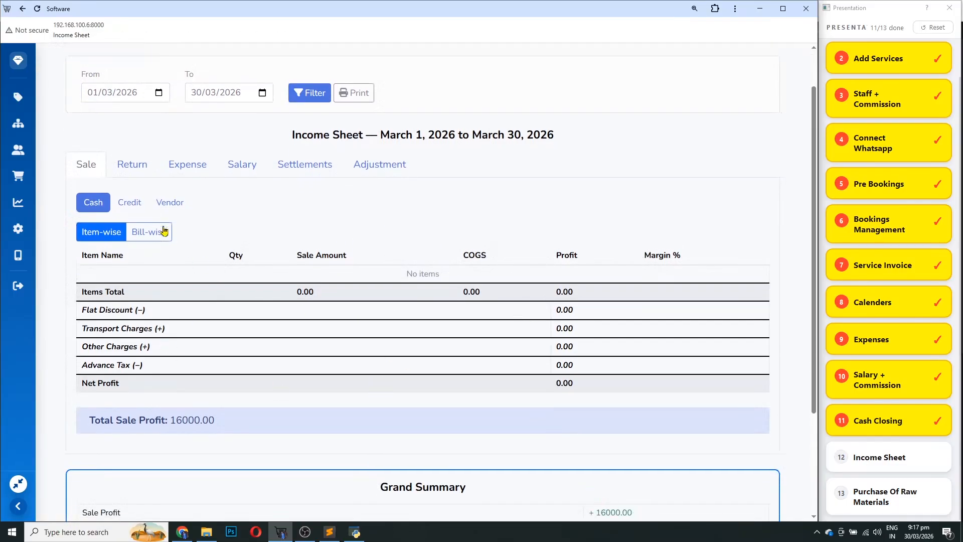
pyautogui.click(131, 199)
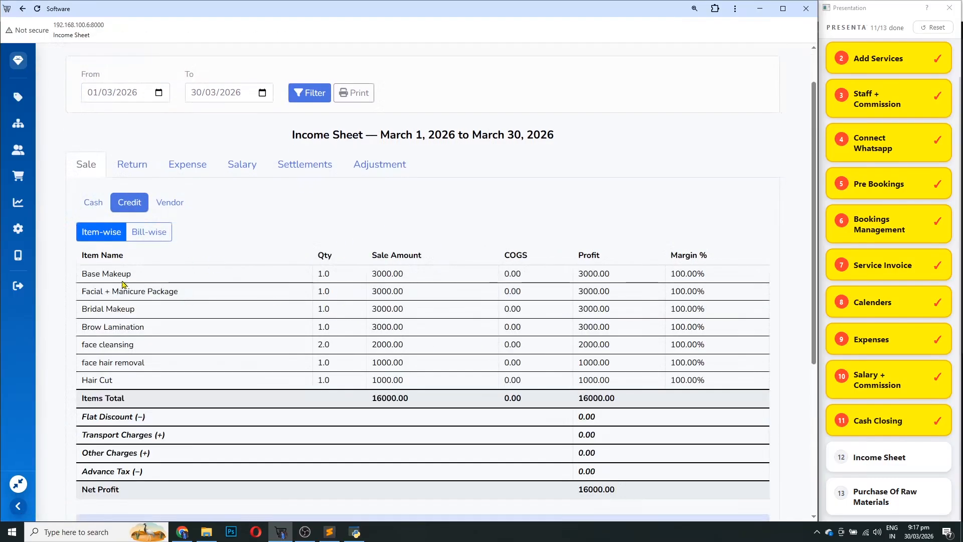
pyautogui.moveTo(126, 277); pyautogui.dragTo(92, 289)
pyautogui.click(394, 274)
pyautogui.moveTo(411, 276); pyautogui.dragTo(372, 292)
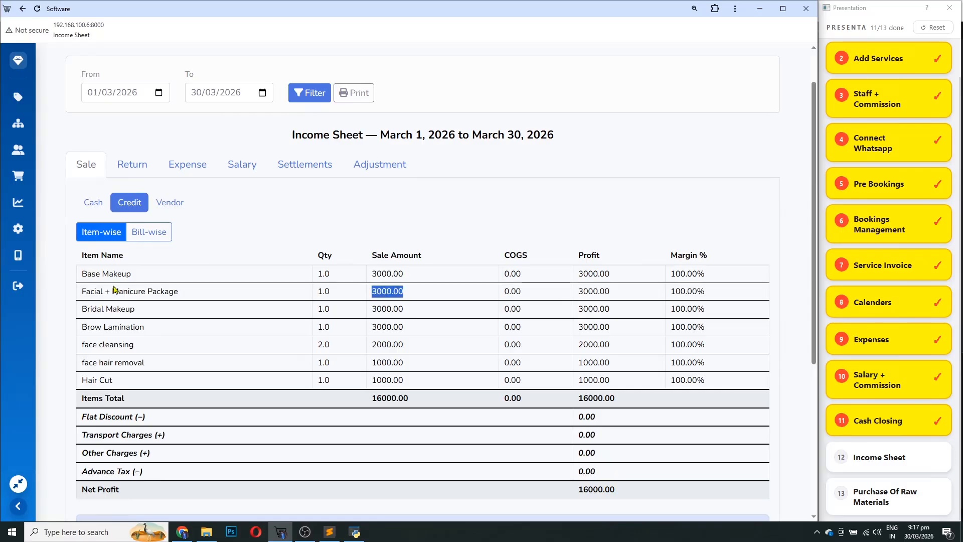
pyautogui.moveTo(161, 291); pyautogui.dragTo(100, 293)
pyautogui.moveTo(397, 292); pyautogui.dragTo(372, 292)
pyautogui.click(126, 321)
pyautogui.moveTo(609, 398); pyautogui.dragTo(582, 408)
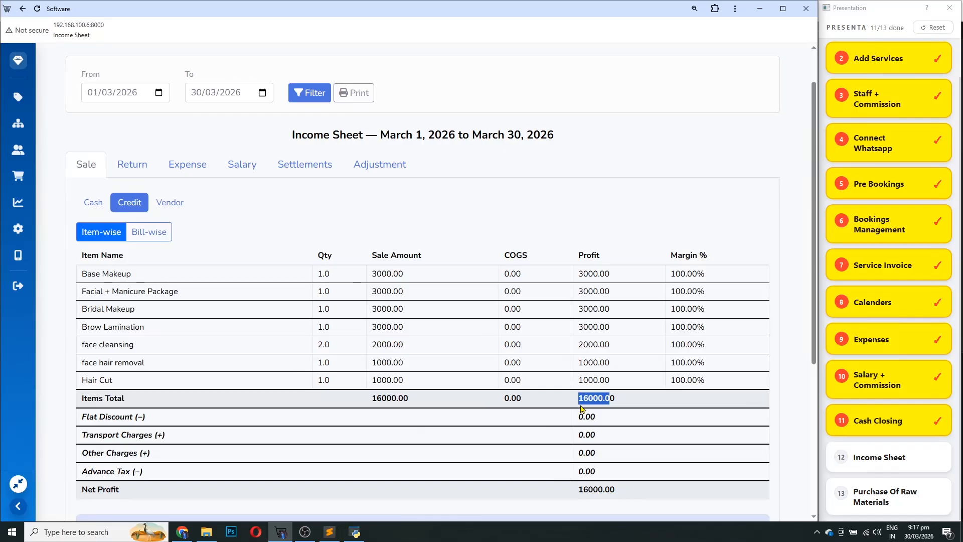
# Recheck the 16000.00 profit total and show the expense entries
pyautogui.scroll(-3, 582, 409)
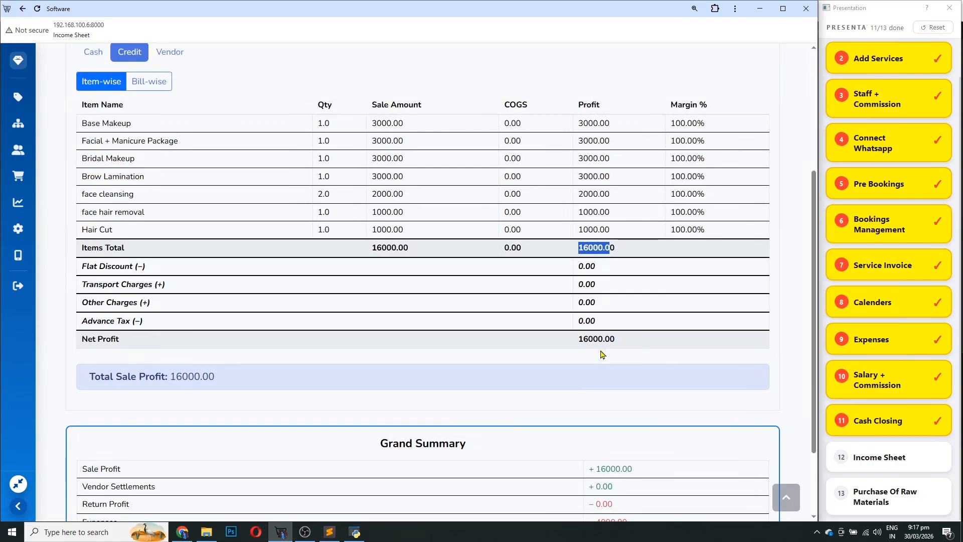
pyautogui.scroll(1, 602, 354)
pyautogui.scroll(4, 602, 357)
pyautogui.scroll(-3, 562, 401)
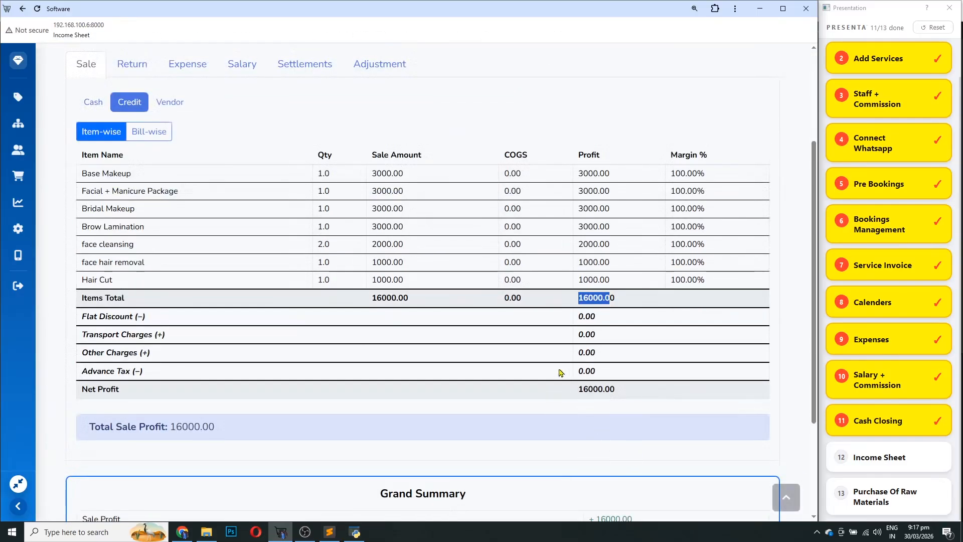
pyautogui.moveTo(632, 394); pyautogui.dragTo(573, 396)
pyautogui.scroll(3, 572, 401)
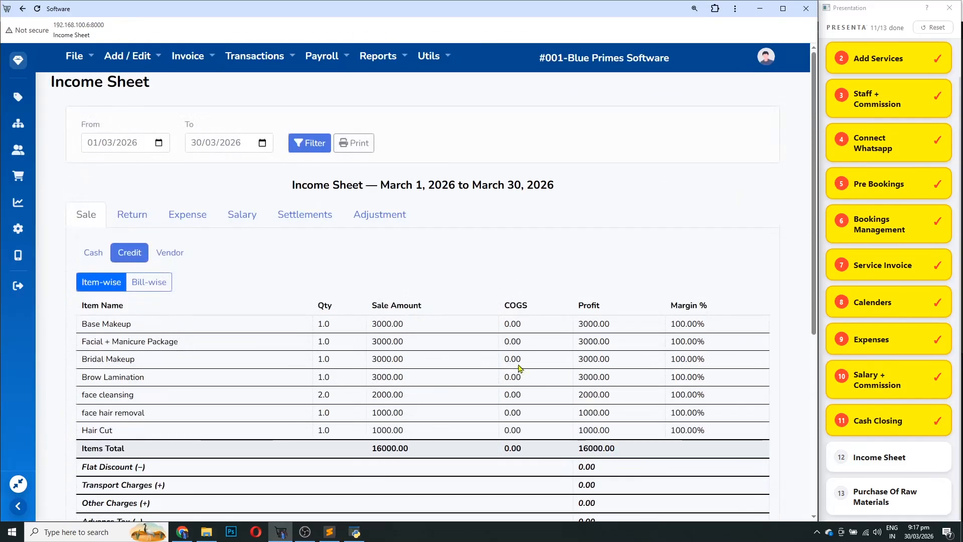
pyautogui.click(177, 217)
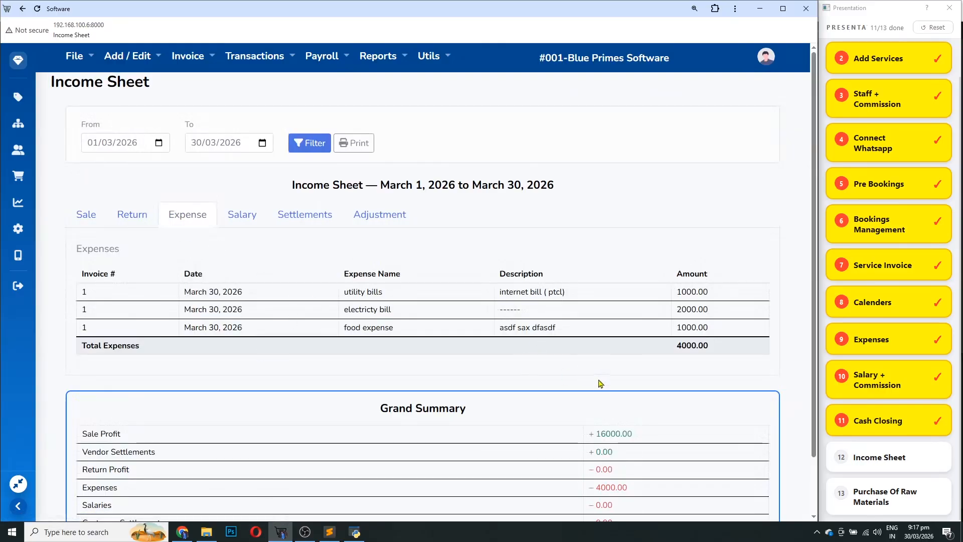
# Highlight the Grand Summary figures: 16000.00 sale profit, 4000.00 expenses, Salaries and 12000.00 grand profit
pyautogui.moveTo(739, 354); pyautogui.dragTo(597, 380)
pyautogui.scroll(-2, 679, 354)
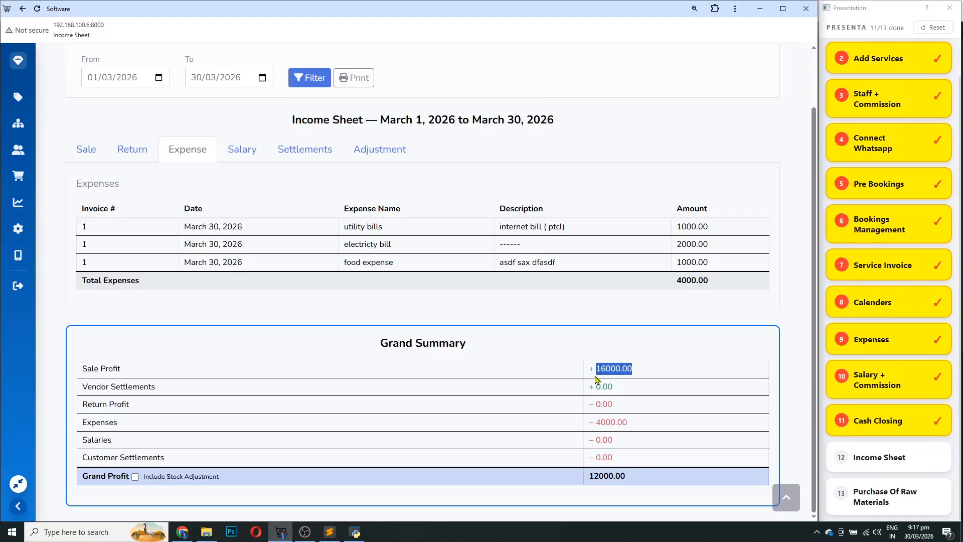
pyautogui.rightClick(596, 380)
pyautogui.click(605, 424)
pyautogui.moveTo(638, 424); pyautogui.dragTo(590, 444)
pyautogui.doubleClick(87, 440)
pyautogui.moveTo(636, 370); pyautogui.dragTo(590, 372)
pyautogui.moveTo(644, 424); pyautogui.dragTo(590, 444)
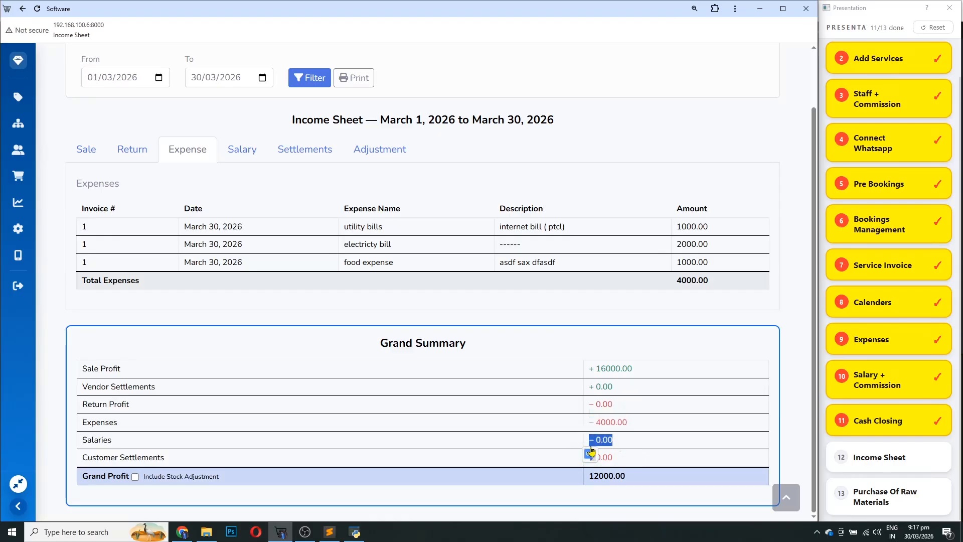
pyautogui.click(628, 458)
pyautogui.moveTo(629, 479); pyautogui.dragTo(591, 487)
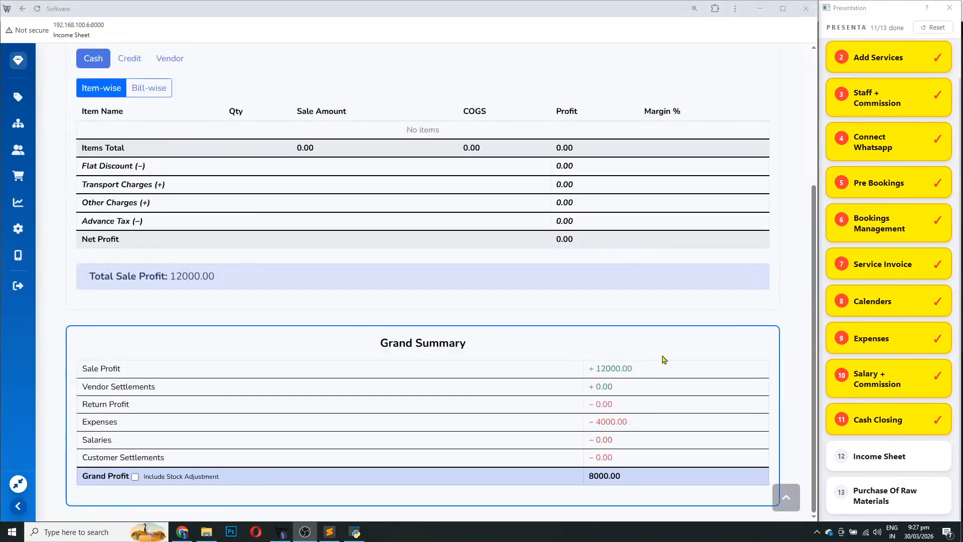
pyautogui.scroll(4, 662, 360)
# Open a blank stock adjustment form from Invoice > Stock Adjustment Invoice > Create New Invoice
pyautogui.click(198, 60)
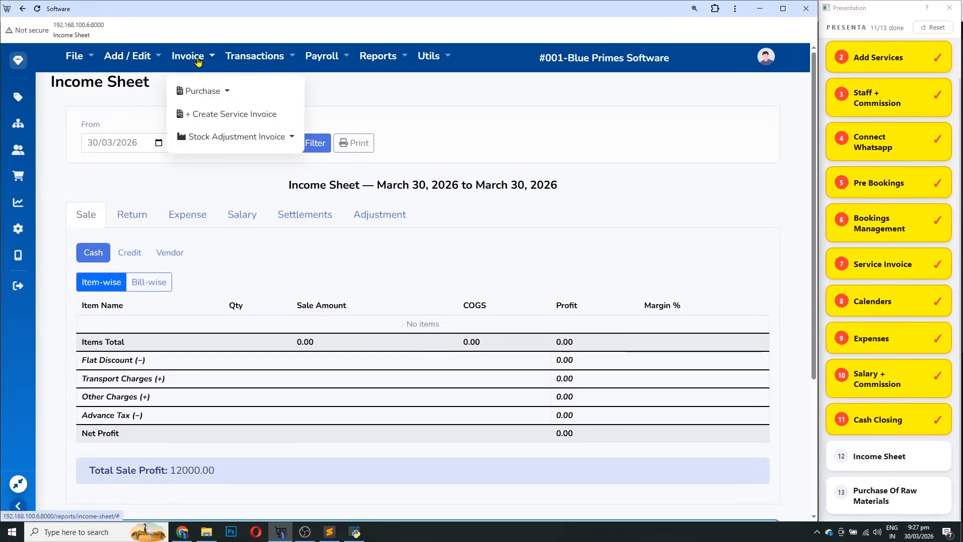
pyautogui.click(231, 137)
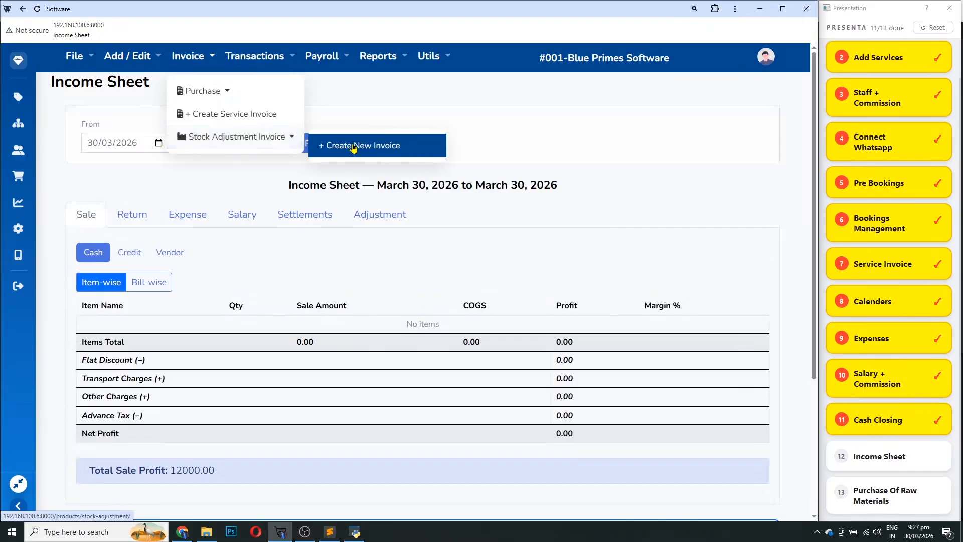
pyautogui.click(354, 147)
pyautogui.click(122, 119)
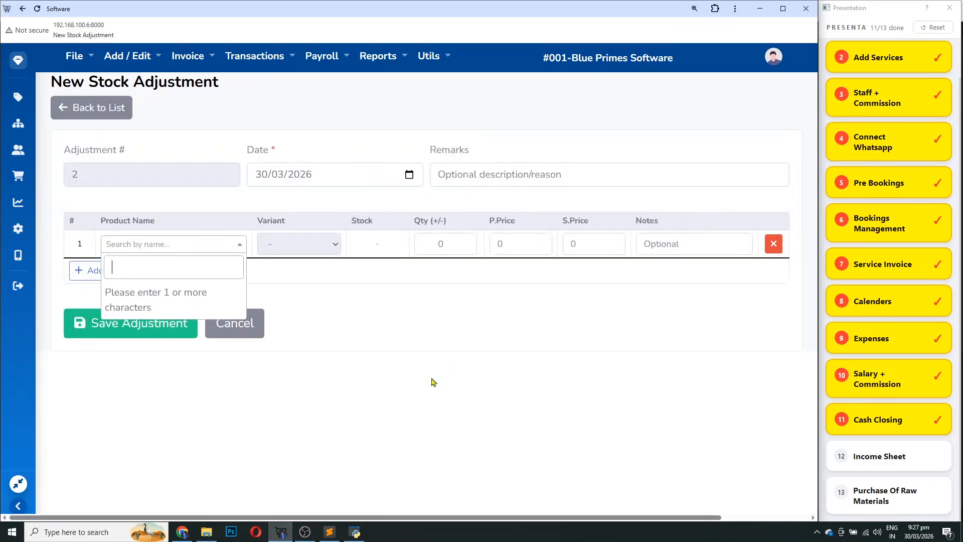
# Add multani matti to the adjustment by searching 'malta', and check its 1000 purchase price
pyautogui.write('a')
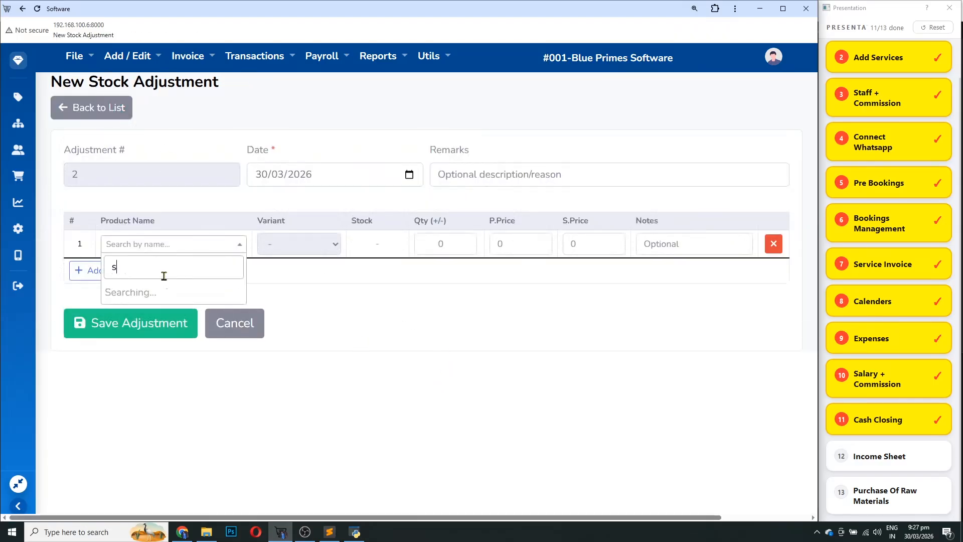
pyautogui.press('BackSpace')
pyautogui.write('ma')
pyautogui.write('lta')
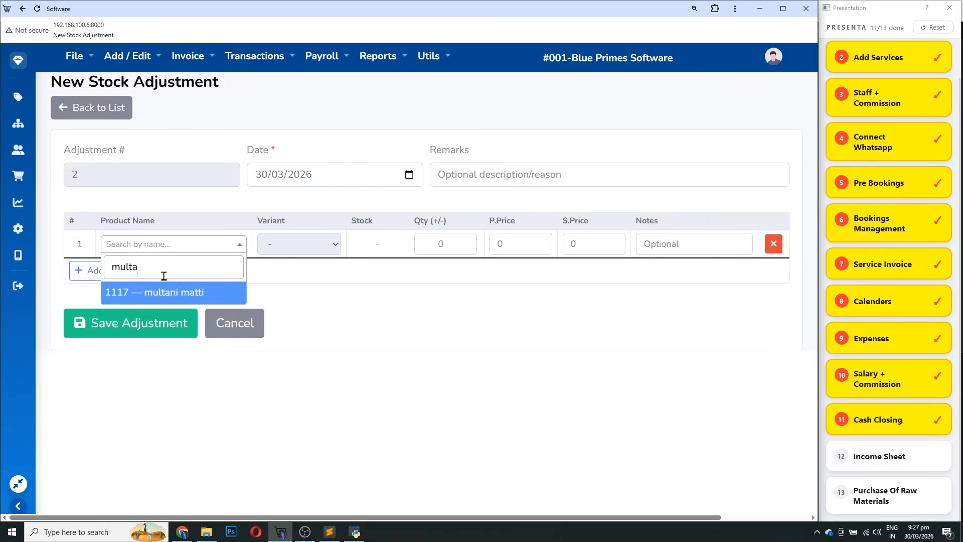
pyautogui.press('Return')
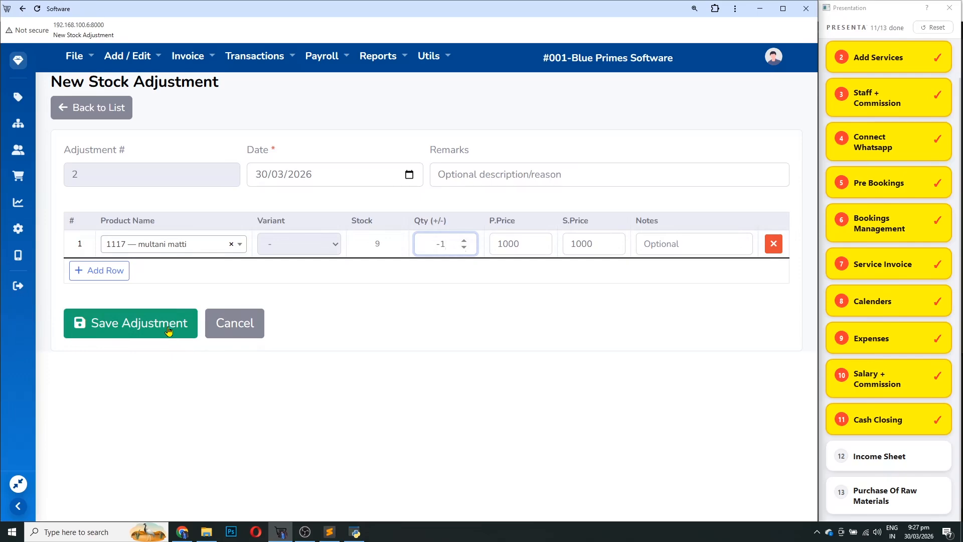
pyautogui.moveTo(524, 244); pyautogui.dragTo(476, 248)
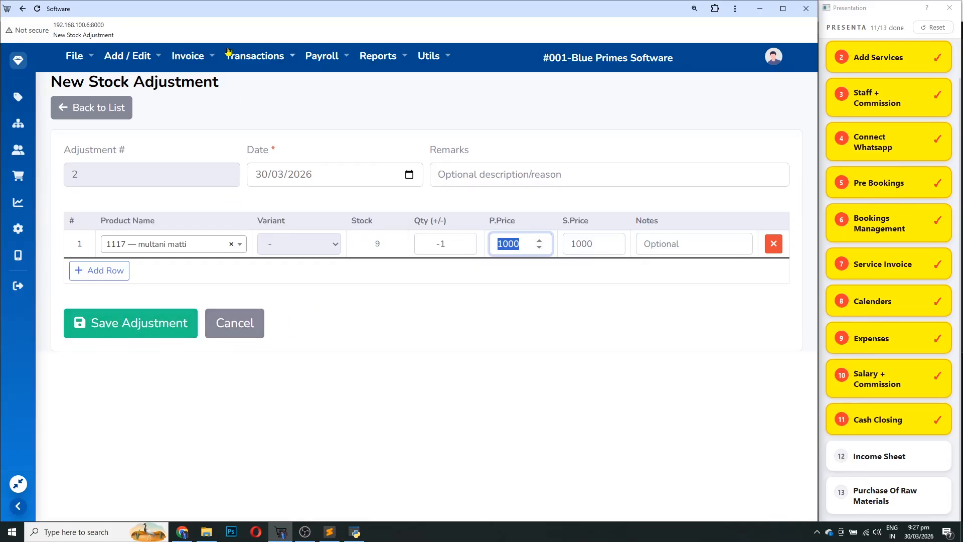
# Abandon the unsaved adjustment and go back to the manual stock adjustments list
pyautogui.click(195, 59)
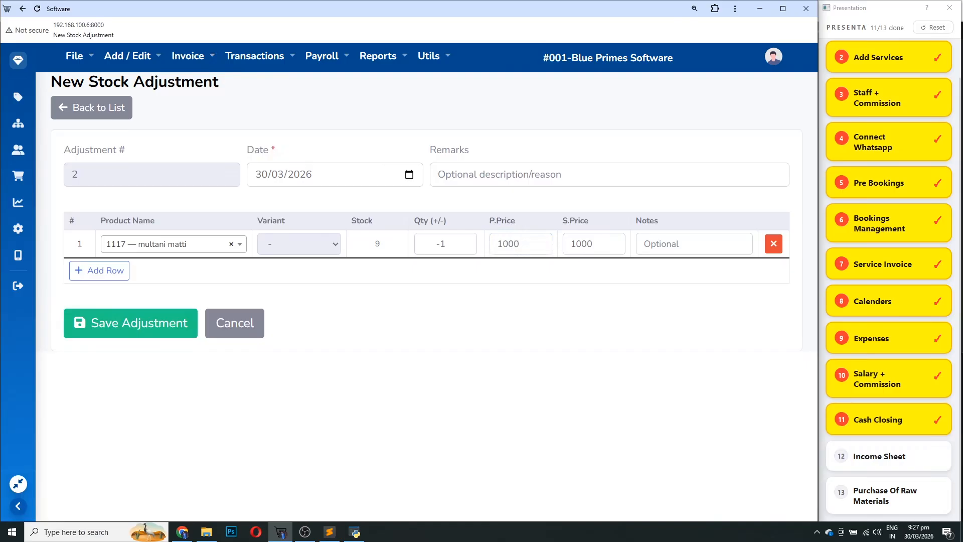
pyautogui.click(22, 8)
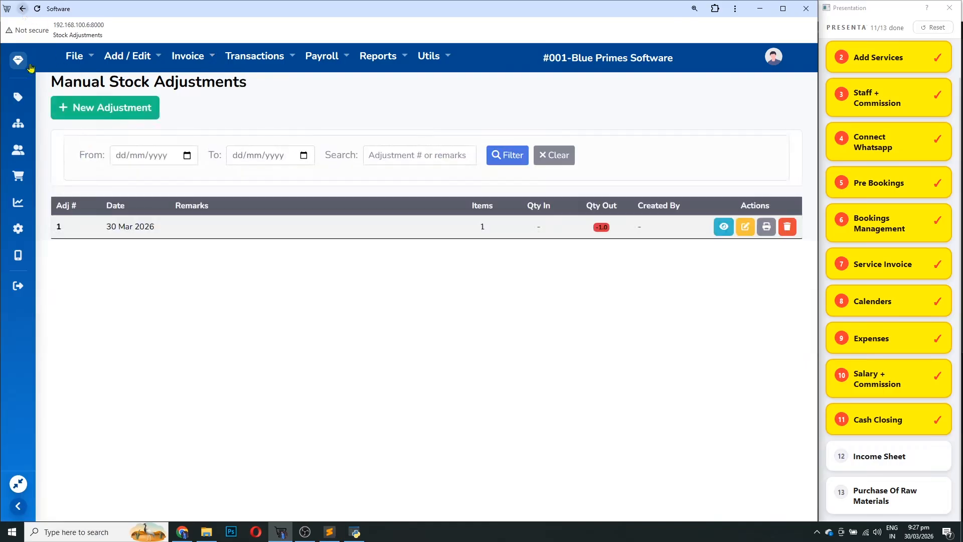
pyautogui.click(22, 14)
# Show the four 3000.00 credit sales on the 30 March income sheet and review the 12000.00 net profit
pyautogui.scroll(-4, 437, 351)
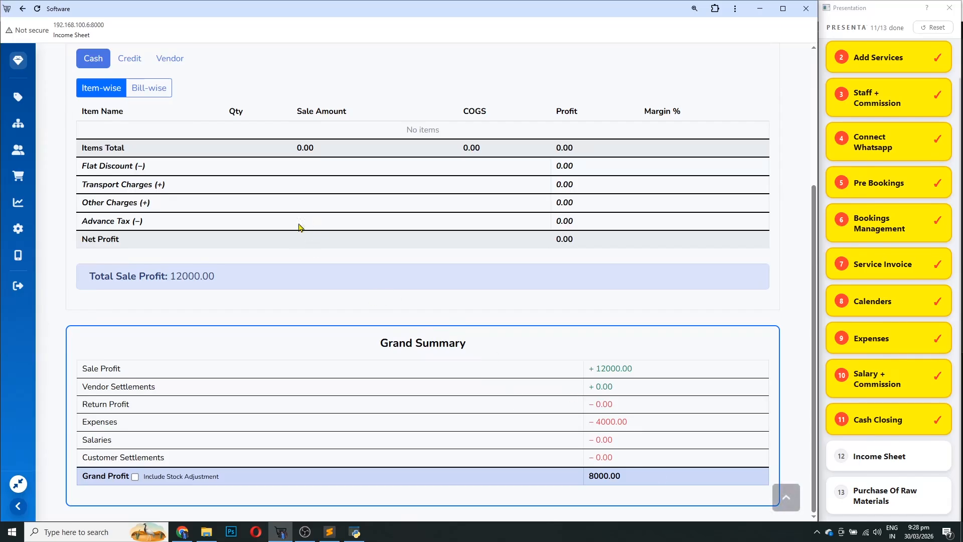
pyautogui.scroll(3, 191, 204)
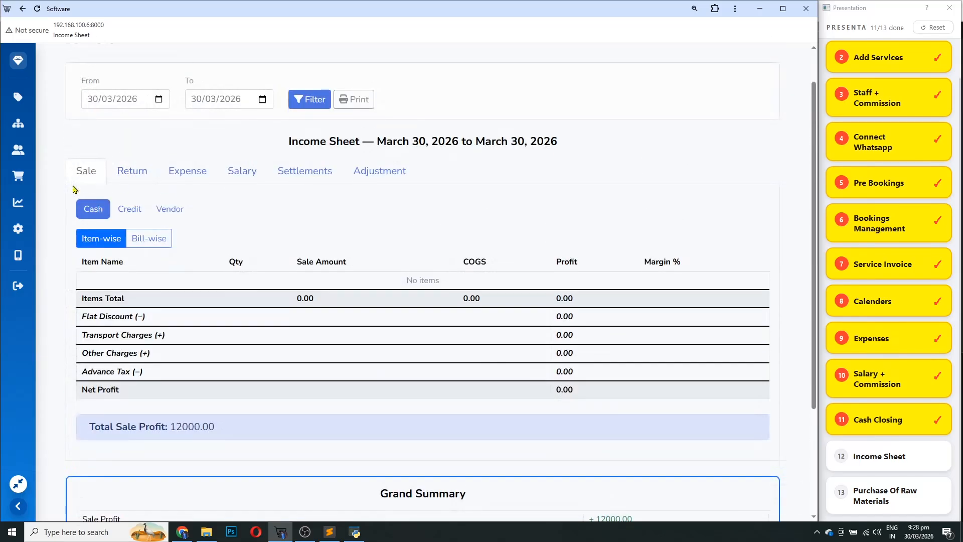
pyautogui.click(130, 208)
pyautogui.scroll(-1, 577, 335)
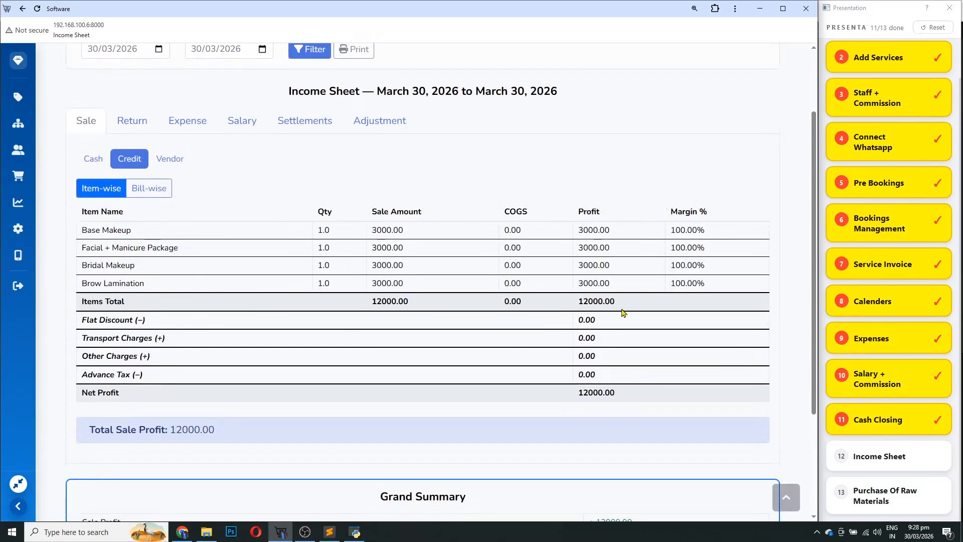
pyautogui.moveTo(622, 394); pyautogui.dragTo(588, 370)
pyautogui.scroll(-3, 588, 370)
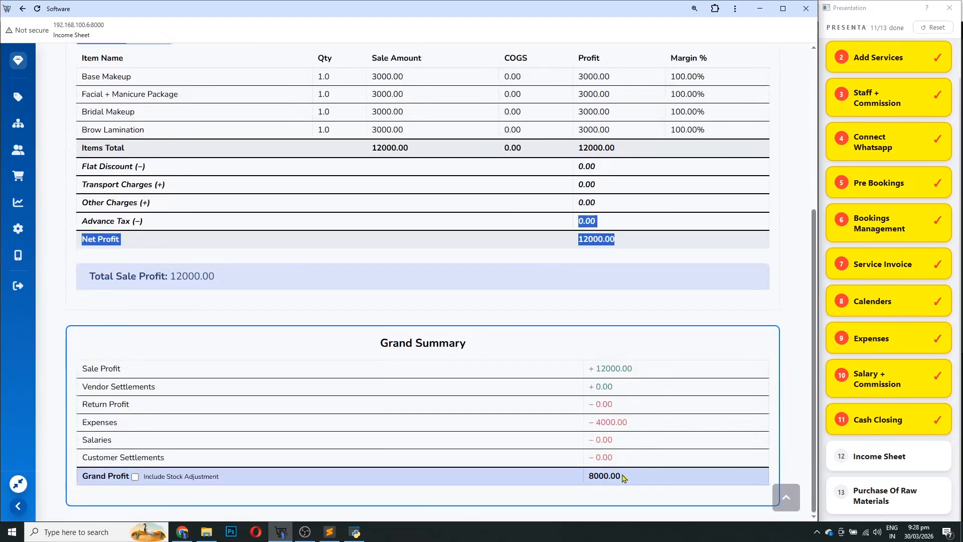
pyautogui.moveTo(623, 476); pyautogui.dragTo(590, 477)
pyautogui.scroll(5, 608, 445)
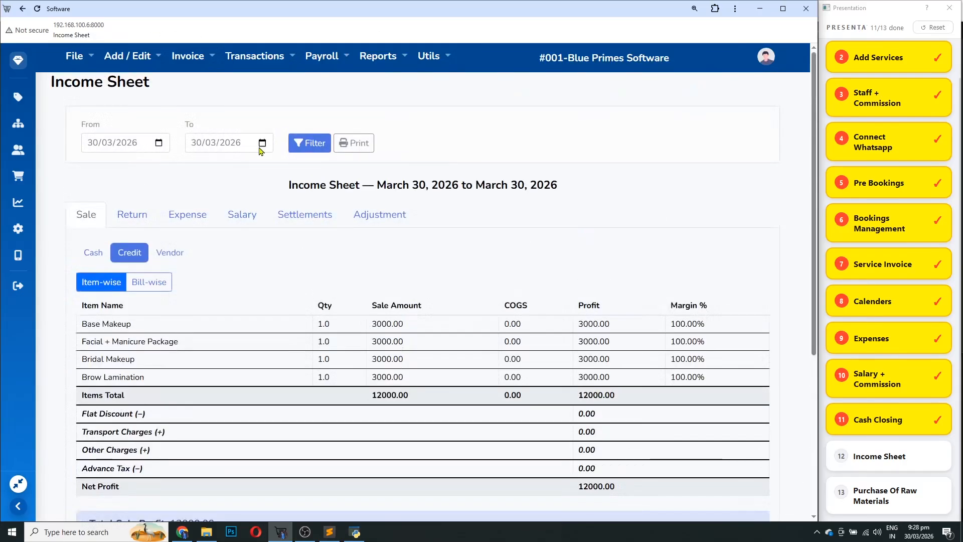
# Mark the Income Sheet and Purchase Of Raw Materials steps as done
pyautogui.click(855, 457)
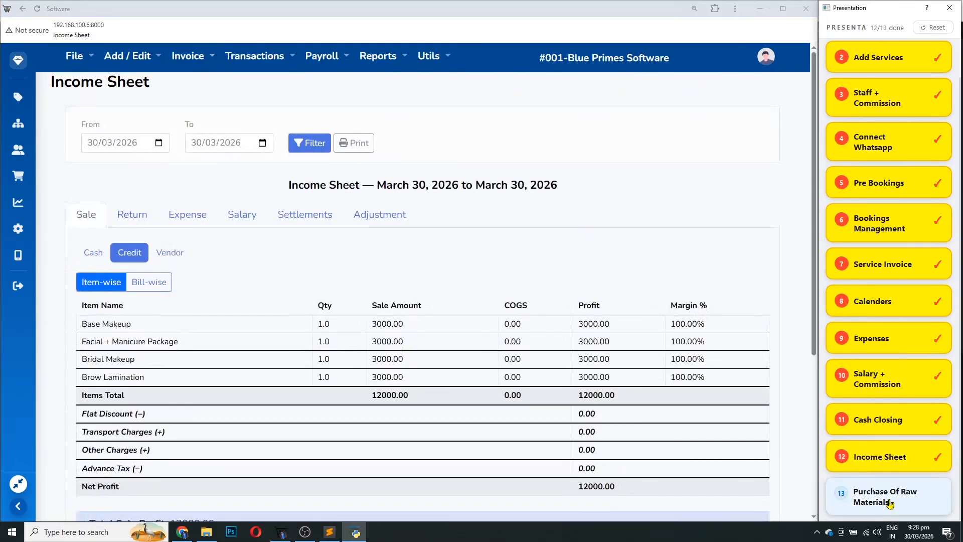
pyautogui.click(858, 496)
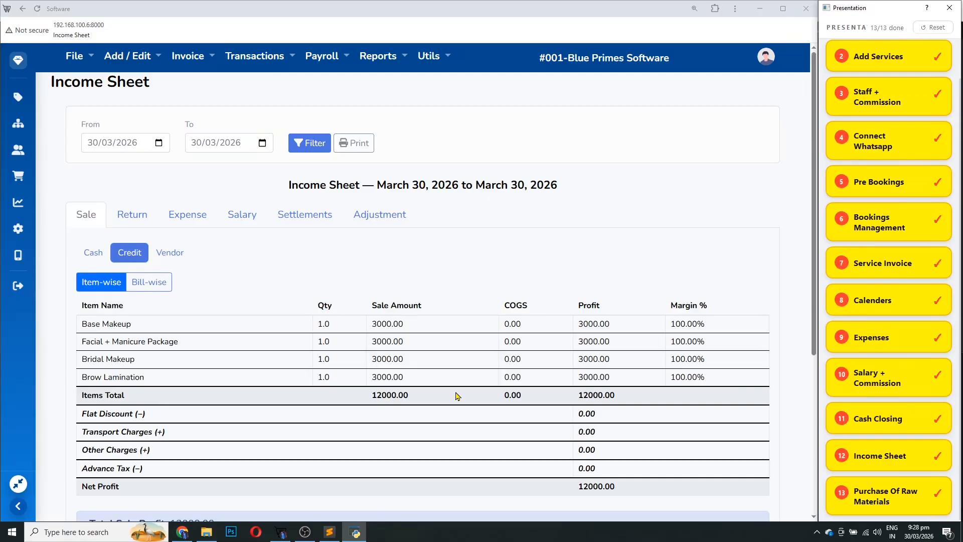
pyautogui.click(127, 56)
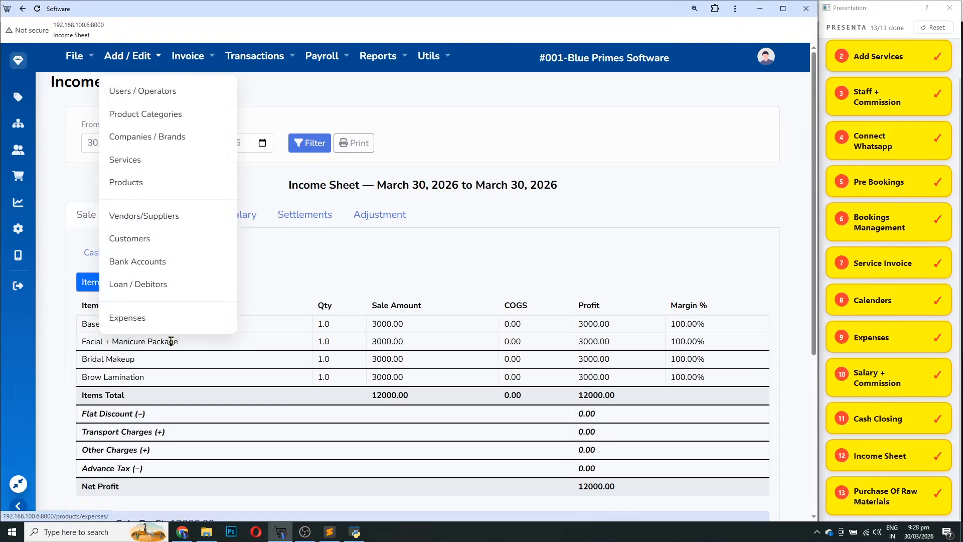
# Review the Vendors/Suppliers list, starting a new vendor and then abandoning it
pyautogui.click(162, 217)
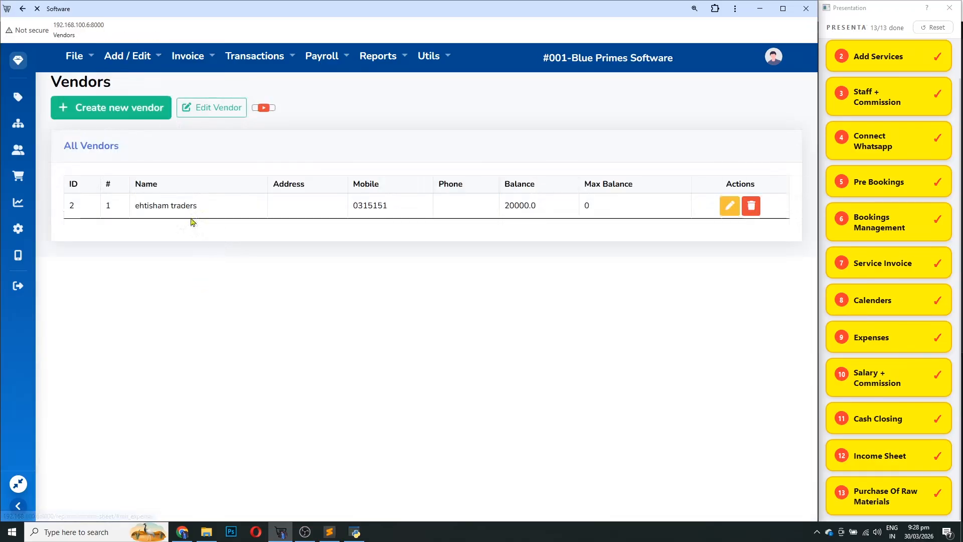
pyautogui.moveTo(96, 235); pyautogui.dragTo(165, 236)
pyautogui.click(118, 116)
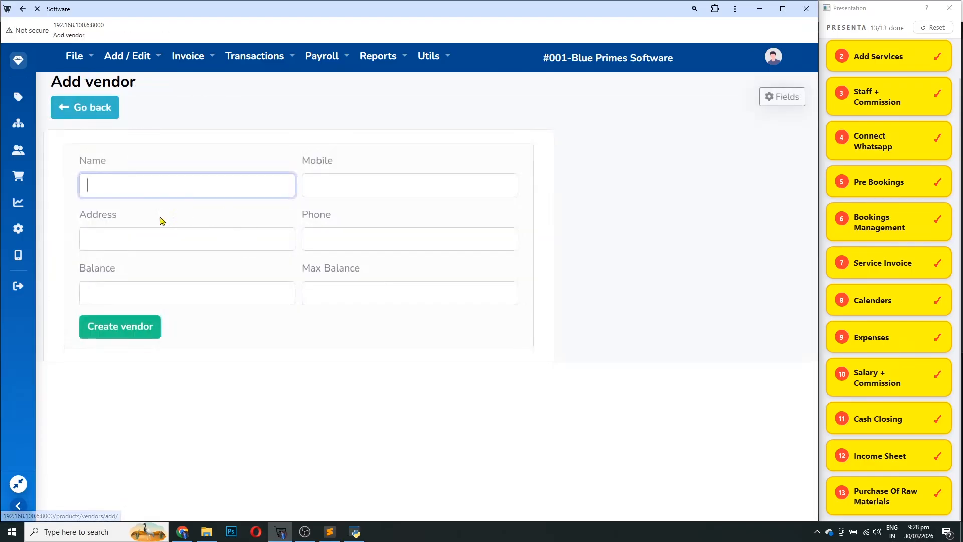
pyautogui.click(92, 117)
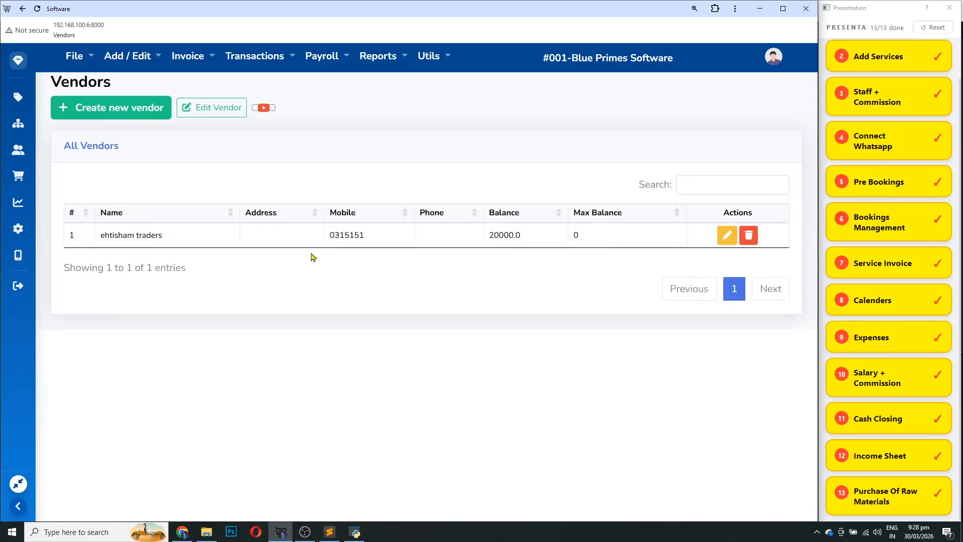
# Open a blank New Purchase form from Invoice > Purchase > Purchase
pyautogui.click(179, 58)
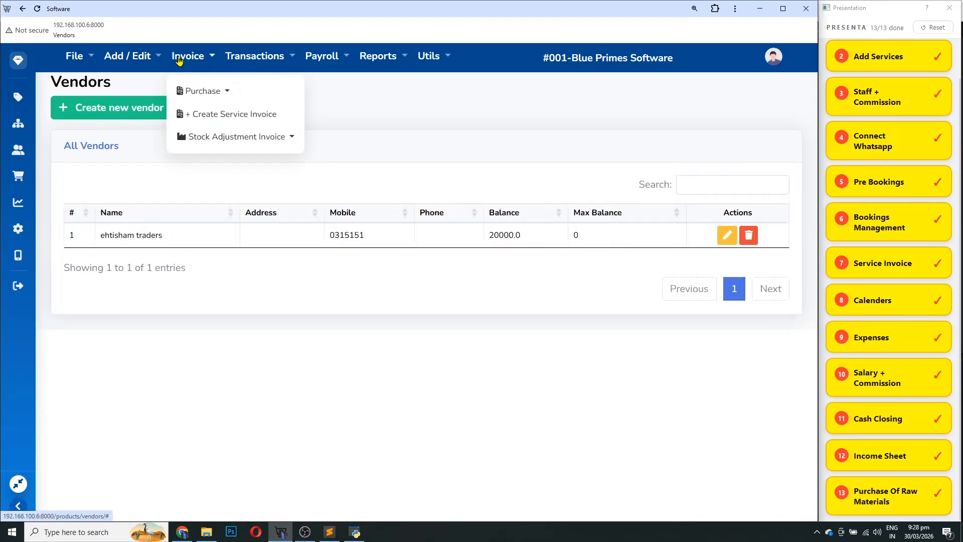
pyautogui.click(199, 92)
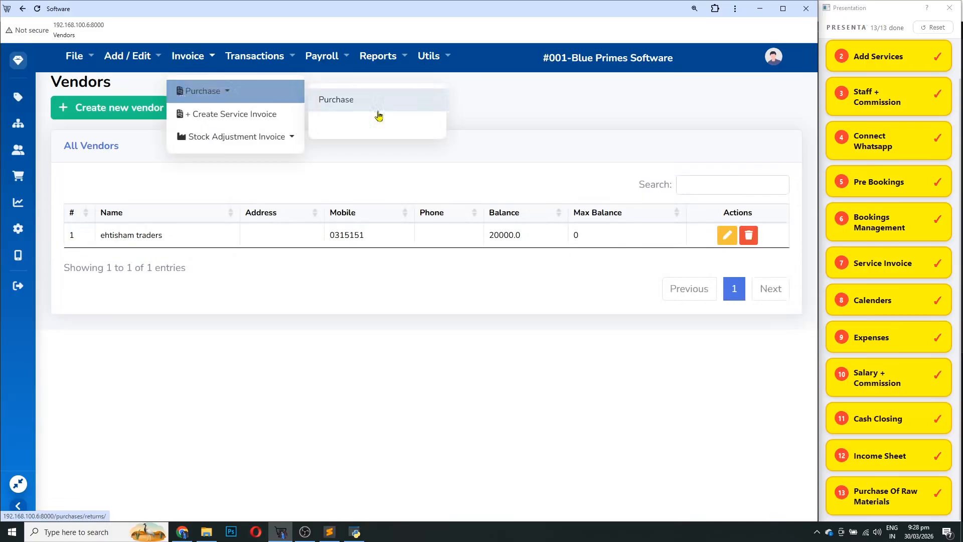
pyautogui.click(372, 102)
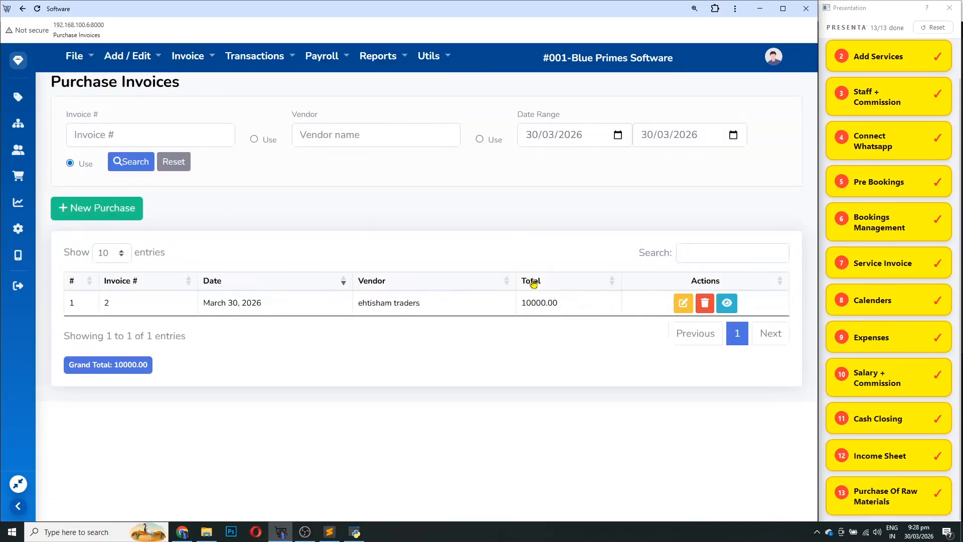
pyautogui.click(74, 207)
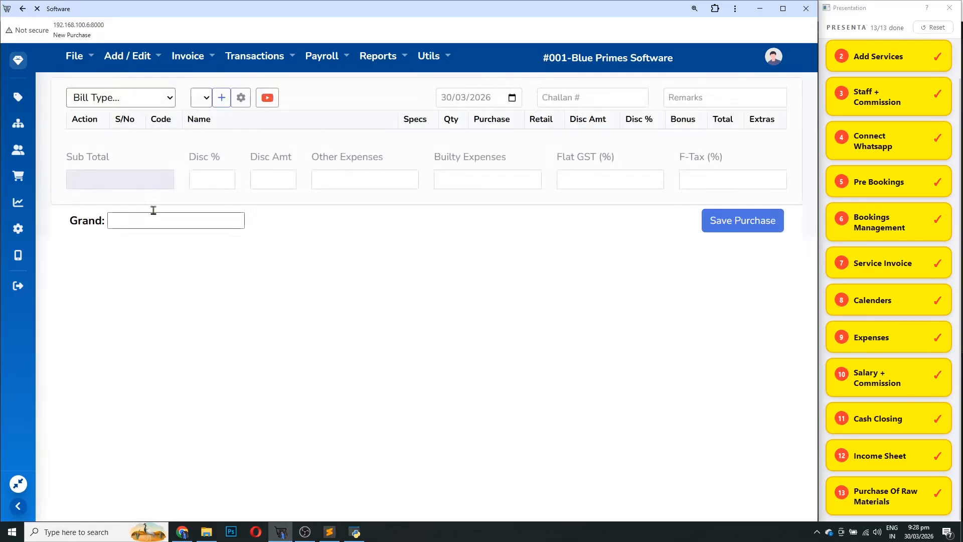
# Save a purchase from ehtisham traders of 10 MULTANI MATTI at 1000 each, totalling 10000.00
pyautogui.write('e')
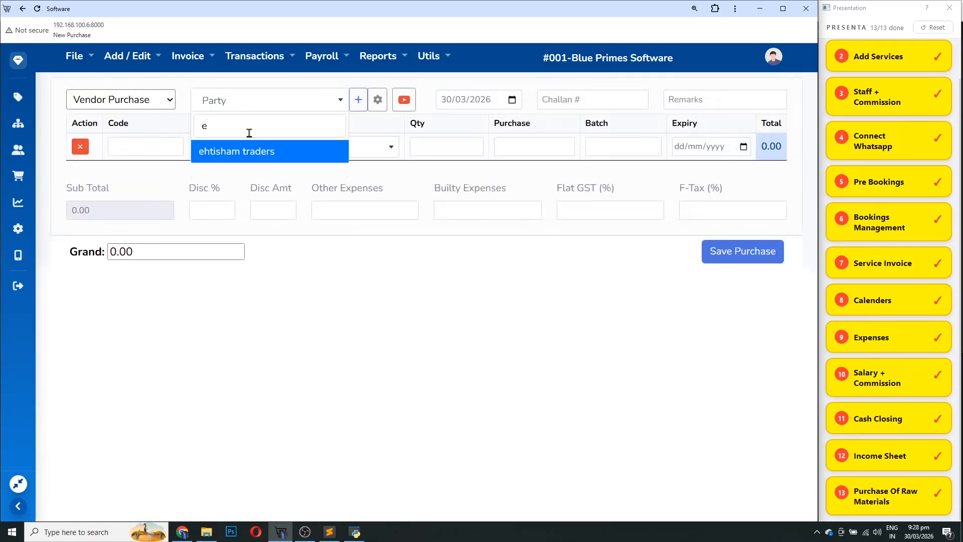
pyautogui.press('Return')
pyautogui.press('Tab')
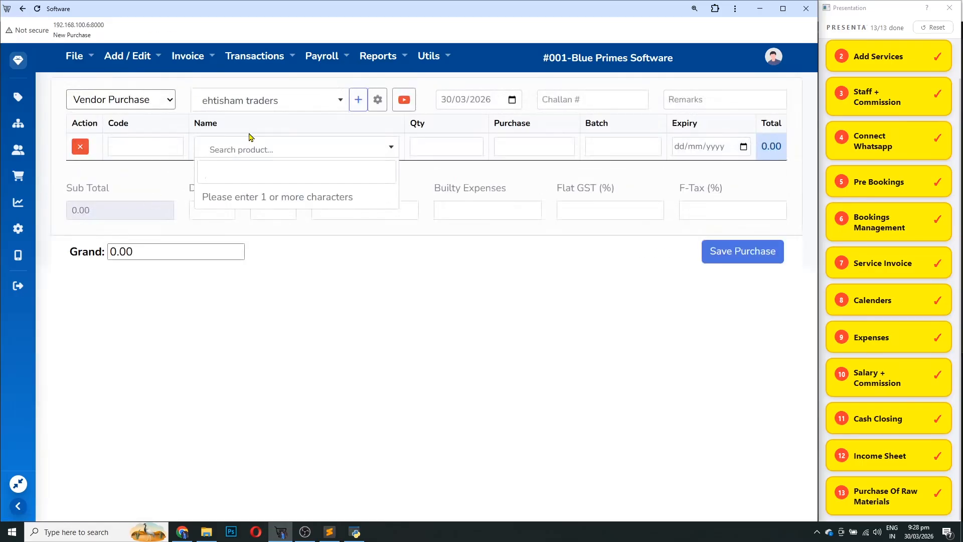
pyautogui.write('mul')
pyautogui.press('Return')
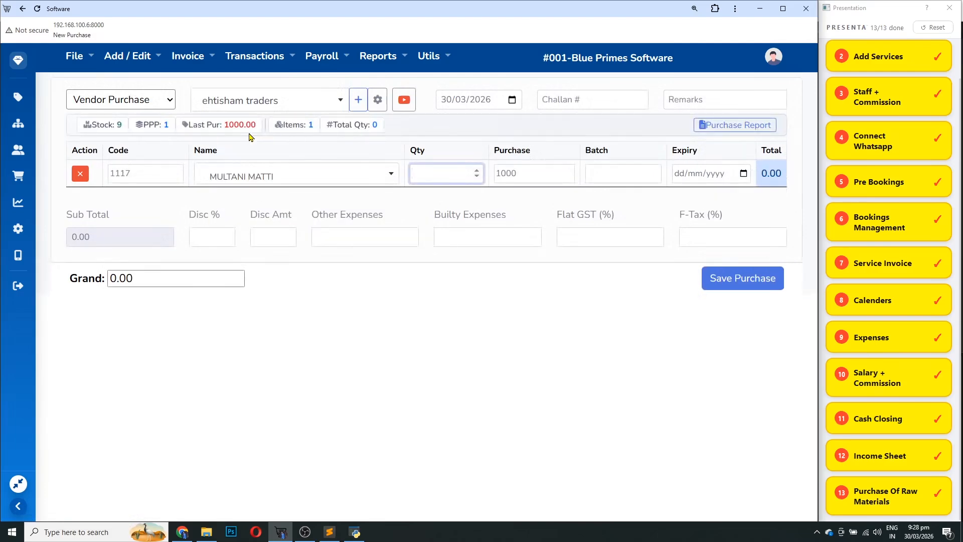
pyautogui.write('10')
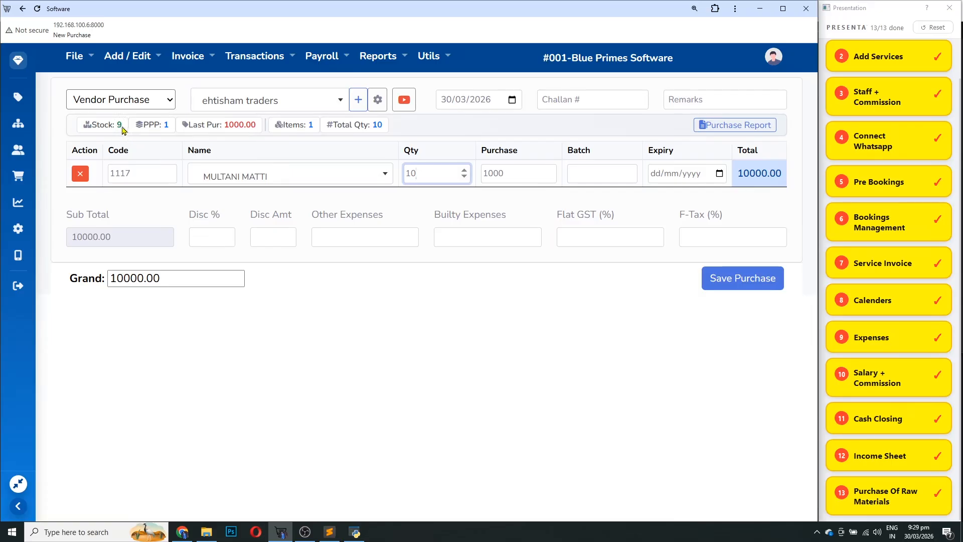
pyautogui.moveTo(123, 129); pyautogui.dragTo(109, 129)
pyautogui.click(434, 169)
pyautogui.press('Tab')
pyautogui.press('Tab')
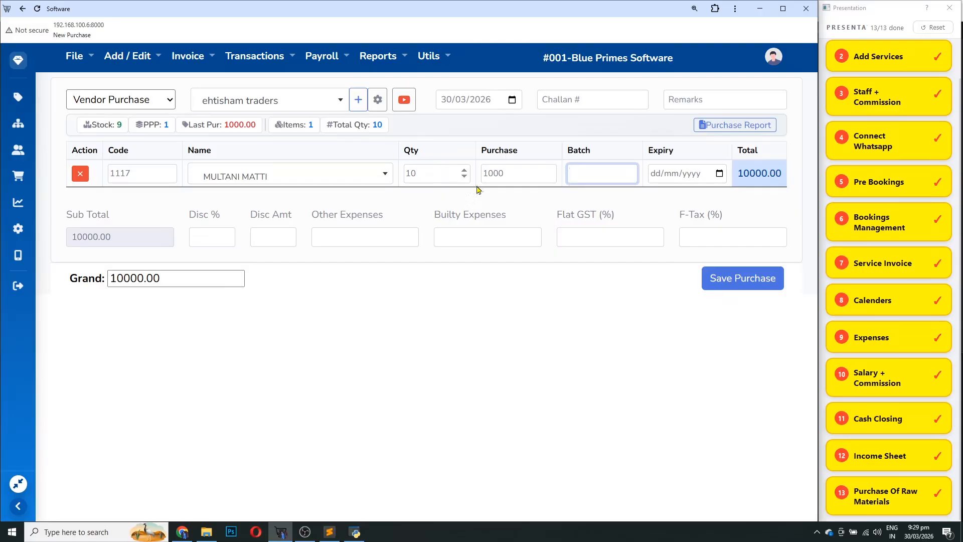
pyautogui.click(745, 279)
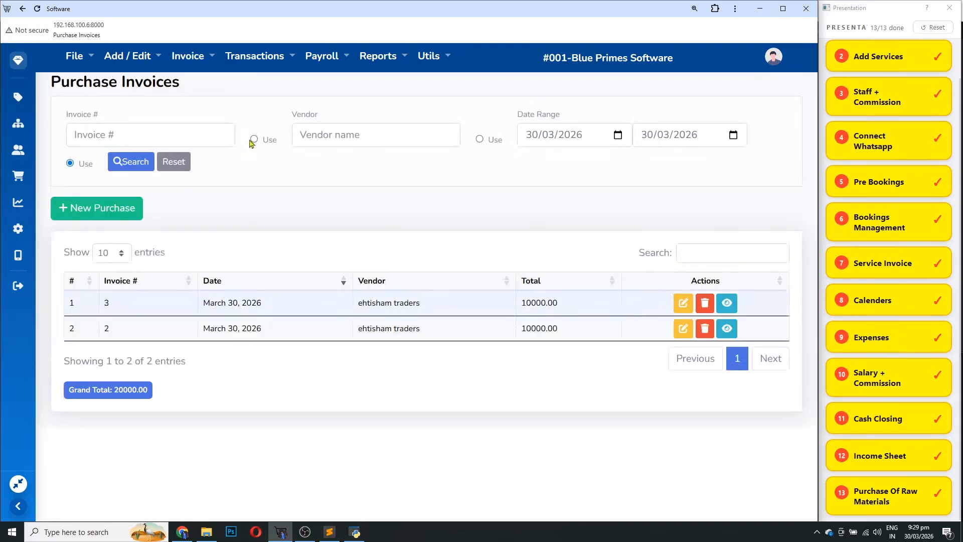
pyautogui.click(389, 58)
pyautogui.click(417, 115)
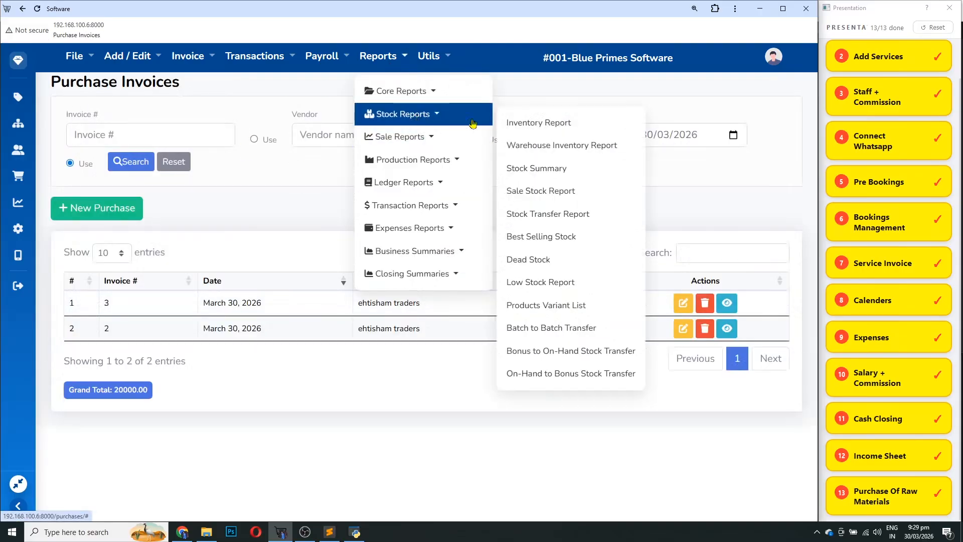
pyautogui.click(527, 122)
pyautogui.moveTo(553, 274); pyautogui.dragTo(543, 278)
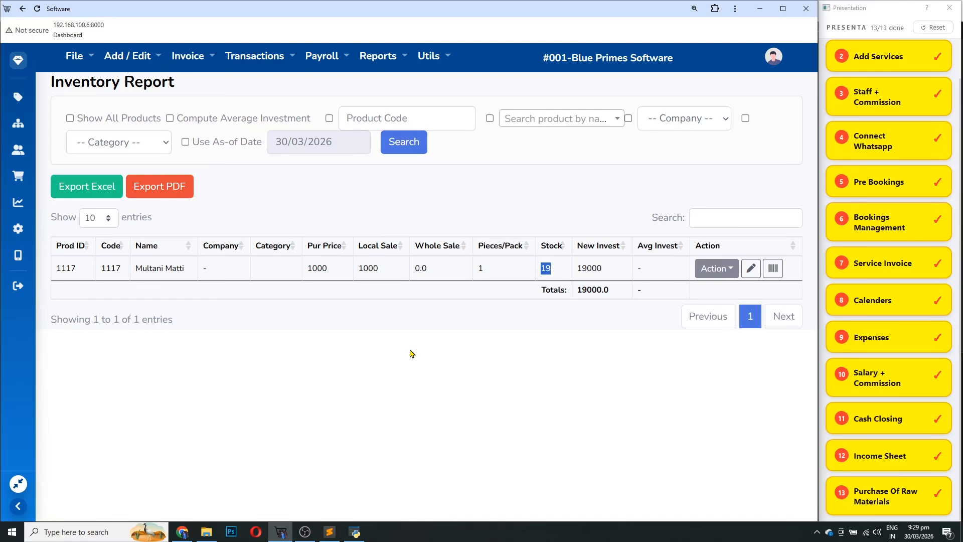
pyautogui.click(554, 273)
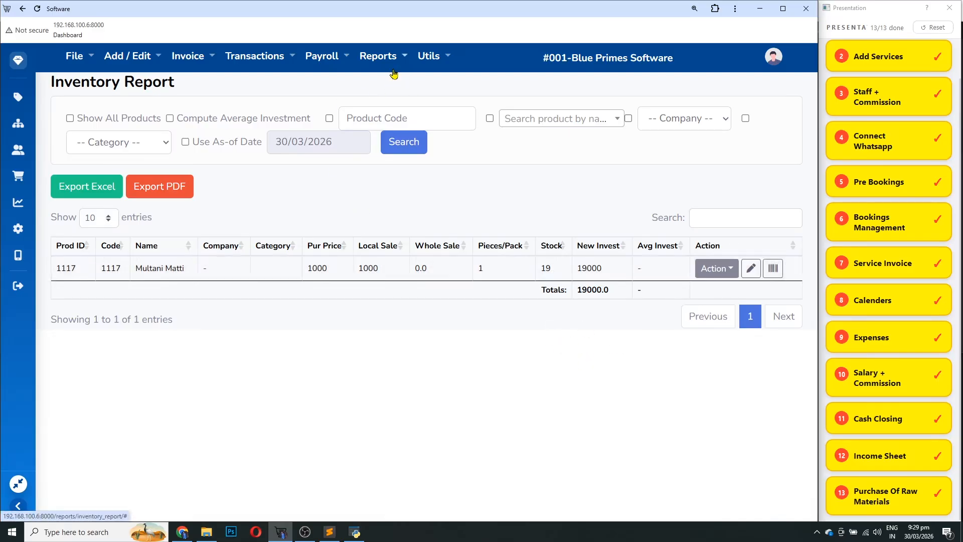
pyautogui.click(185, 63)
pyautogui.click(216, 91)
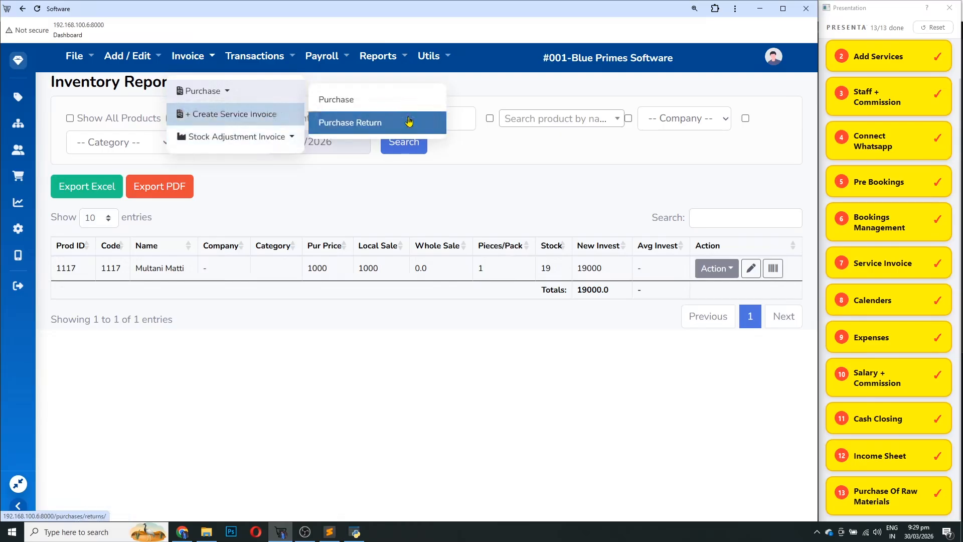
pyautogui.click(336, 99)
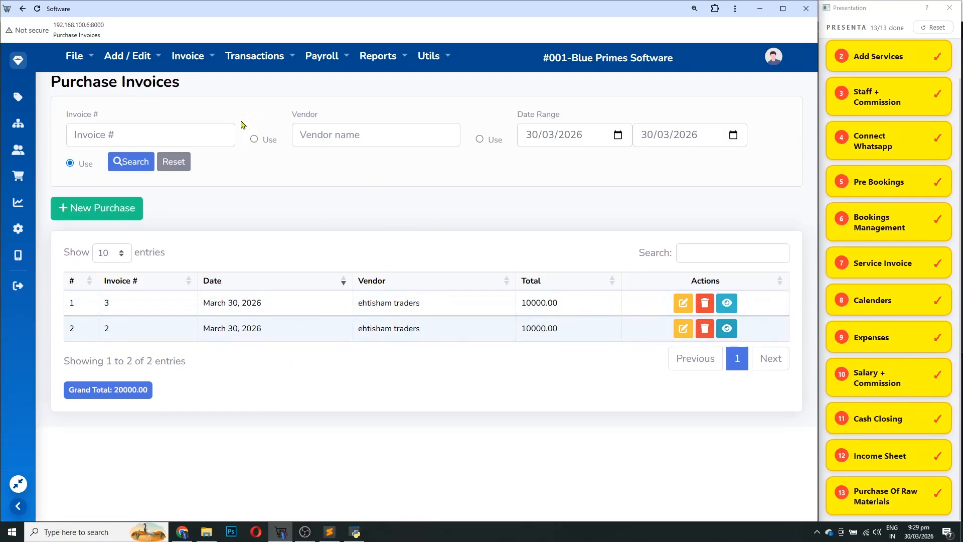
pyautogui.click(179, 60)
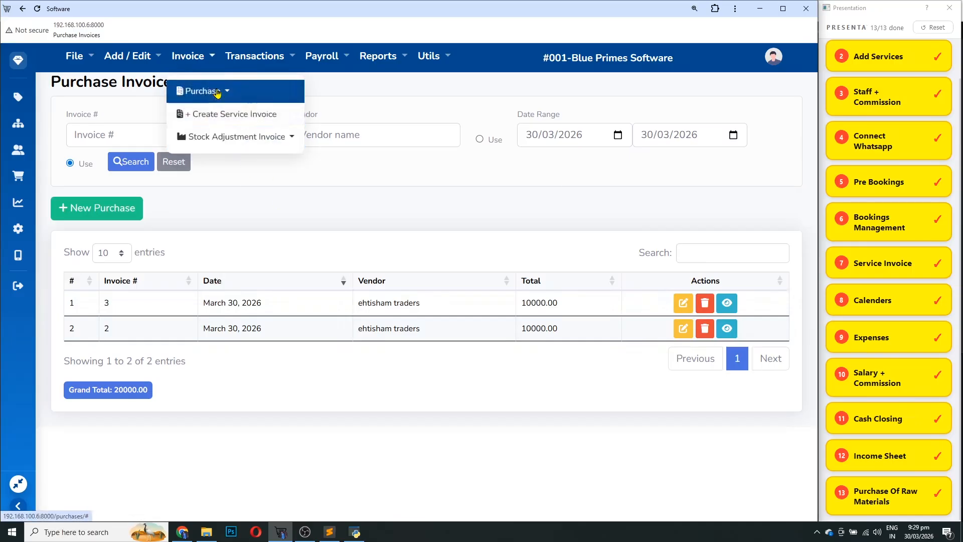
# Close the invoice options and bring up the Transactions > Vendor Payments submenu
pyautogui.moveTo(233, 140)
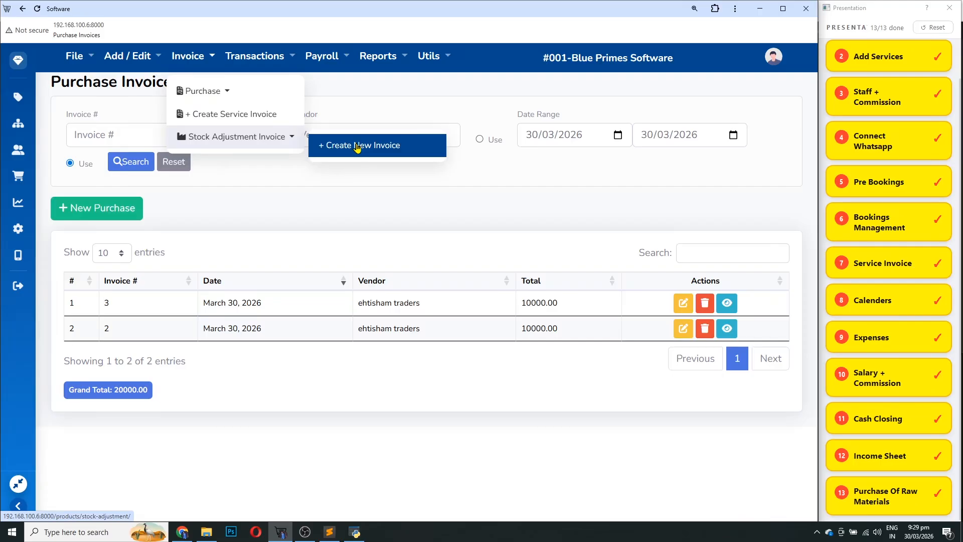
pyautogui.click(358, 182)
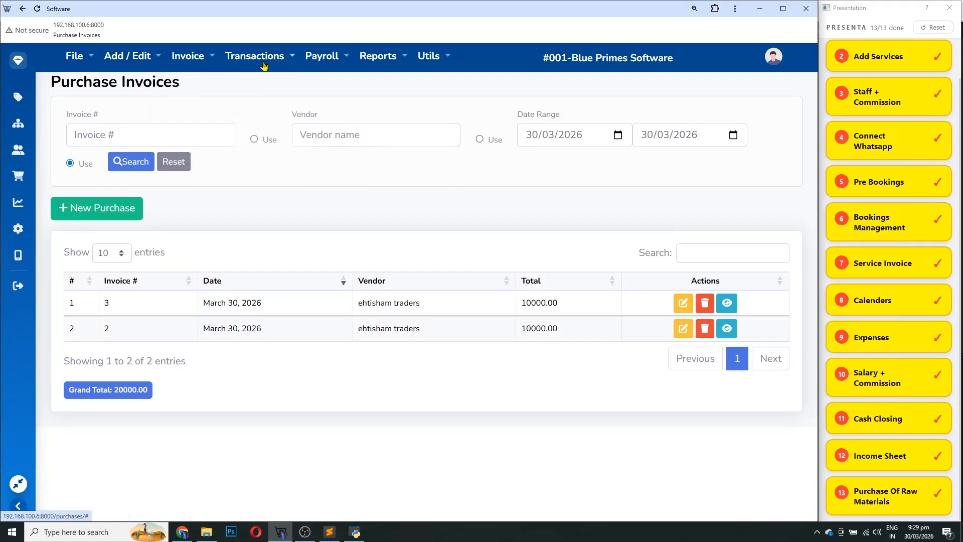
pyautogui.click(263, 64)
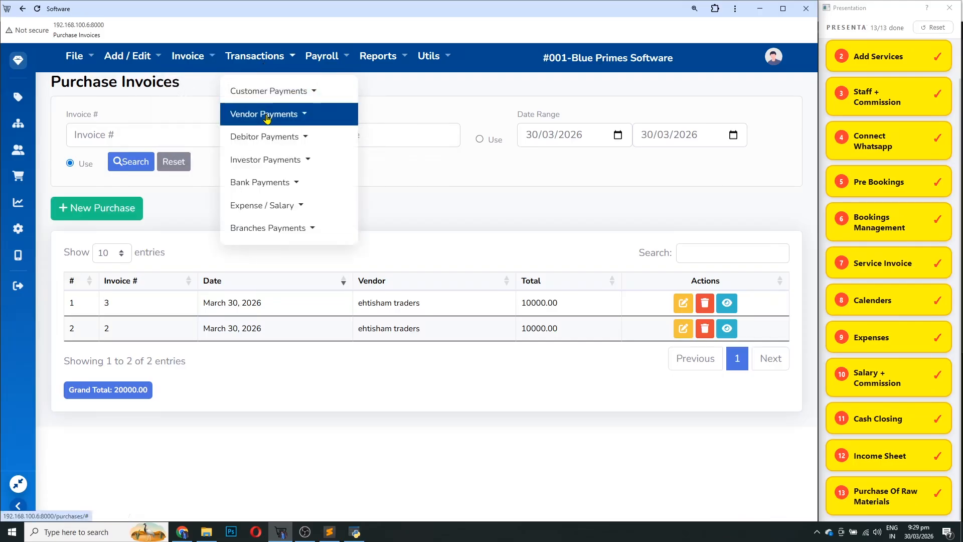
pyautogui.moveTo(266, 119)
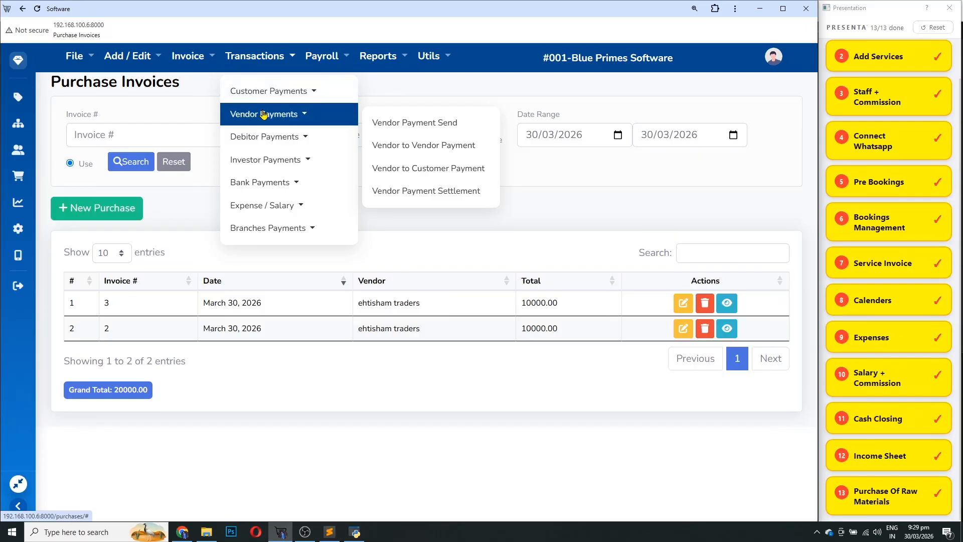
# Save a Vendor Payment Send of 2000 to ehtisham traders paid from the cash account
pyautogui.click(434, 125)
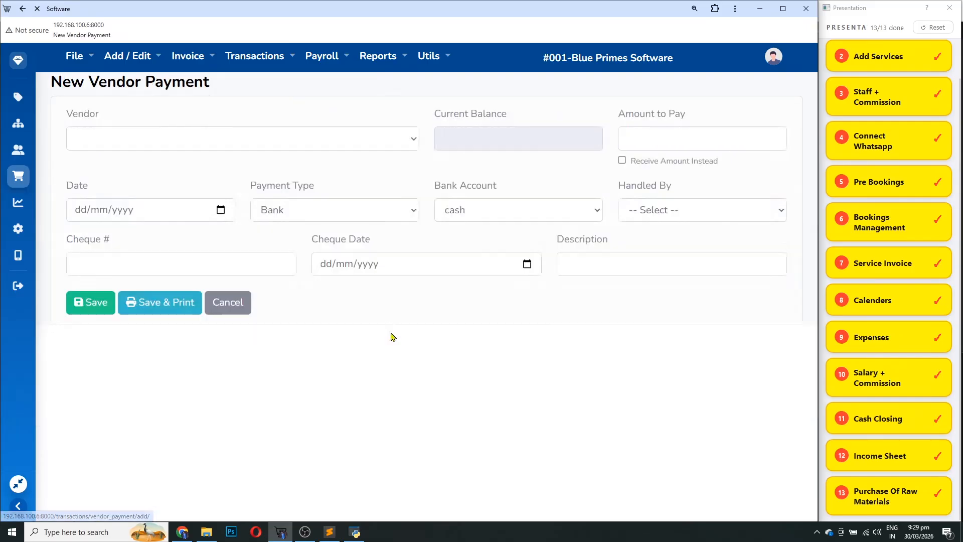
pyautogui.click(365, 137)
pyautogui.write('e')
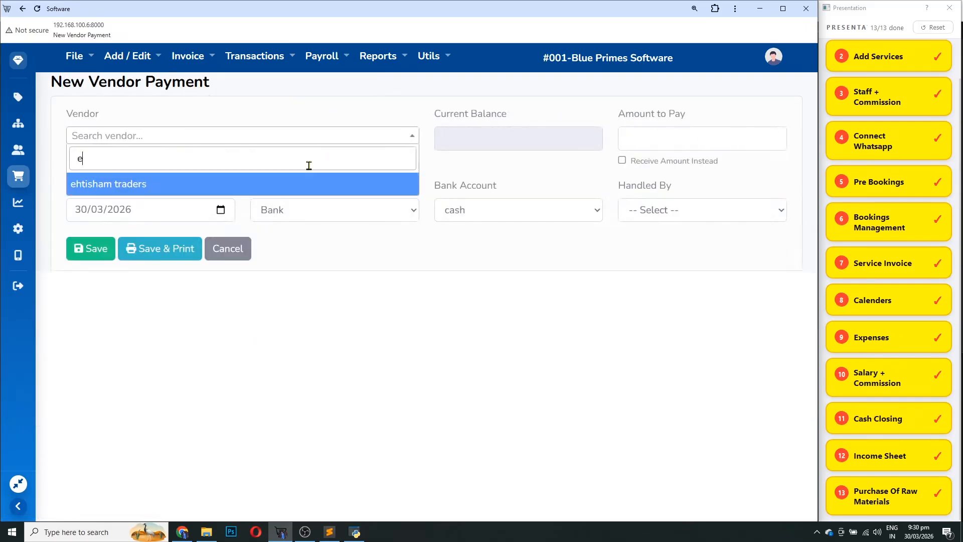
pyautogui.press('Return')
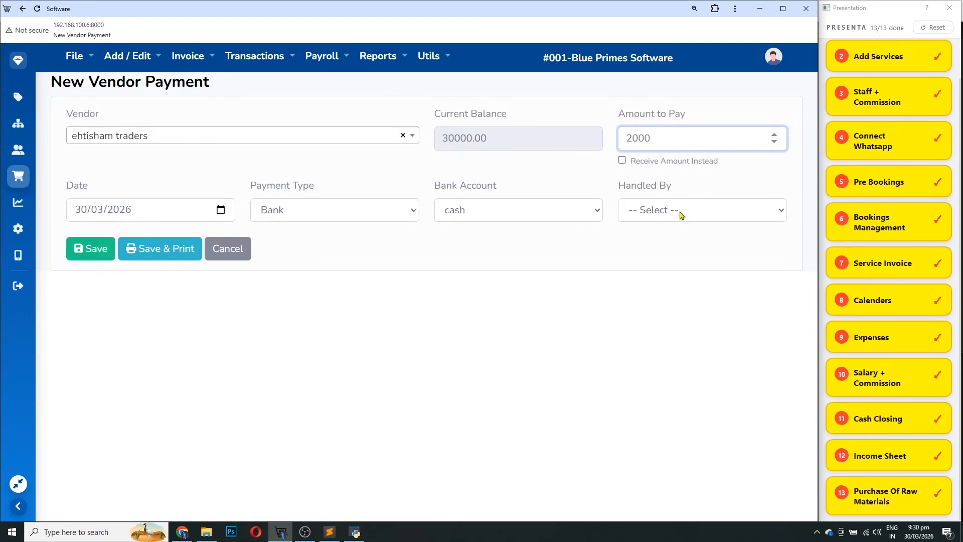
pyautogui.click(485, 221)
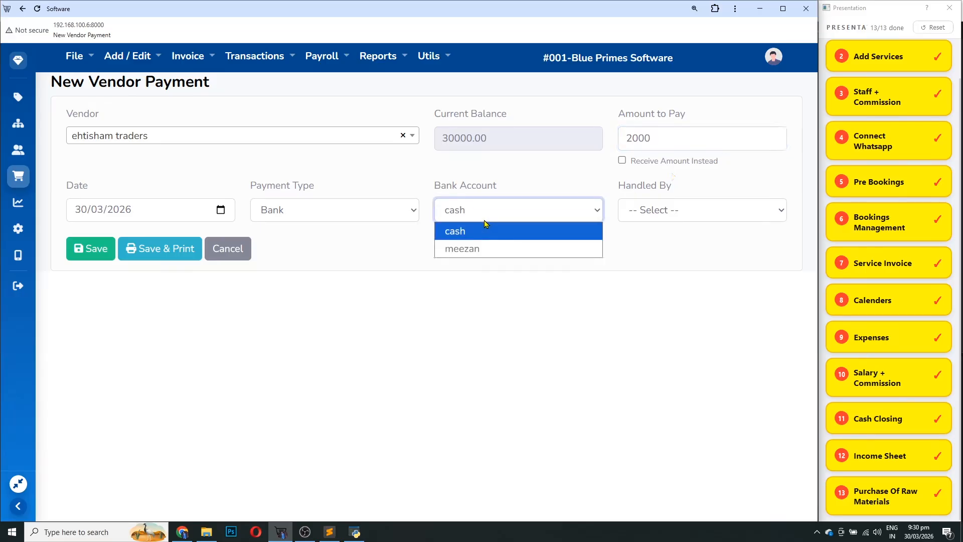
pyautogui.click(484, 230)
pyautogui.click(80, 248)
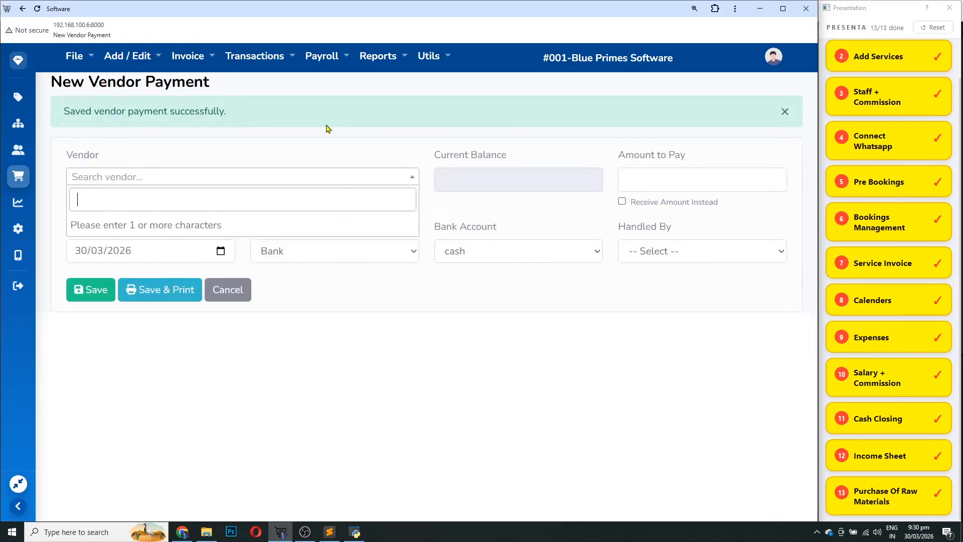
pyautogui.click(378, 56)
# Open Reports > Closing Summary and highlight Vendor Payments -2000.00 and total cash 7000.00
pyautogui.click(411, 273)
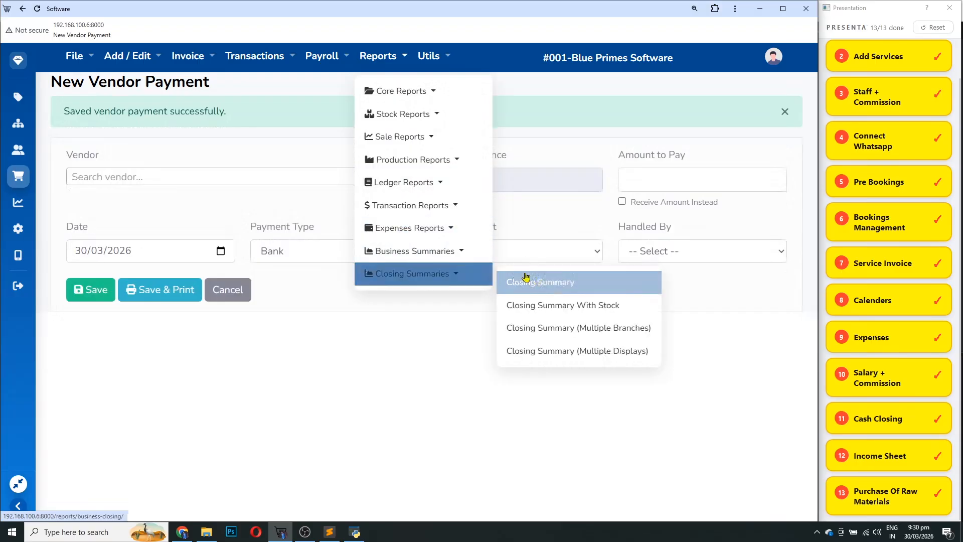
pyautogui.click(552, 286)
pyautogui.scroll(-5, 546, 383)
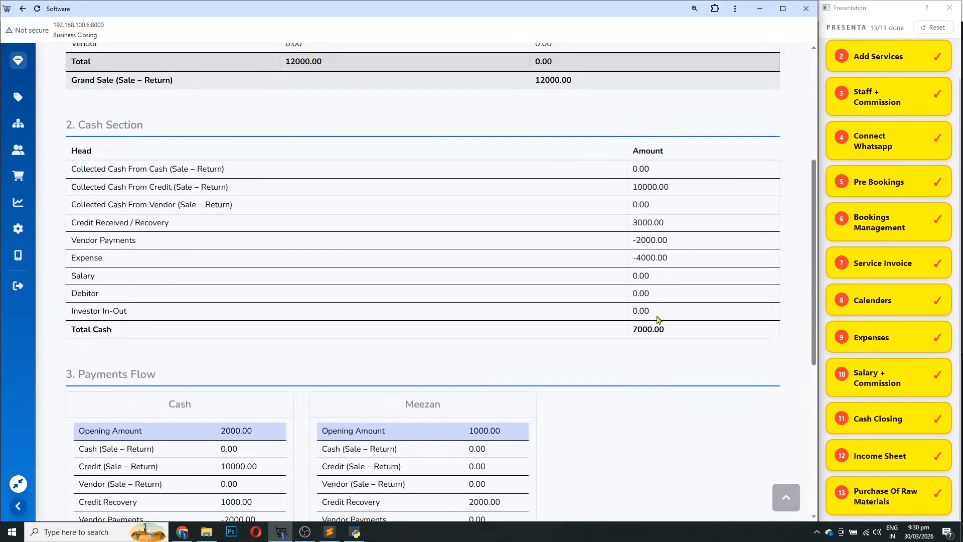
pyautogui.doubleClick(128, 239)
pyautogui.moveTo(670, 240); pyautogui.dragTo(625, 244)
pyautogui.moveTo(672, 335); pyautogui.dragTo(635, 341)
# Check the 7000 cash closing and cash Vendor Payments row, then return to the dashboard
pyautogui.scroll(-5, 642, 342)
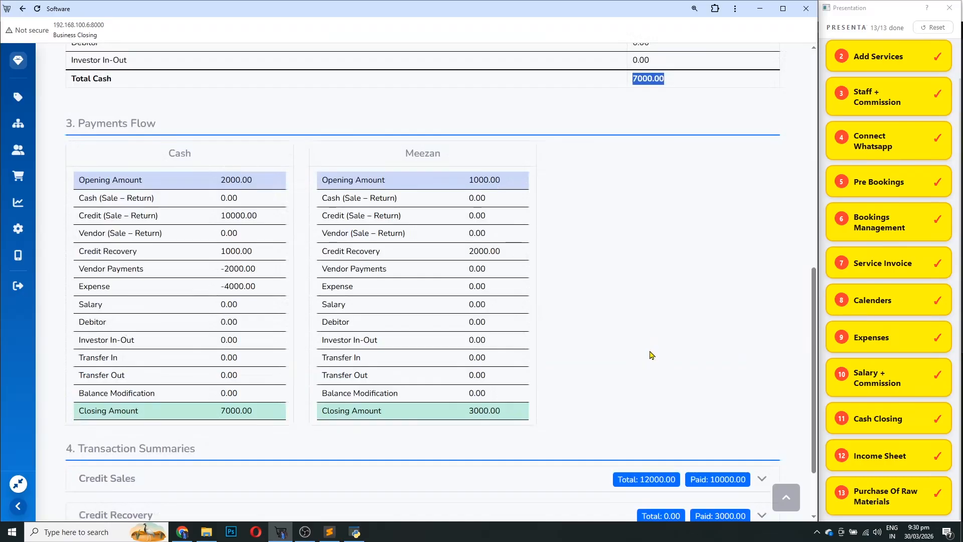
pyautogui.scroll(2, 662, 180)
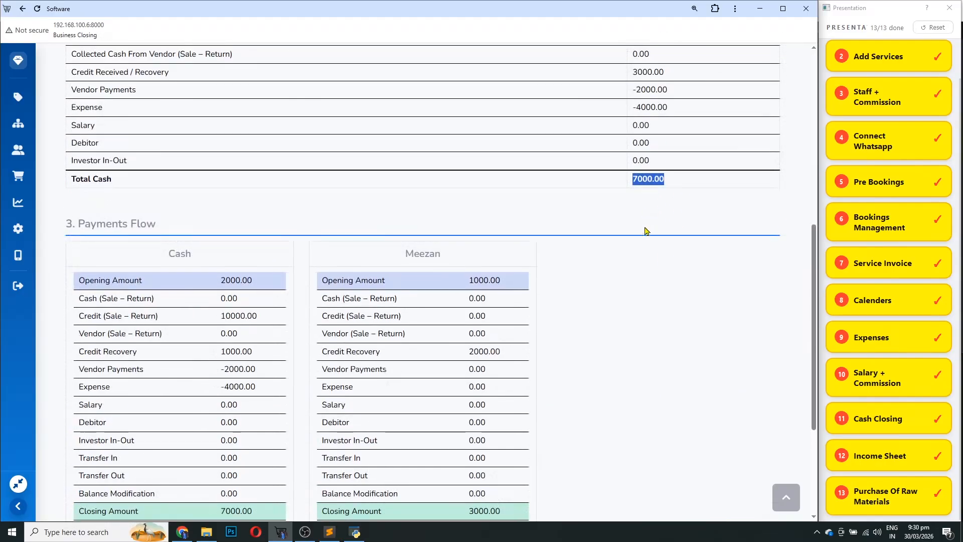
pyautogui.scroll(-3, 648, 238)
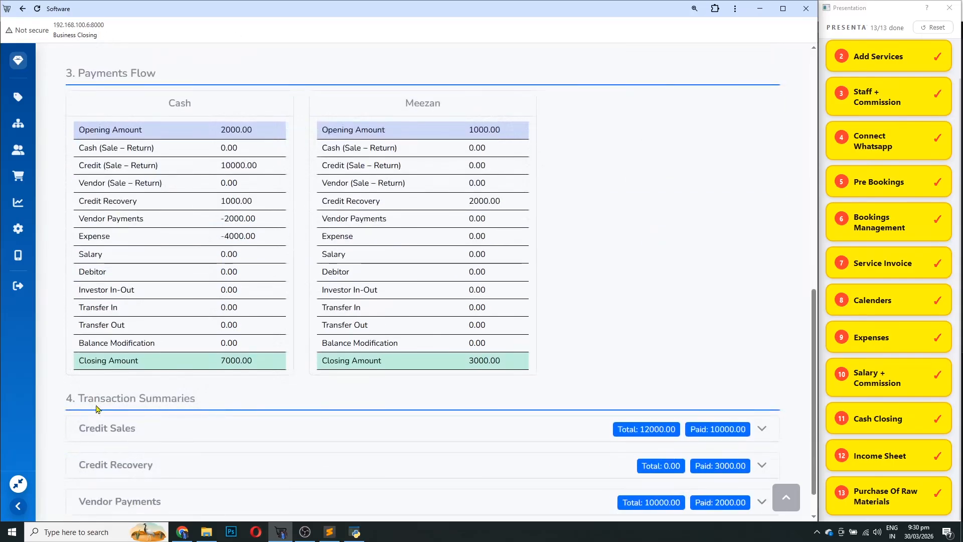
pyautogui.moveTo(222, 361); pyautogui.dragTo(246, 359)
pyautogui.moveTo(255, 219); pyautogui.dragTo(87, 219)
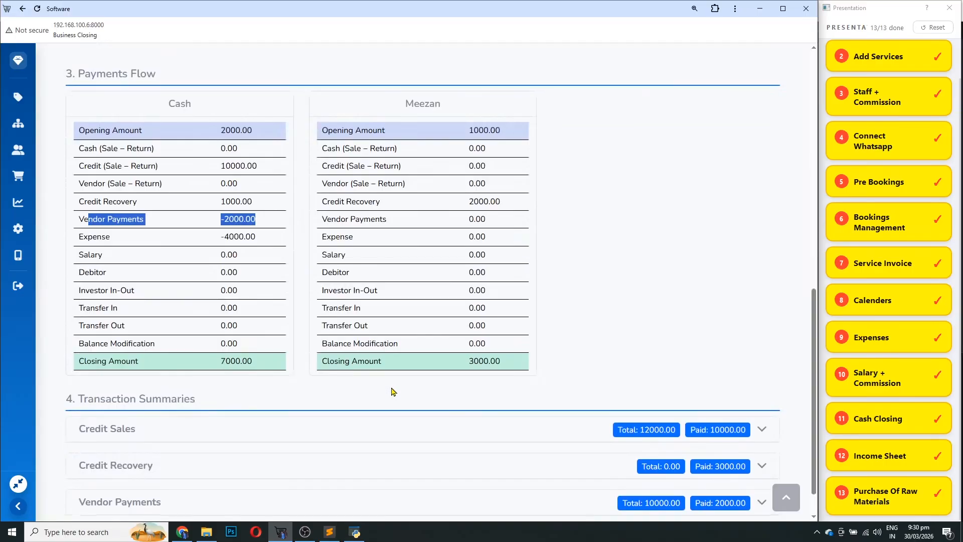
pyautogui.scroll(10, 394, 391)
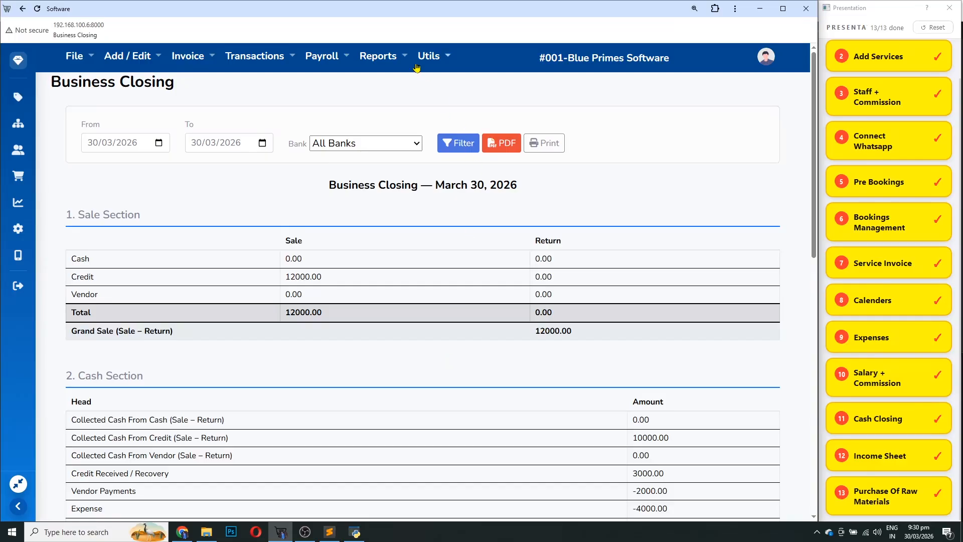
pyautogui.click(20, 60)
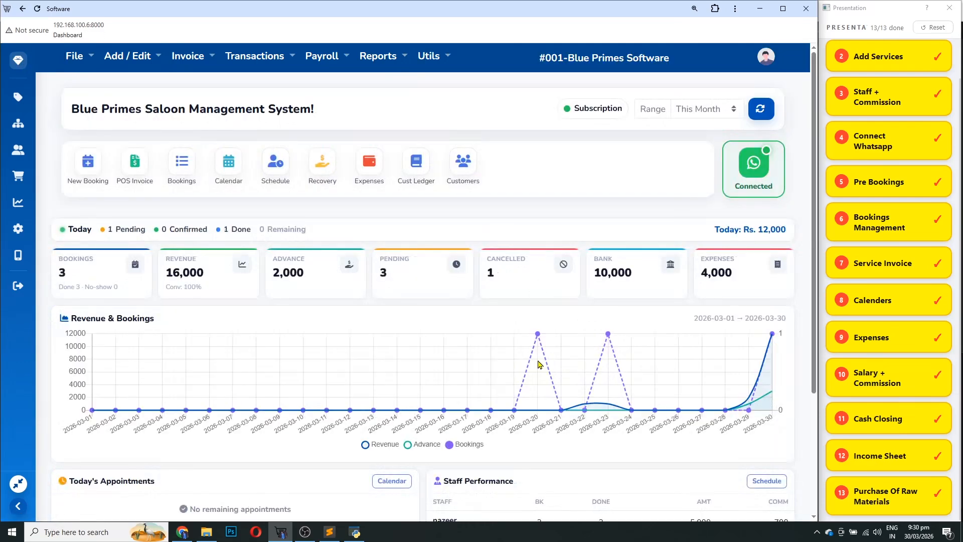
# Log out from the profile avatar menu and confirm Logout in the dialog
pyautogui.moveTo(543, 343)
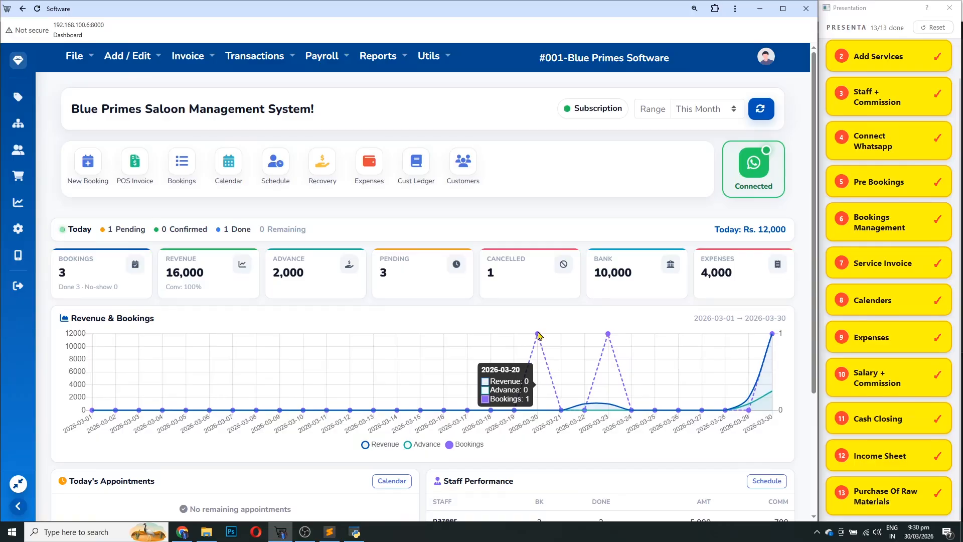
pyautogui.click(764, 59)
pyautogui.click(785, 91)
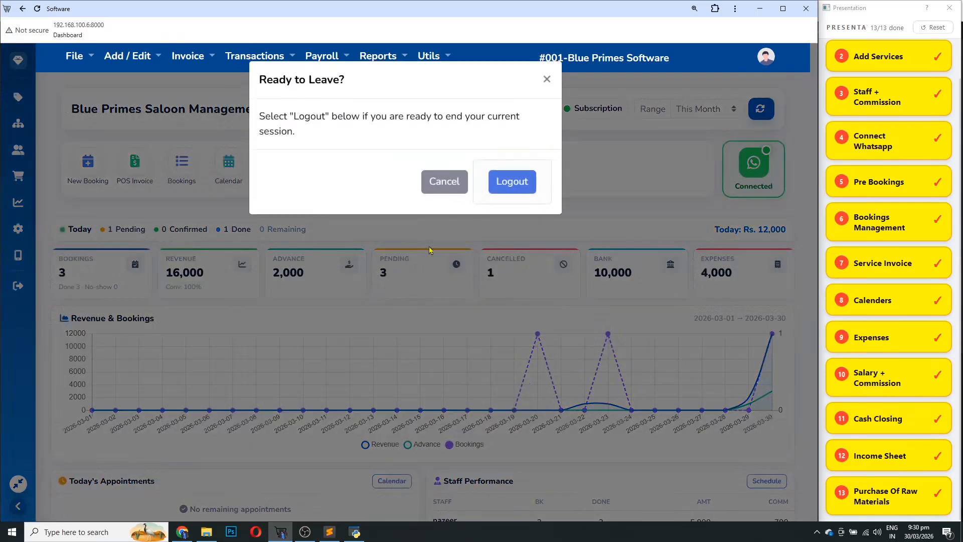
pyautogui.click(512, 182)
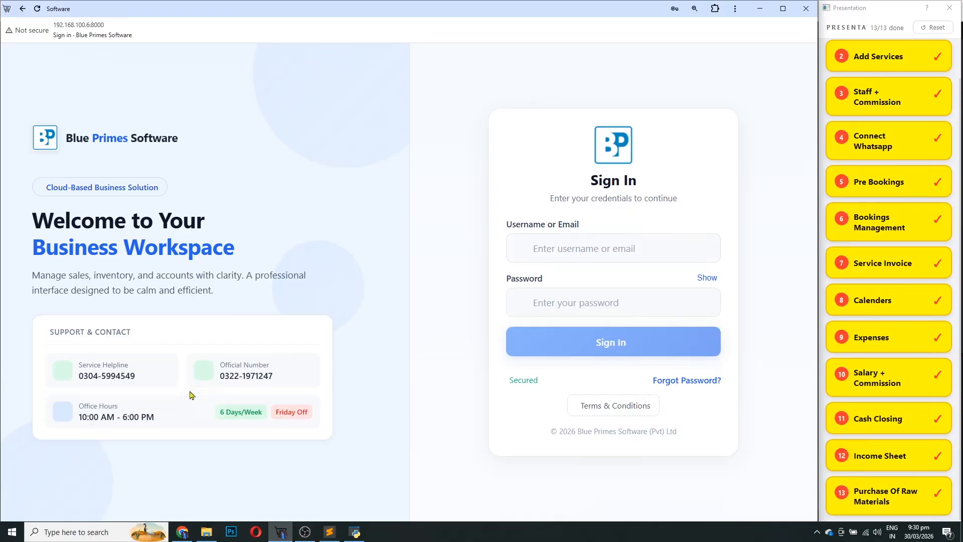